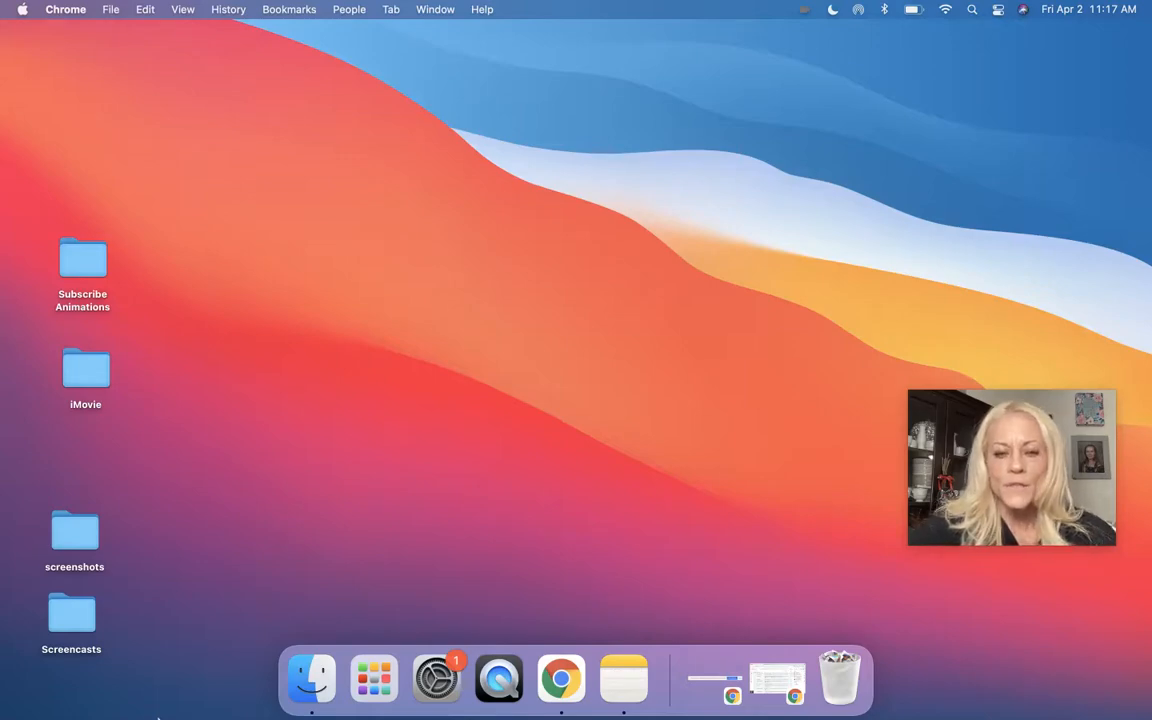
Step: Add iMovie to the Dock from the installed applications and launch it
left_click(370, 690)
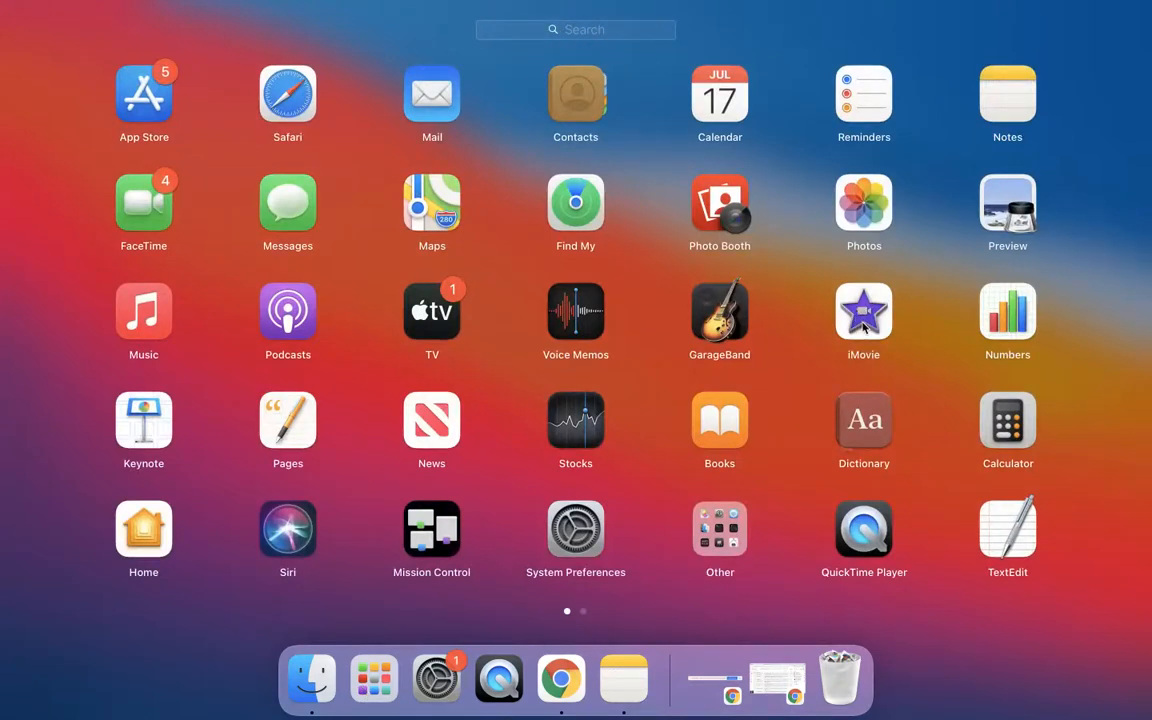
left_click_drag(863, 327, 594, 678)
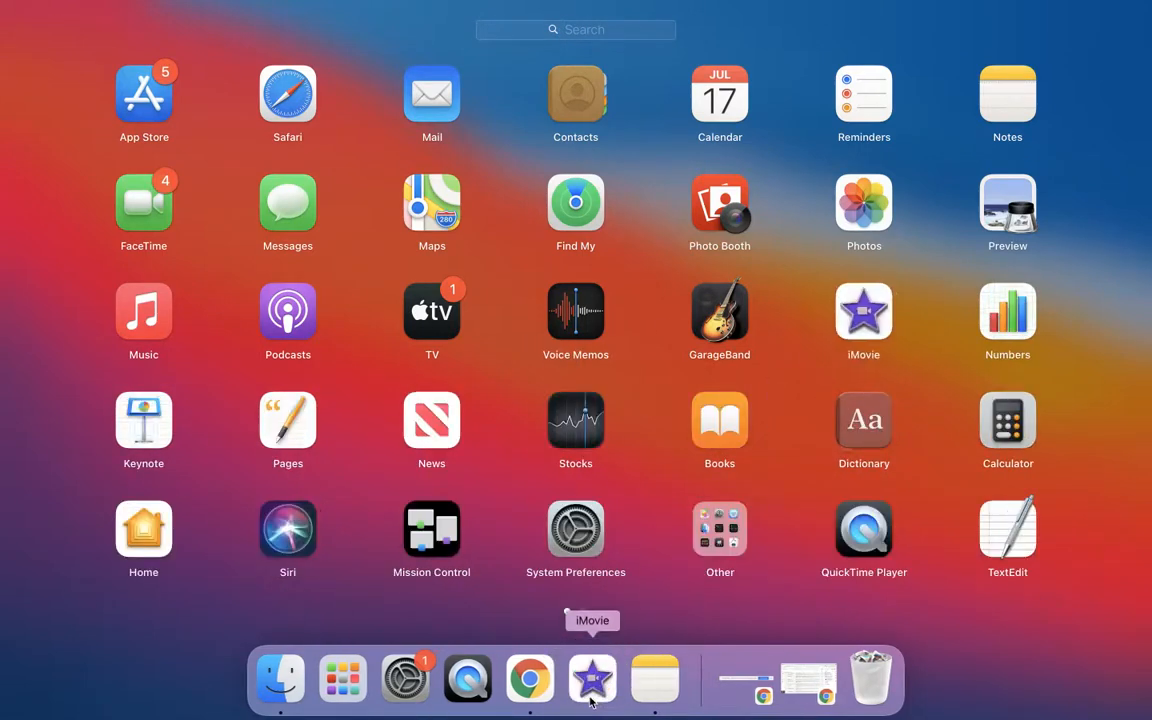
left_click(593, 680)
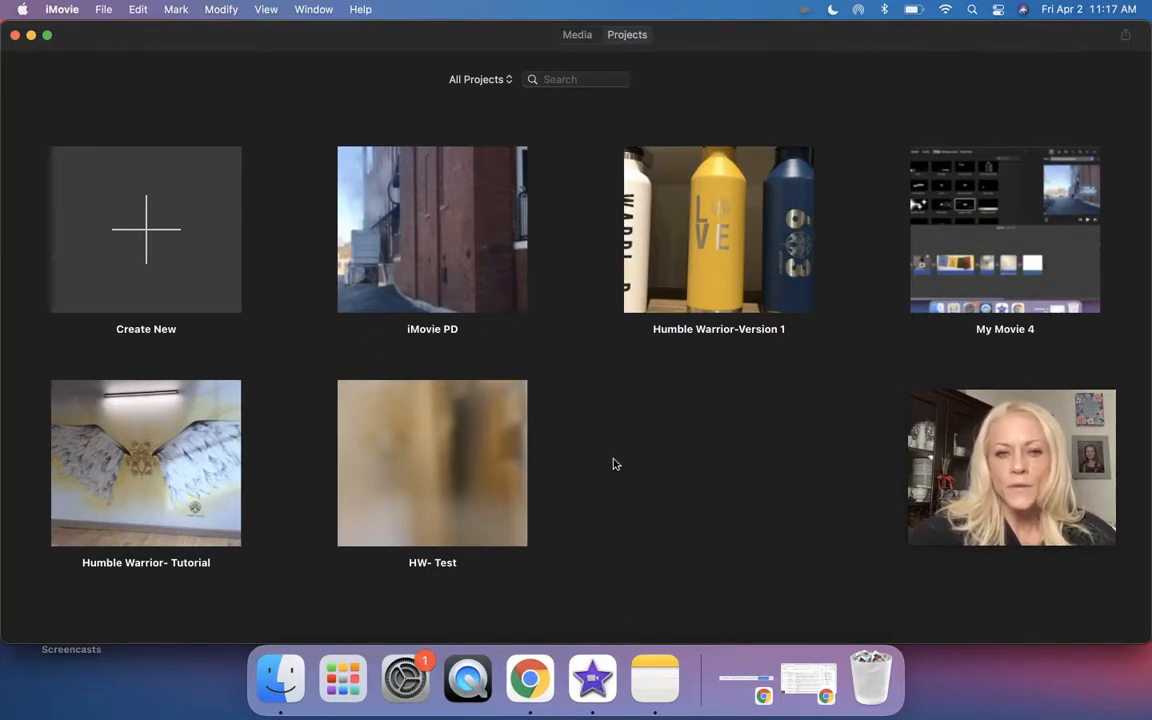
Step: Create a new movie project and display its own project media in the browser
left_click(160, 251)
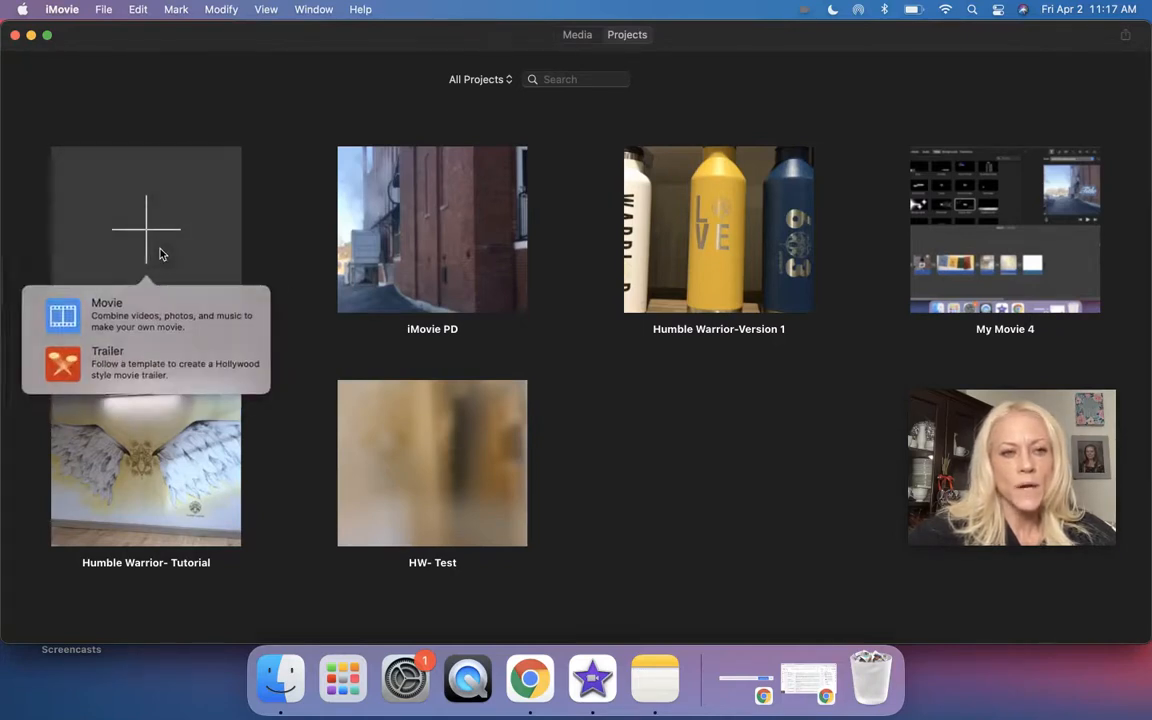
left_click(128, 318)
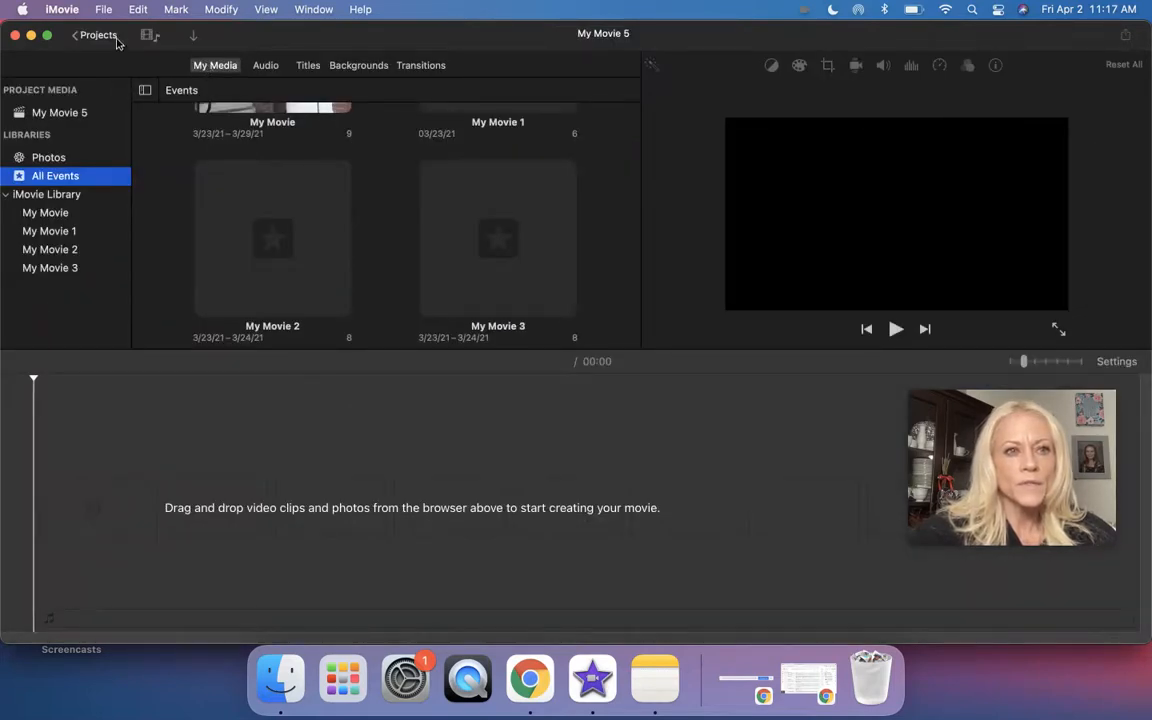
left_click(58, 110)
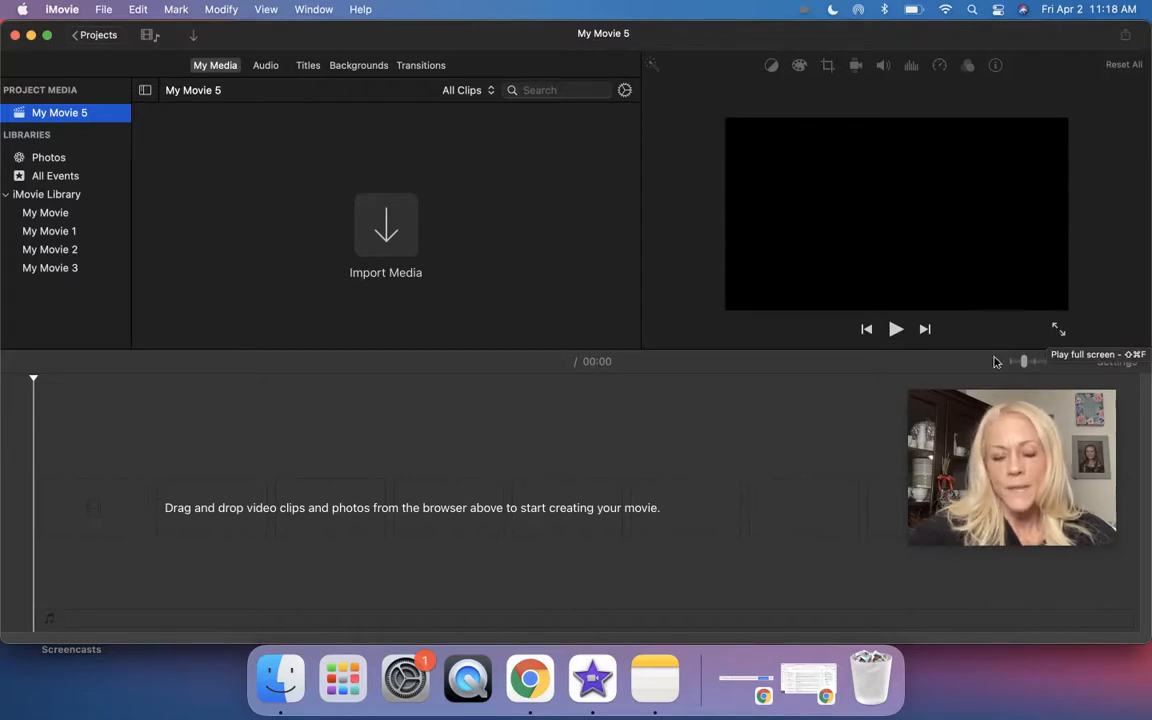
left_click(681, 432)
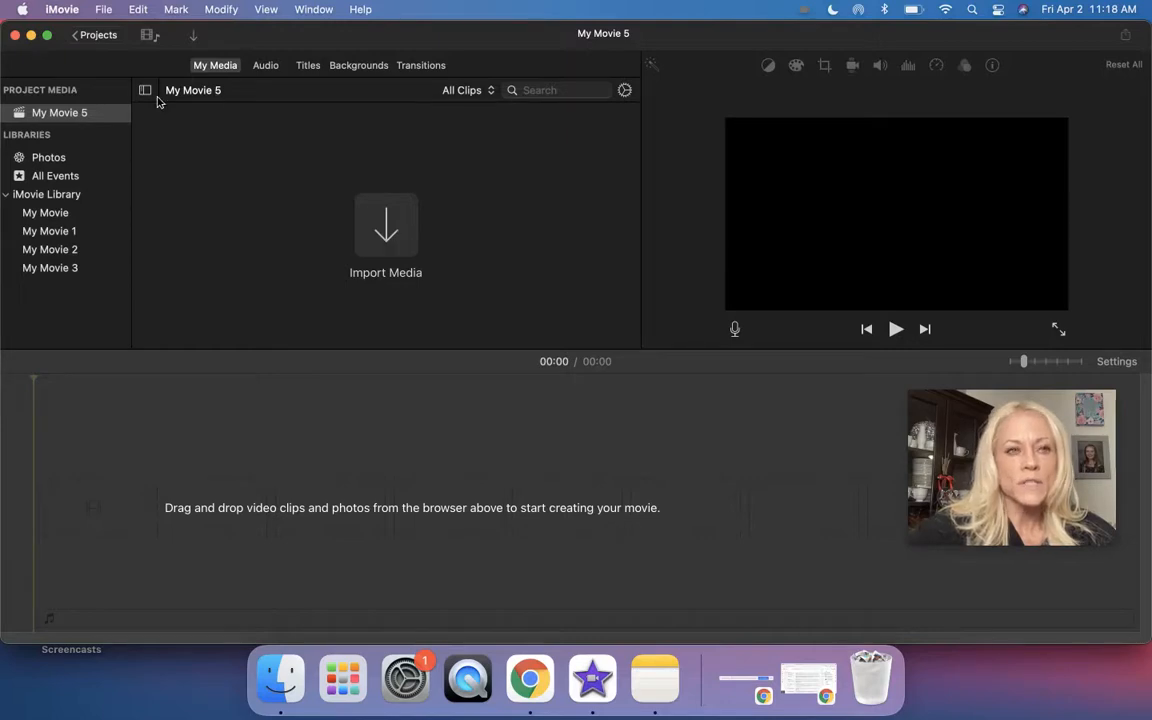
Step: Minimize the project window to look at the media folders on the desktop, and restore it
left_click(31, 35)
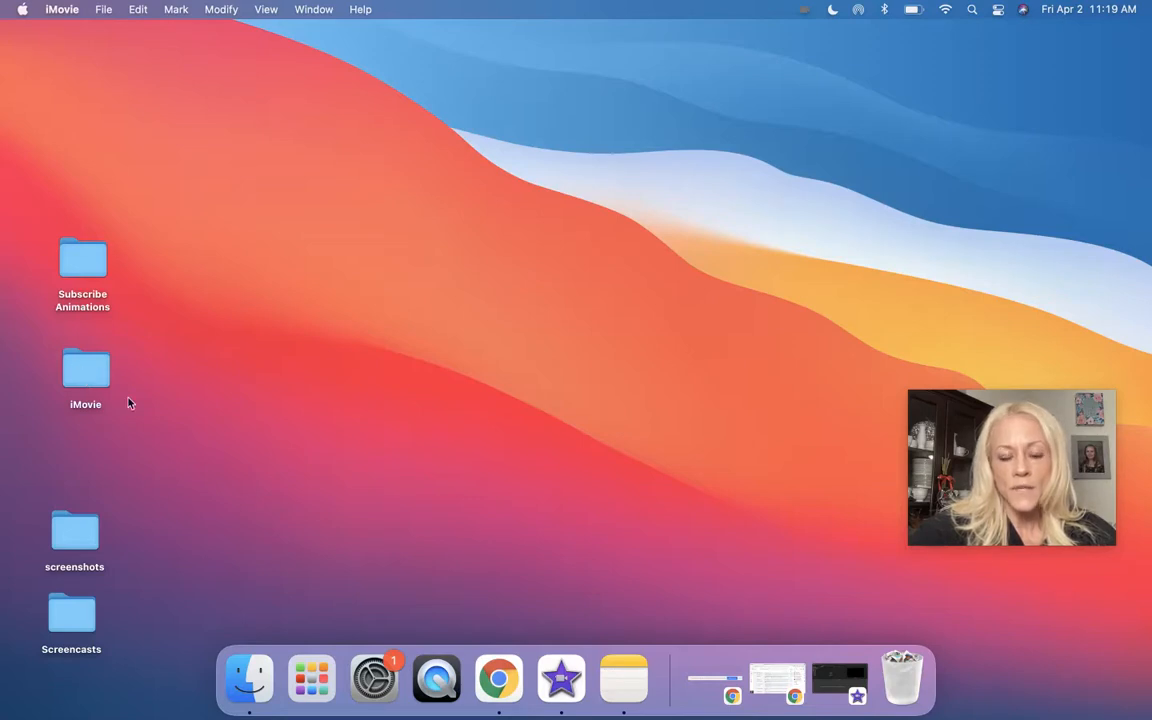
left_click(840, 680)
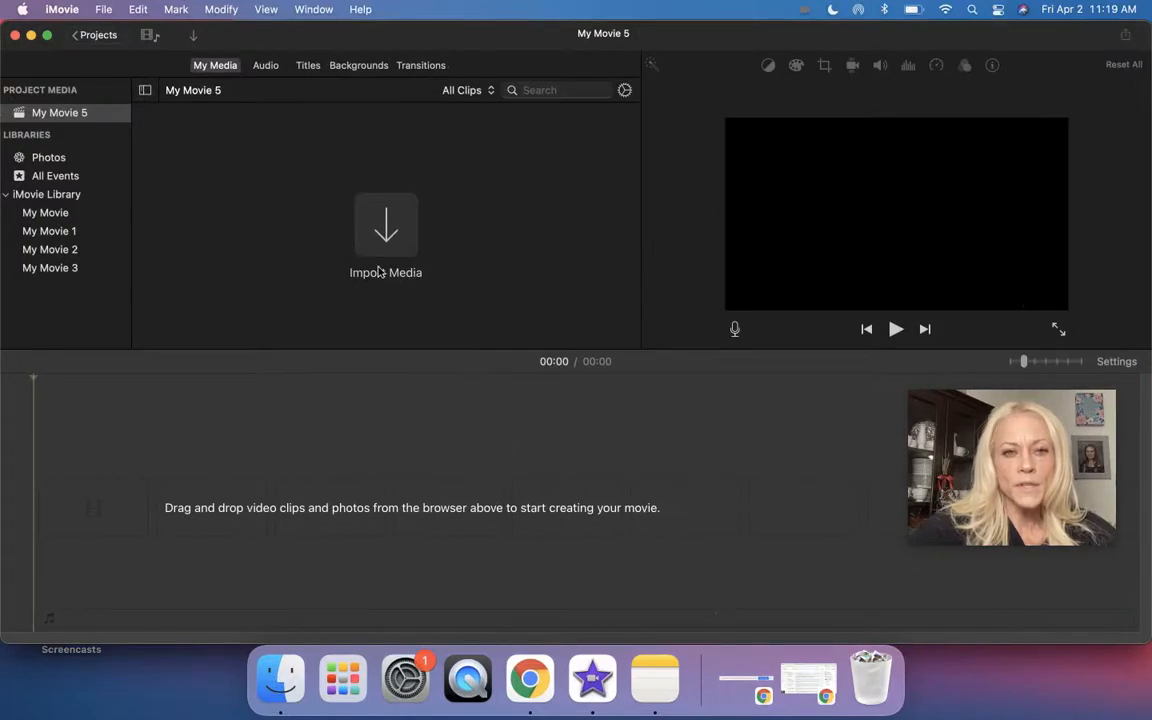
Step: Start a media import and browse to the iMovie folder on the Desktop, glancing at the Downloads folder on the way
left_click(384, 228)
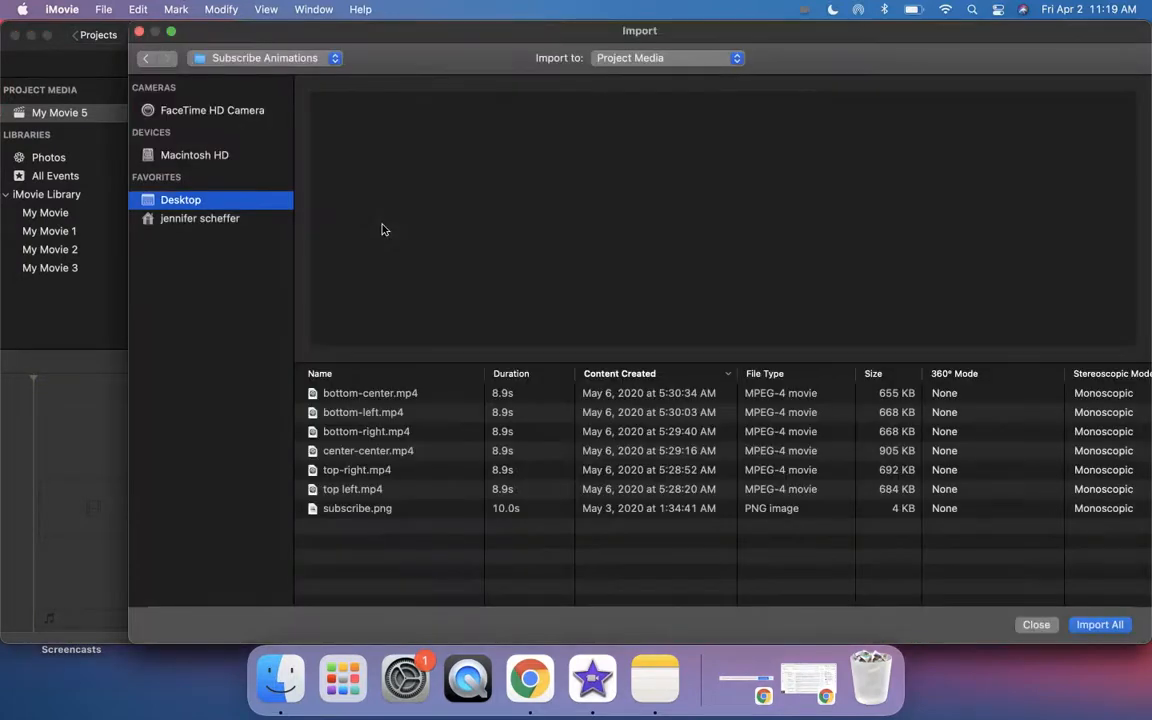
left_click(190, 221)
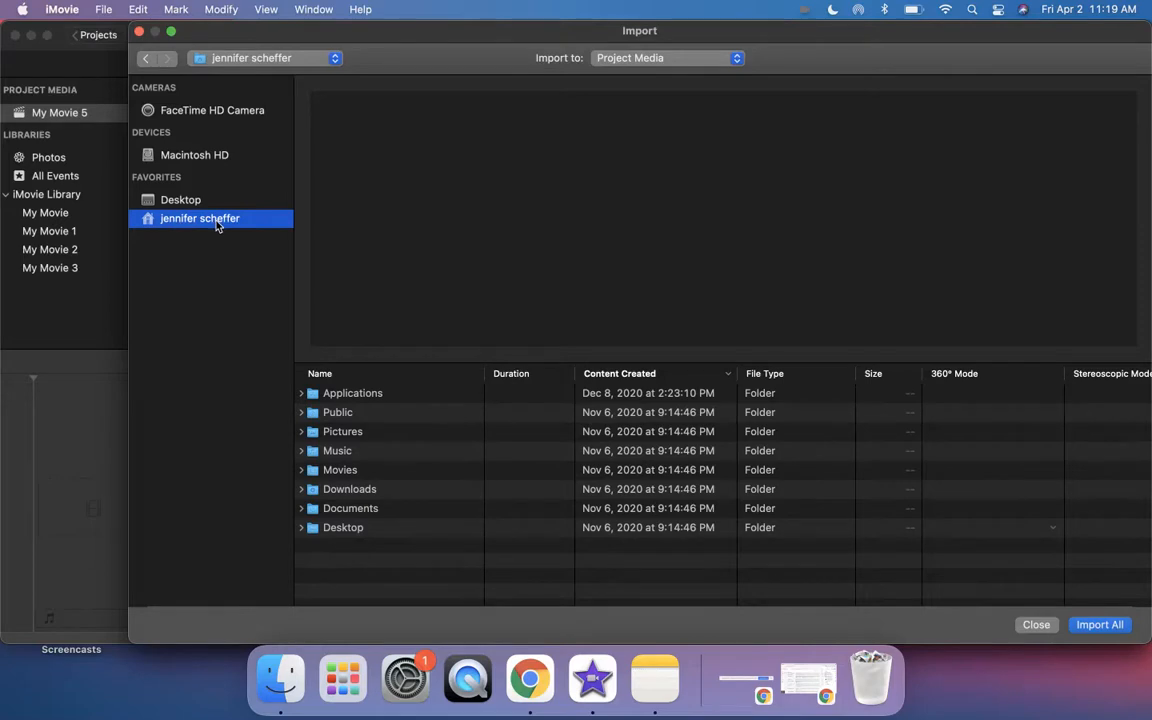
left_click(334, 492)
double_click(333, 494)
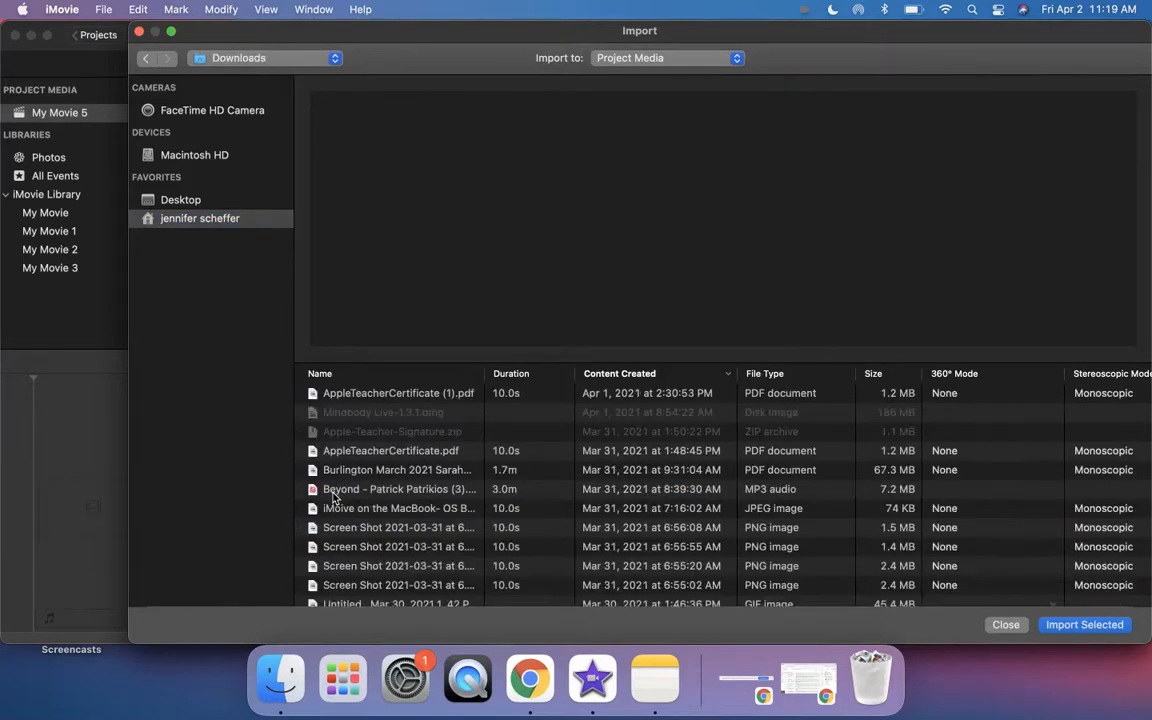
left_click(180, 200)
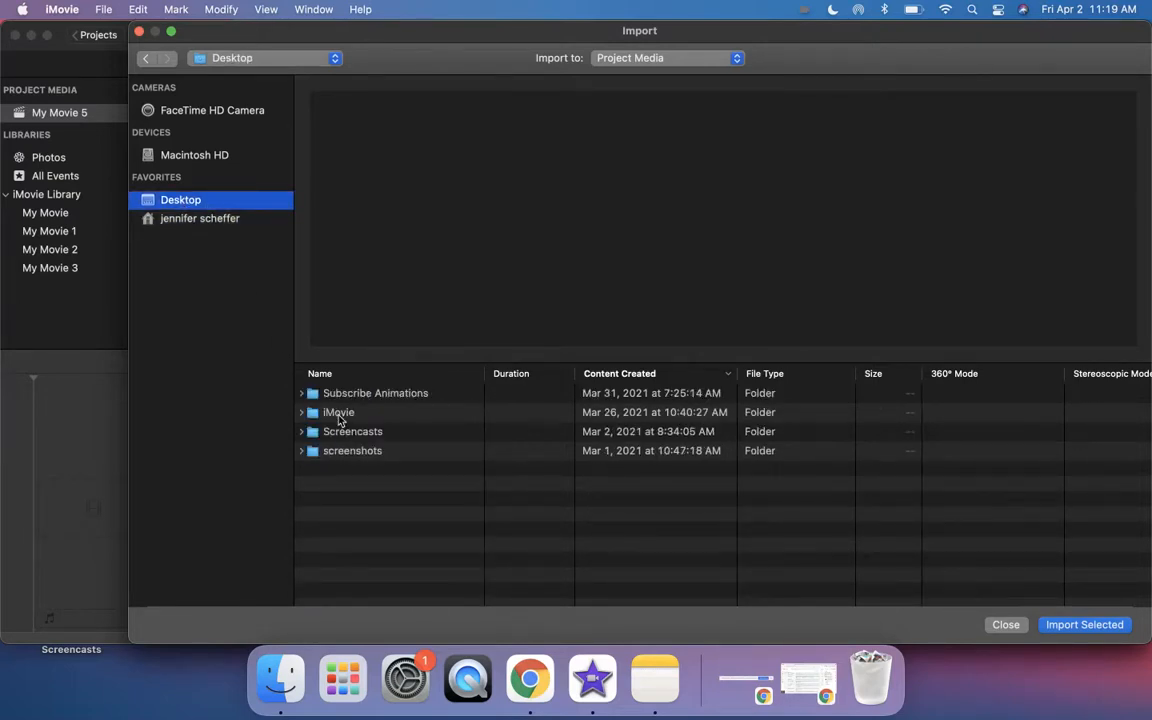
double_click(339, 413)
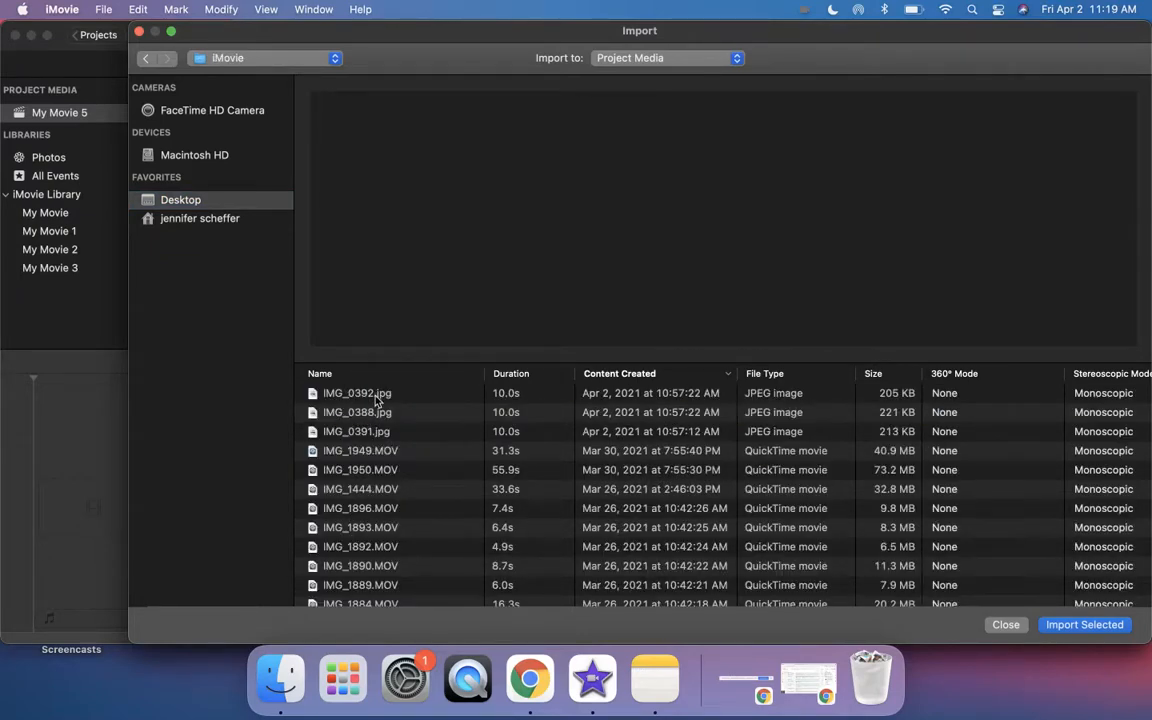
Step: Preview the photos and first movie clips in the iMovie folder, from IMG_0392.jpg to IMG_1950.MOV
left_click(377, 398)
key("Down")
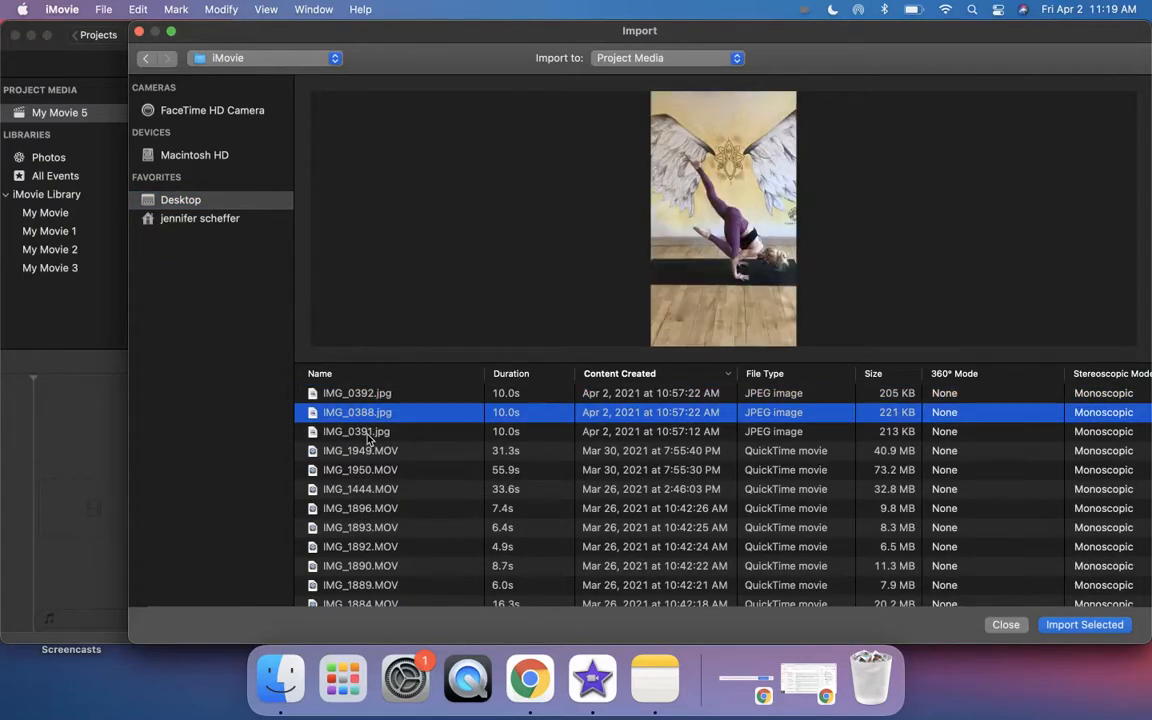
key("Down")
key("Down")
key("Down")
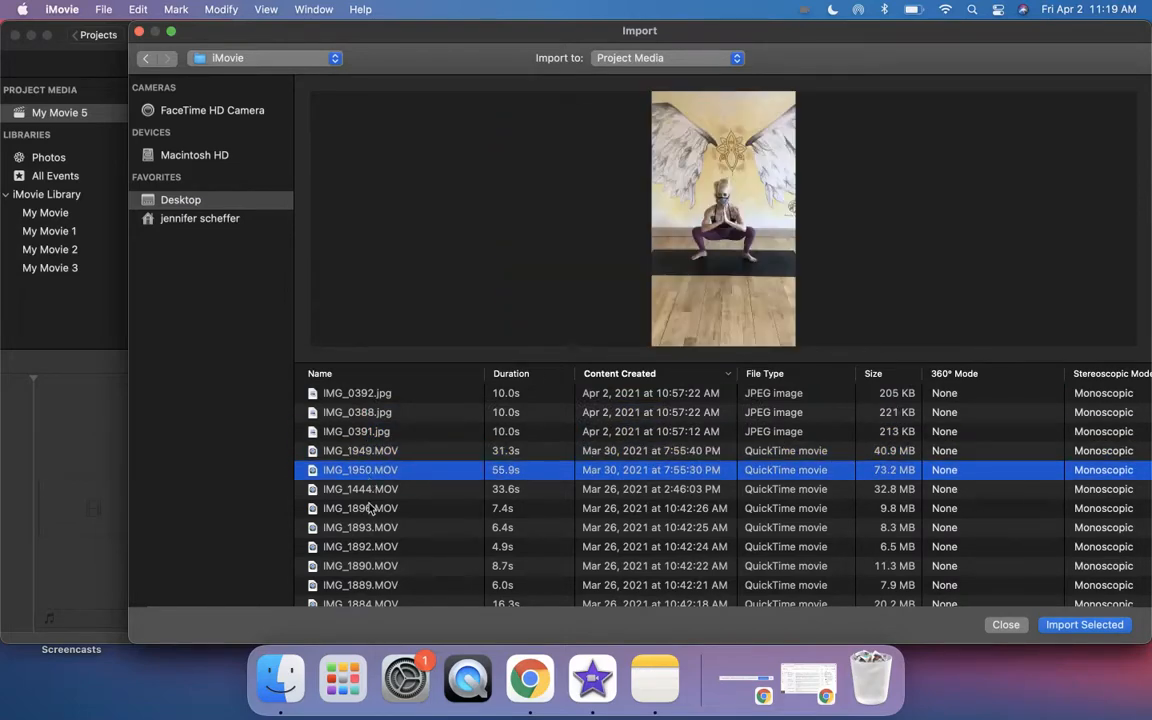
left_click(370, 509)
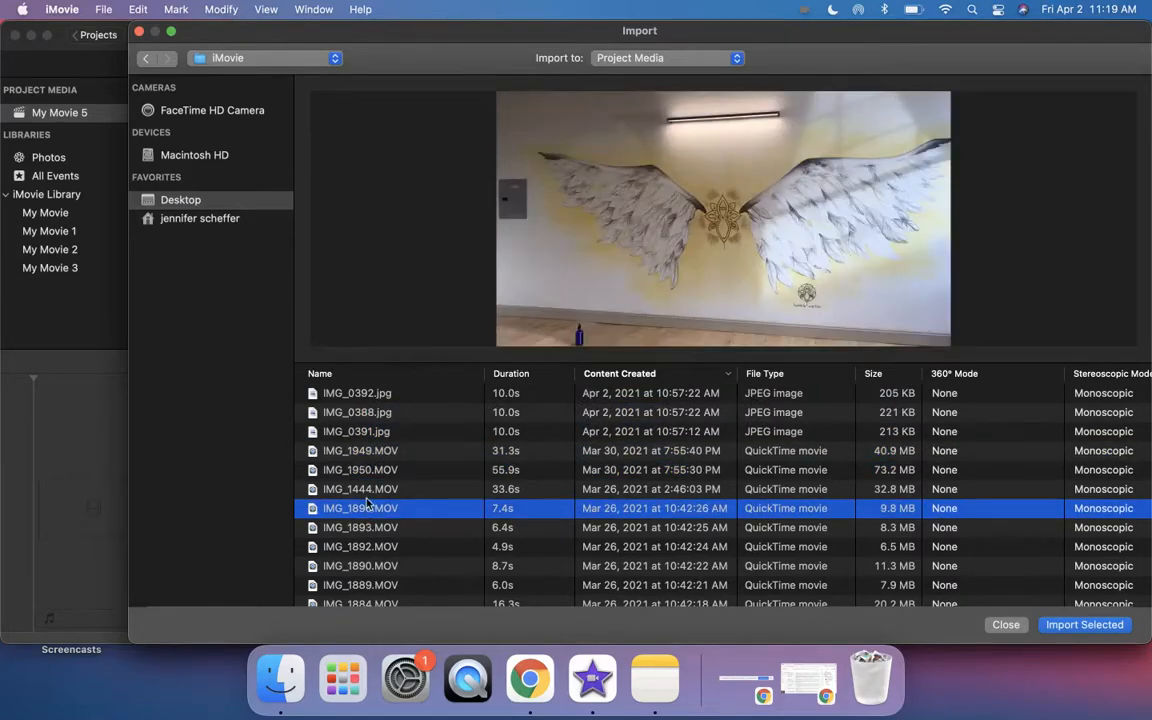
scroll(369, 510, "down", 3)
scroll(370, 491, "down", 1)
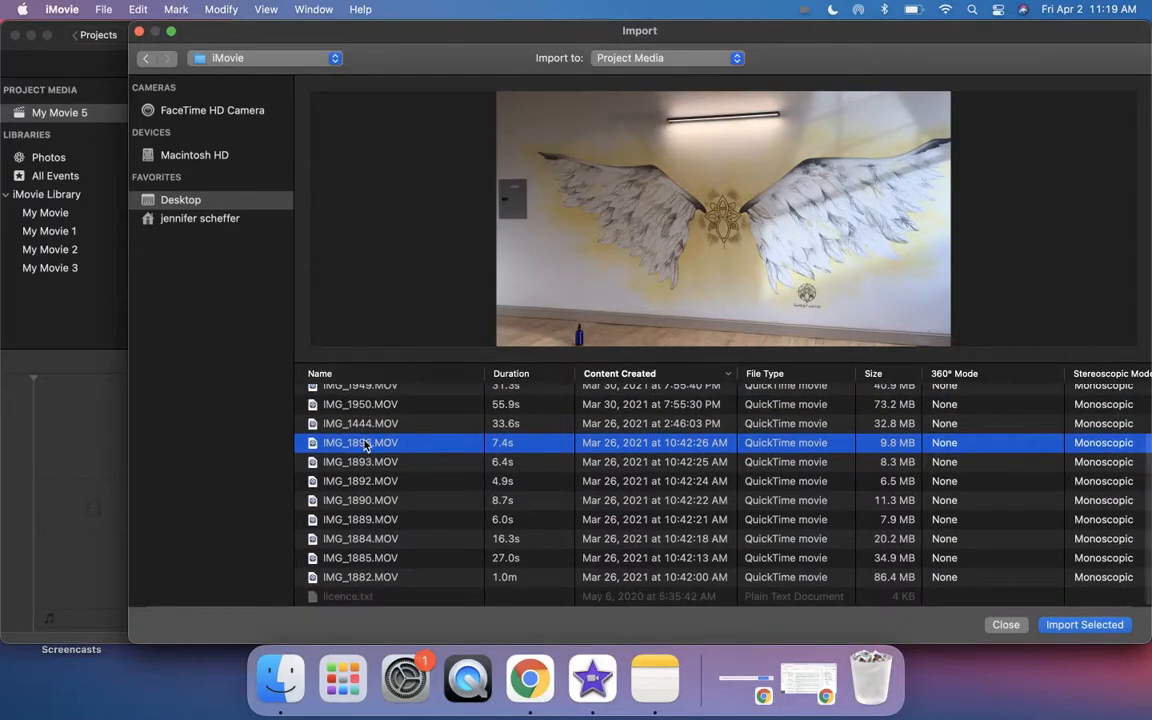
left_click(364, 578, "shift")
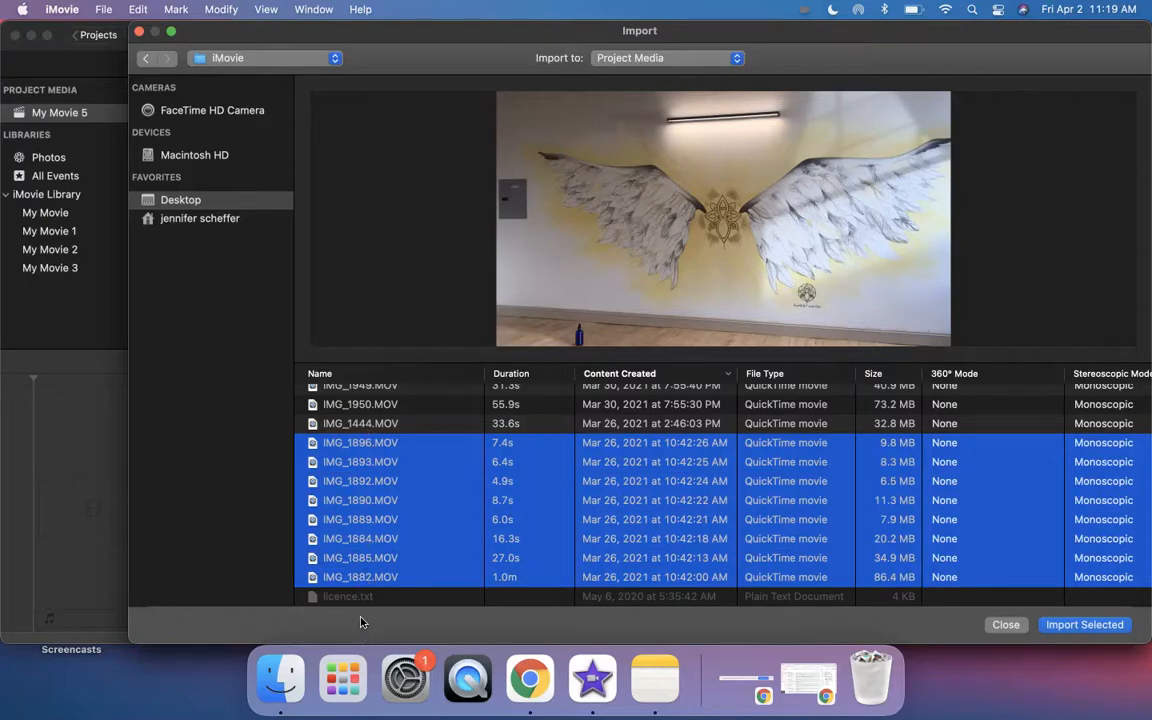
scroll(360, 556, "up", 3)
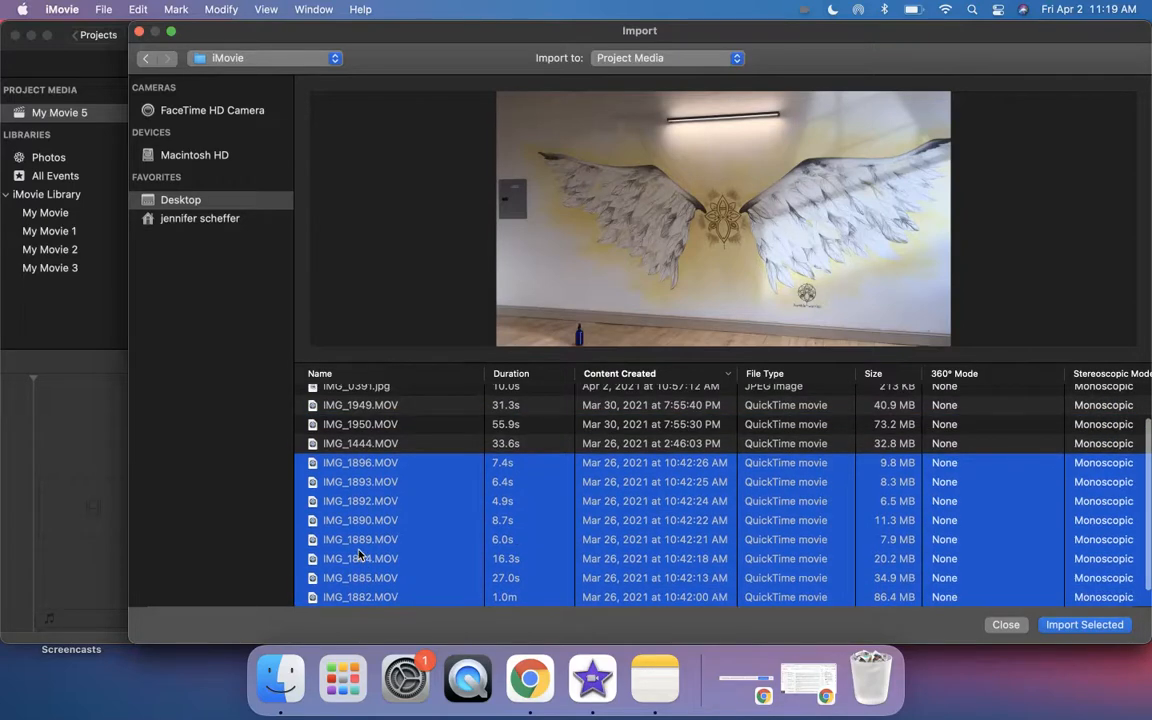
scroll(366, 458, "up", 1)
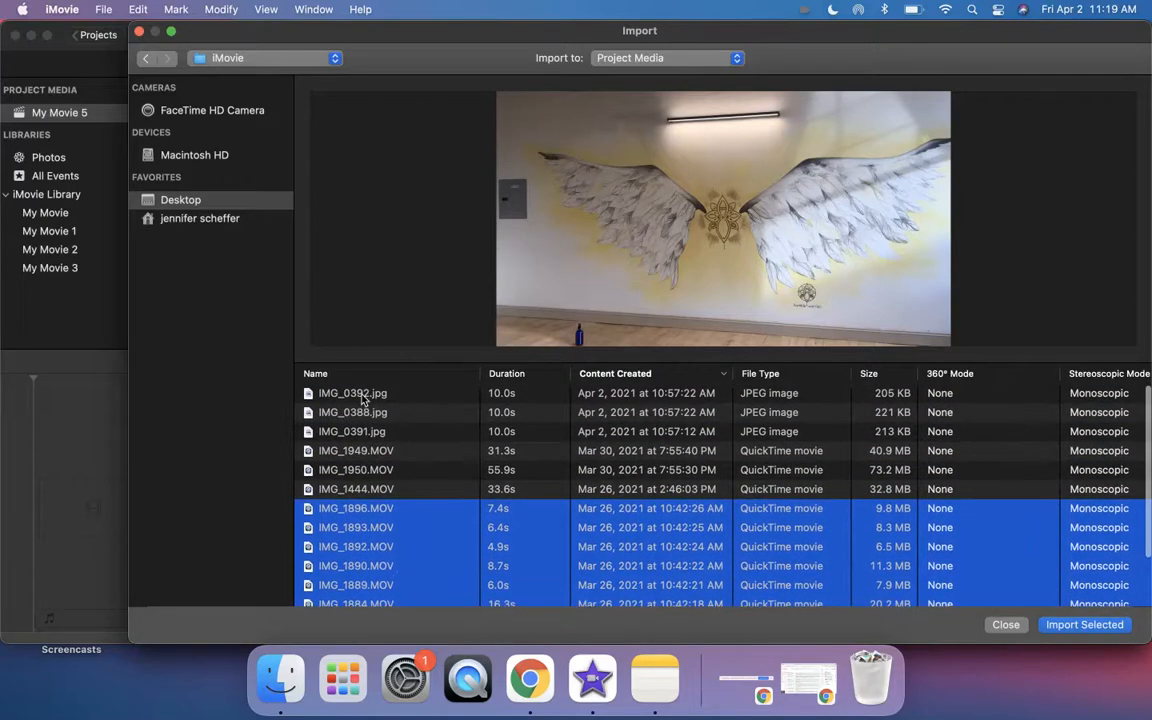
Step: Import all files from IMG_0392.jpg through IMG_1882.MOV into the project media
left_click(359, 392)
scroll(355, 475, "down", 3)
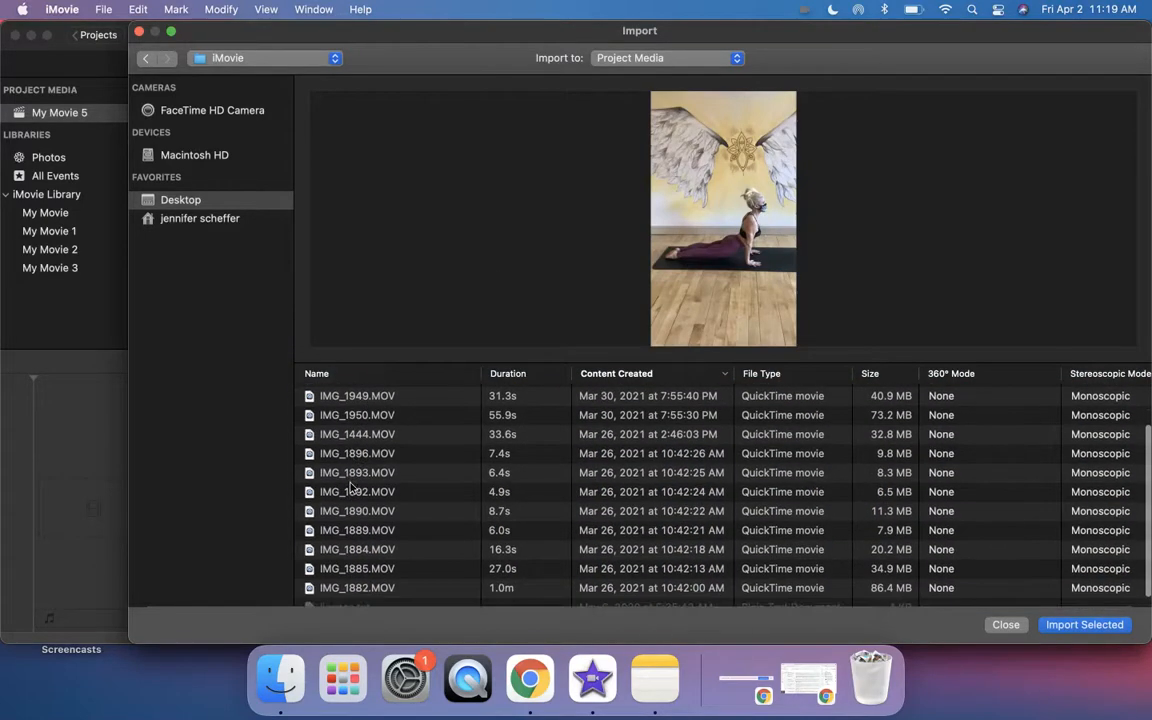
left_click(347, 589, "shift")
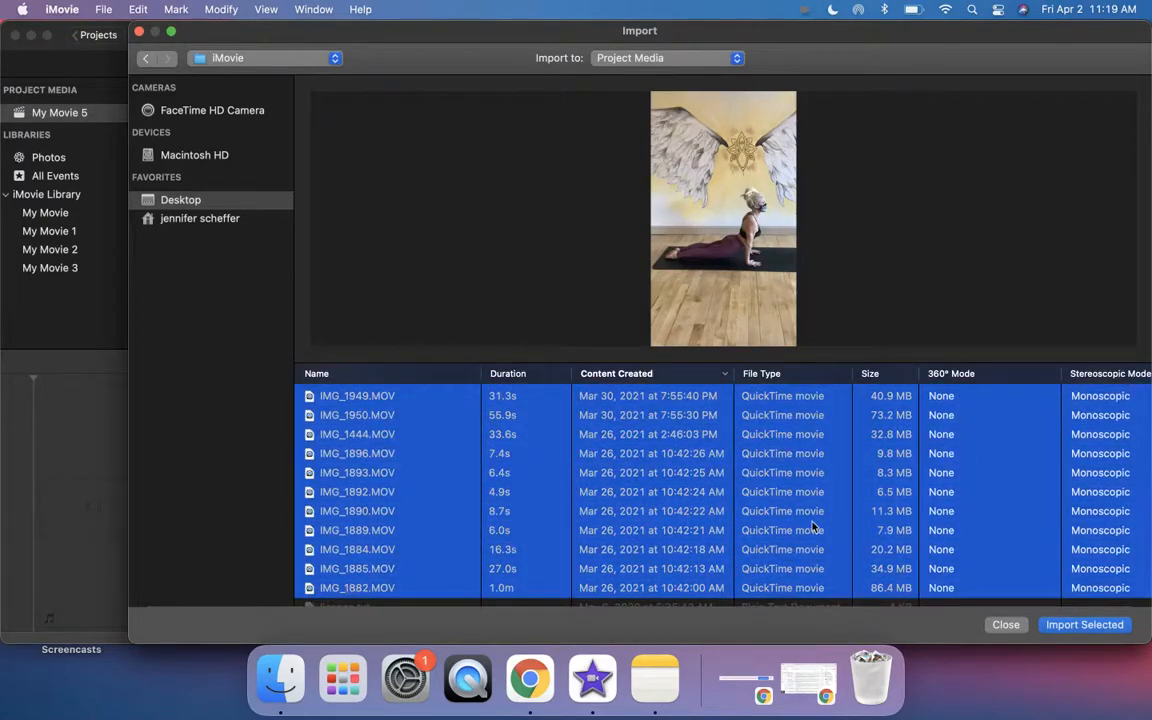
left_click(1074, 625)
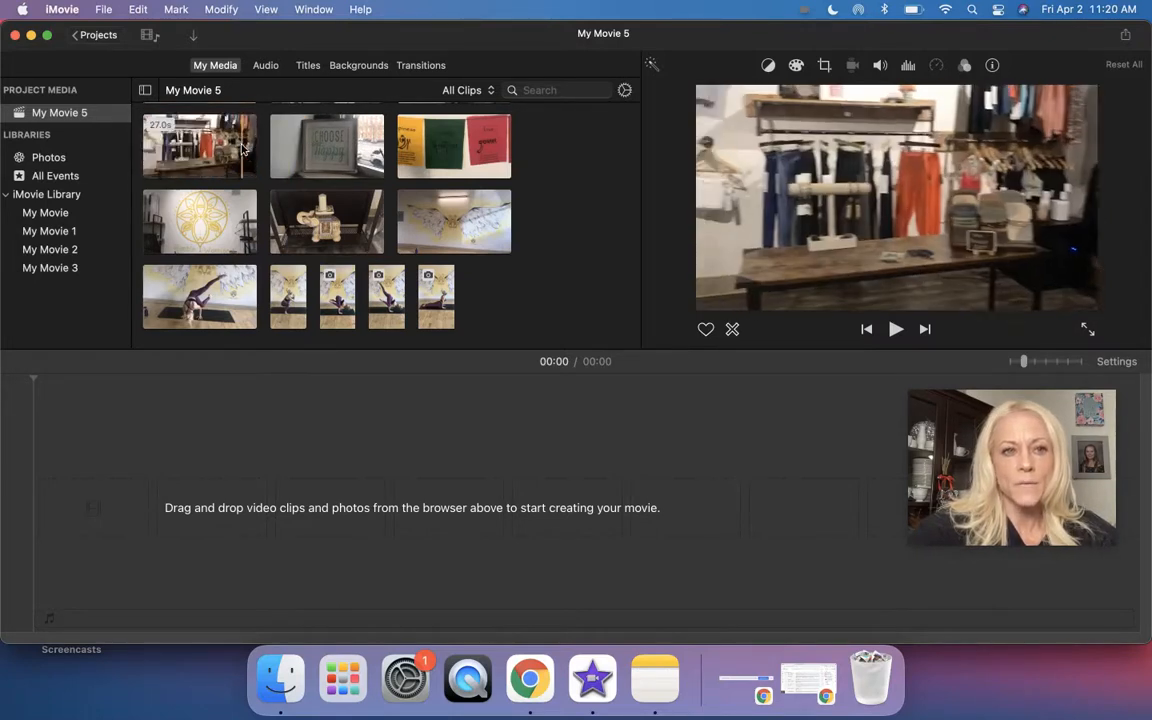
Step: Play a preview of the 1.0m brick building clip in the media browser and stop it
scroll(241, 145, "up", 2)
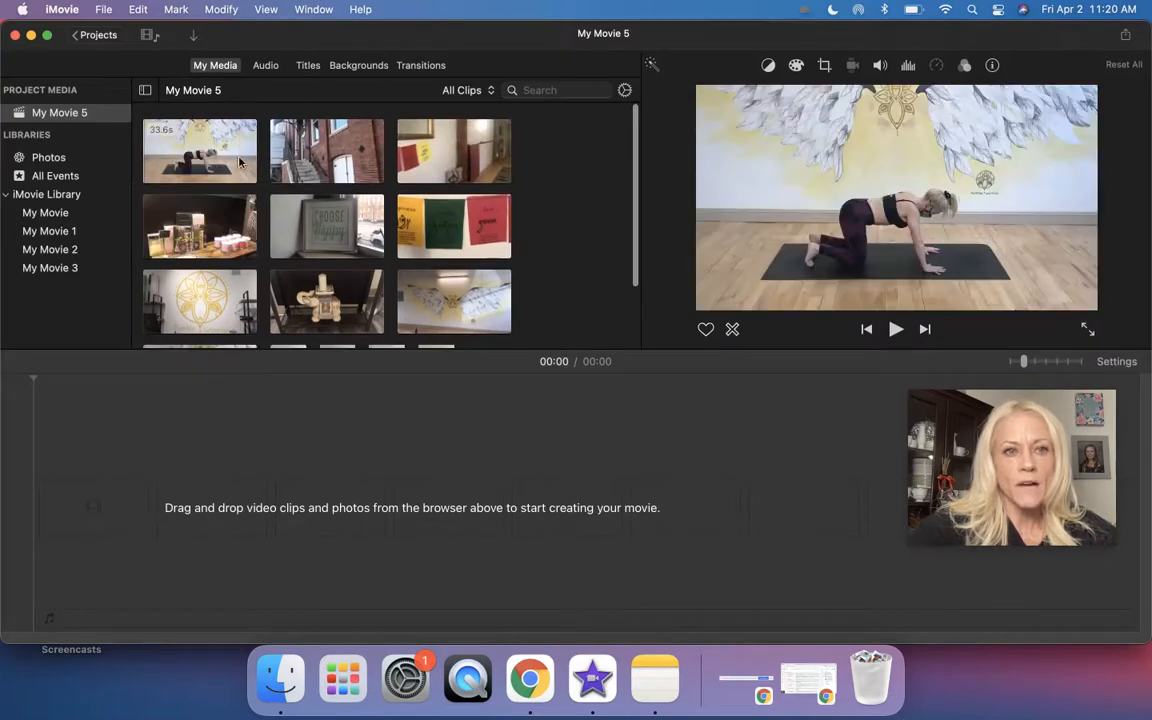
left_click(326, 158)
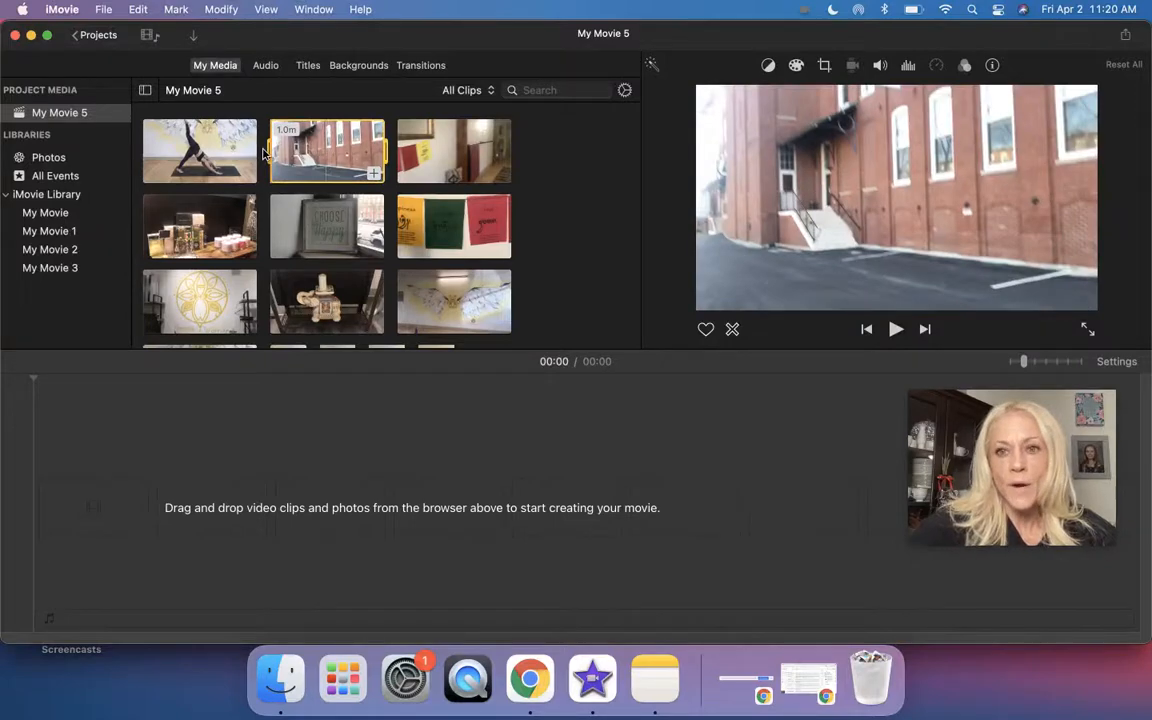
key("space")
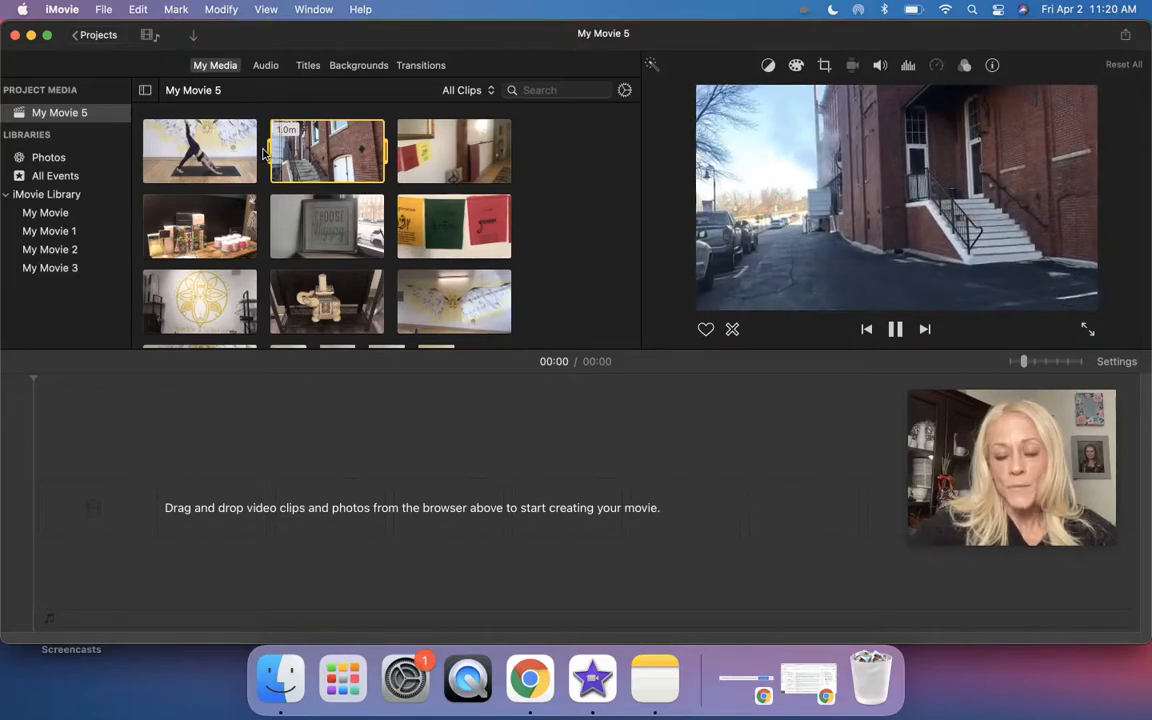
key("space")
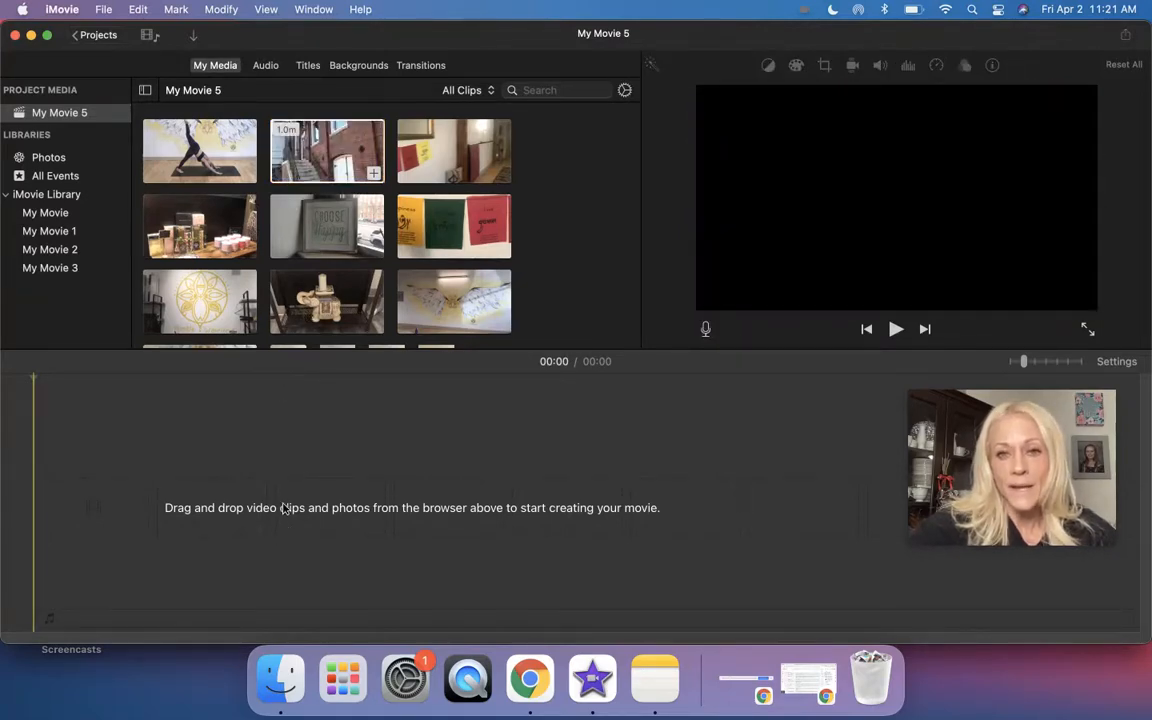
Step: Place the whole 1.0m brick building clip at the start of the empty timeline
left_click(337, 147)
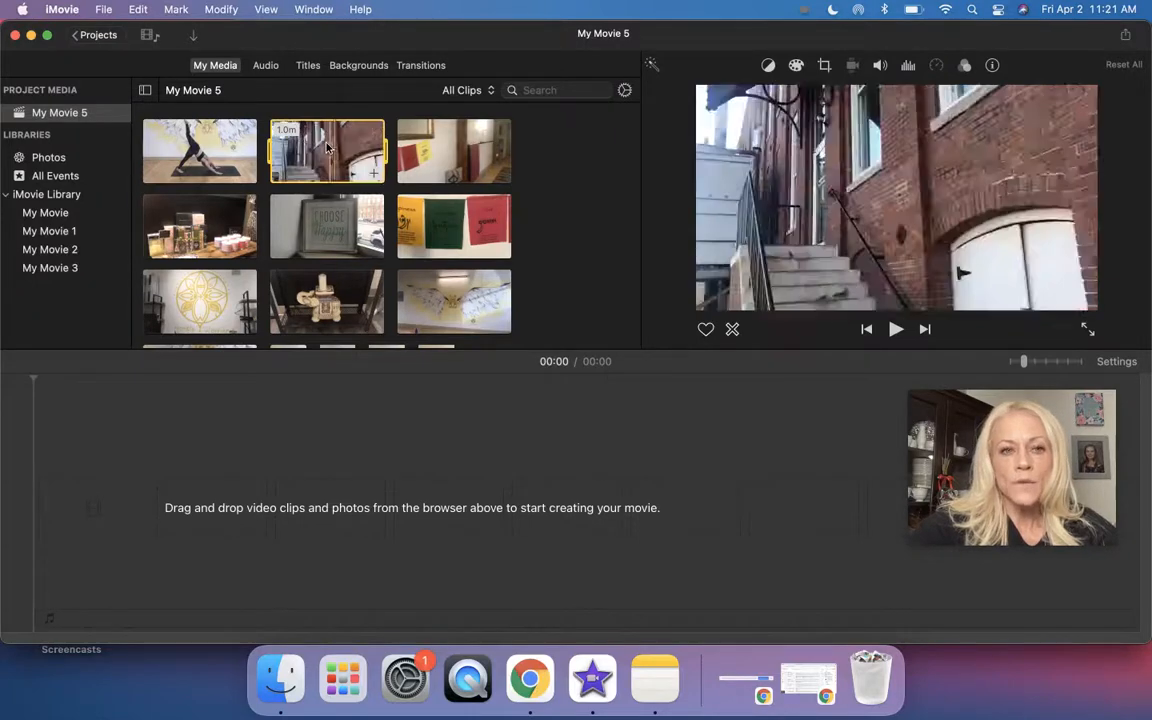
left_click_drag(290, 223, 48, 518)
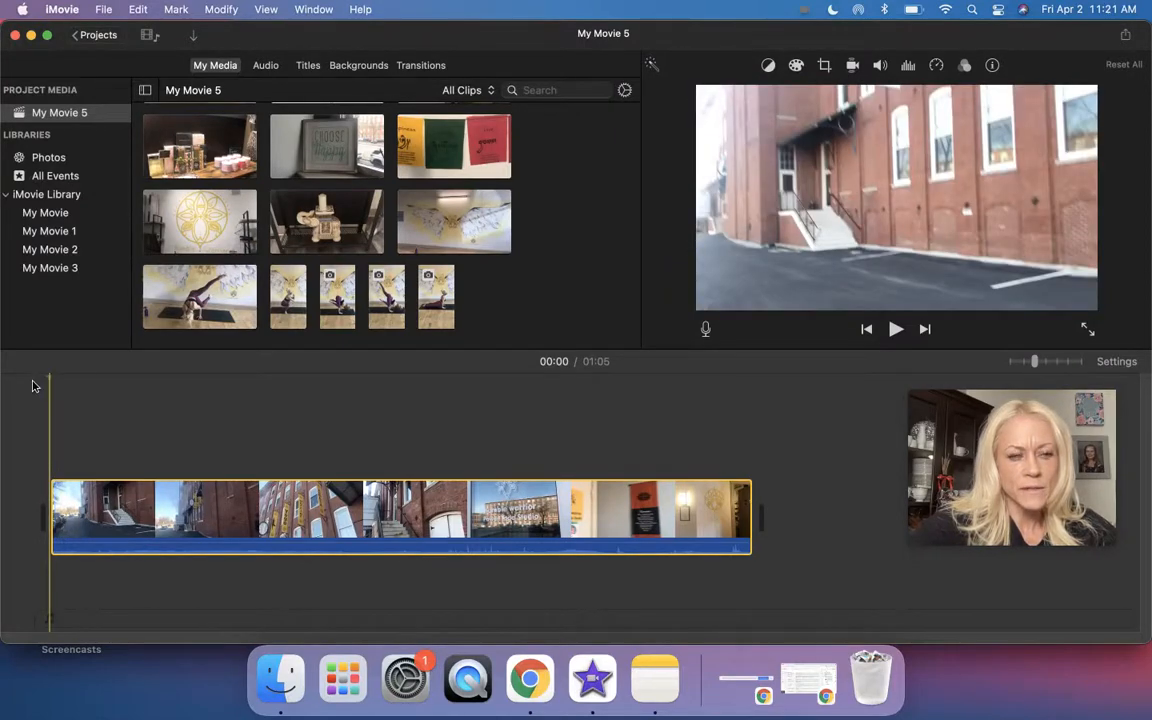
Step: Review the building clip in the timeline, playing it from the start and again from about 00:03
key("space")
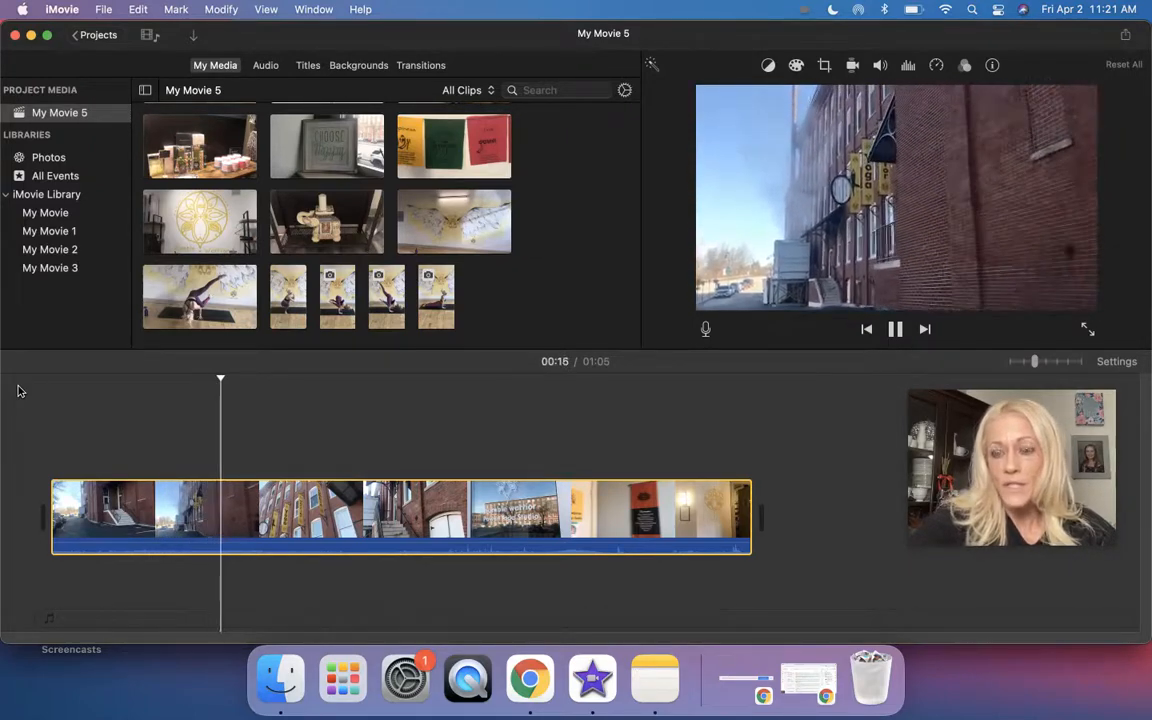
key("space")
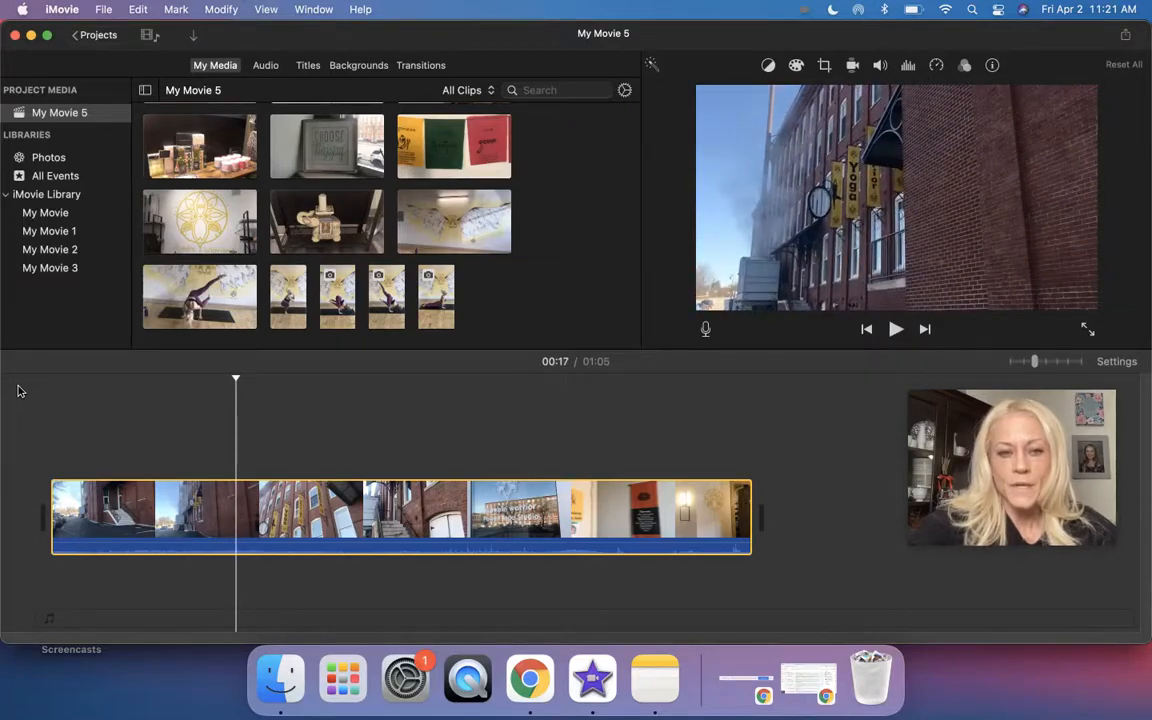
left_click(86, 506)
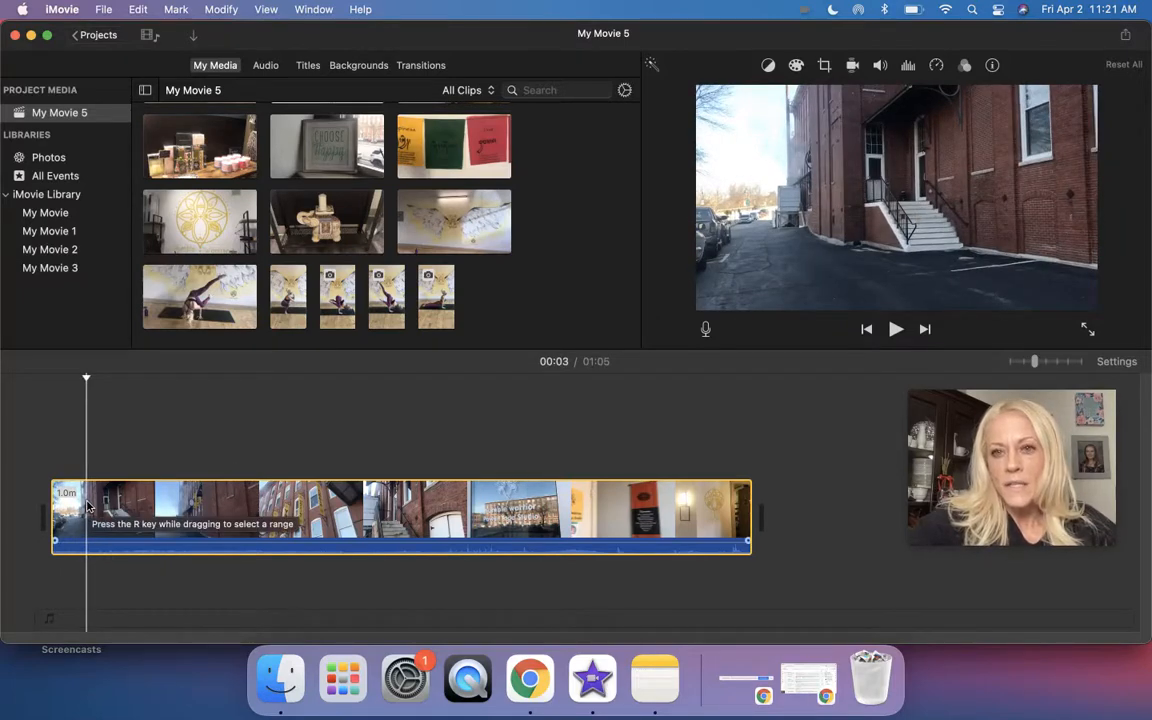
key("space")
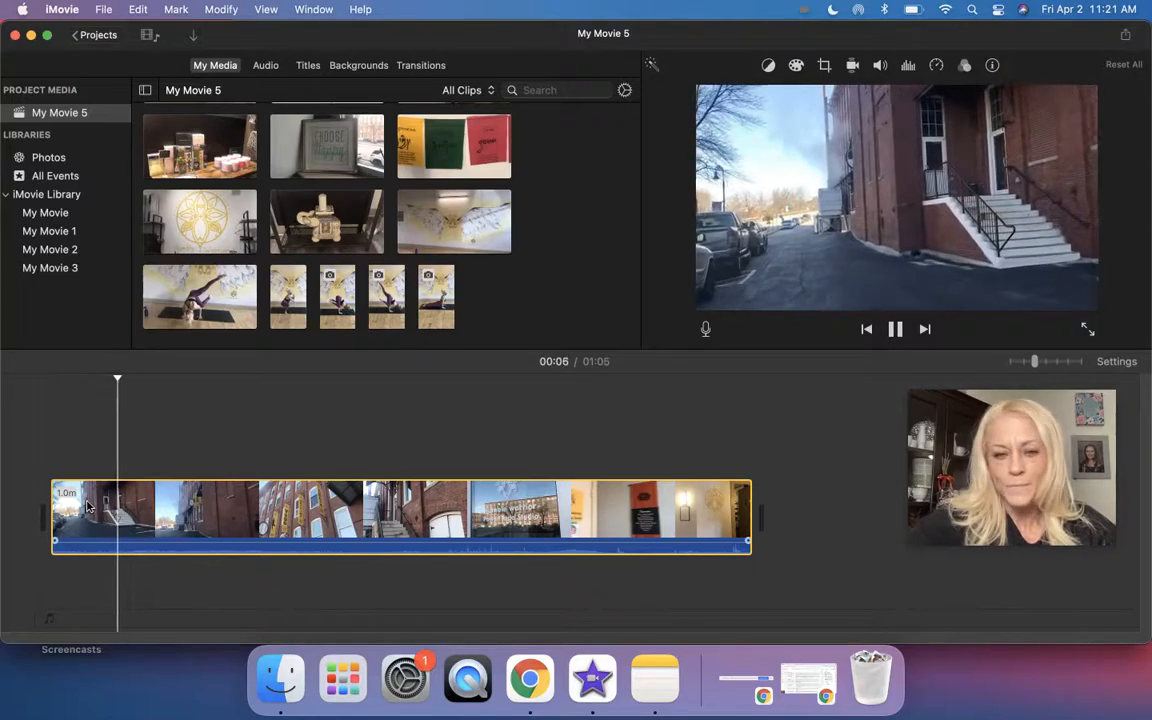
key("space")
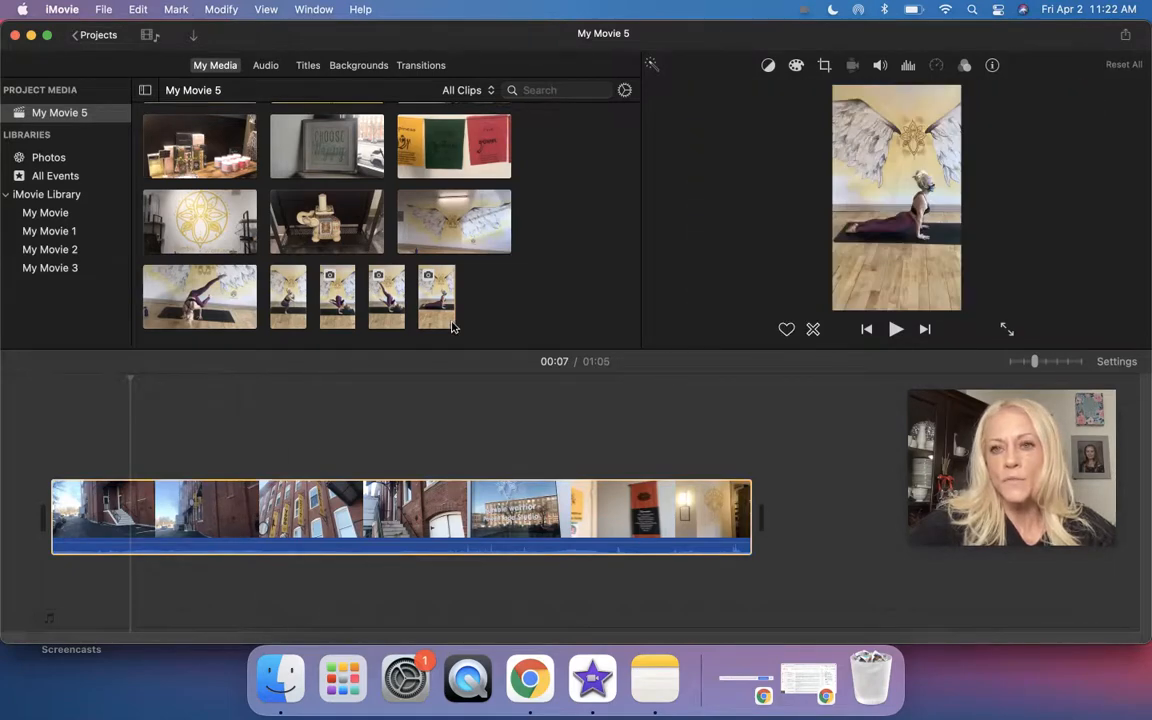
Step: Mute the building clip in the timeline and play it from about 00:32 to check the muted sound
left_click(503, 509)
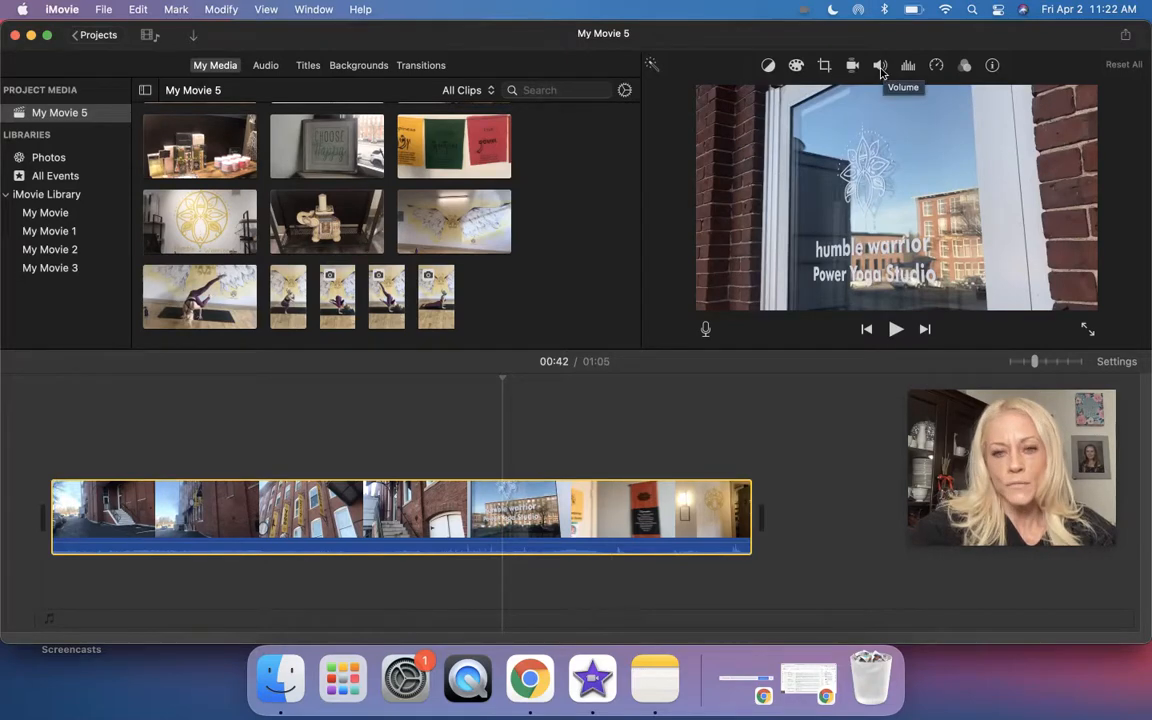
left_click(880, 67)
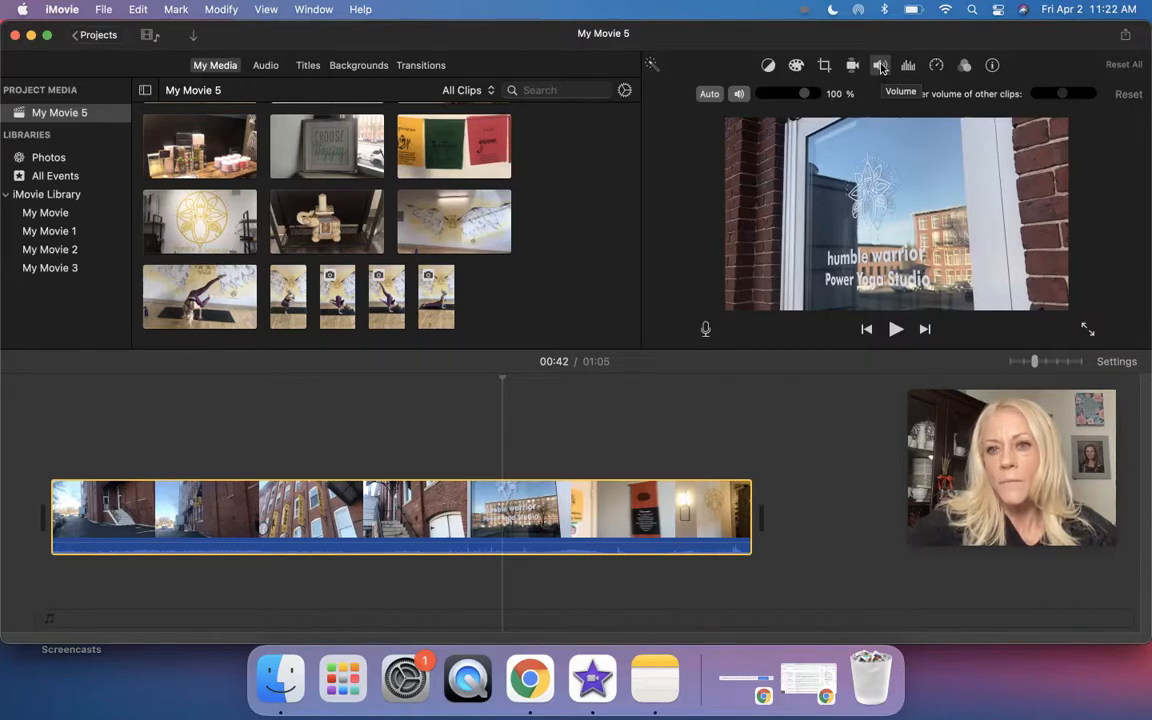
left_click(740, 97)
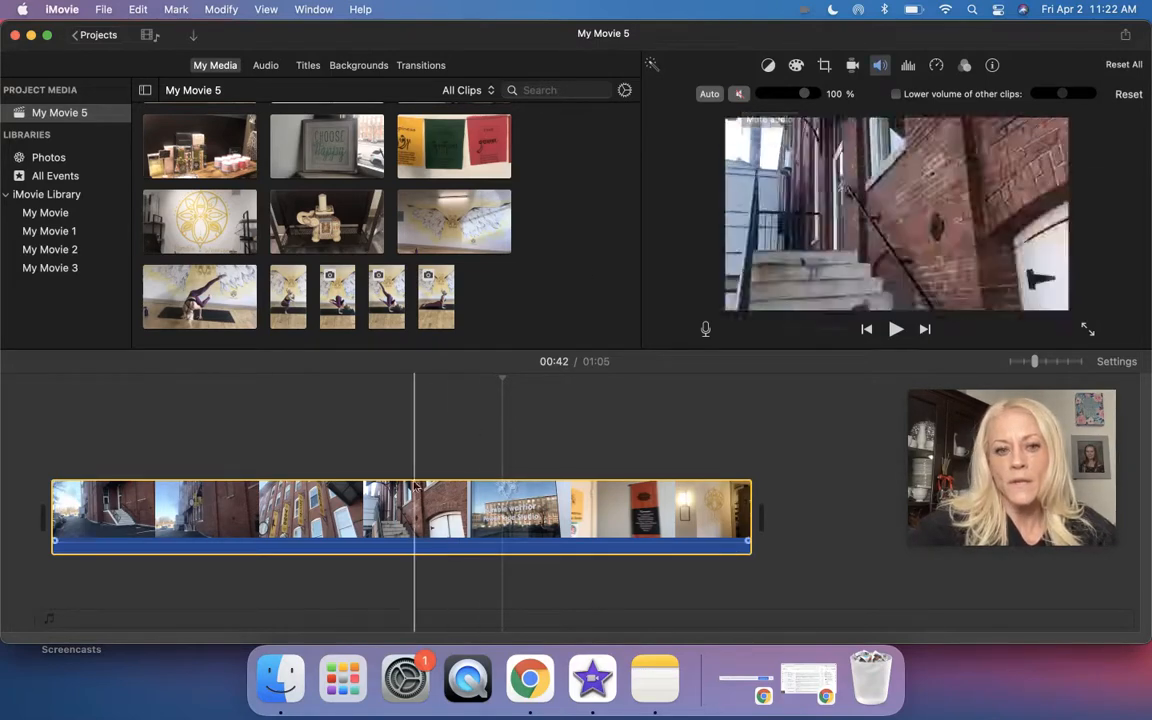
left_click(397, 489)
key("space")
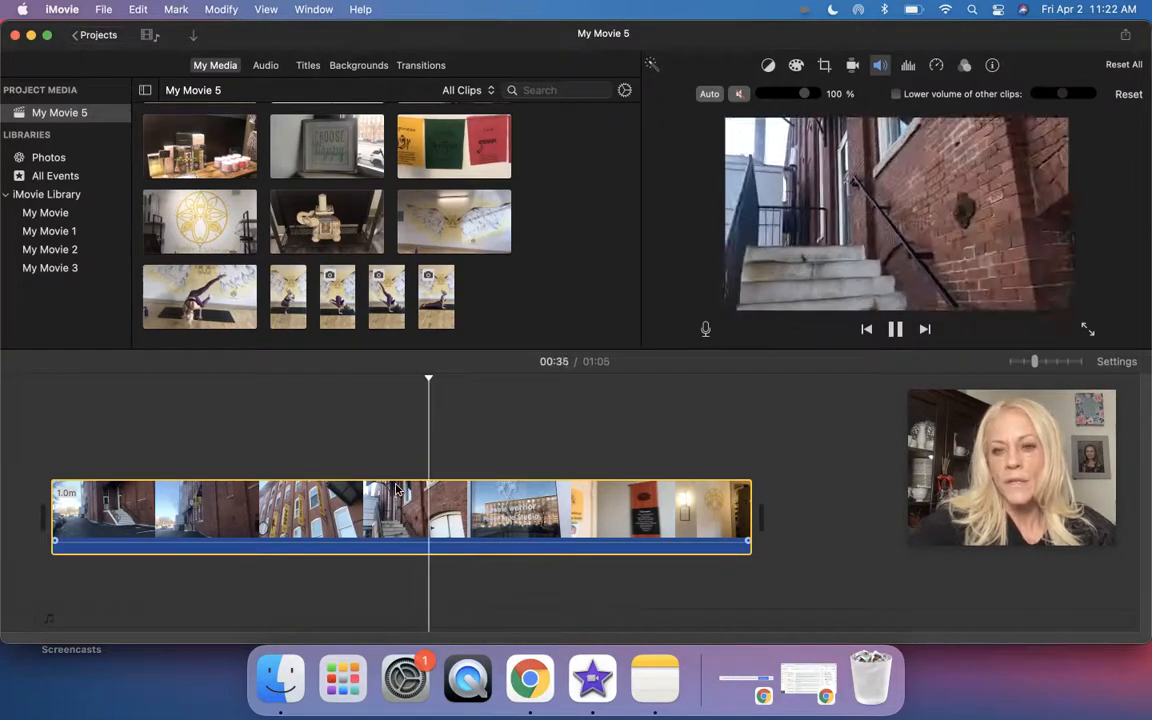
key("space")
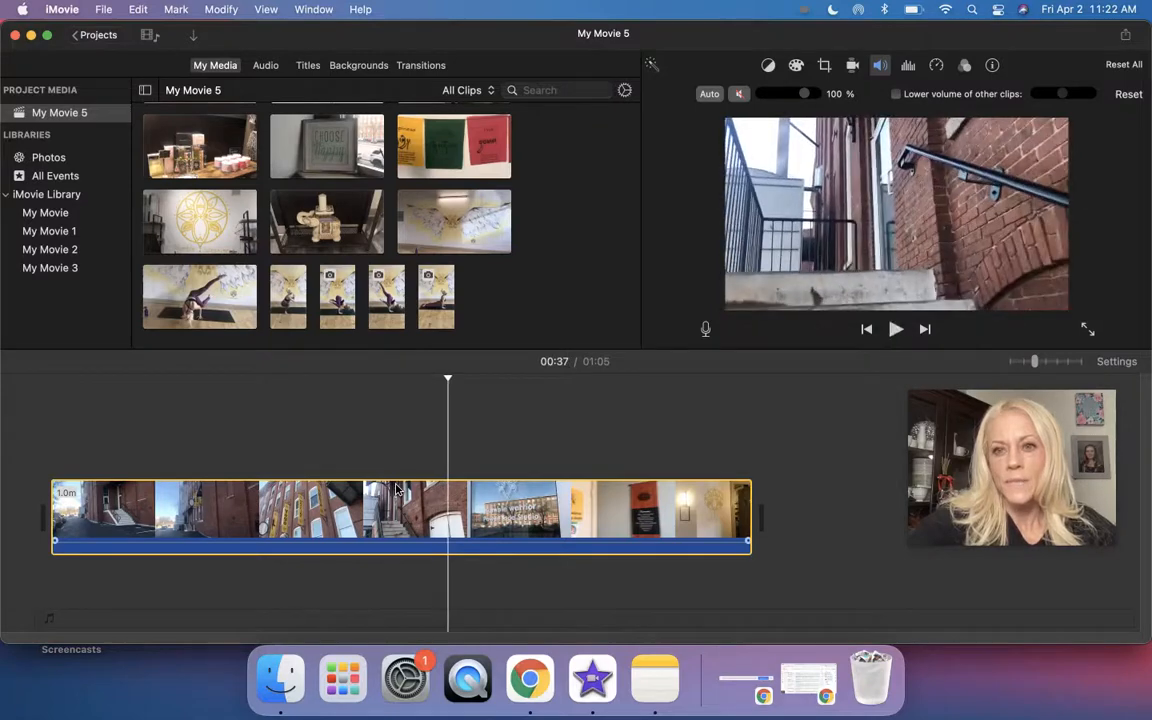
Step: Unmute the building clip and lower its volume to 79%
left_click(738, 93)
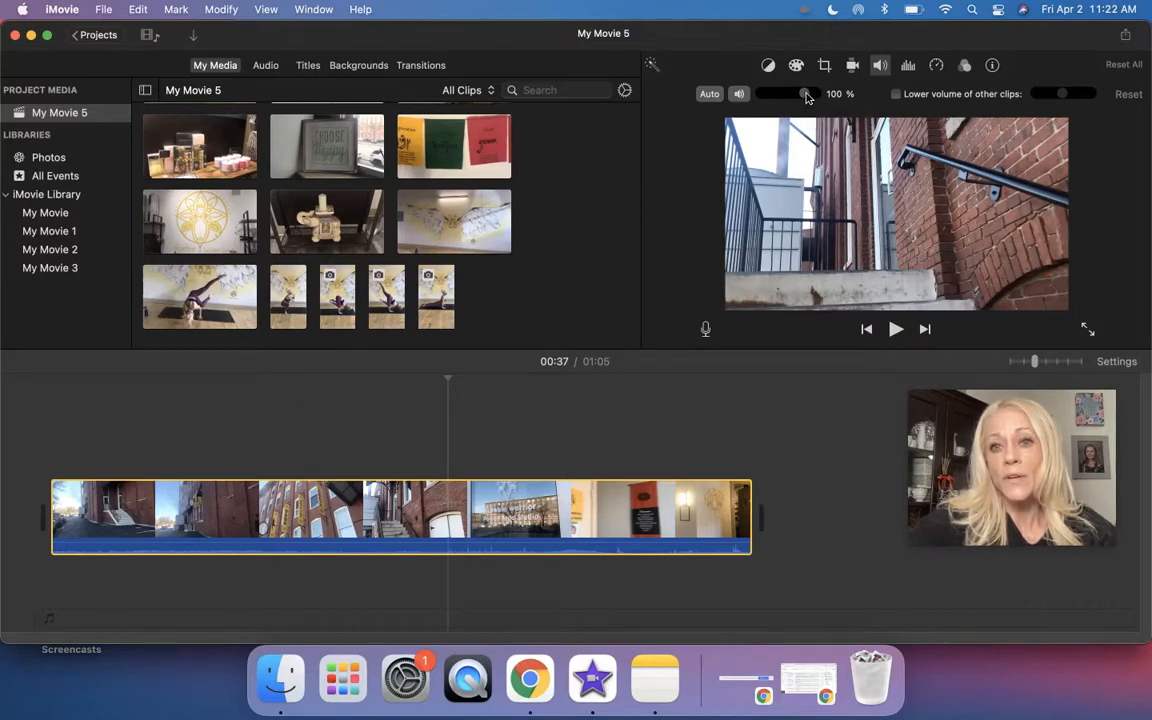
mouse_move(806, 94)
left_mouse_down()
mouse_move(815, 96)
mouse_move(798, 96)
left_mouse_up()
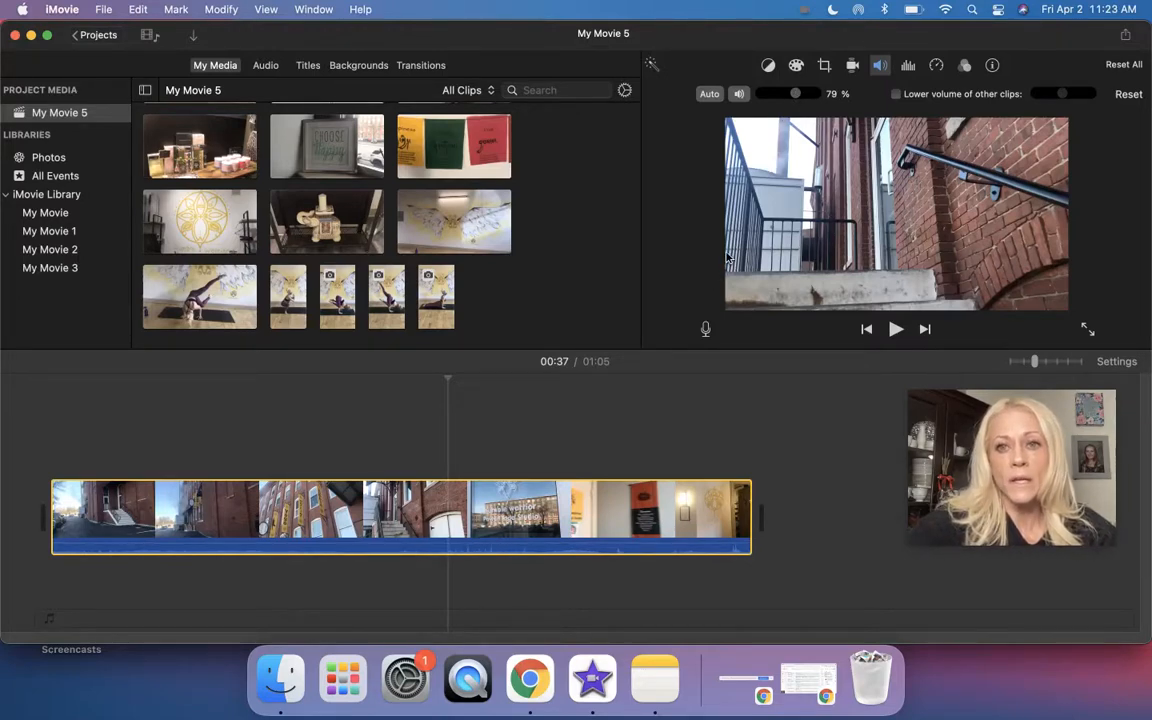
Step: Detach the audio from the building clip in the timeline
left_click(539, 515)
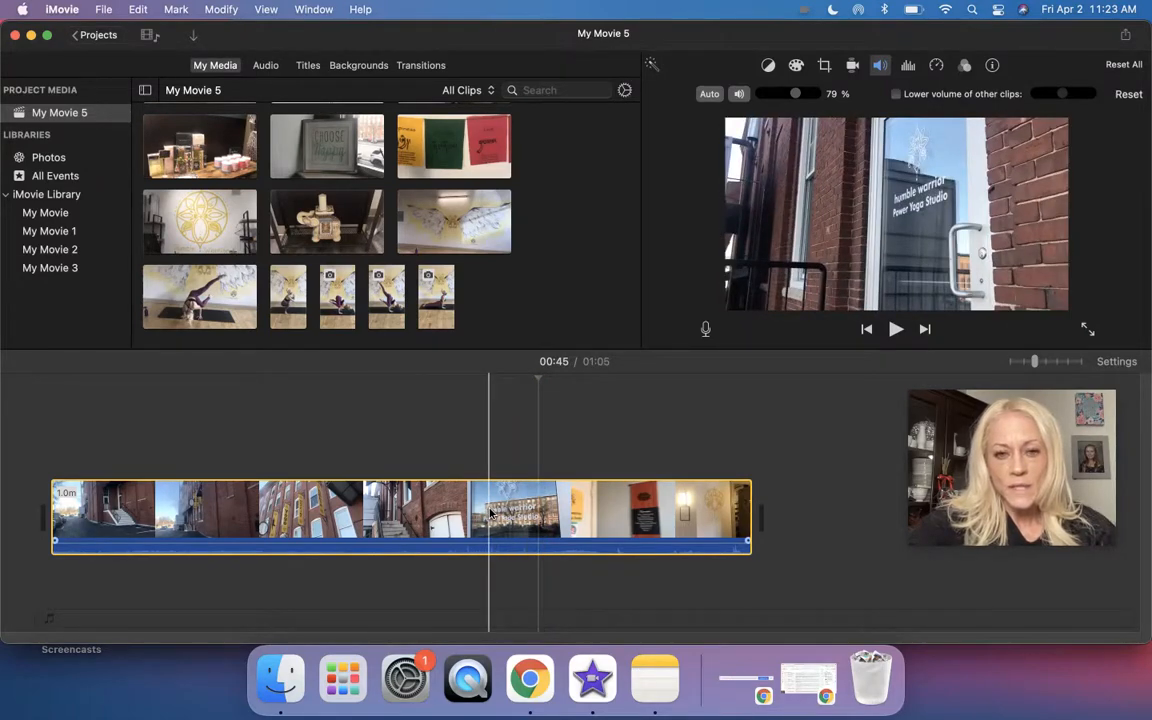
right_click(490, 512)
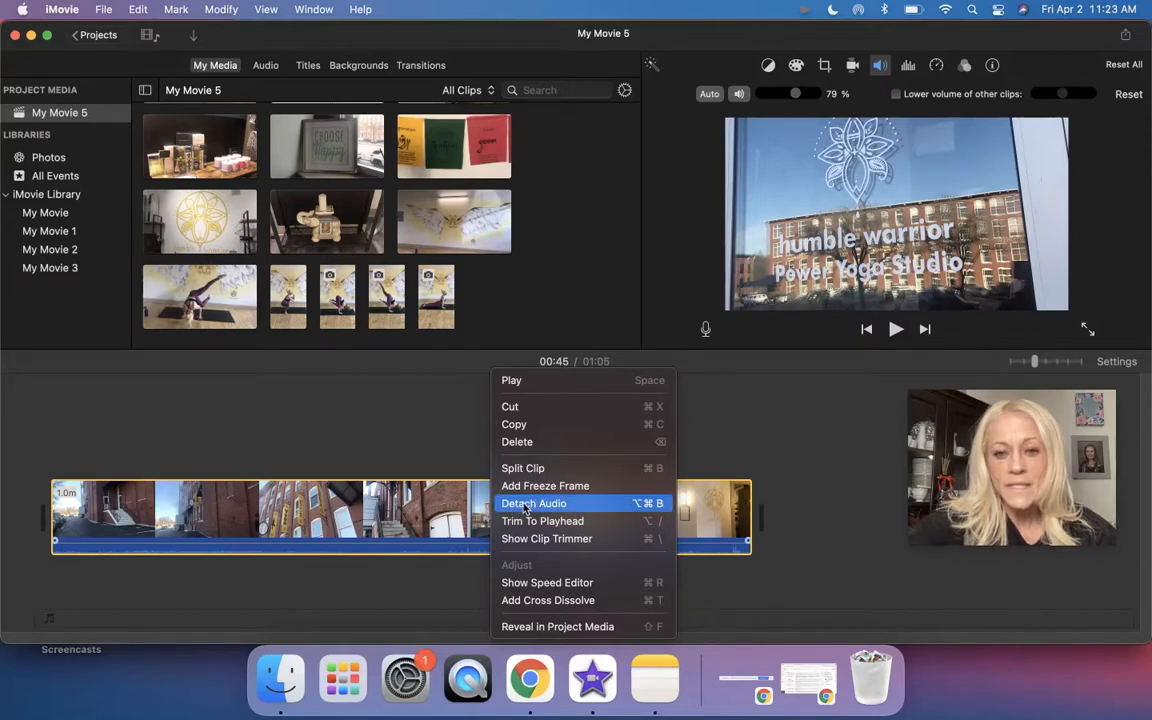
left_click(524, 504)
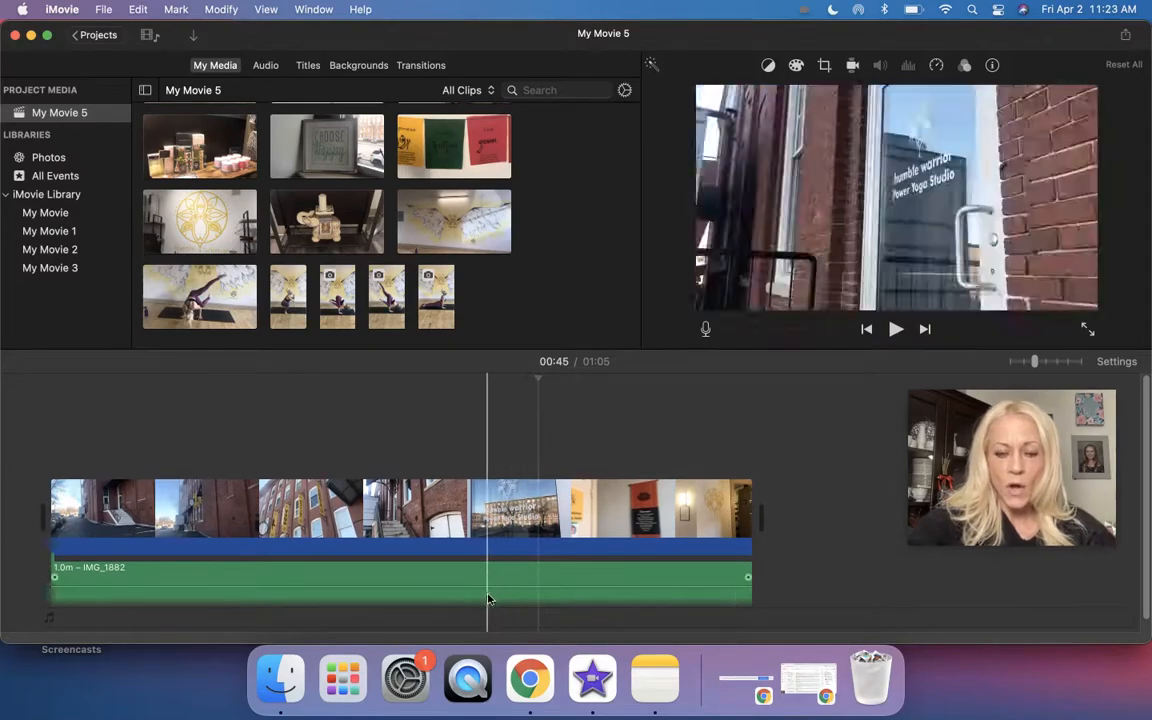
Step: Play part of the detached IMG_1882 audio, then delete it, restore it once and delete it again
left_click(452, 580)
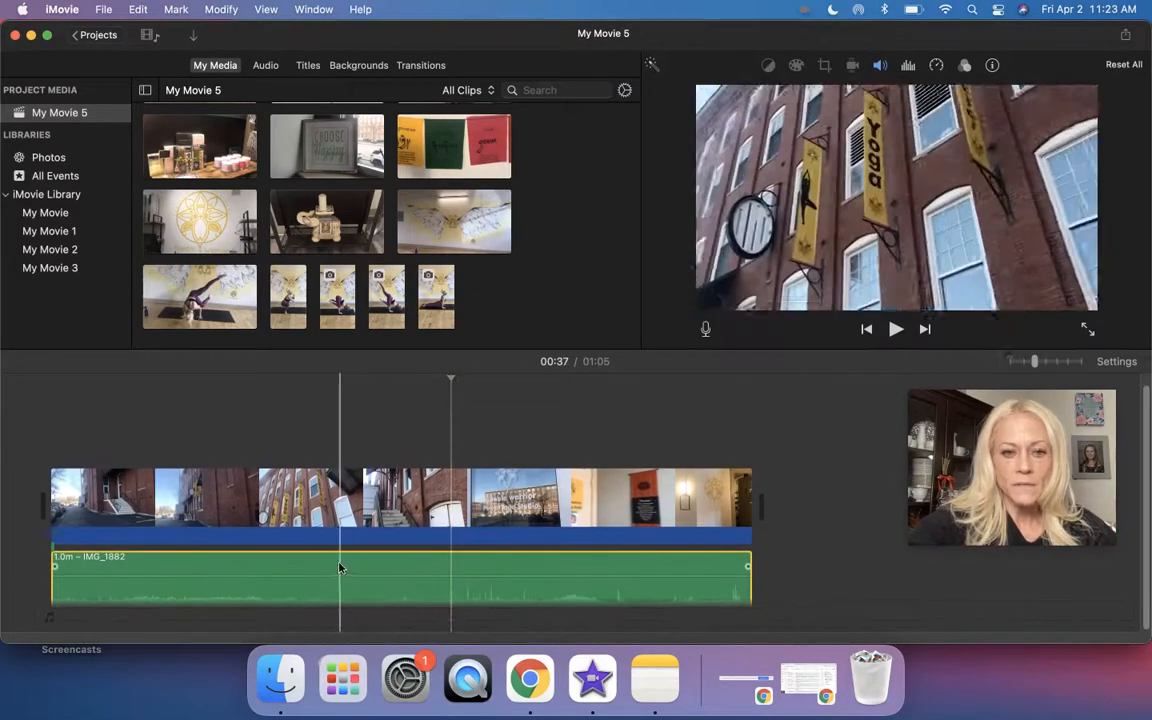
key("space")
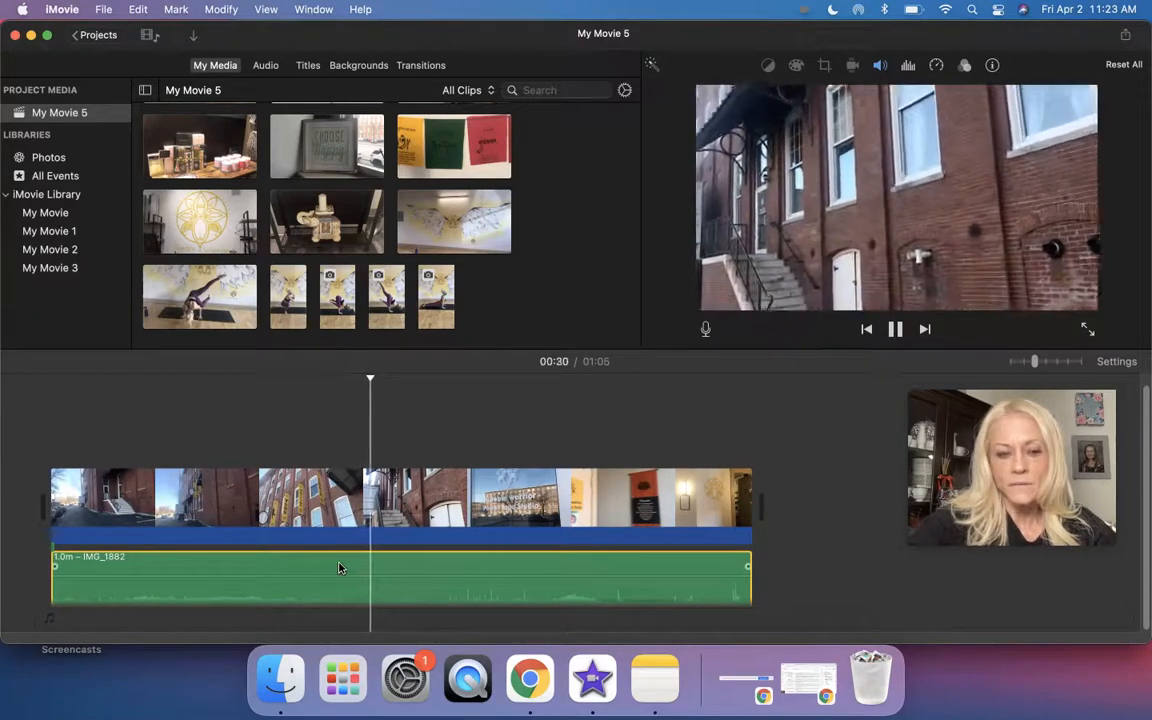
key("space")
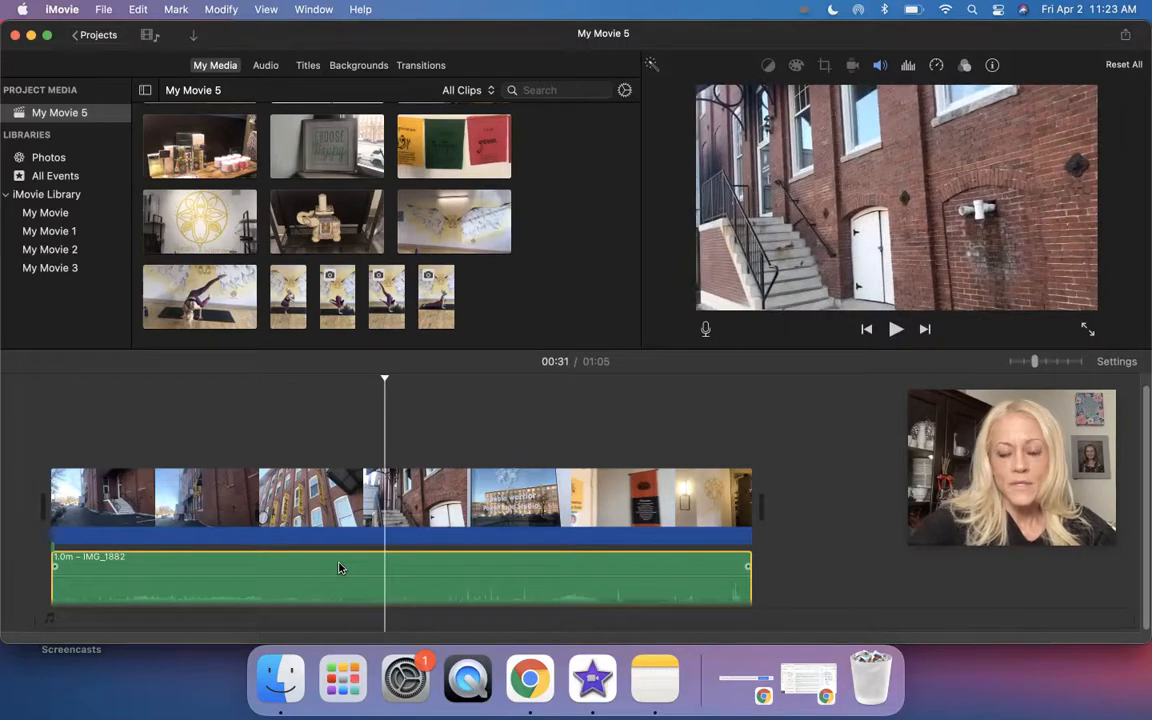
key("Delete")
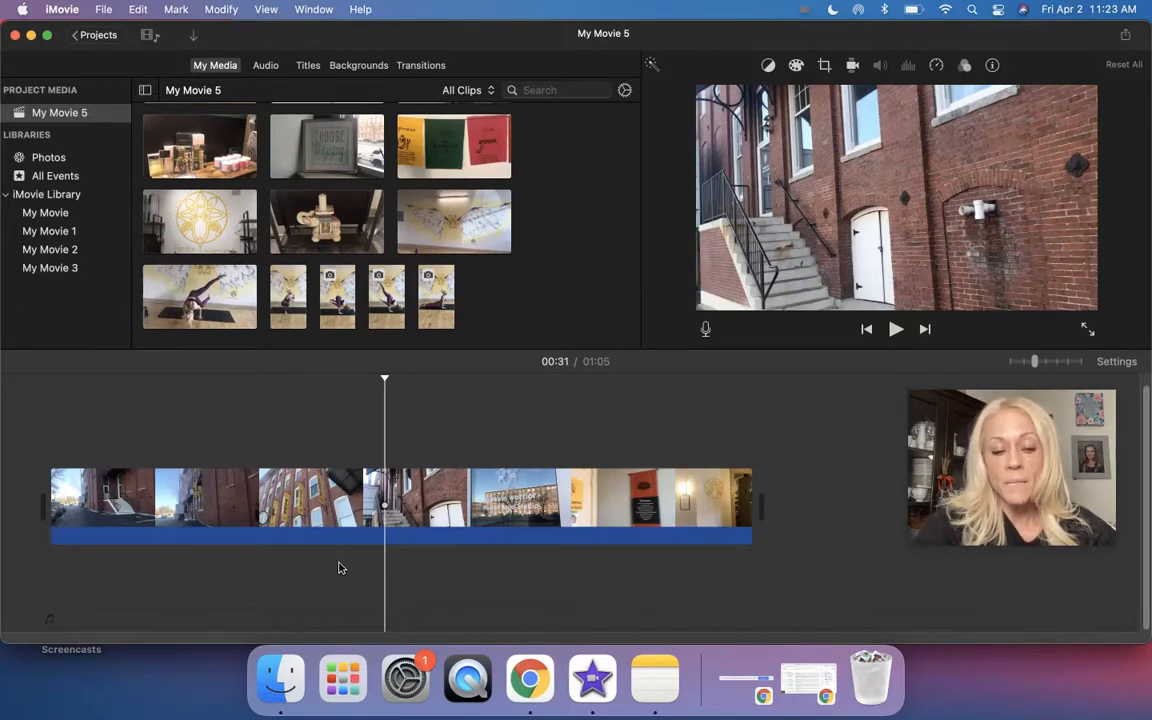
key("alt+super+b")
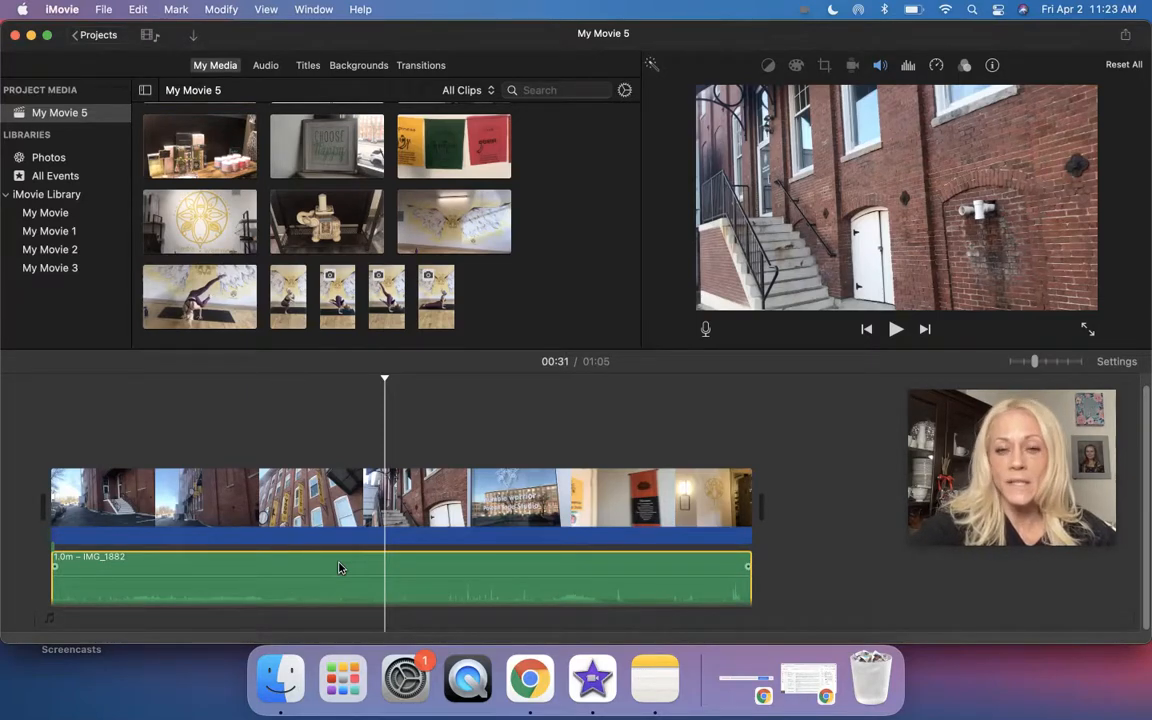
key("Delete")
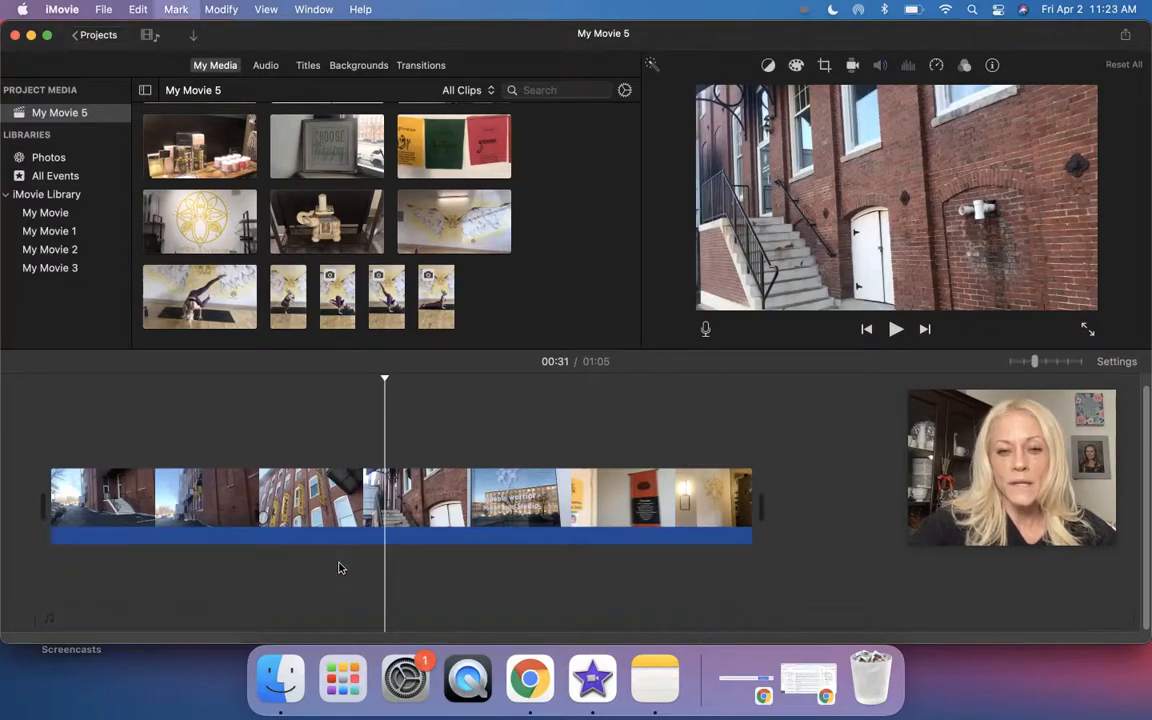
Step: Play the building clip from about 00:02 to check it without its audio
left_click(82, 493)
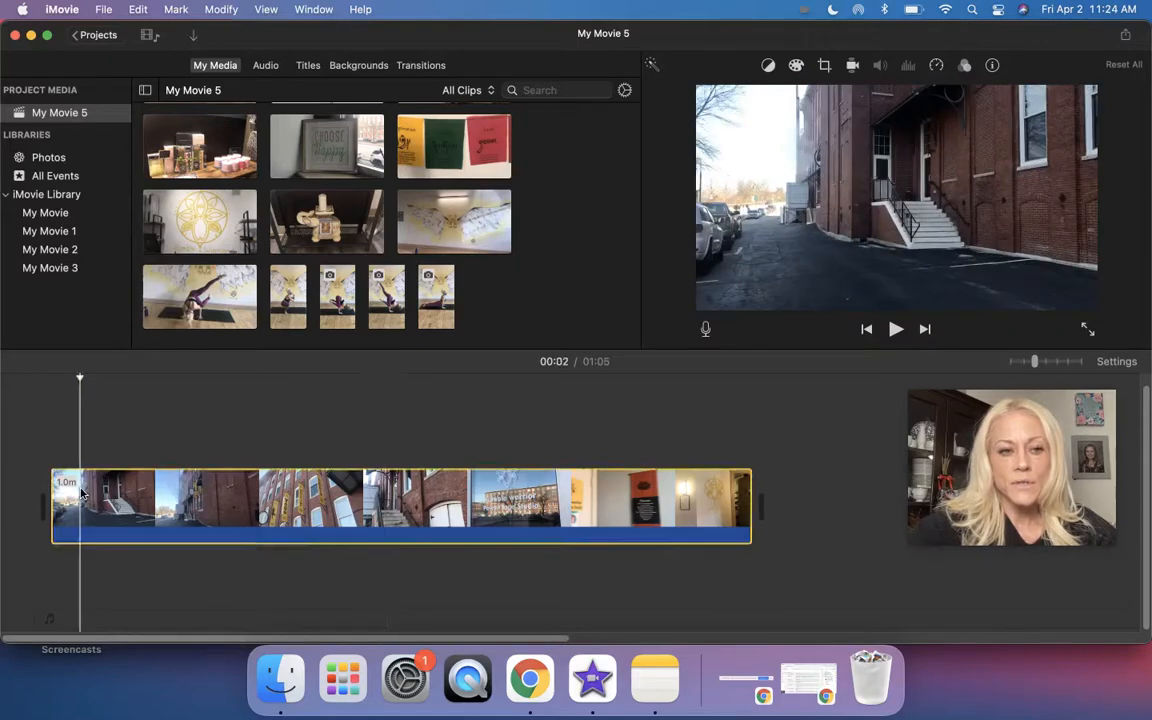
key("space")
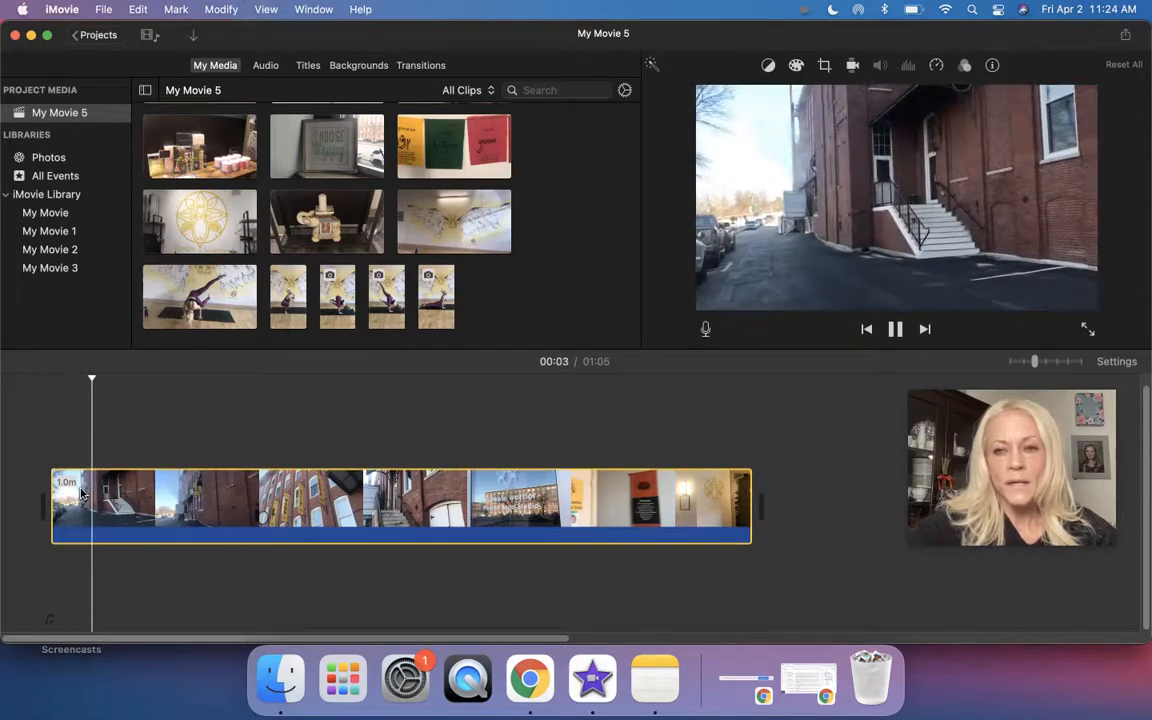
key("space")
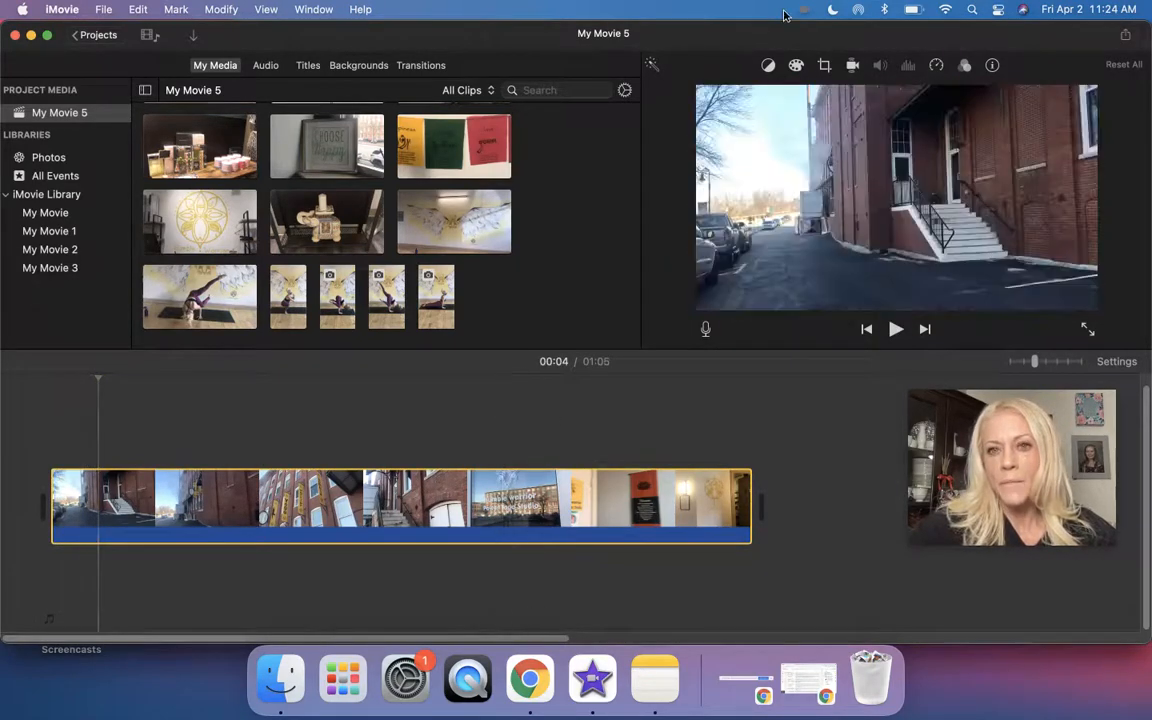
left_click(768, 66)
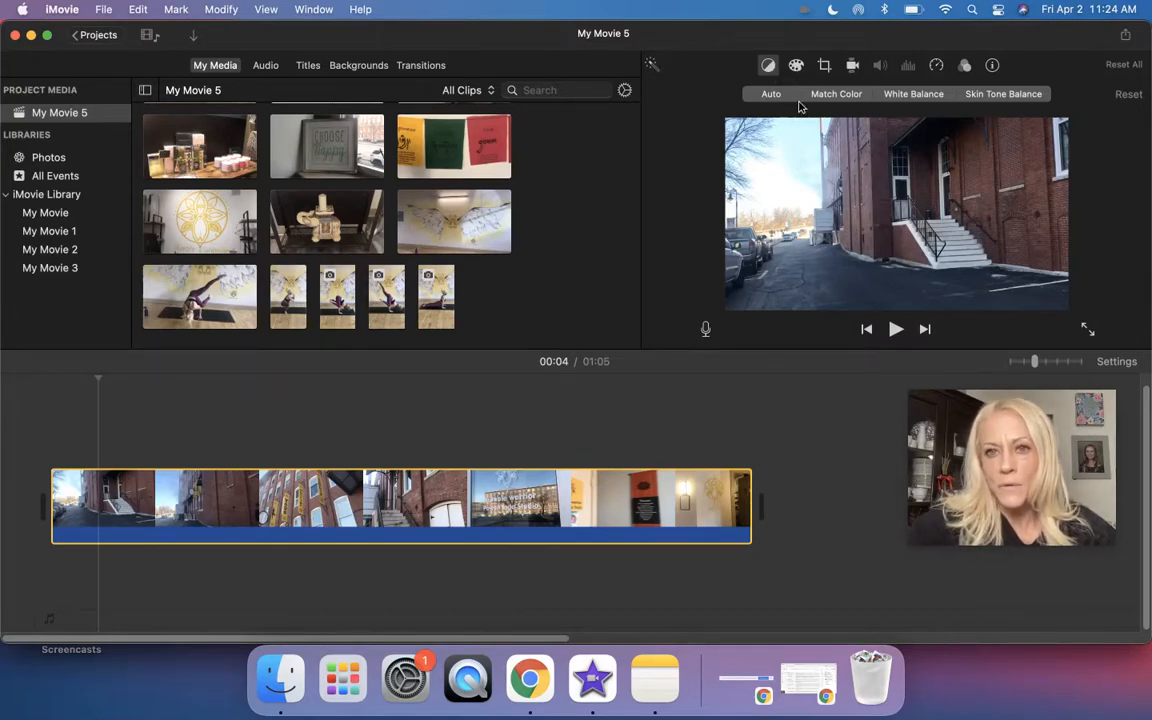
left_click(842, 95)
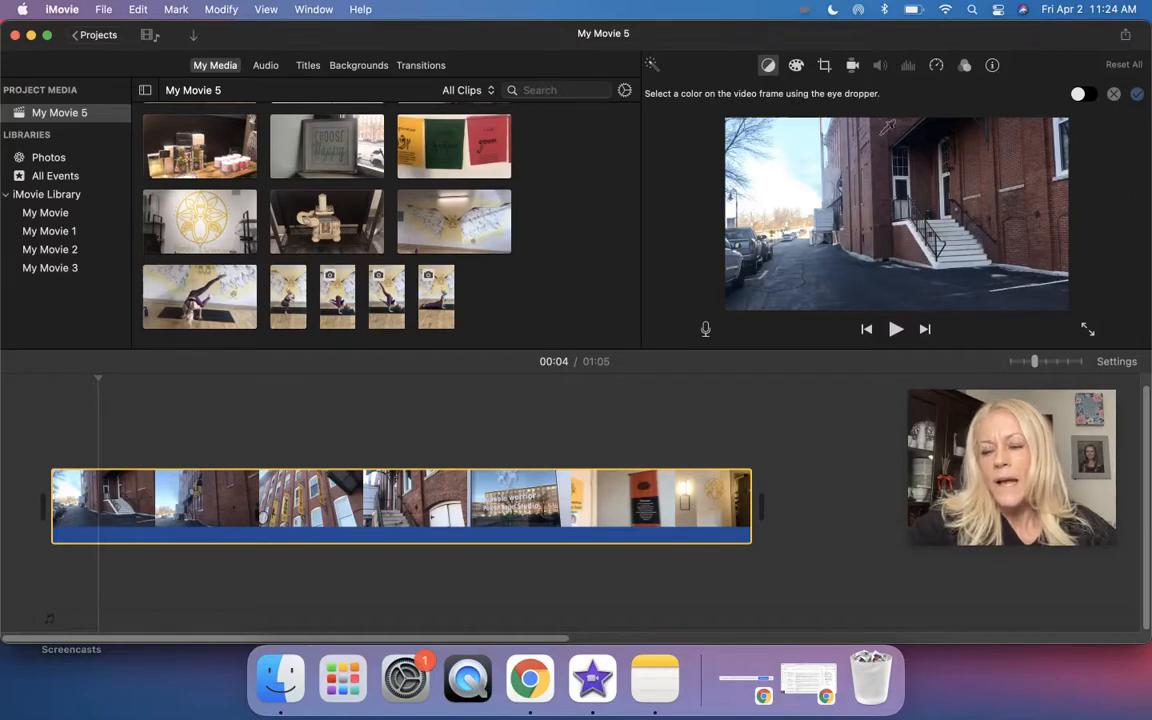
left_click(768, 66)
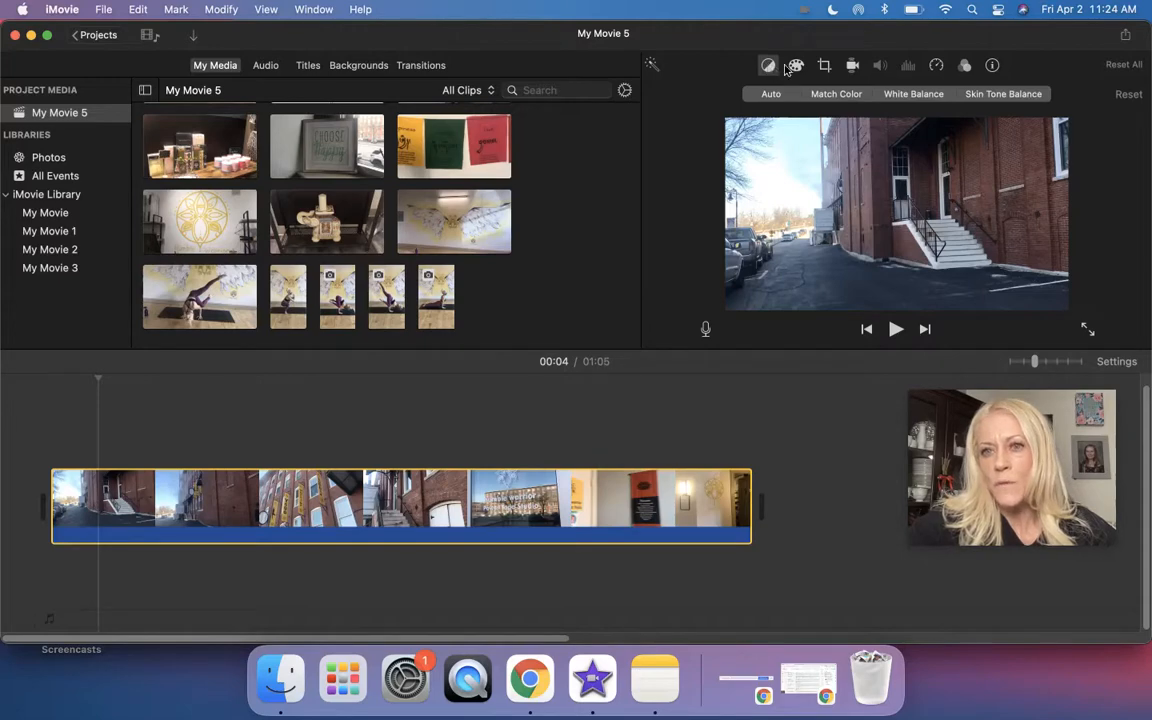
Step: Try slightly lower contrast, higher saturation and a cooler color temperature on the building clip, then reset the color correction
left_click(796, 66)
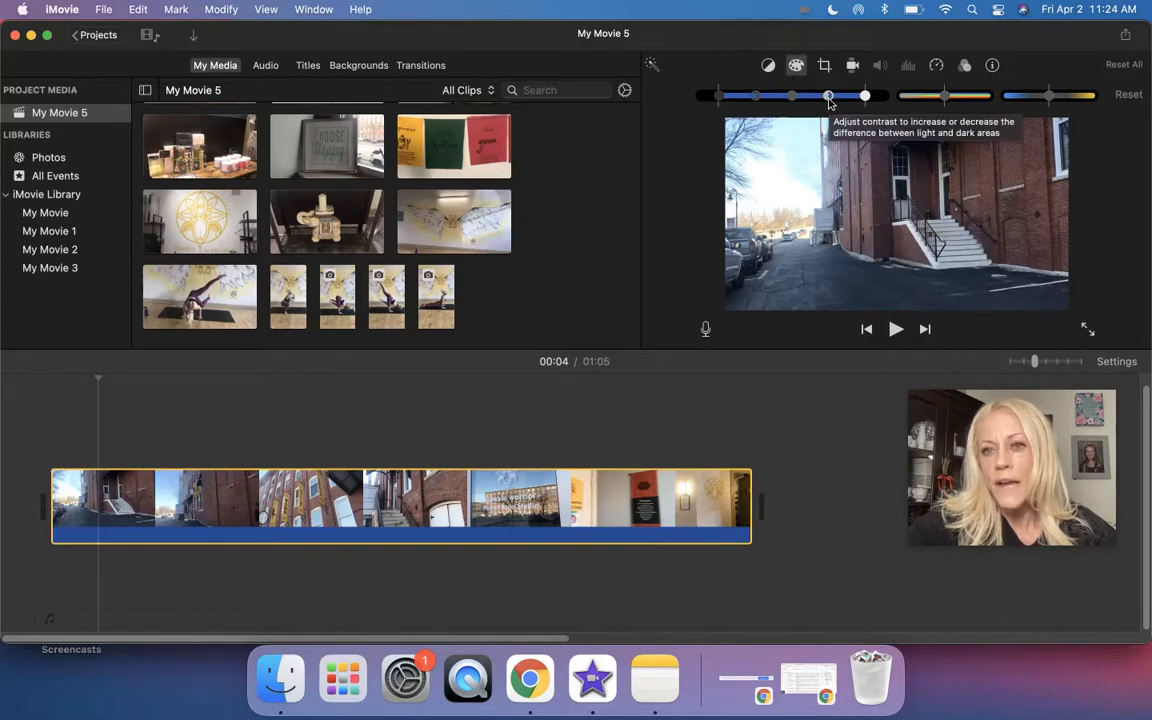
mouse_move(828, 98)
left_mouse_down()
mouse_move(859, 101)
mouse_move(804, 104)
mouse_move(828, 108)
left_mouse_up()
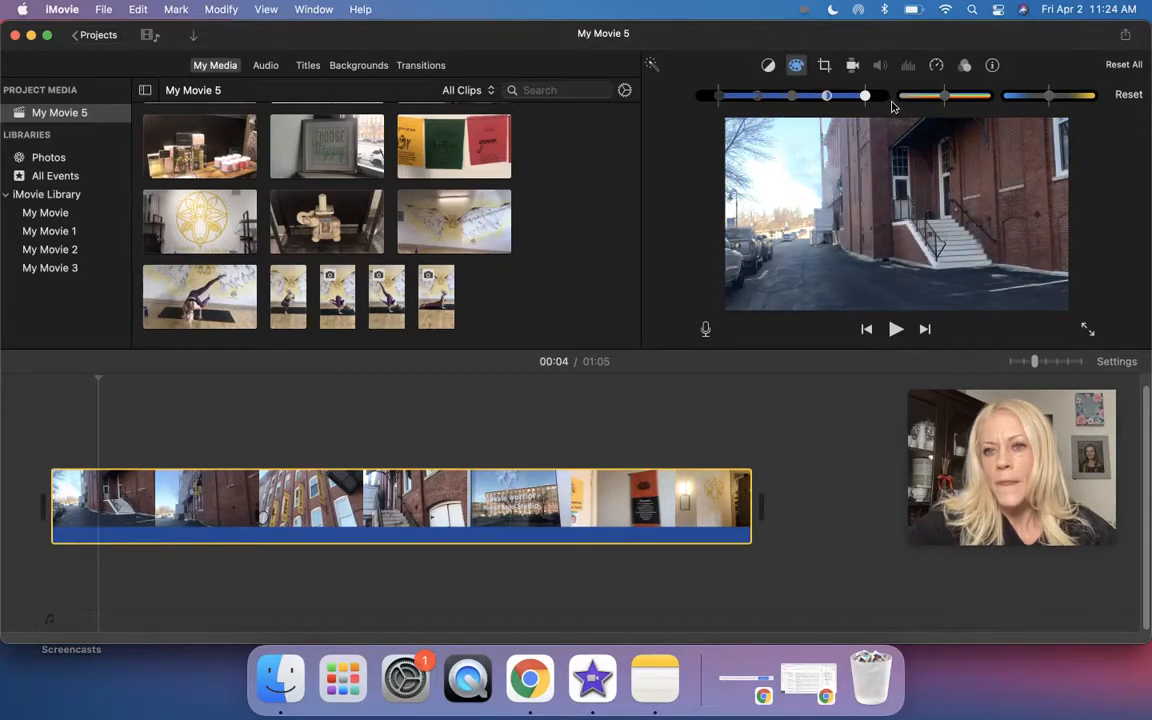
mouse_move(946, 101)
left_mouse_down()
mouse_move(988, 103)
mouse_move(925, 101)
mouse_move(959, 103)
left_mouse_up()
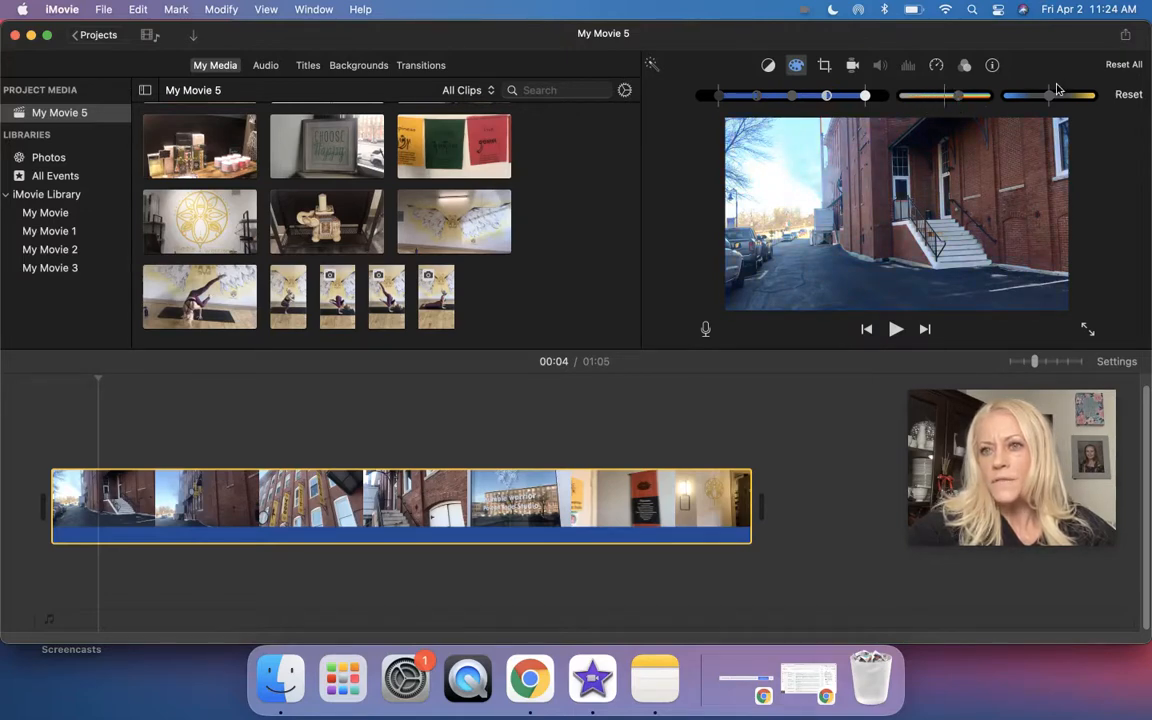
mouse_move(1048, 100)
left_mouse_down()
mouse_move(1077, 104)
mouse_move(1043, 101)
left_mouse_up()
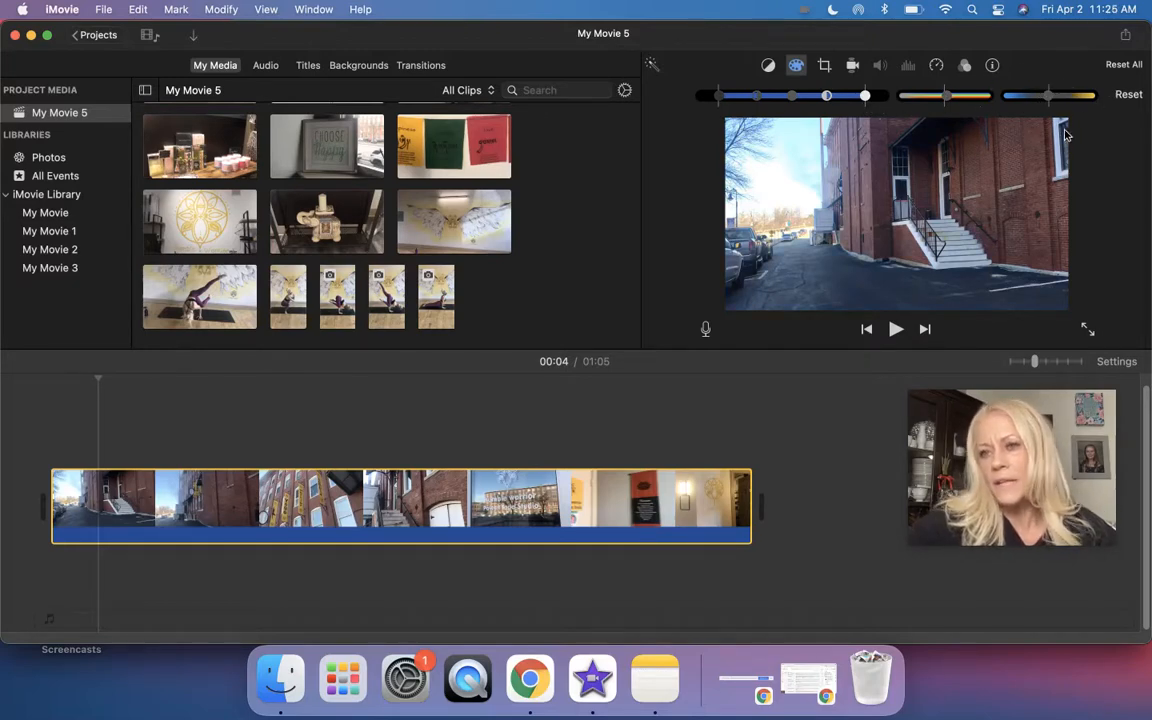
left_click(1128, 95)
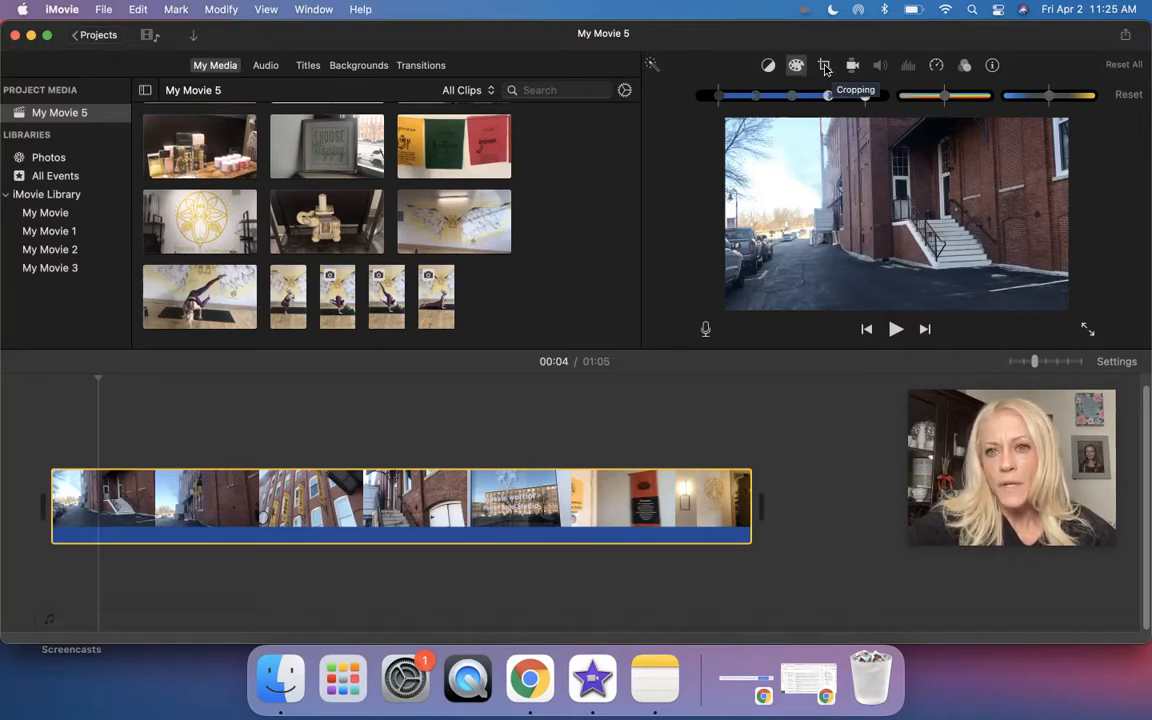
Step: Set the building clip's speed to Fast at 4x
left_click(936, 66)
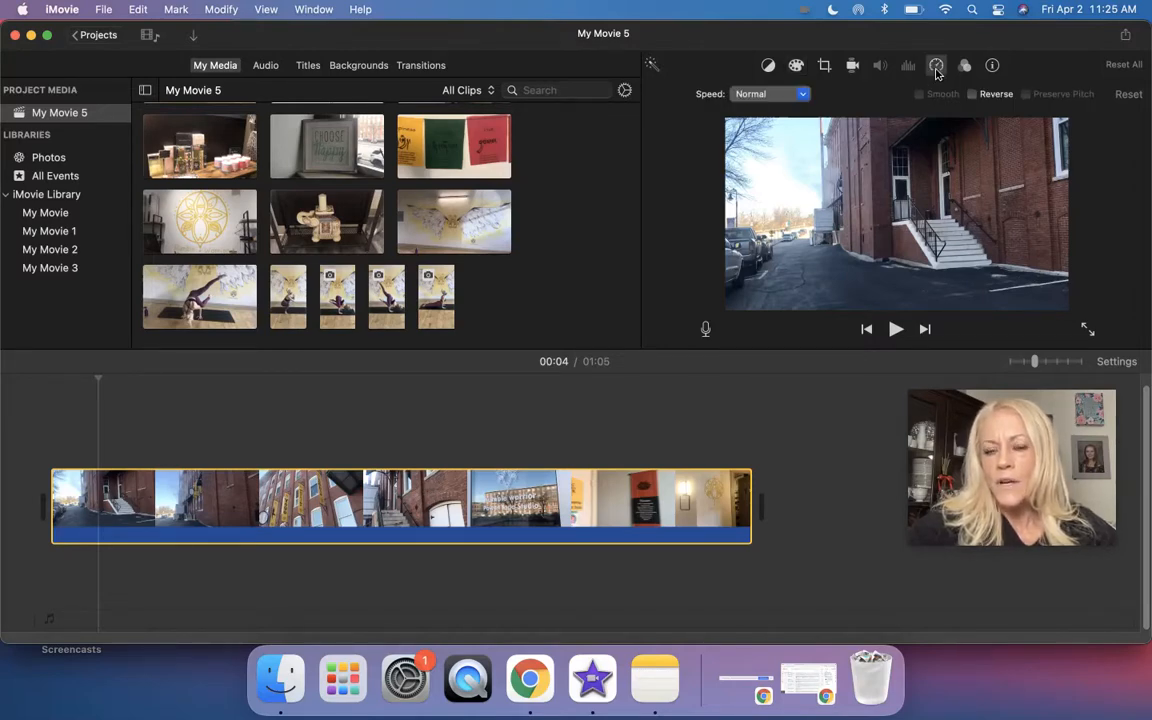
left_click(803, 95)
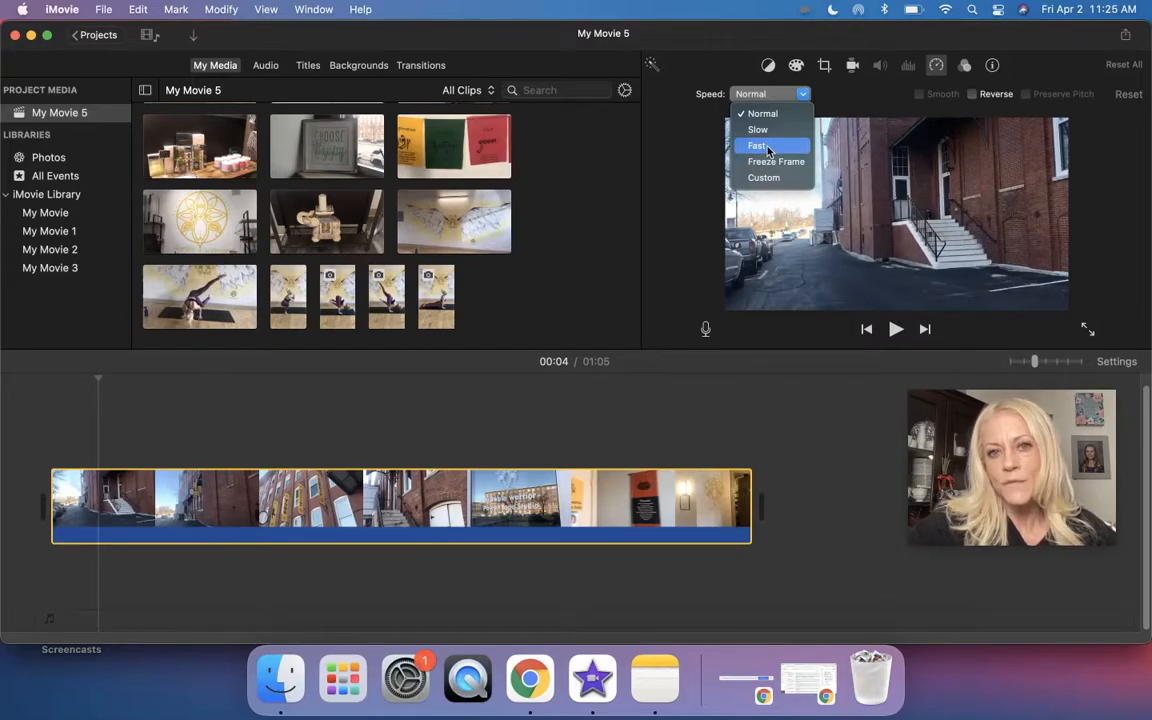
left_click(768, 147)
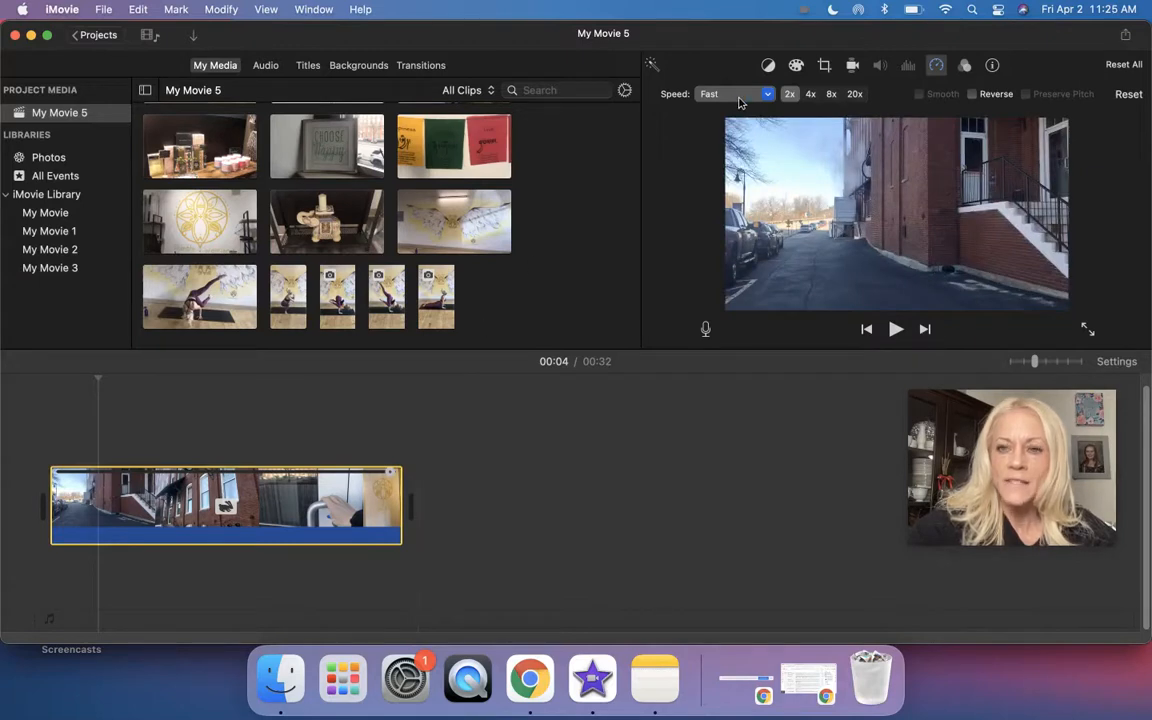
left_click(810, 94)
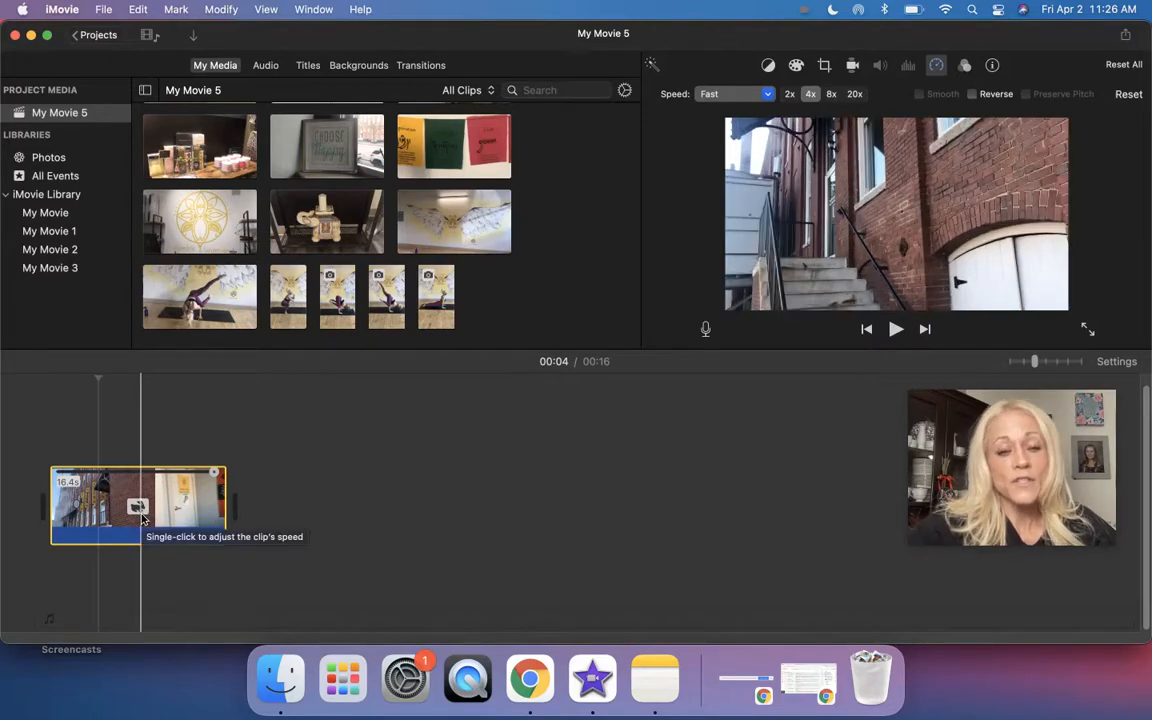
Step: Try the Slow speed on the building clip and switch it back to Fast
key("space")
left_click(762, 95)
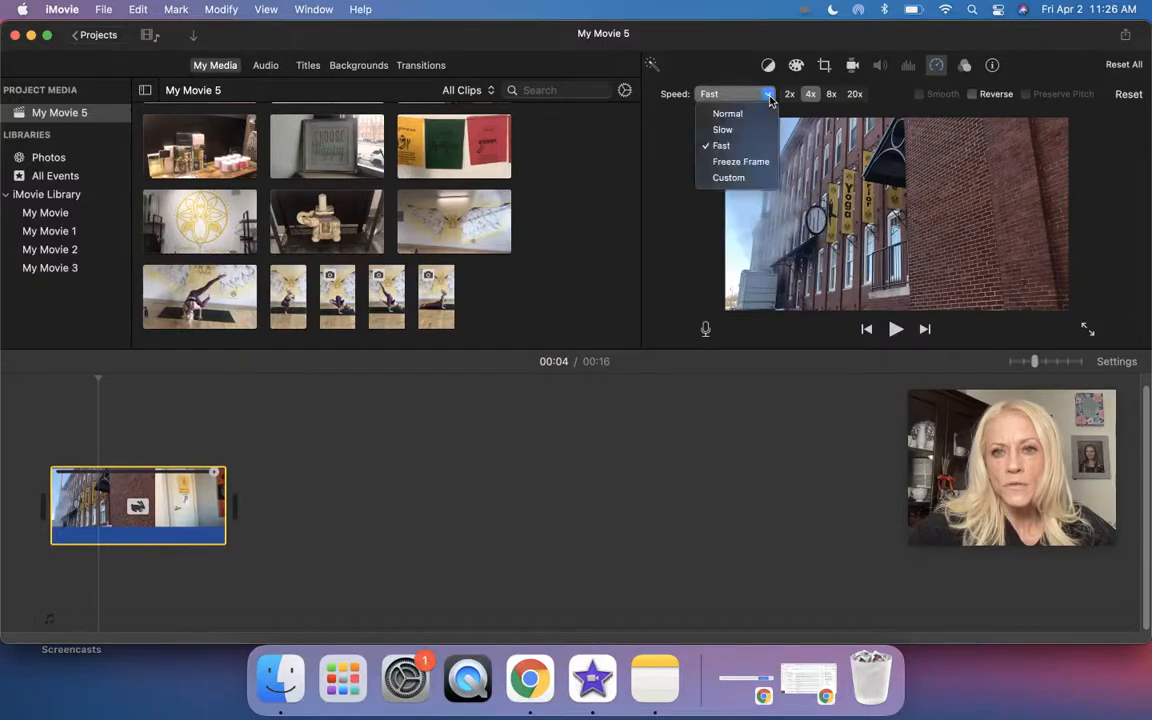
left_click(757, 133)
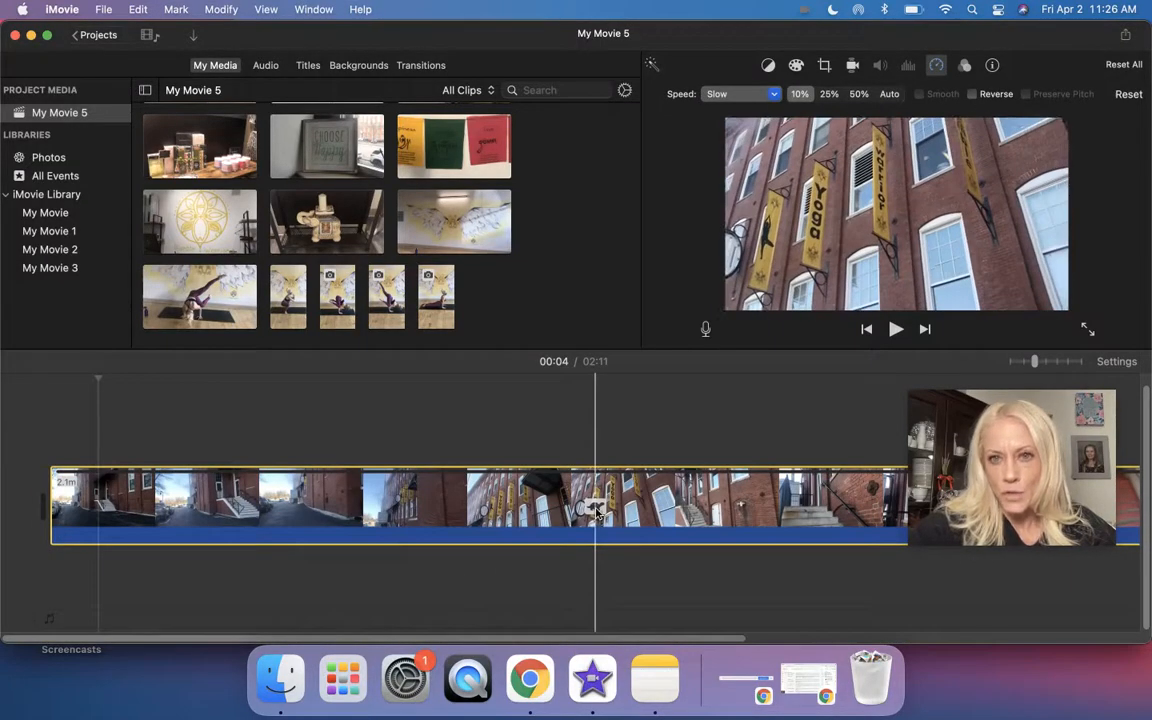
left_click(708, 93)
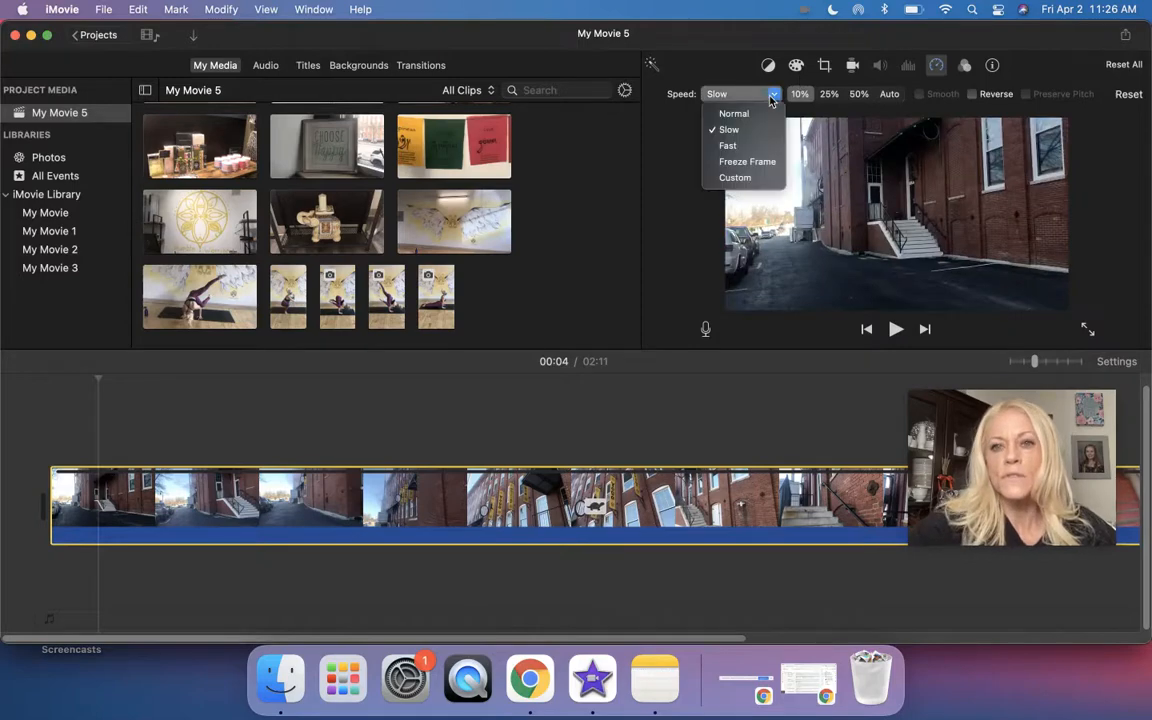
left_click(749, 147)
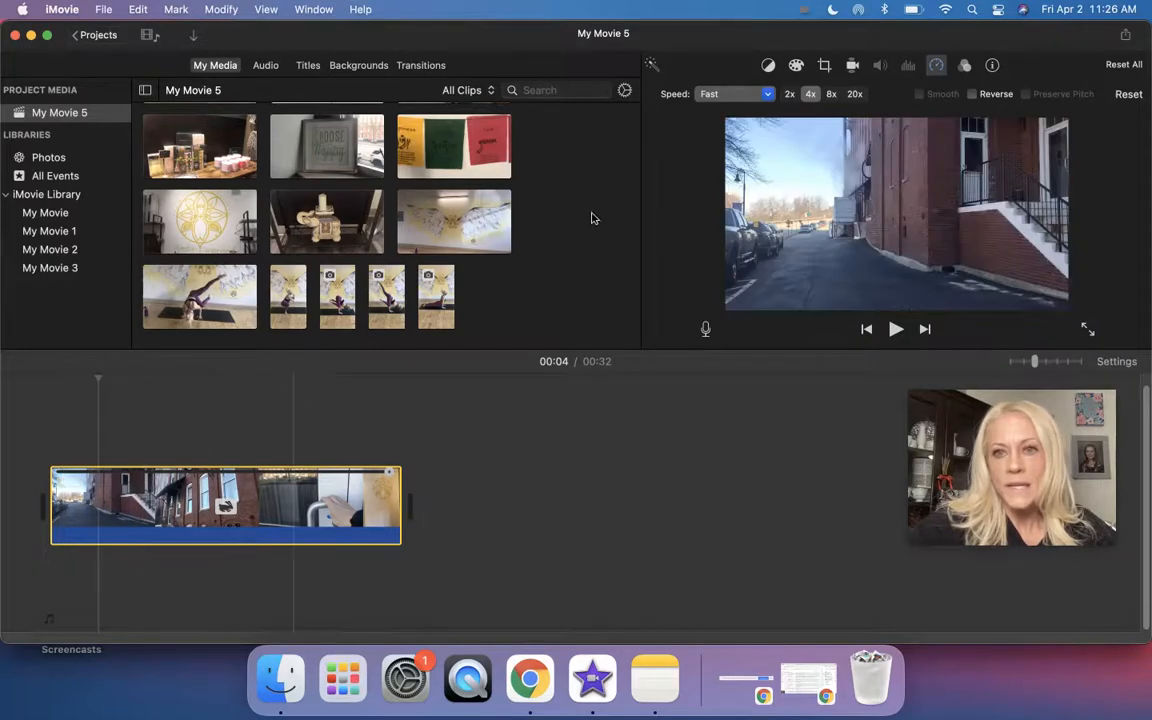
Step: Try the 8x speed on the building clip, play it through and undo the speed changes back to Slow
left_click(832, 94)
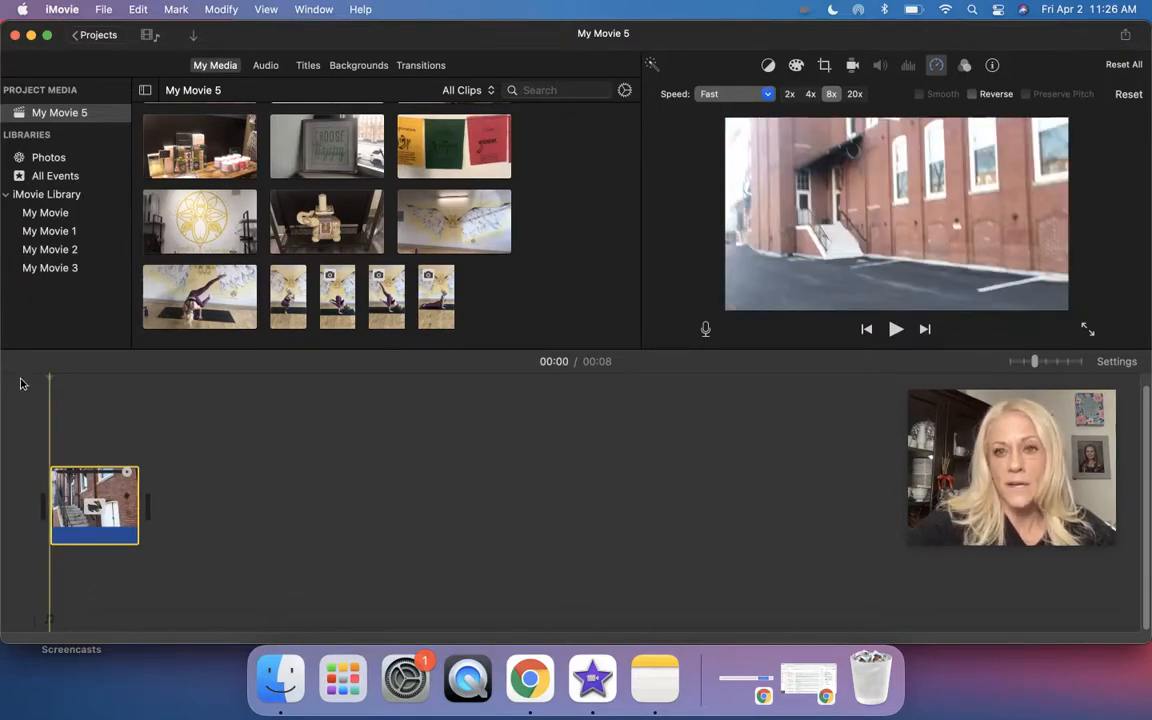
key("space")
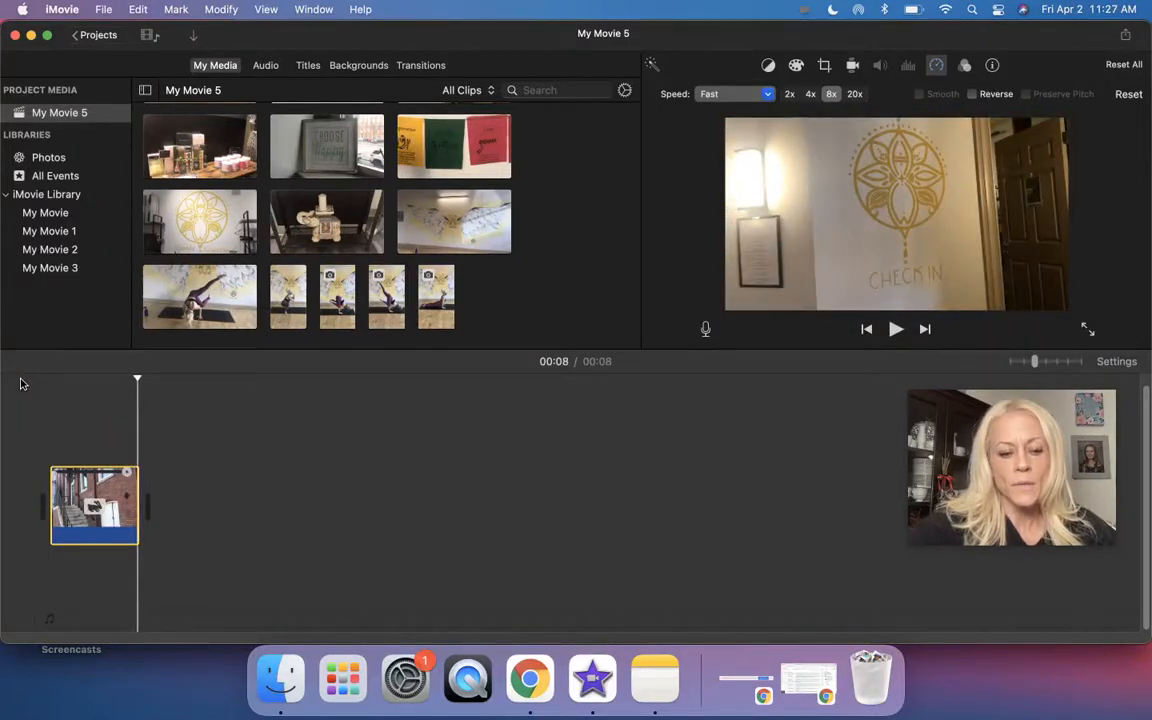
key("super+z")
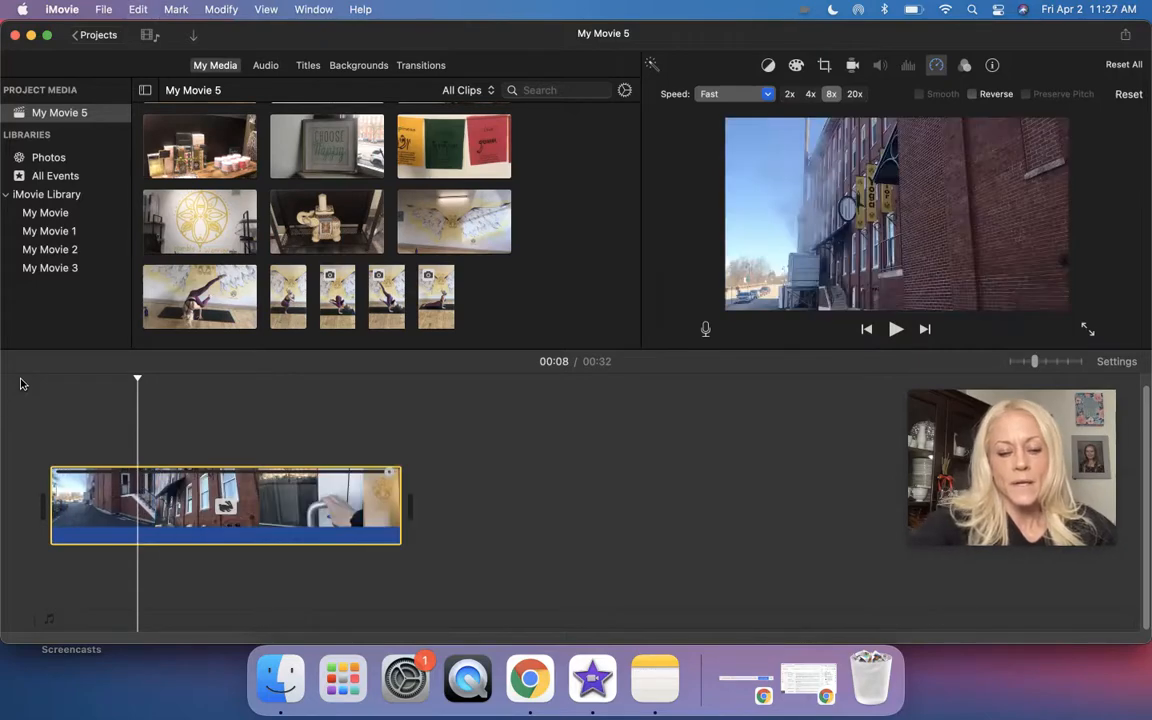
key("super+z")
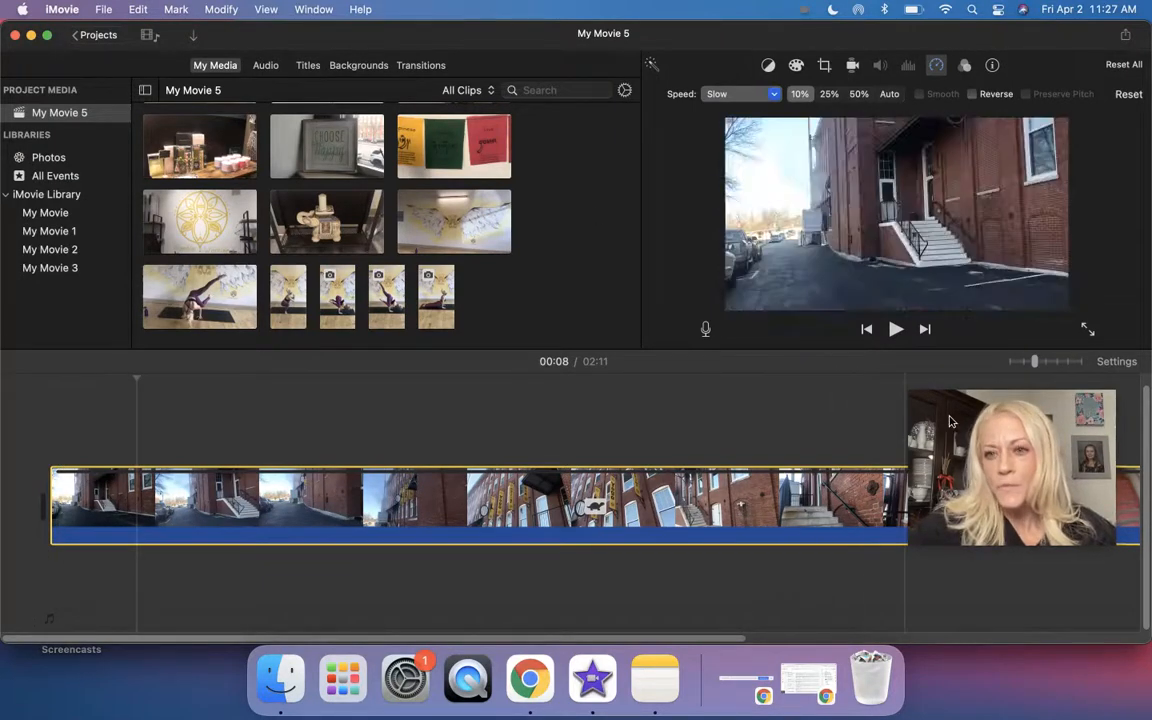
Step: Preview the available clip filters on the building clip without applying one
left_click_drag(952, 419, 988, 338)
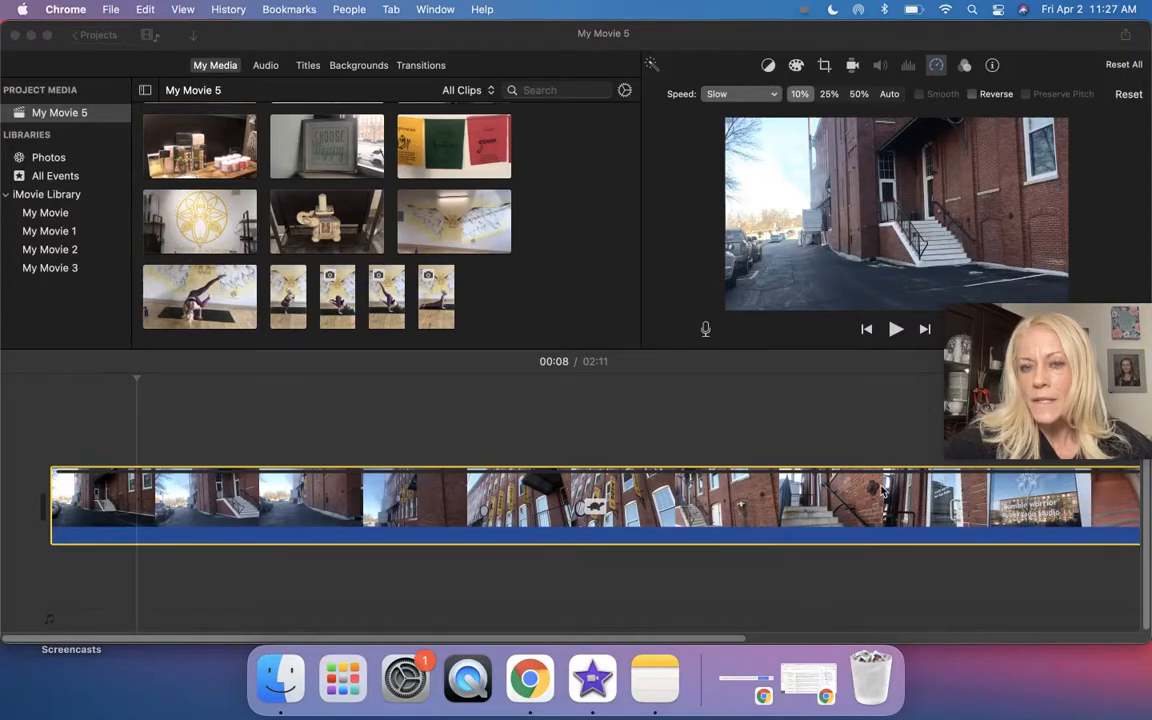
left_click(964, 66)
left_click(964, 66)
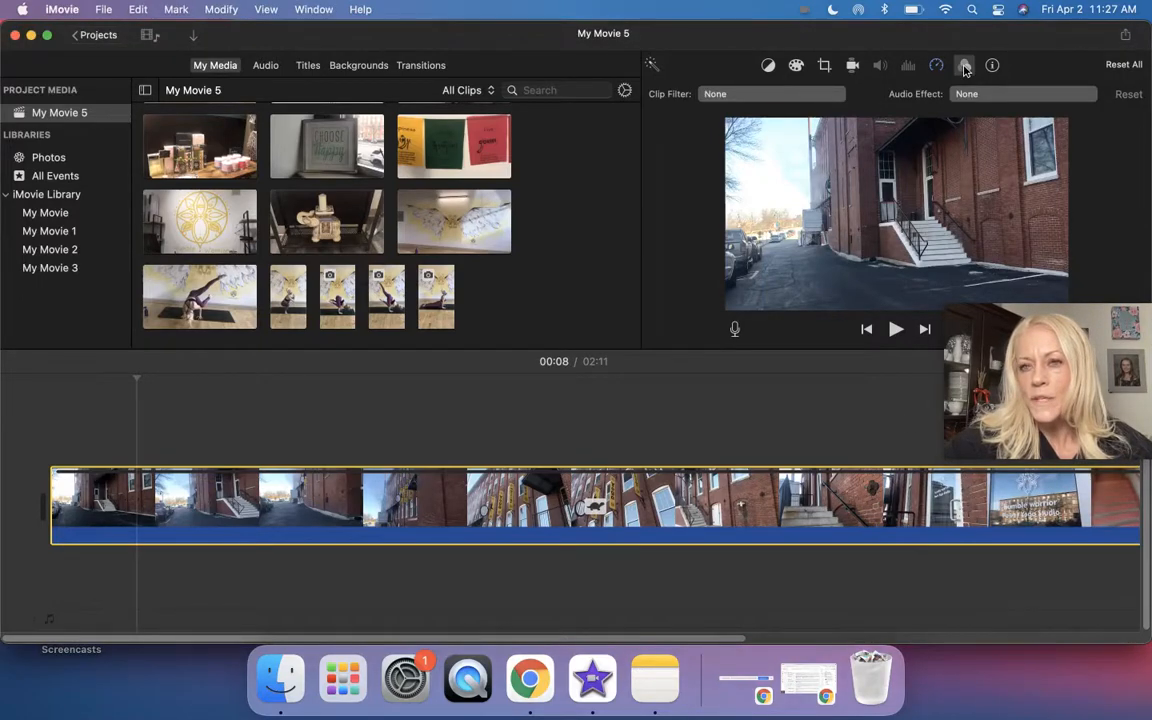
left_click(756, 97)
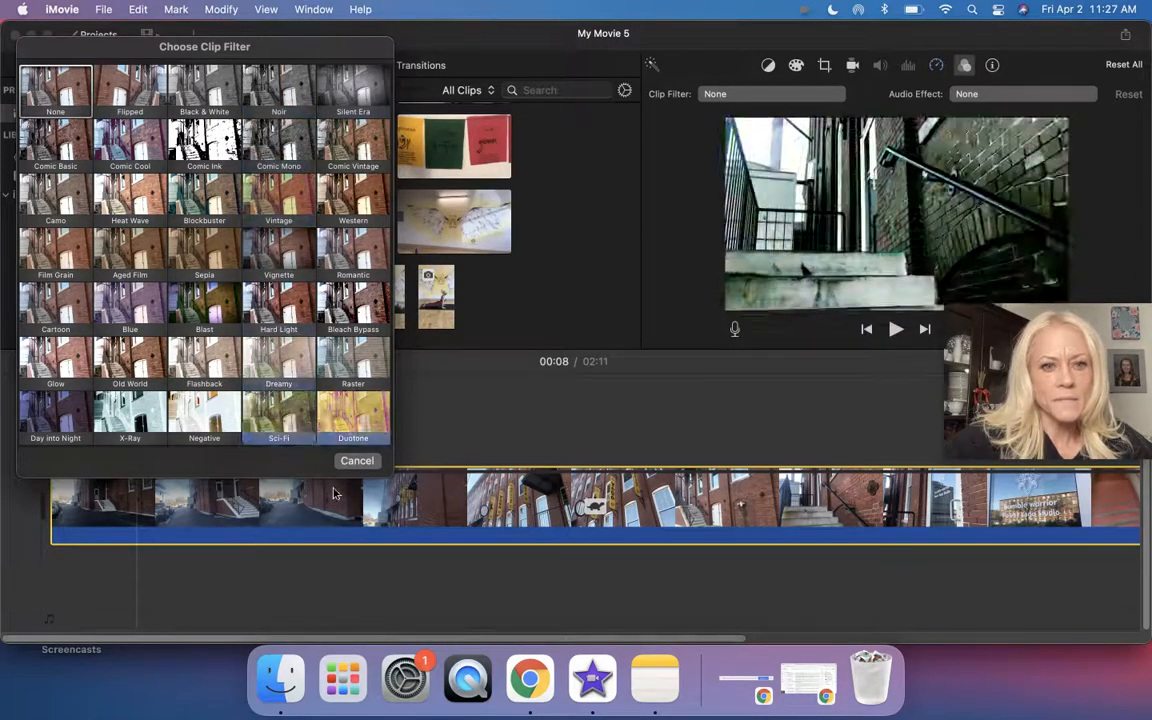
left_click(357, 462)
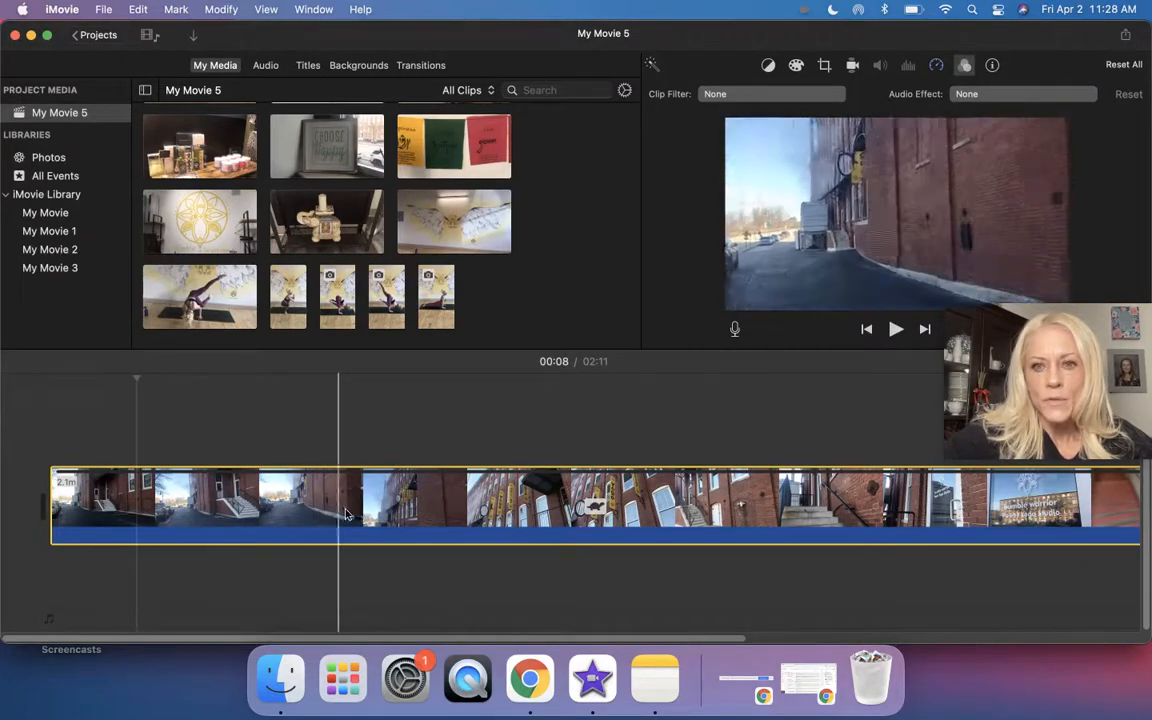
Step: Split the building clip at about 00:40 and set its first part to Fast at 8x
right_click(484, 508)
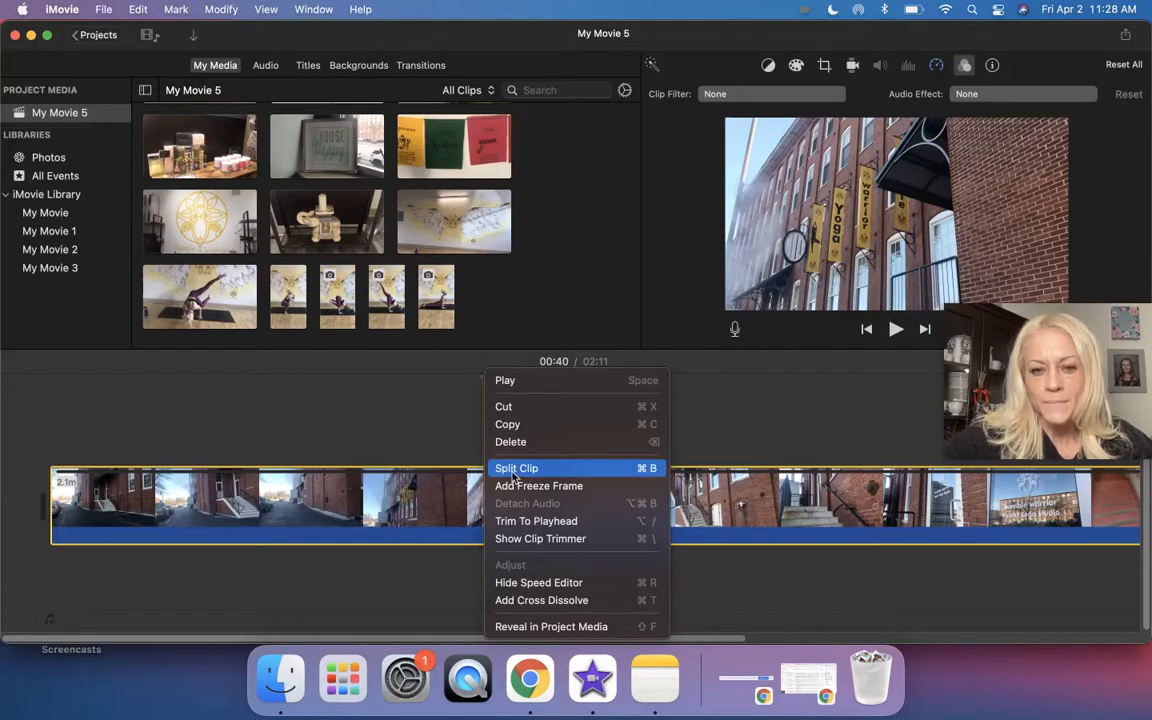
left_click(516, 468)
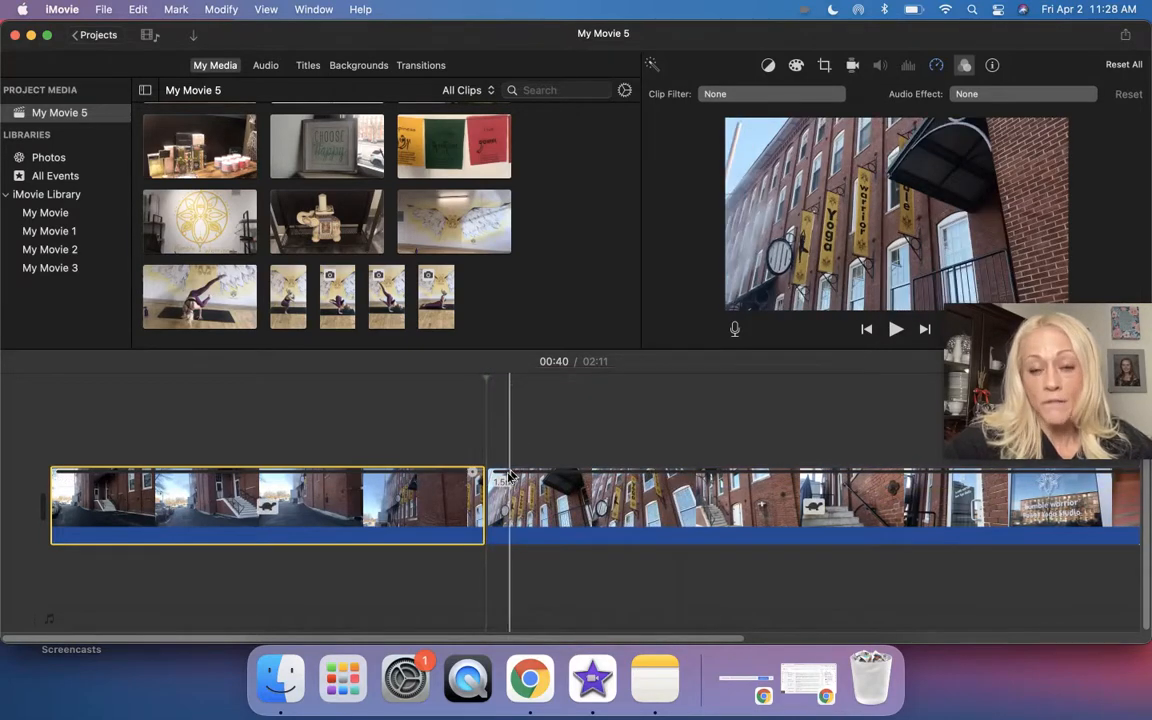
left_click(155, 500)
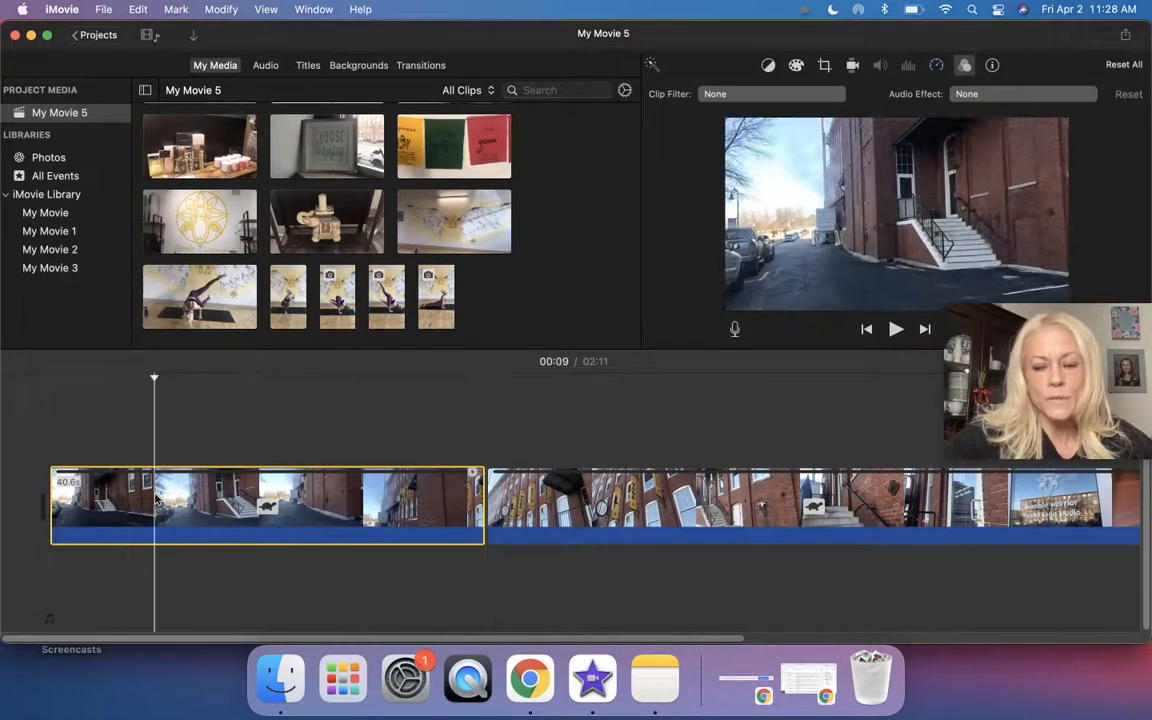
left_click(936, 66)
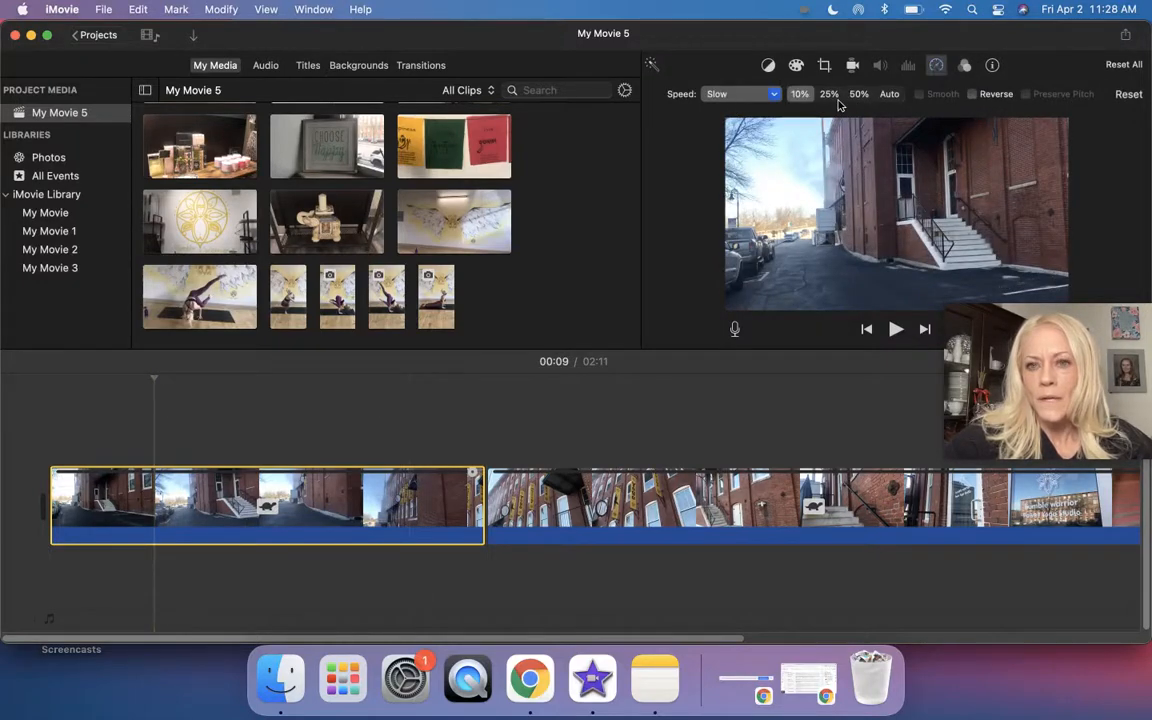
left_click(767, 95)
left_click(754, 149)
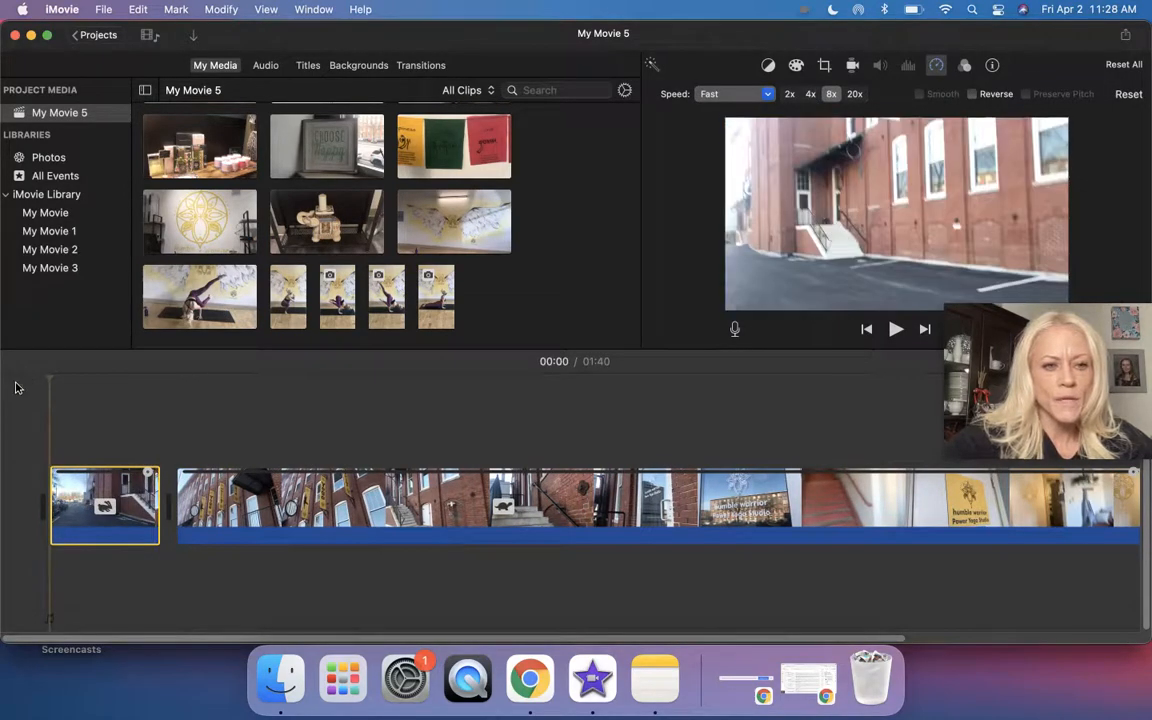
Step: Play the movie from the start and split the second part of the building clip at about 00:19
key("space")
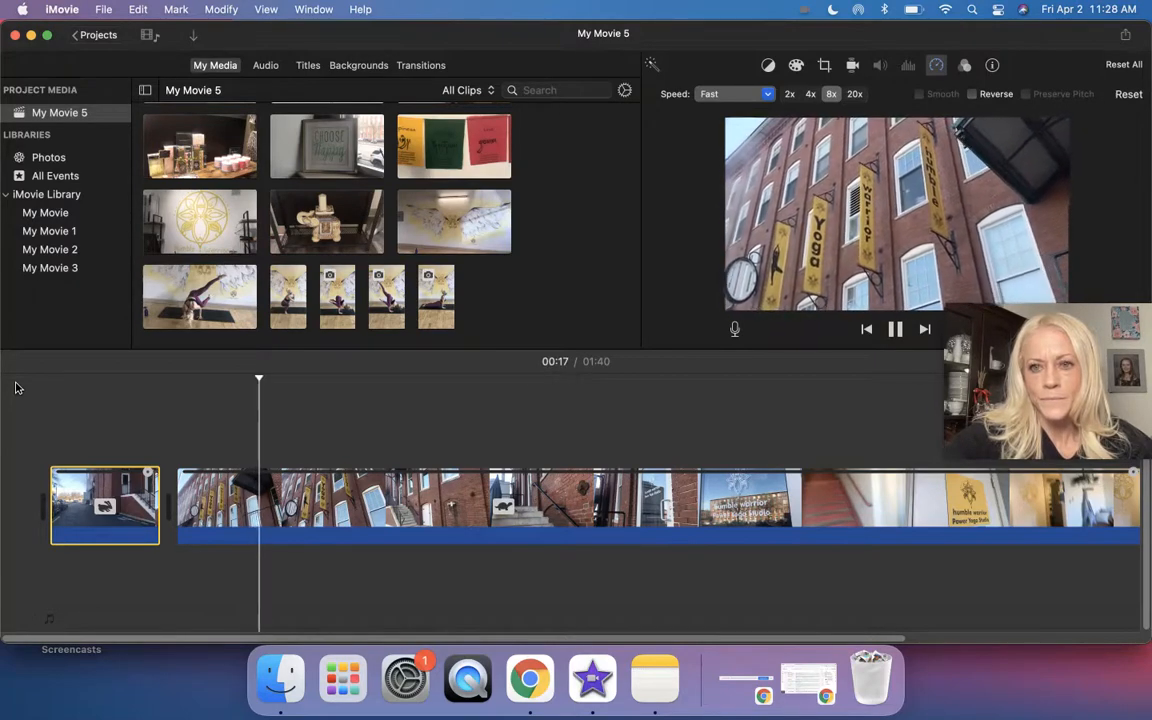
key("space")
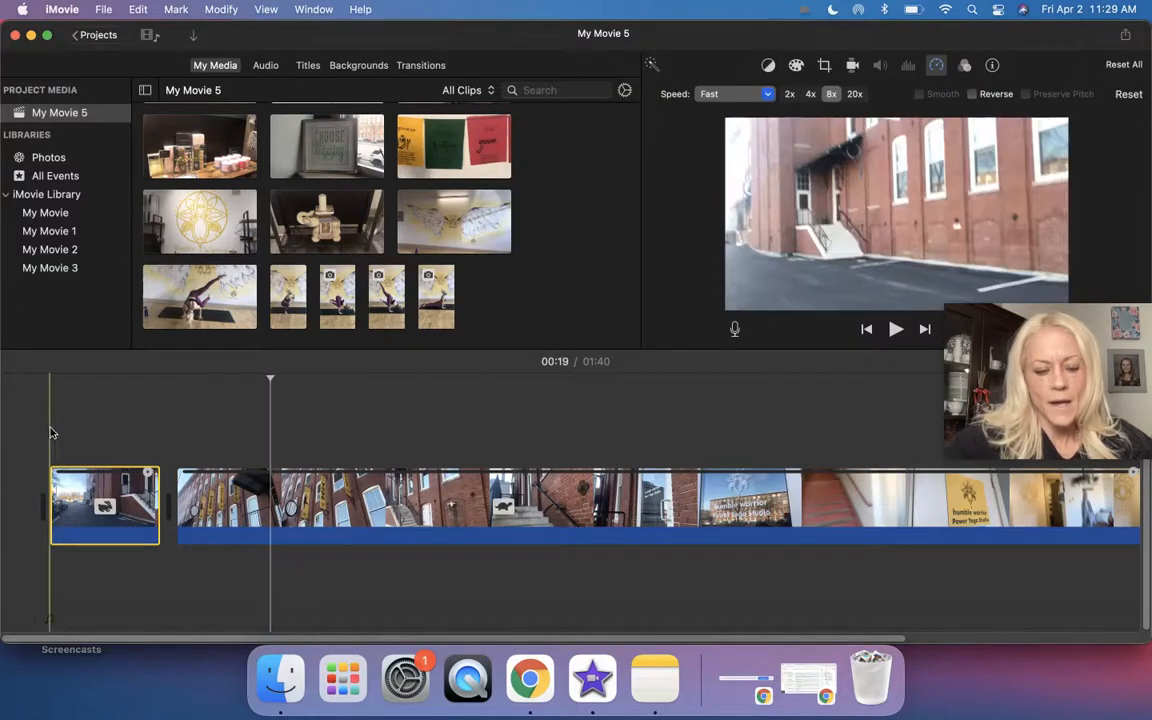
right_click(273, 503)
left_click(322, 465)
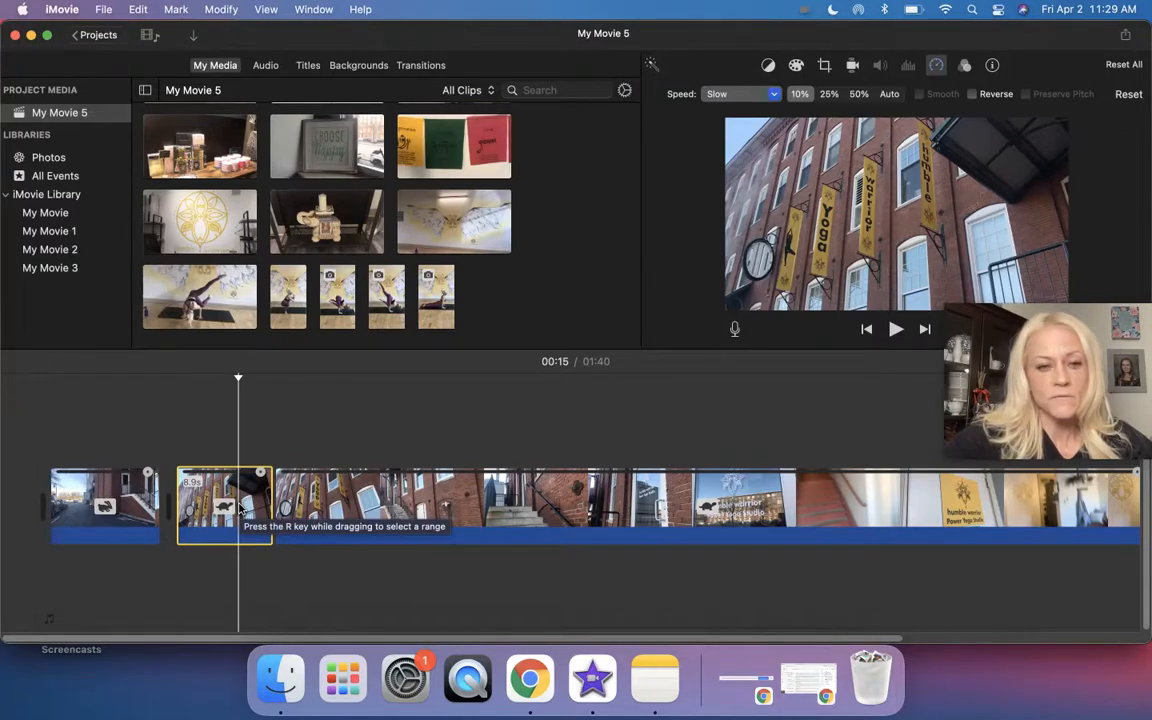
Step: Try deleting the short middle segment with the yoga banners and undo the deletion
key("Delete")
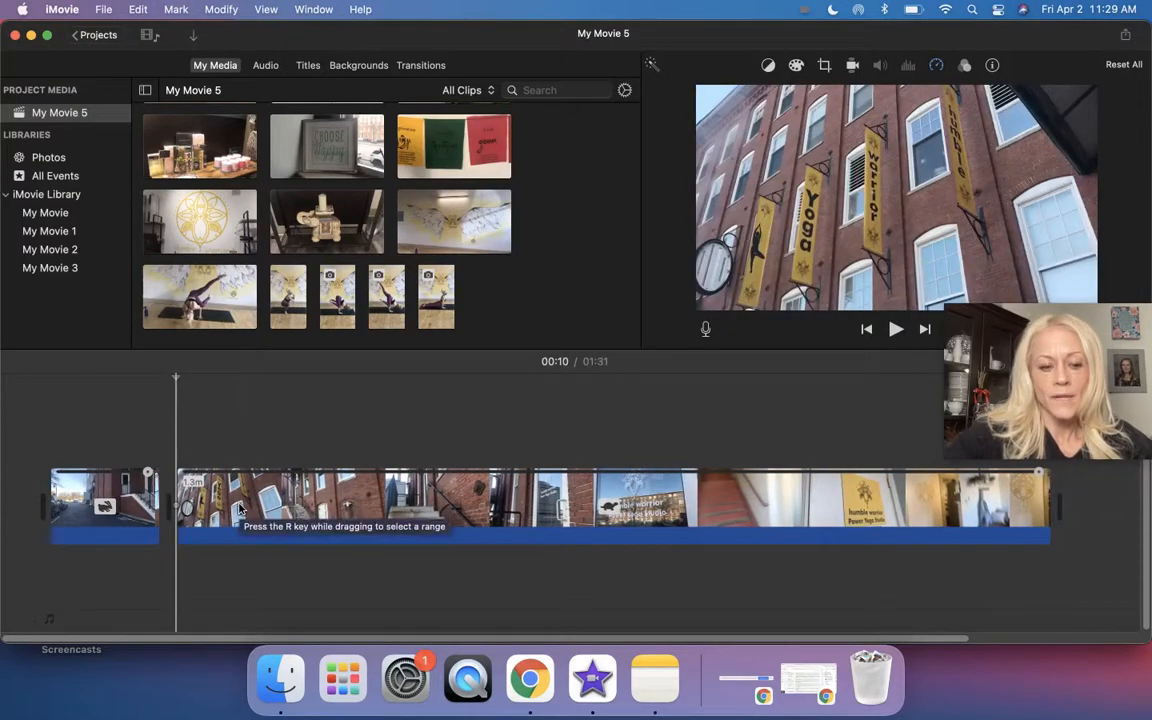
key("super+z")
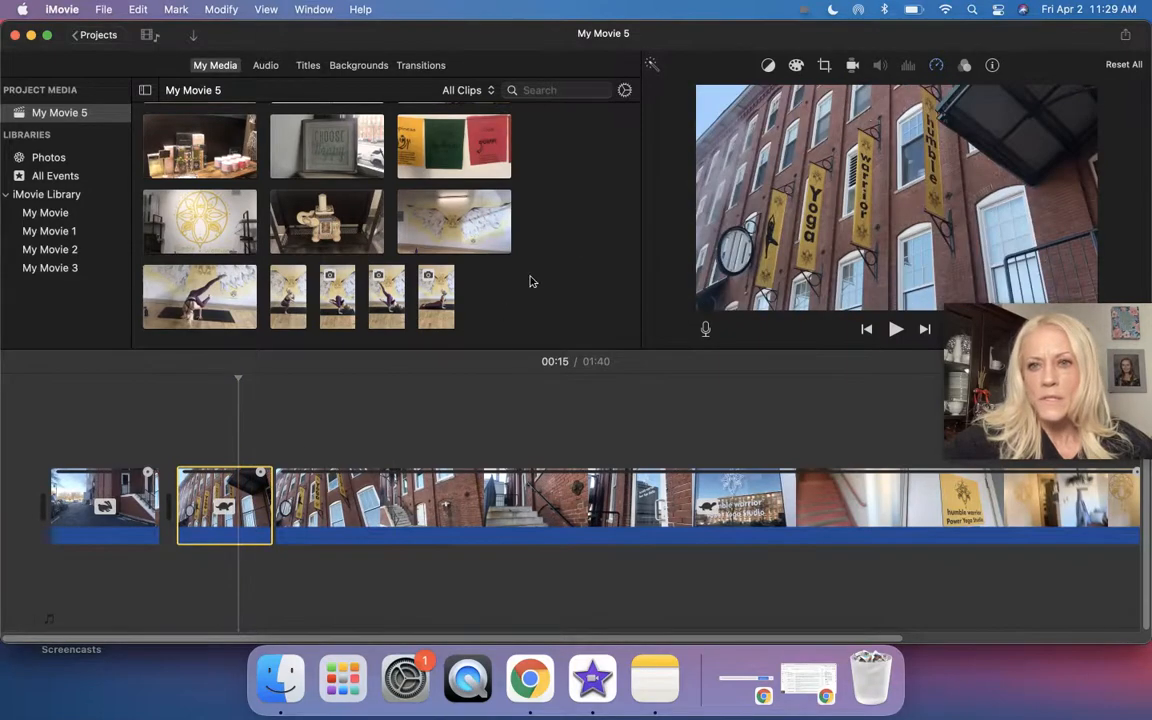
Step: Set the speed of the short middle segment with the yoga banners to Normal
left_click(935, 67)
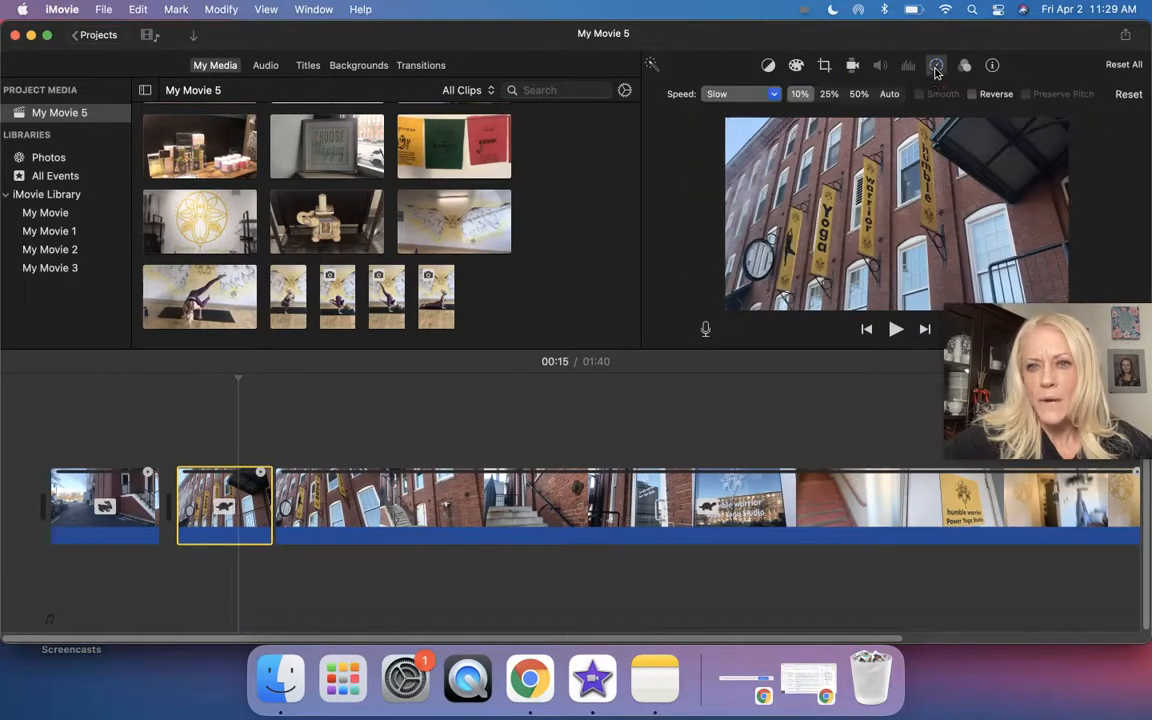
left_click(775, 94)
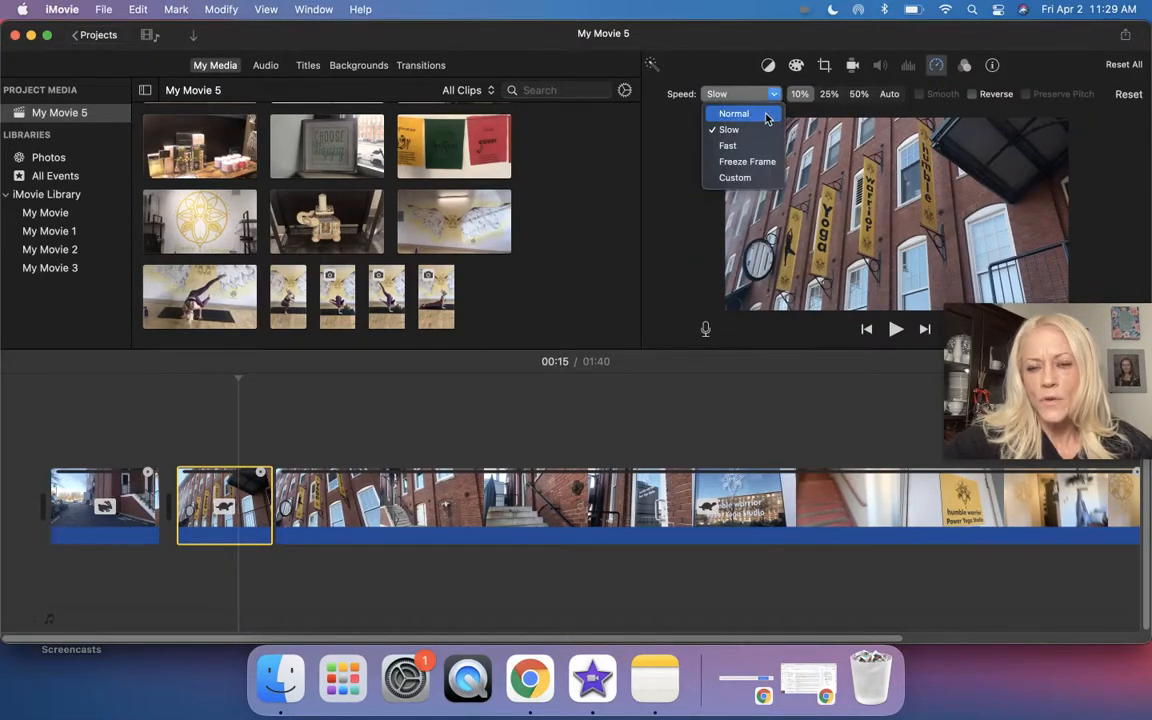
left_click(766, 116)
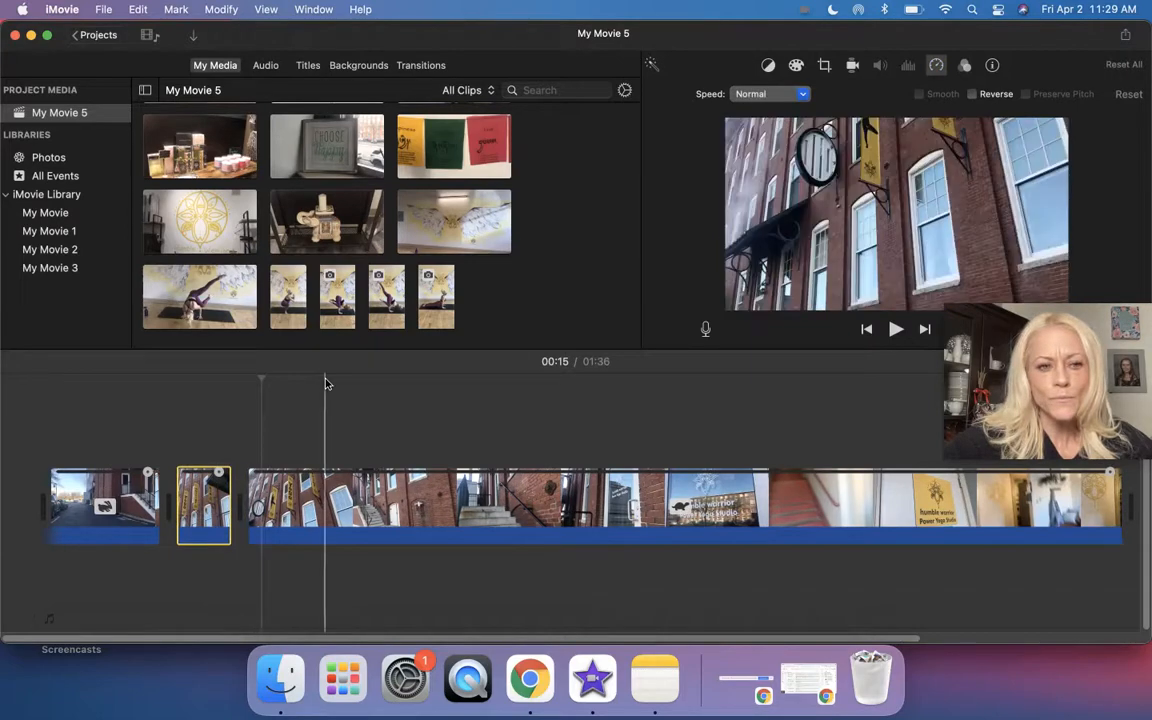
Step: Speed up the first building segment to 20x and play the movie to check the pace
left_click(90, 505)
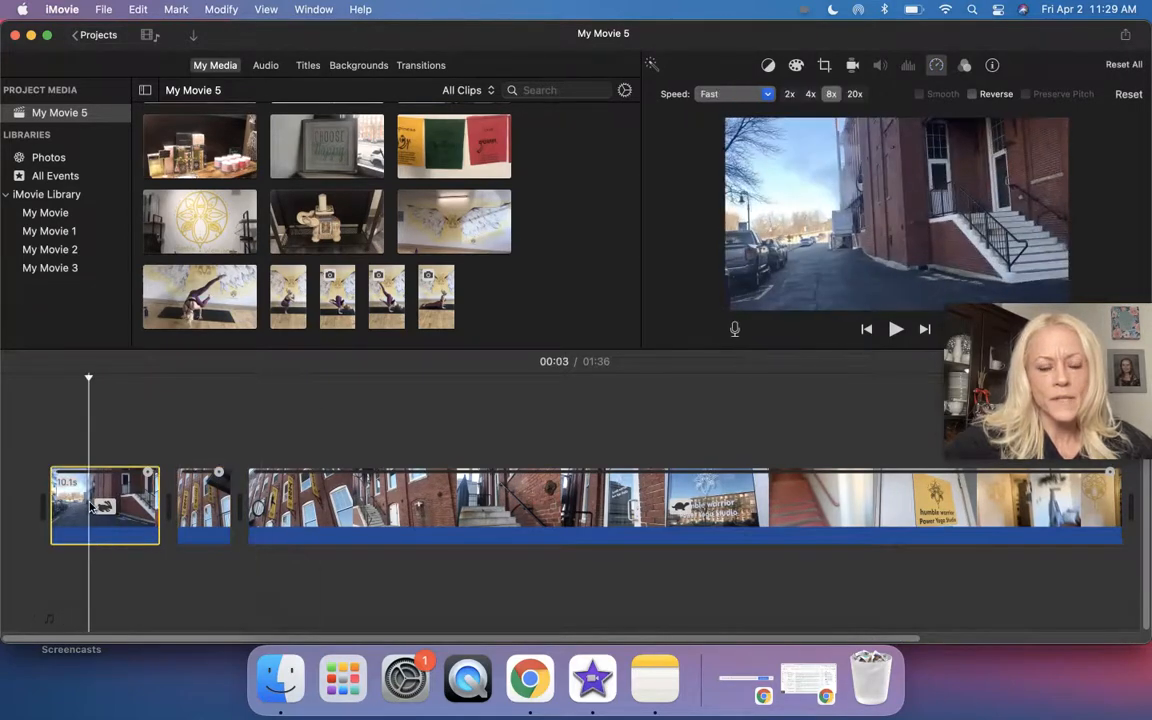
left_click(855, 94)
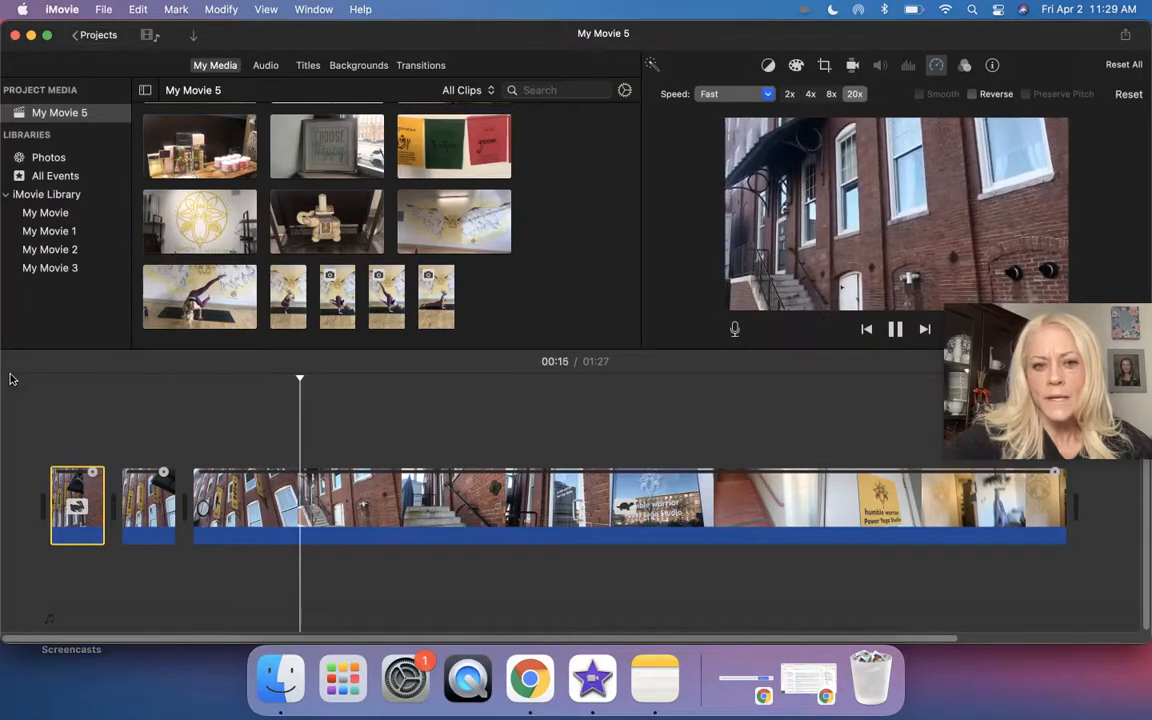
key("space")
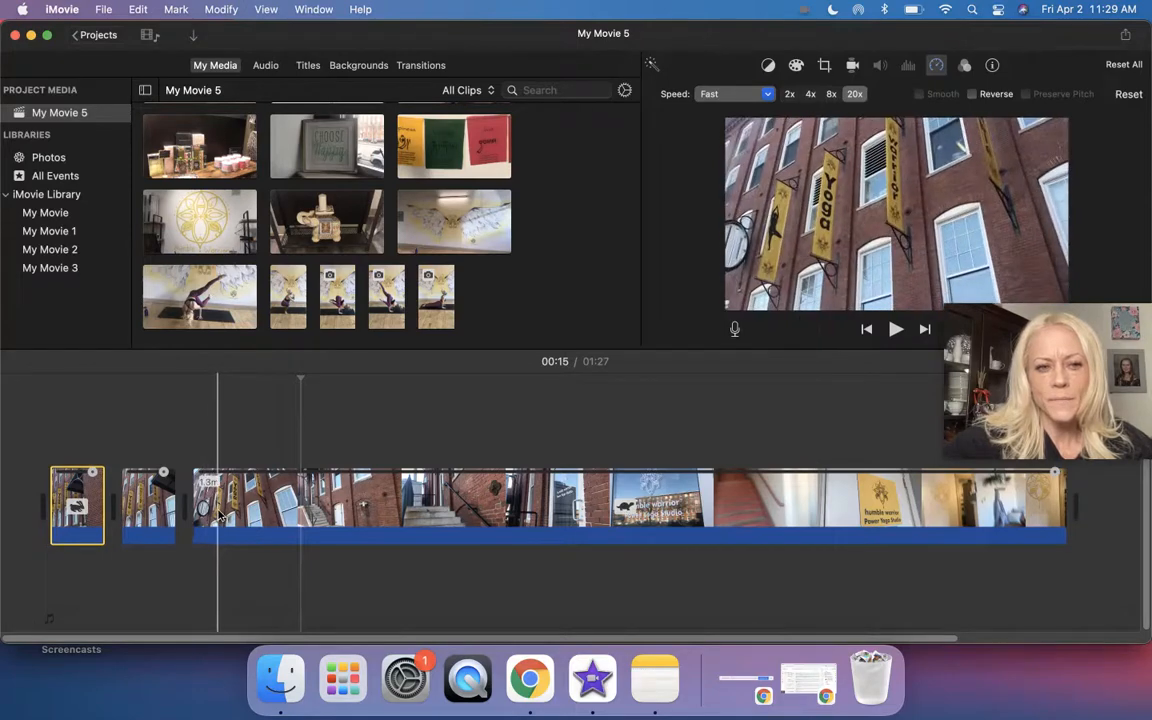
Step: Trim about 21 seconds off the start of the last building segment and play the movie from the beginning
left_click(218, 515)
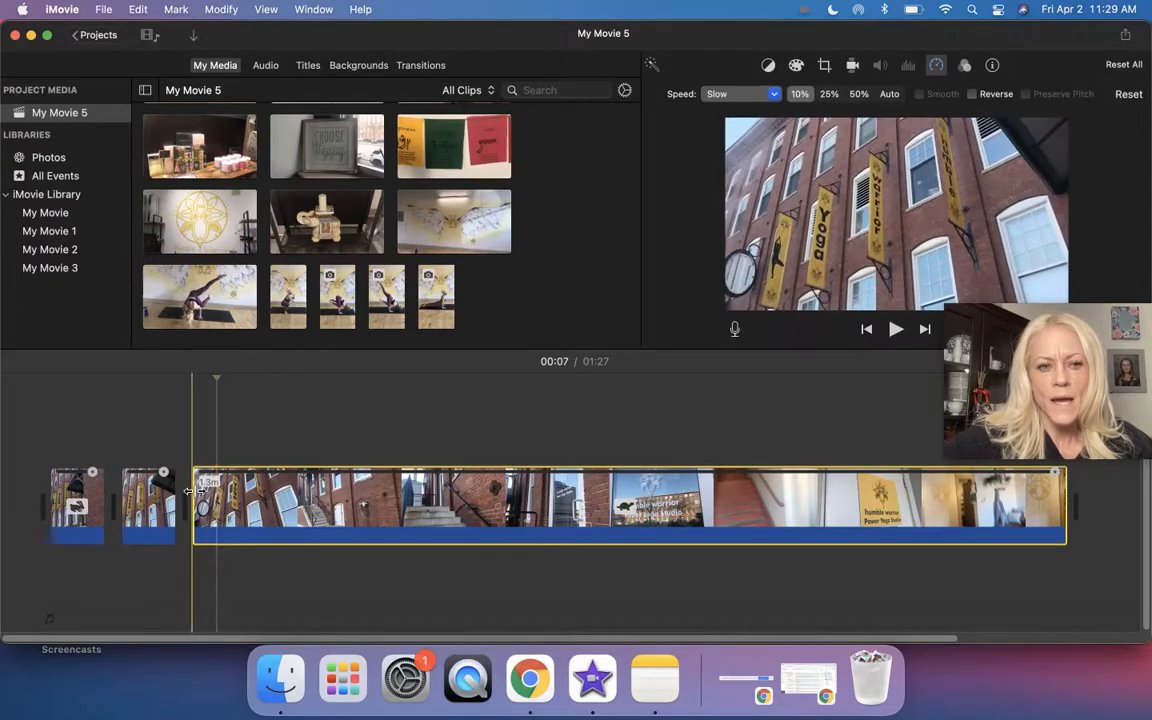
left_click_drag(195, 490, 418, 508)
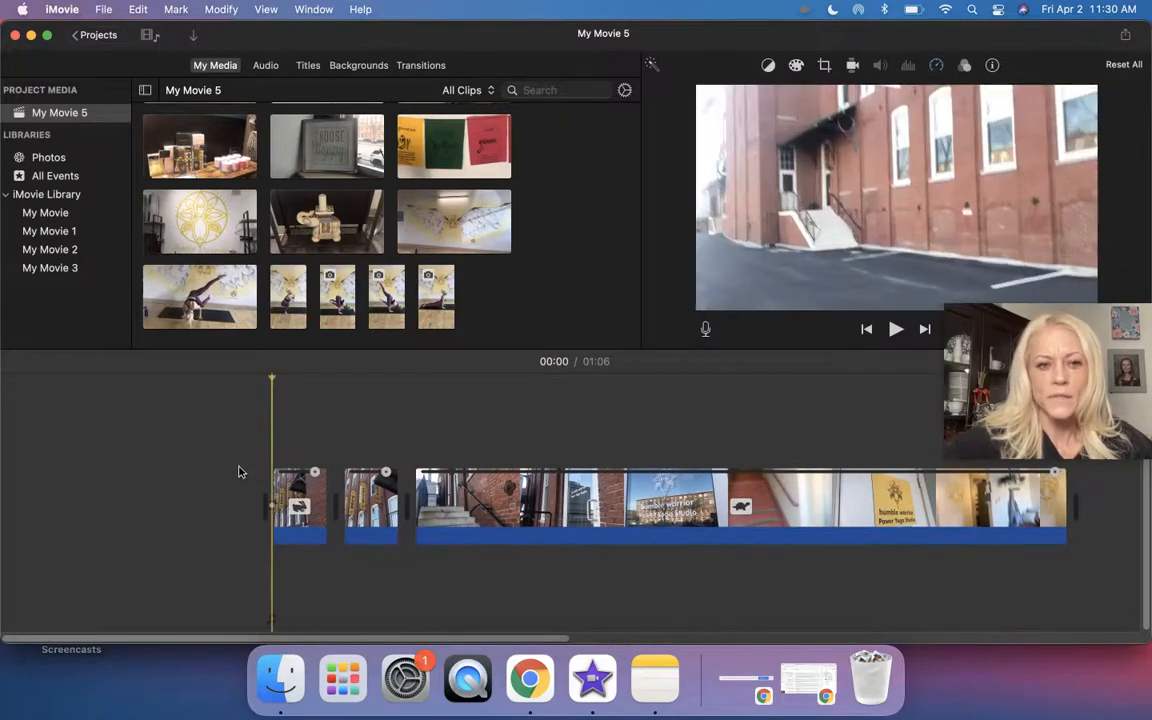
key("space")
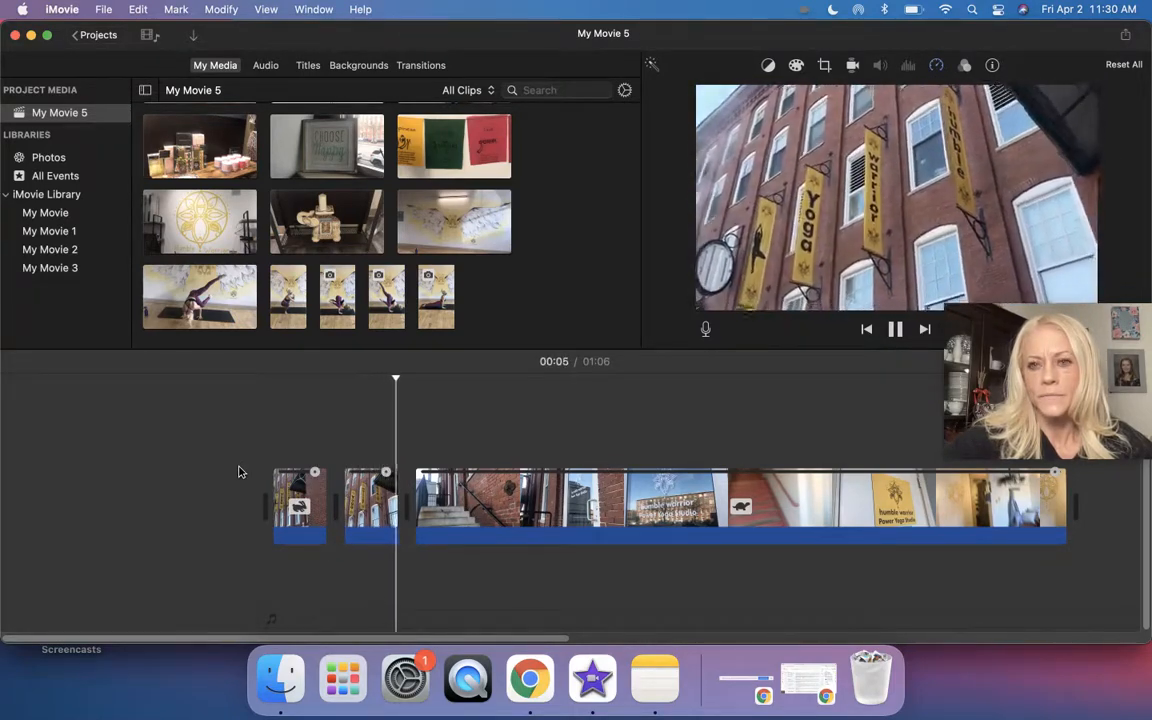
key("space")
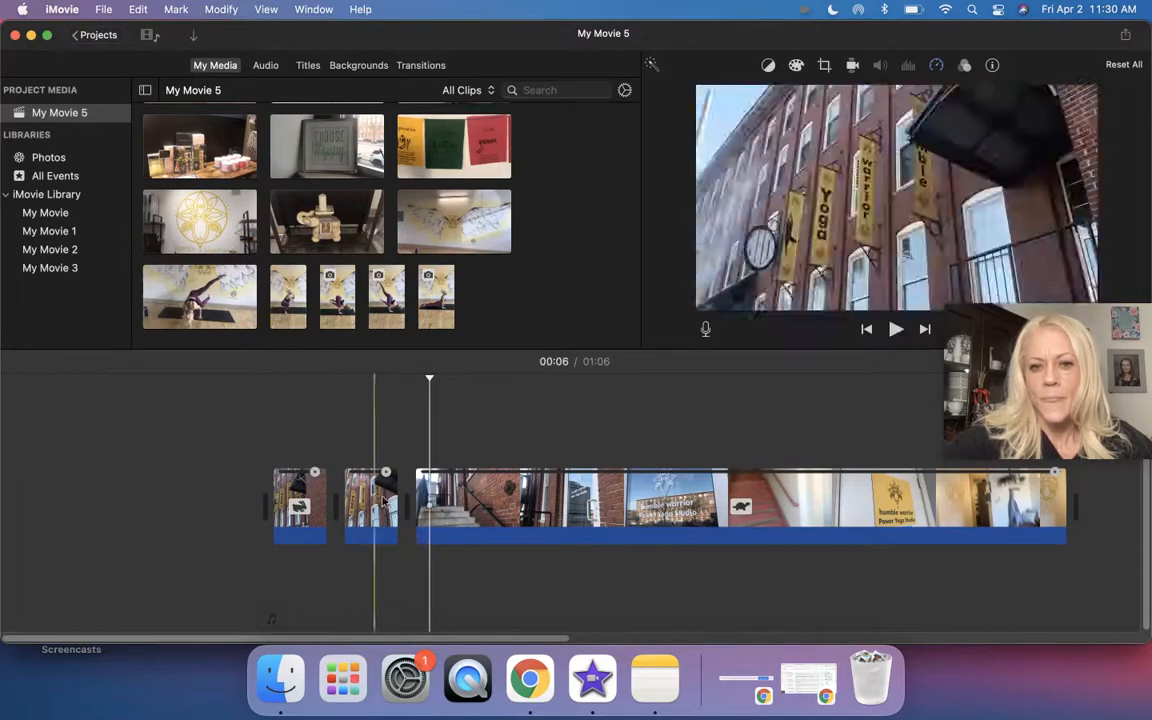
Step: Set the last building segment's speed to Fast at 8x and play the movie to check it
left_click(505, 487)
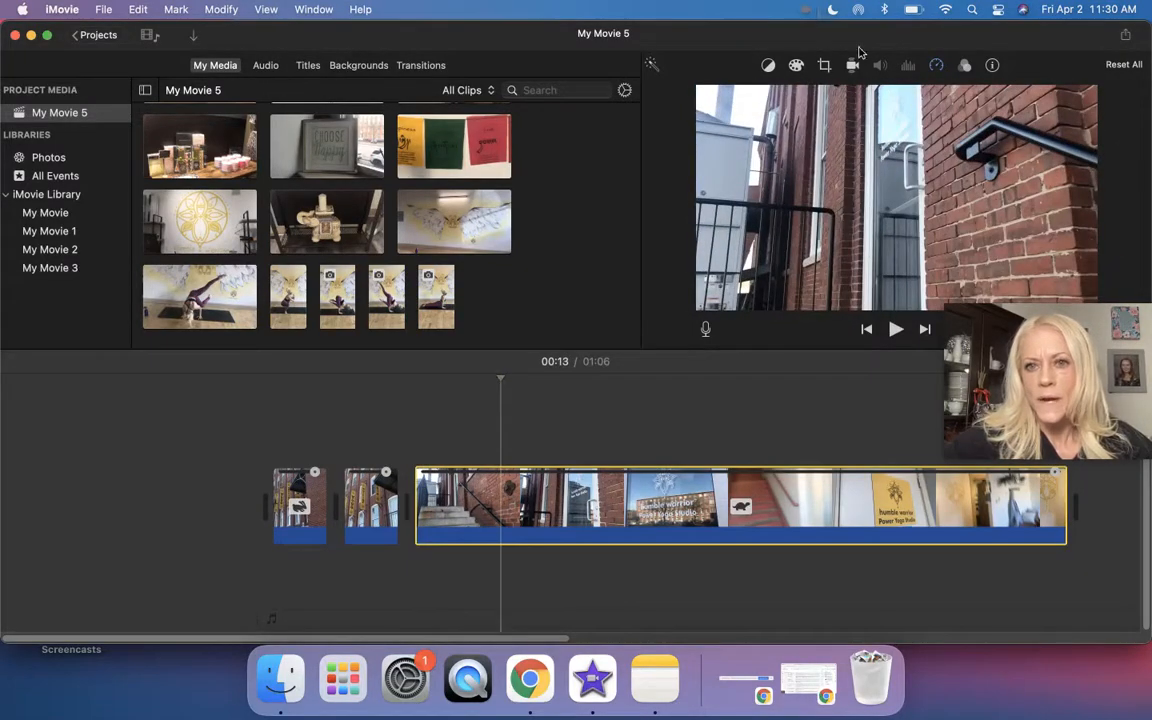
left_click(934, 67)
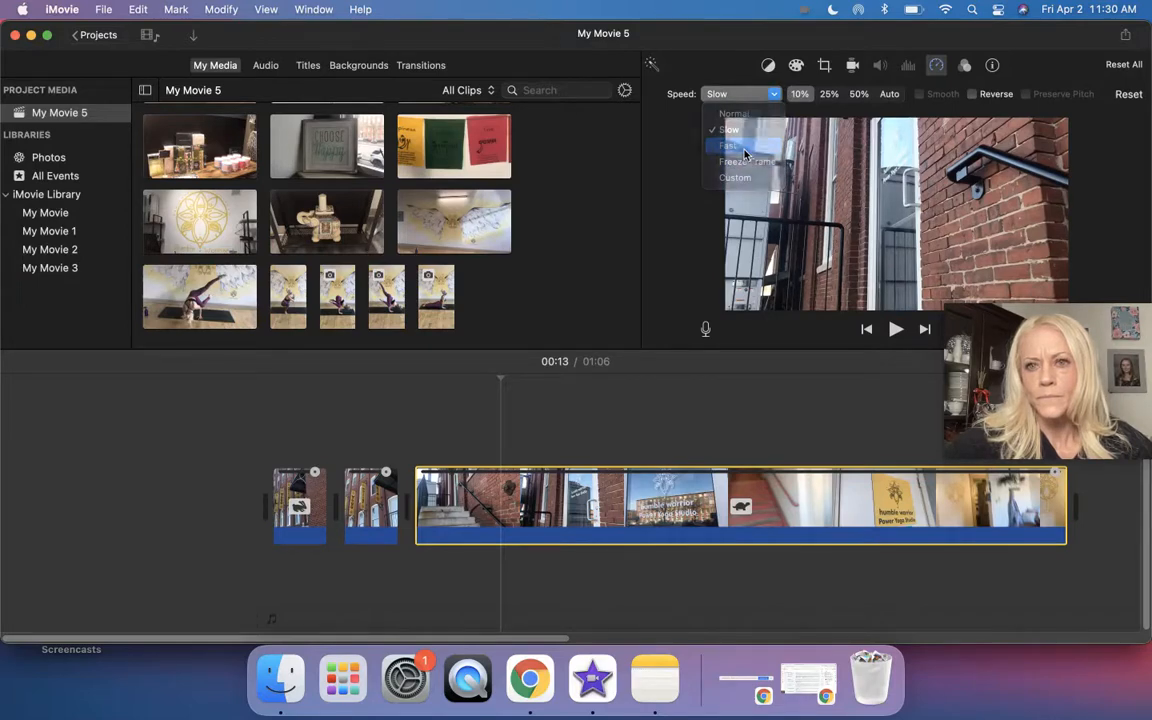
left_click(740, 146)
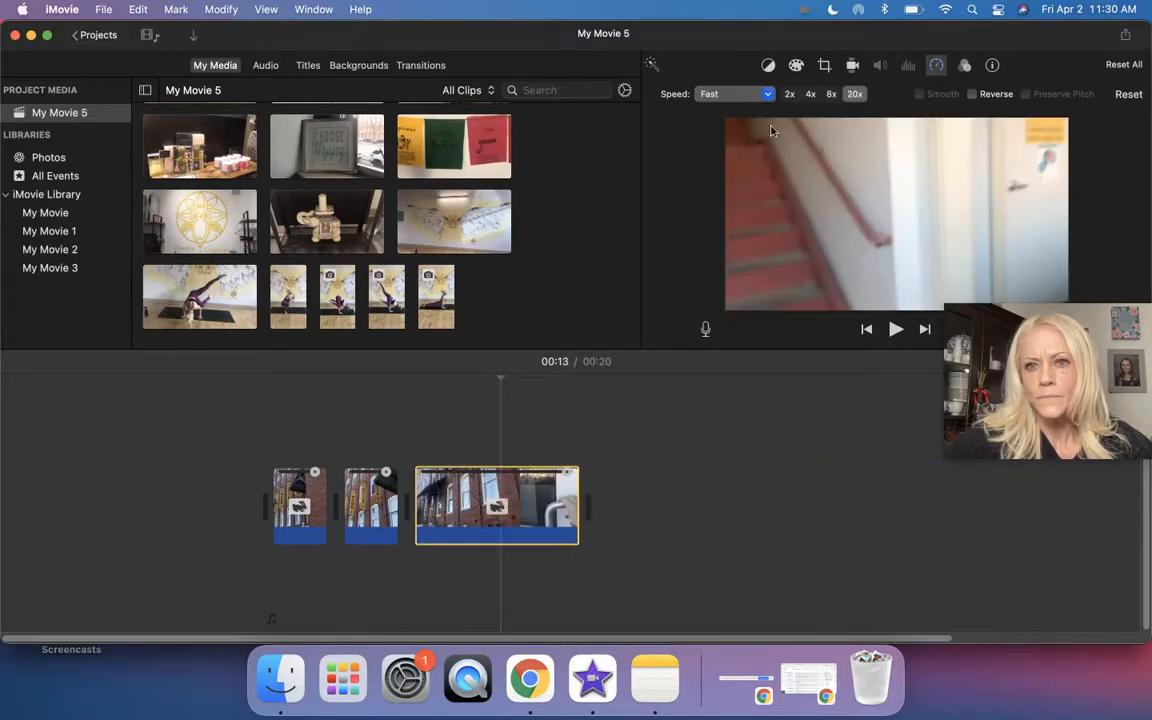
left_click(830, 94)
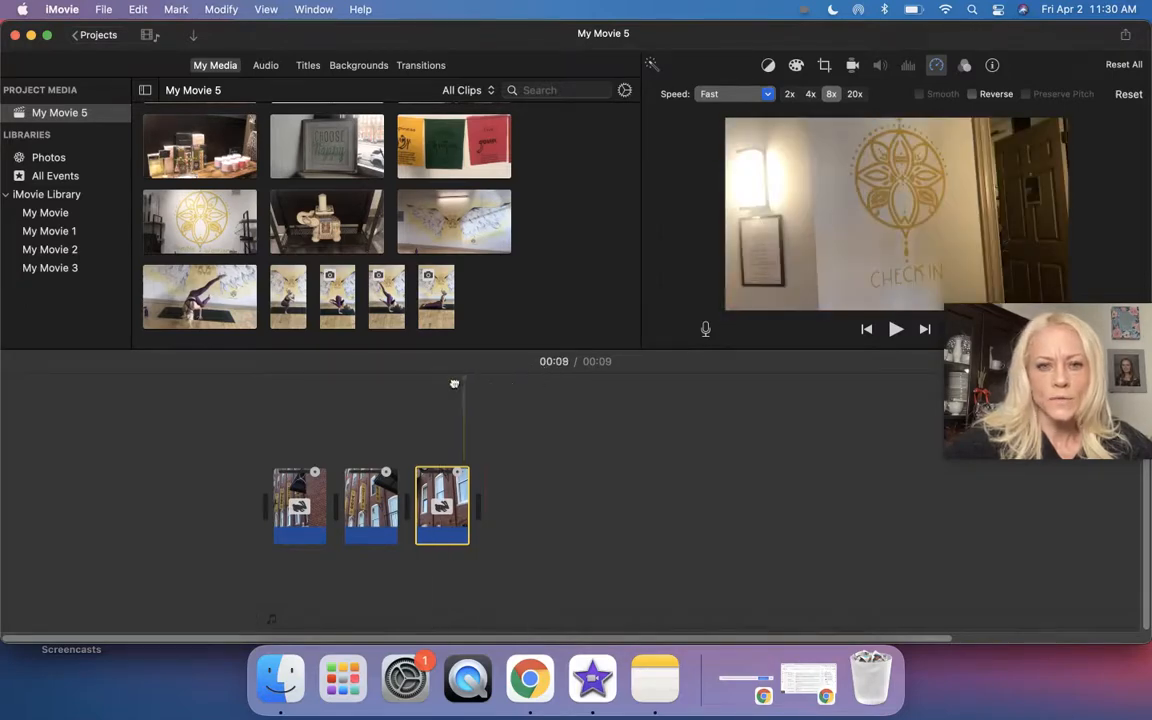
key("space")
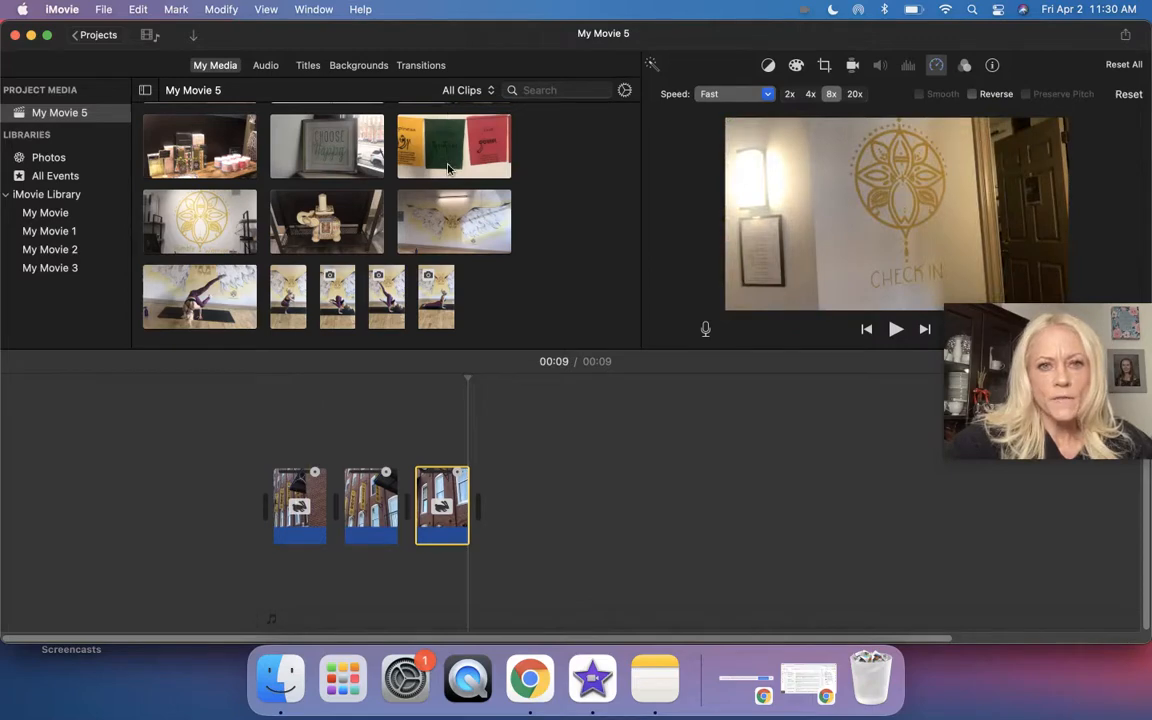
Step: Add the colorful prayer flags clip after the last building segment in the timeline and select it
left_click_drag(448, 168, 512, 508)
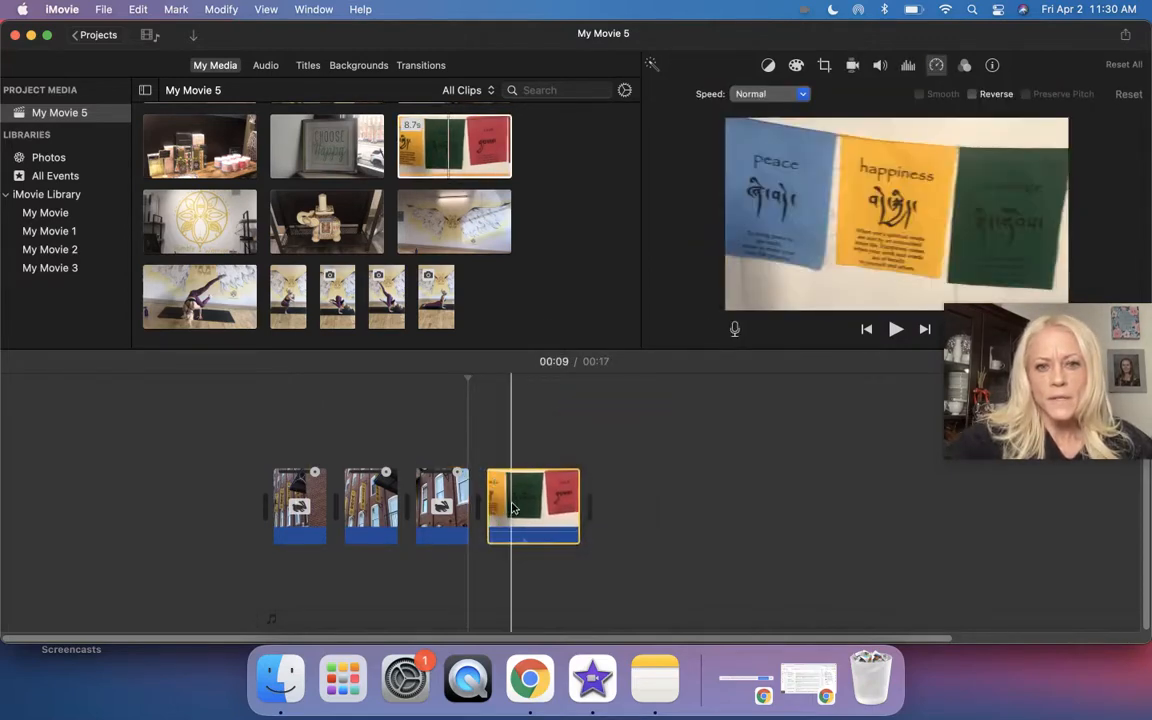
left_click(507, 505)
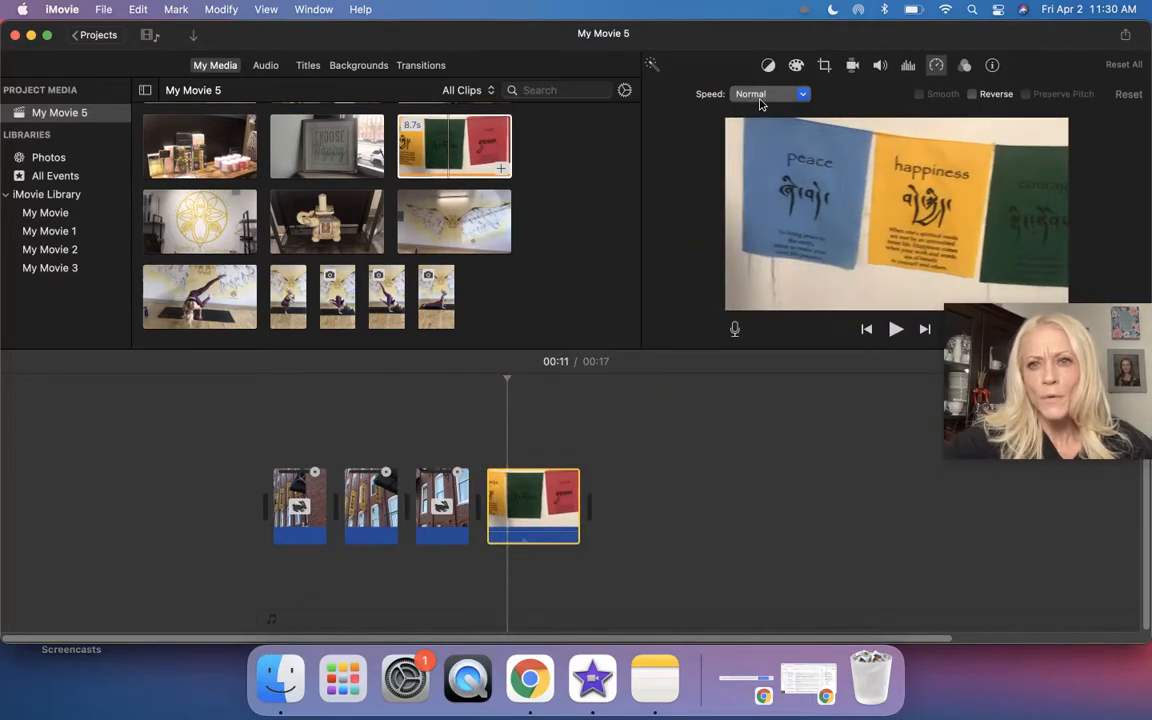
Step: Apply the Comic Vintage clip filter to the prayer flags clip and play the movie across it to preview the look
left_click(965, 66)
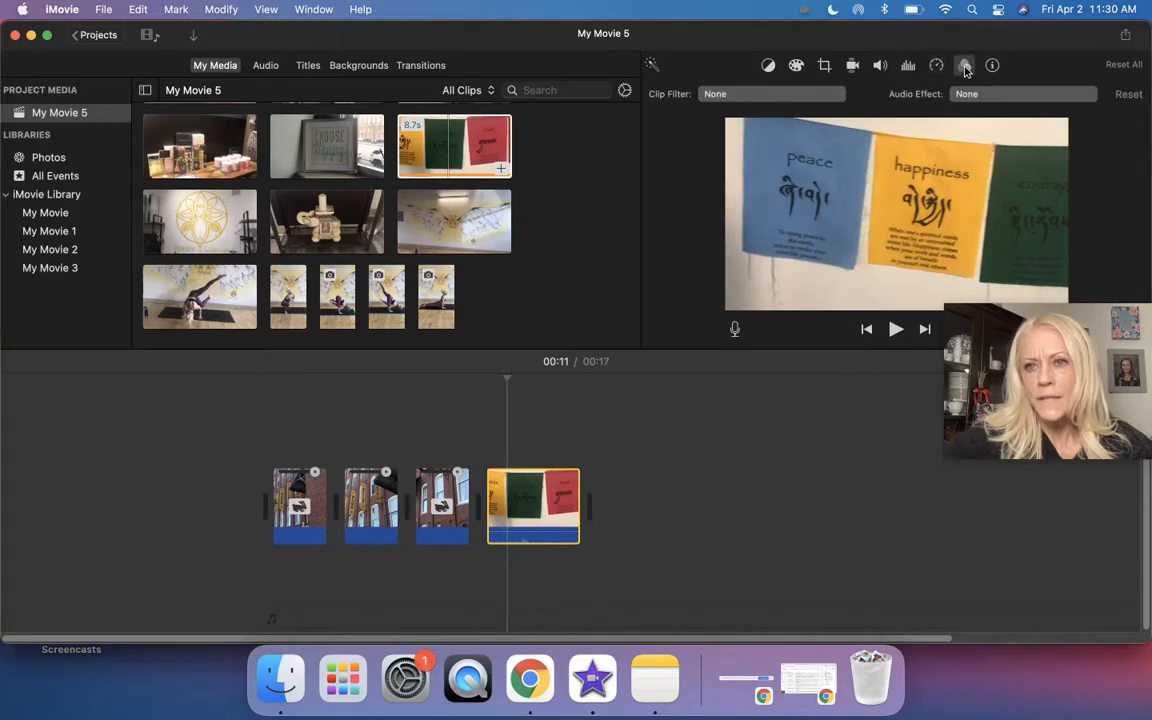
left_click(766, 98)
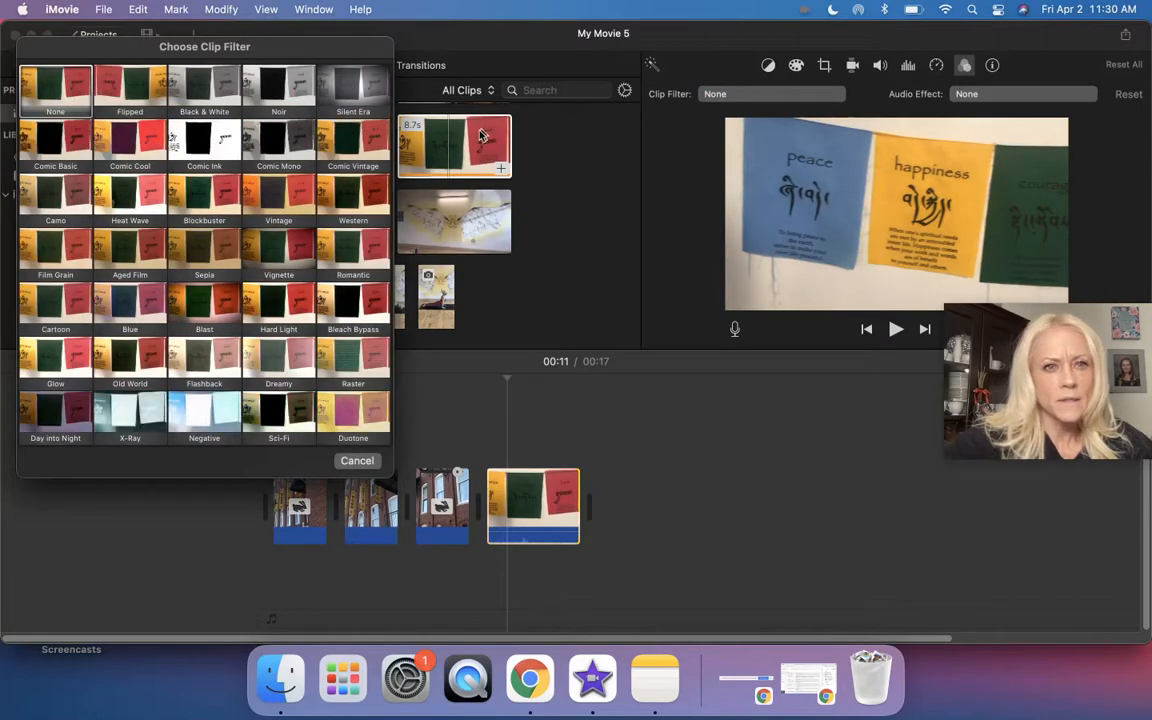
left_click(349, 150)
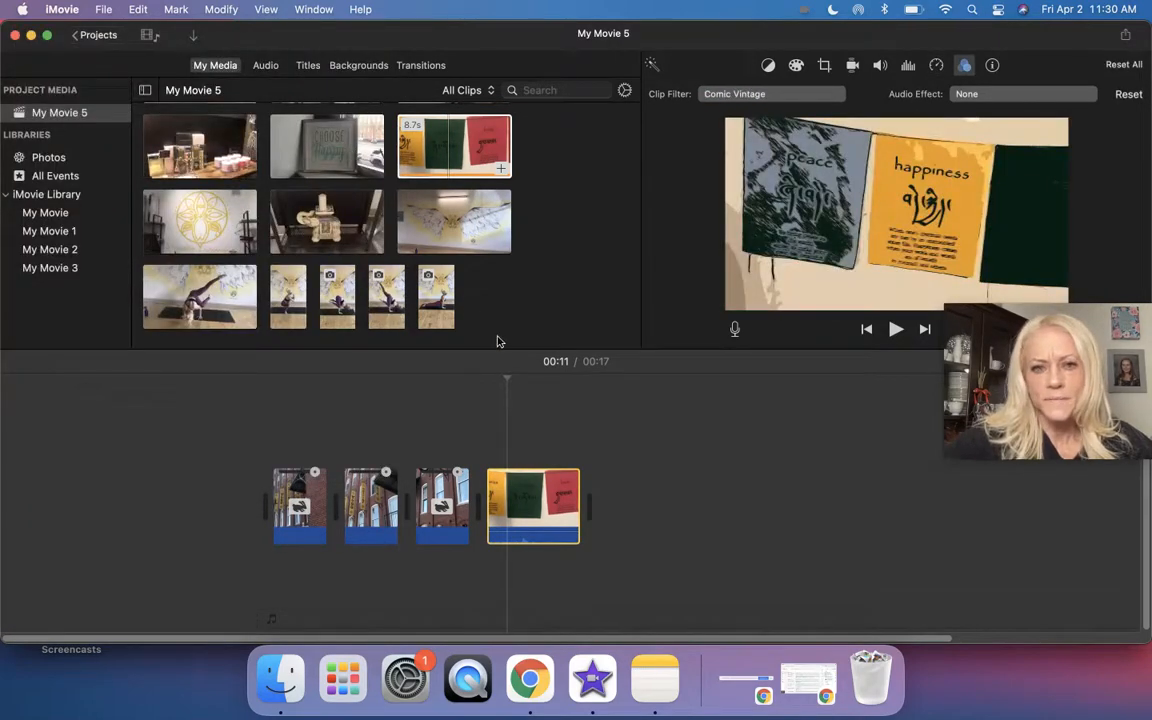
left_click_drag(510, 374, 429, 378)
key("space")
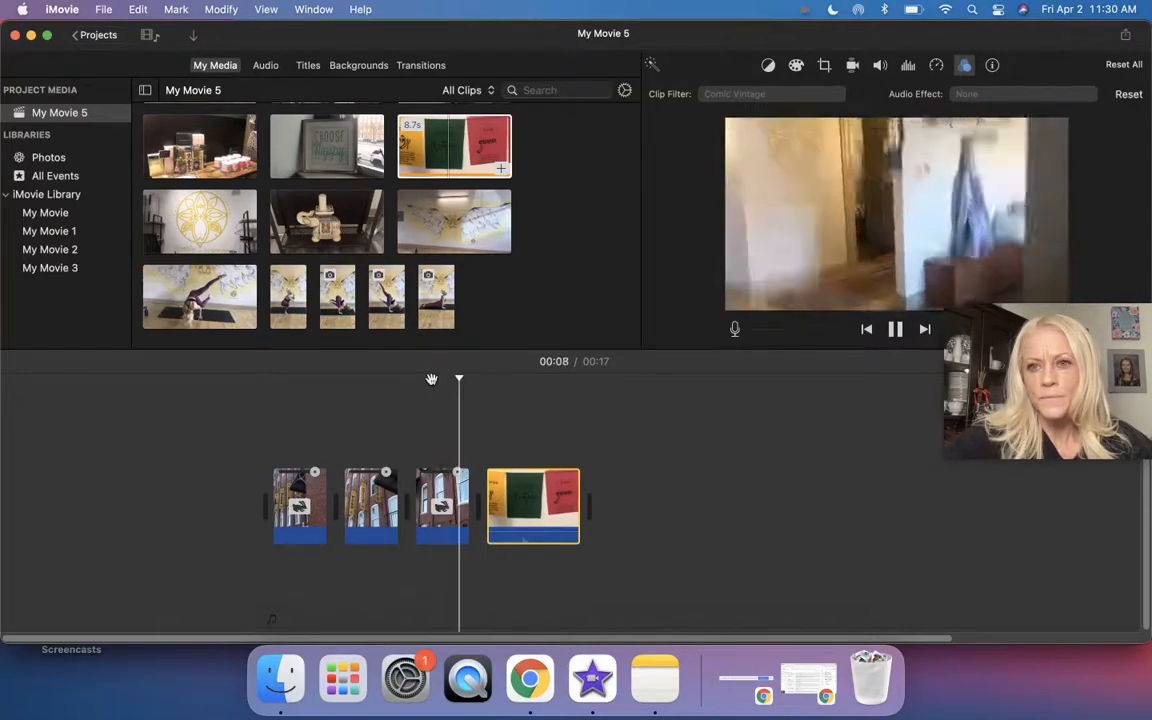
key("space")
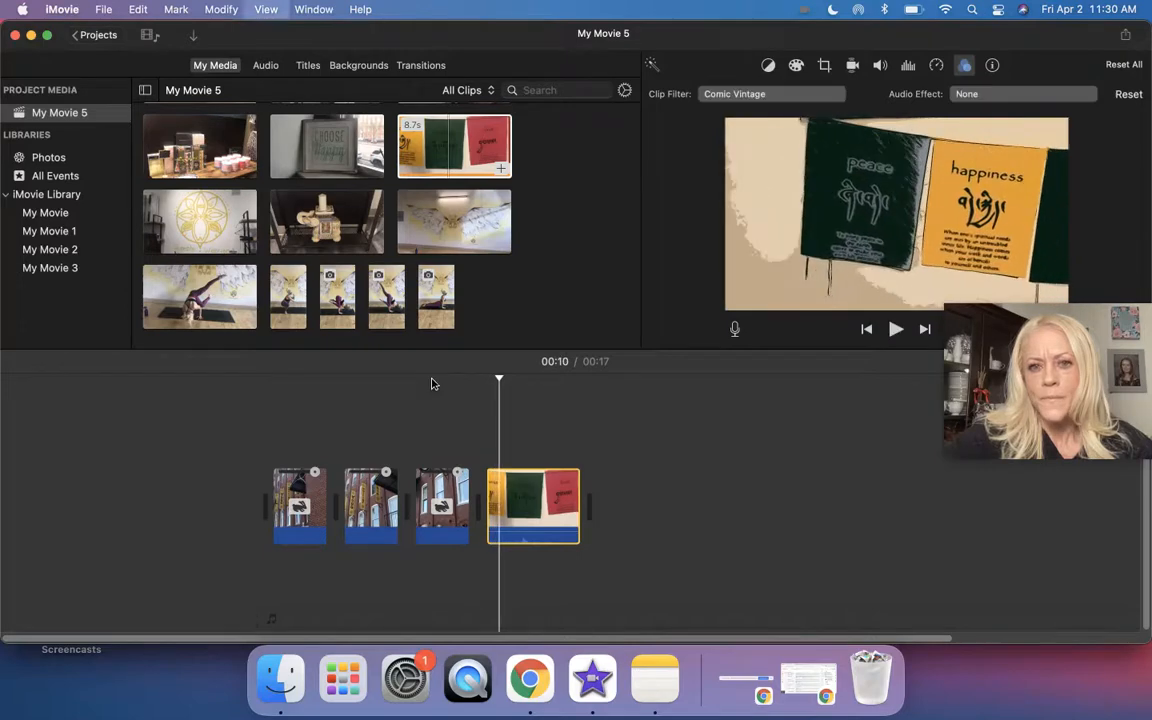
Step: Mute the audio of the prayer flags clip in the timeline
left_click(538, 500)
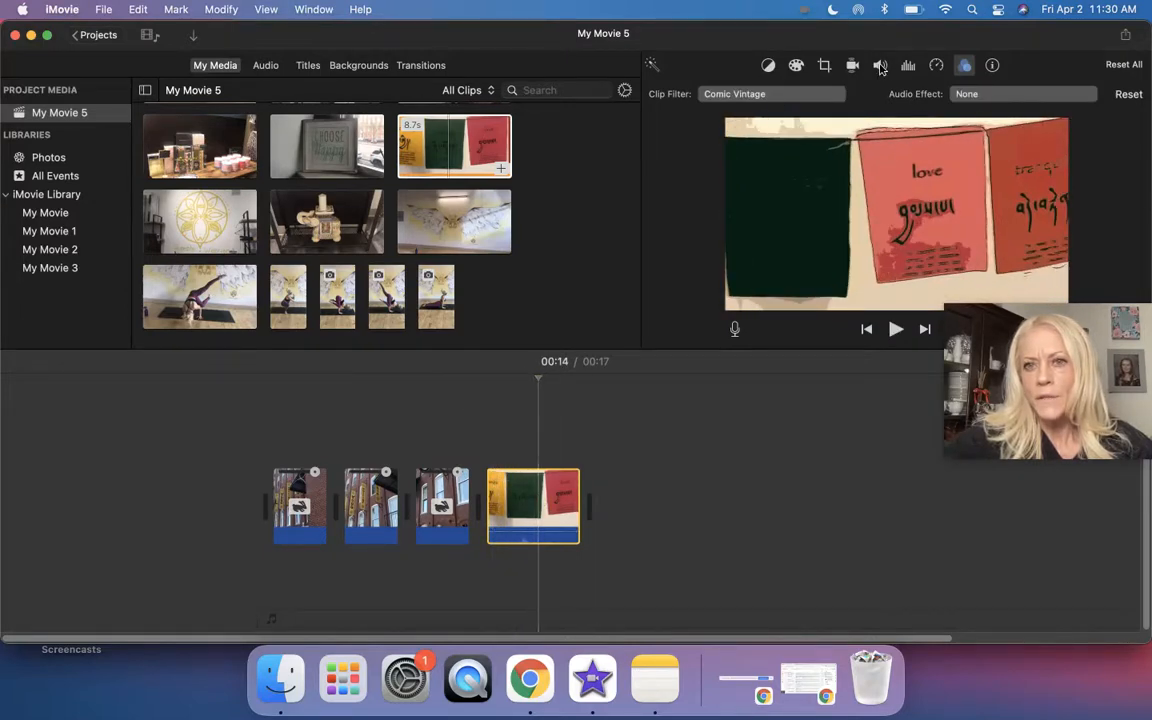
left_click(881, 66)
left_click(739, 95)
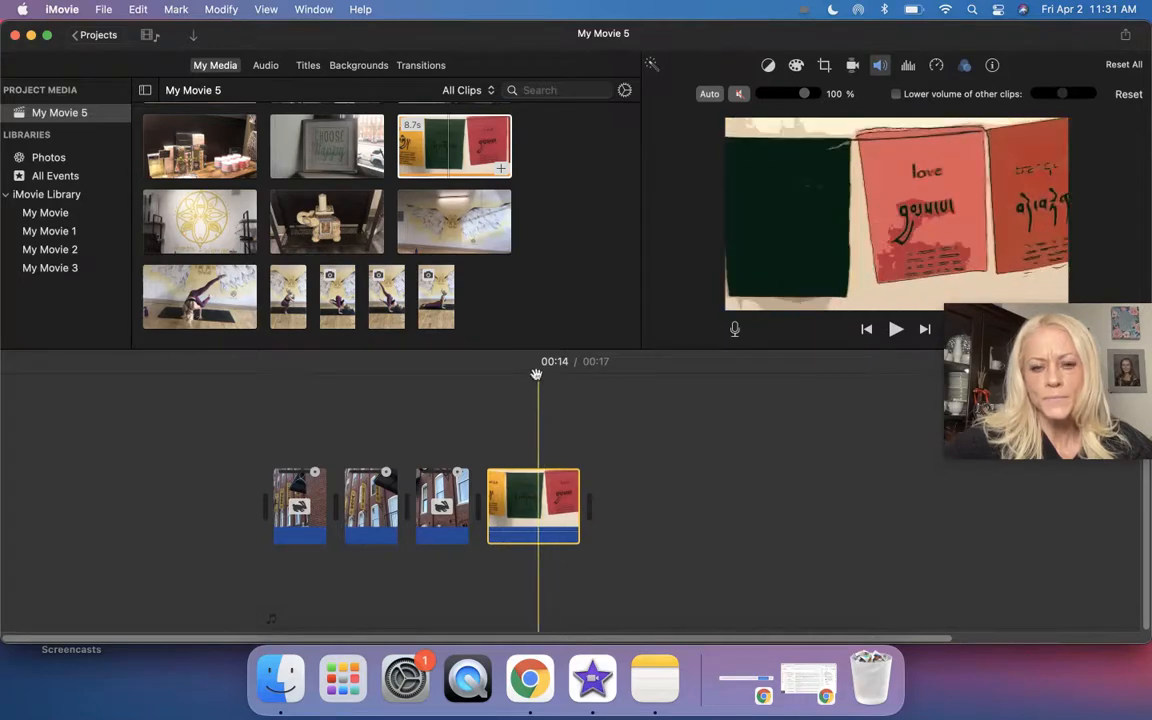
Step: Add the wings mural clip after the prayer flags clip in the timeline and mute its audio
left_click_drag(536, 374, 260, 386)
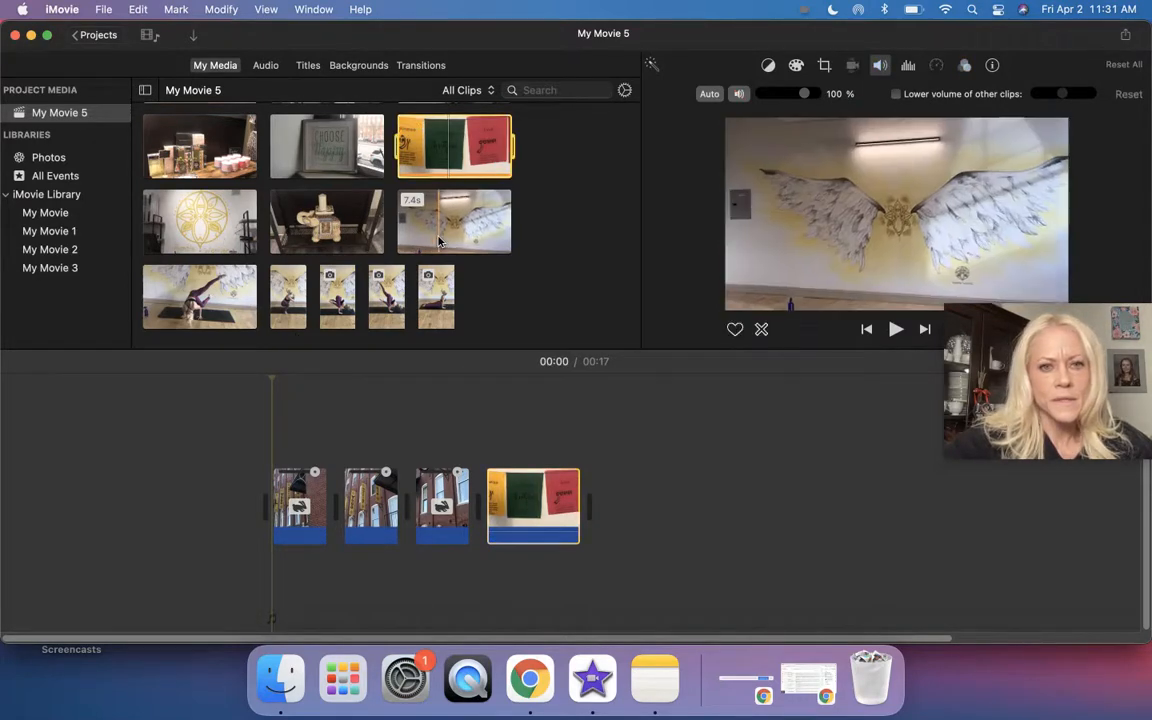
left_click_drag(440, 241, 600, 505)
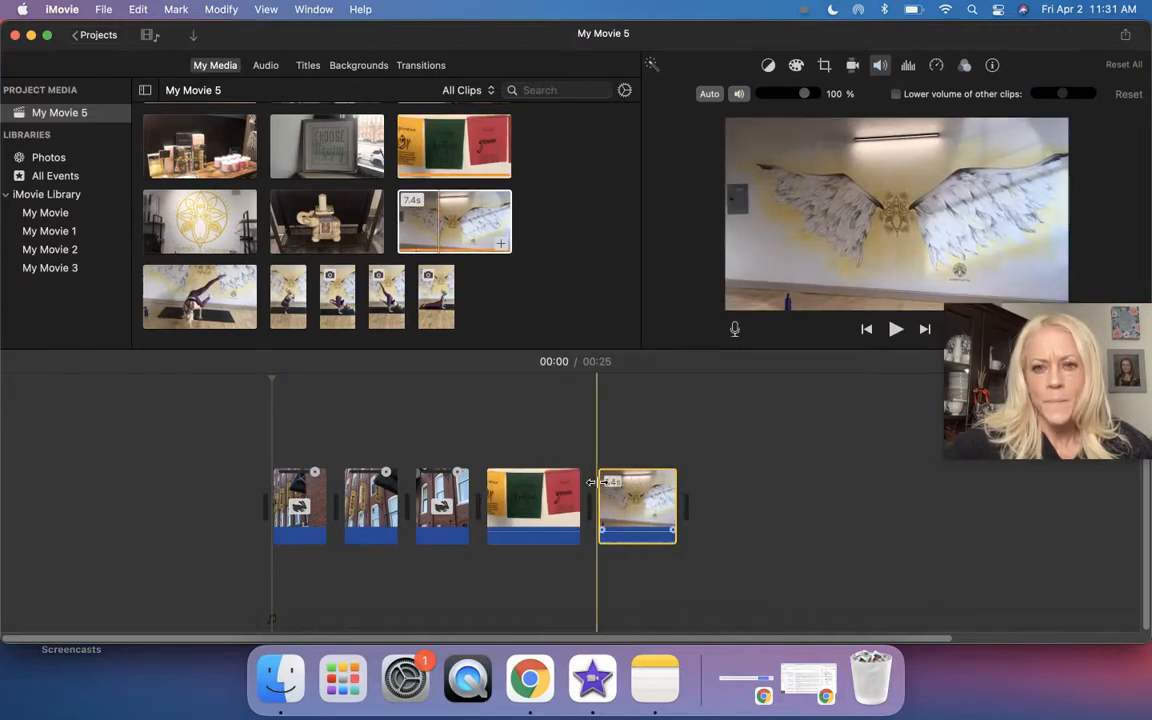
left_click(645, 503)
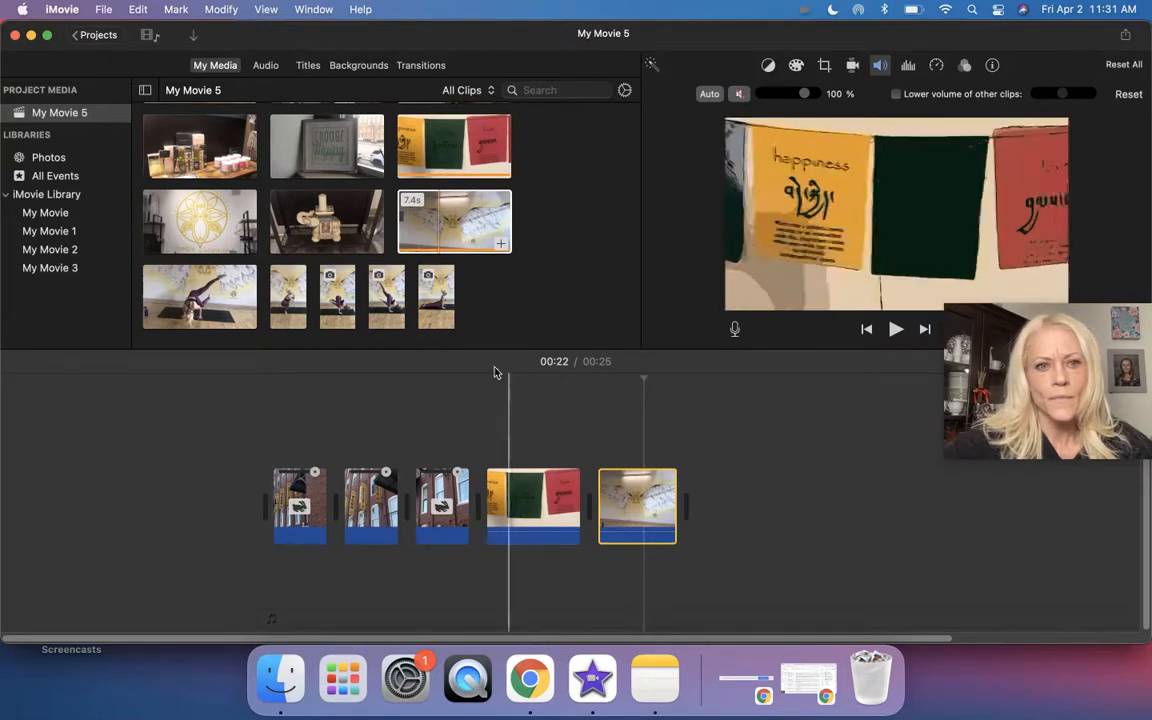
Step: Add the 33.6-second yoga pose clip to the end of the timeline, after the wings mural clip
scroll(438, 317, "down", 1)
scroll(430, 300, "up", 3)
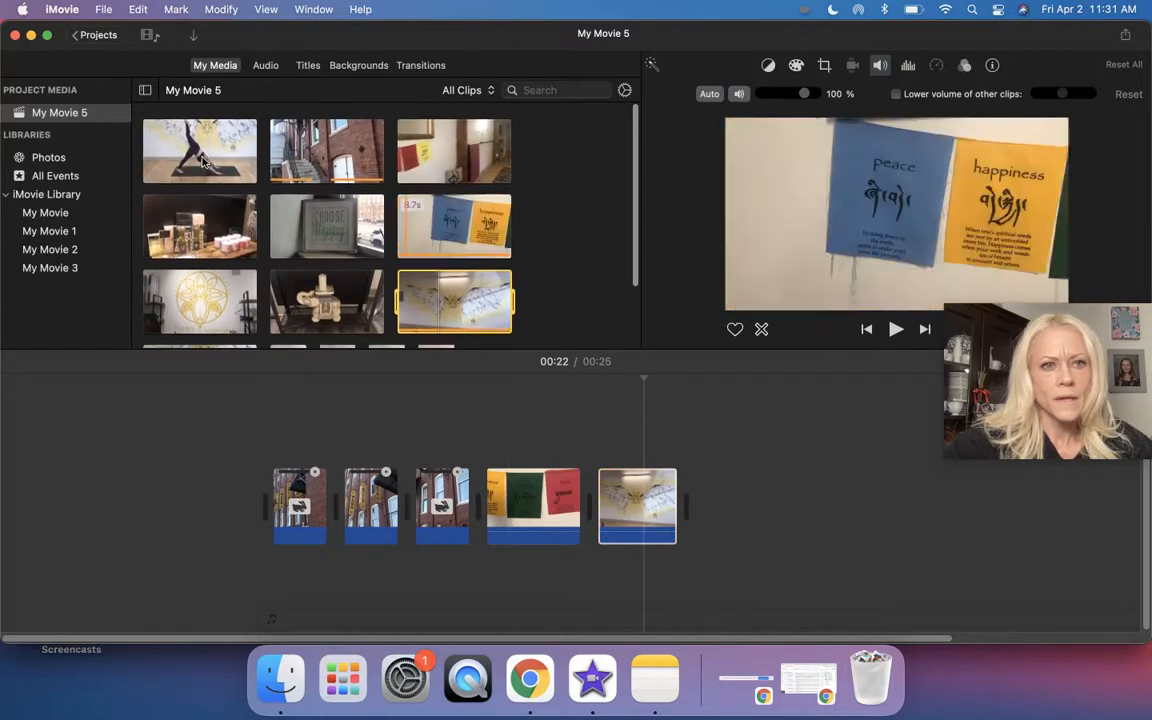
left_click_drag(188, 148, 741, 500)
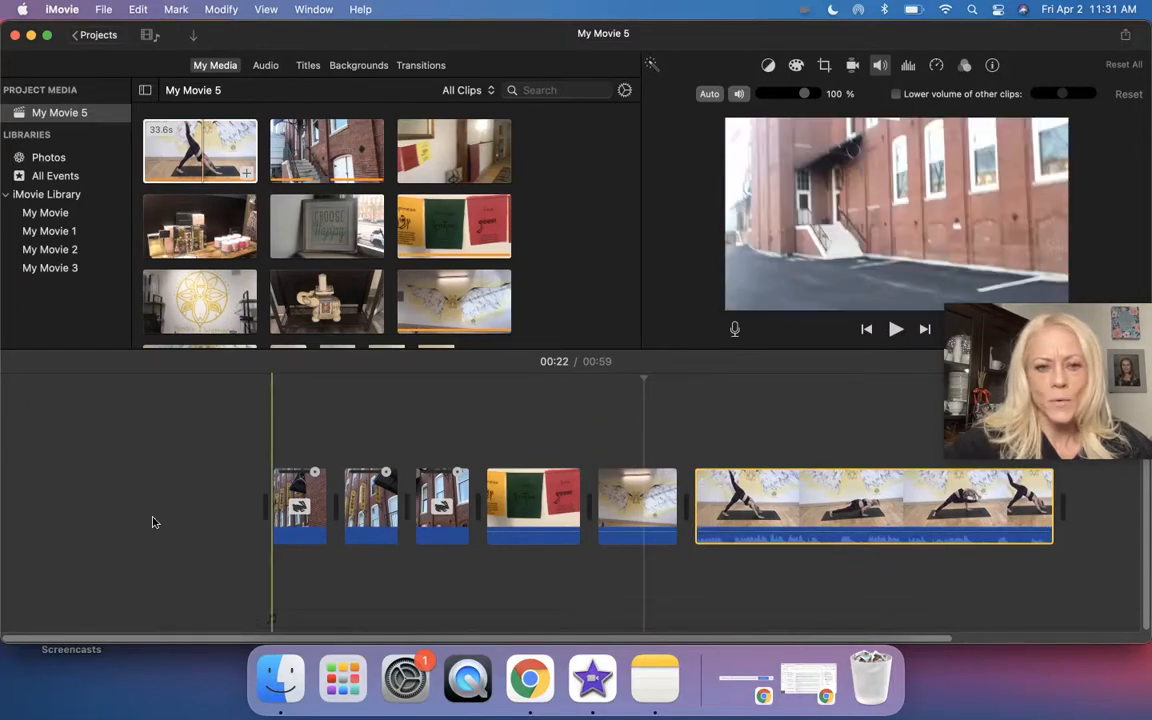
left_click(153, 522)
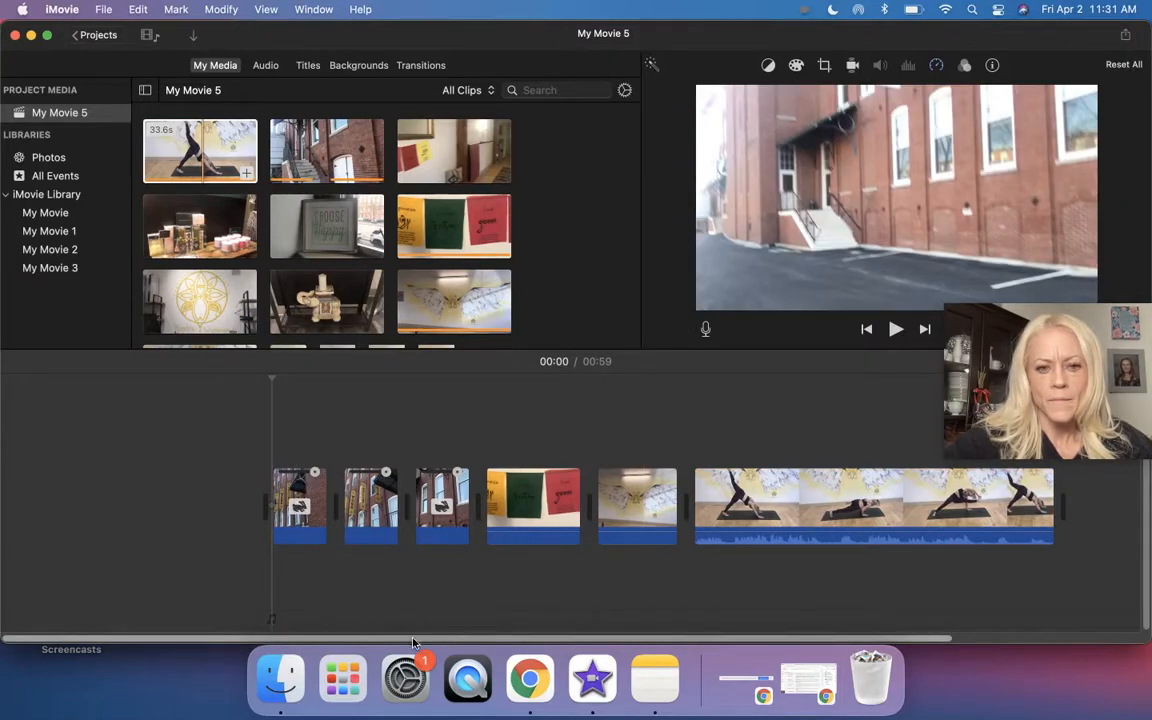
key("x")
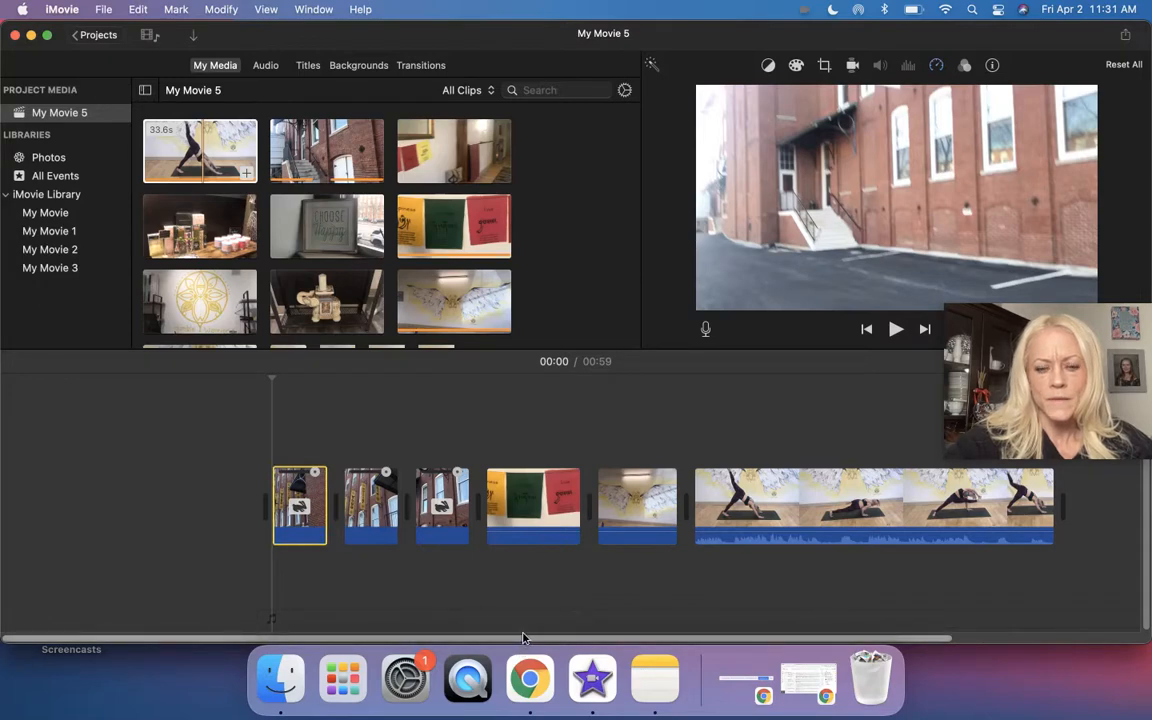
left_click_drag(522, 637, 697, 641)
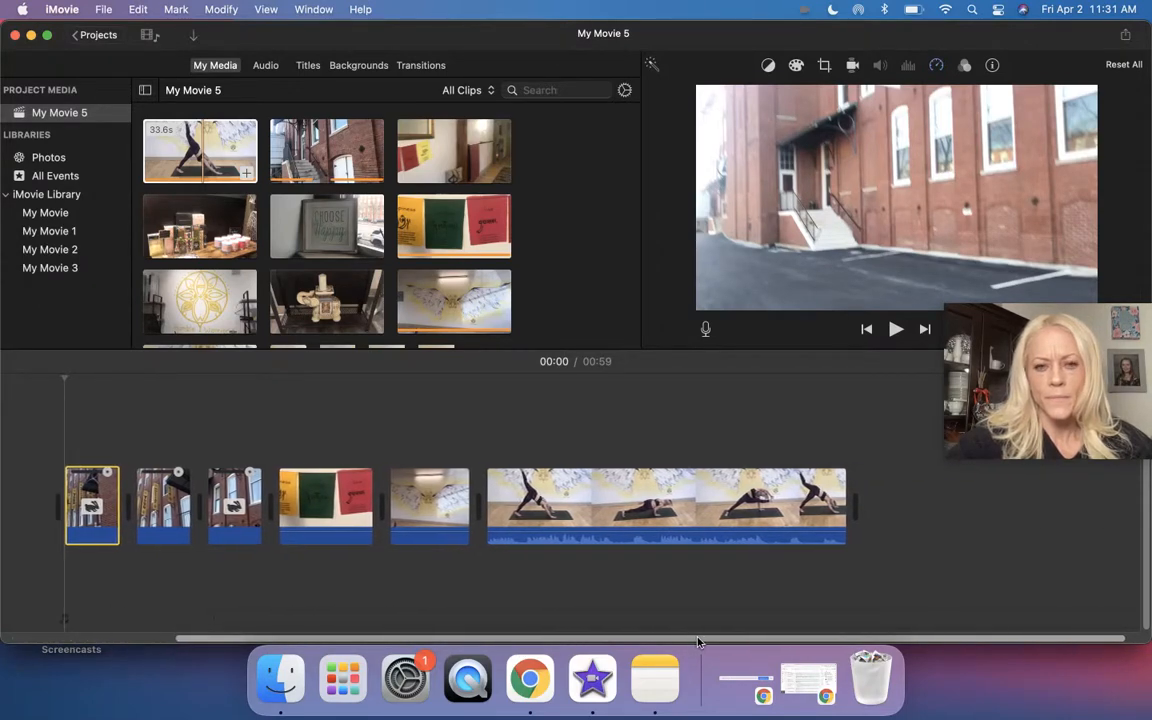
left_click_drag(1019, 419, 981, 520)
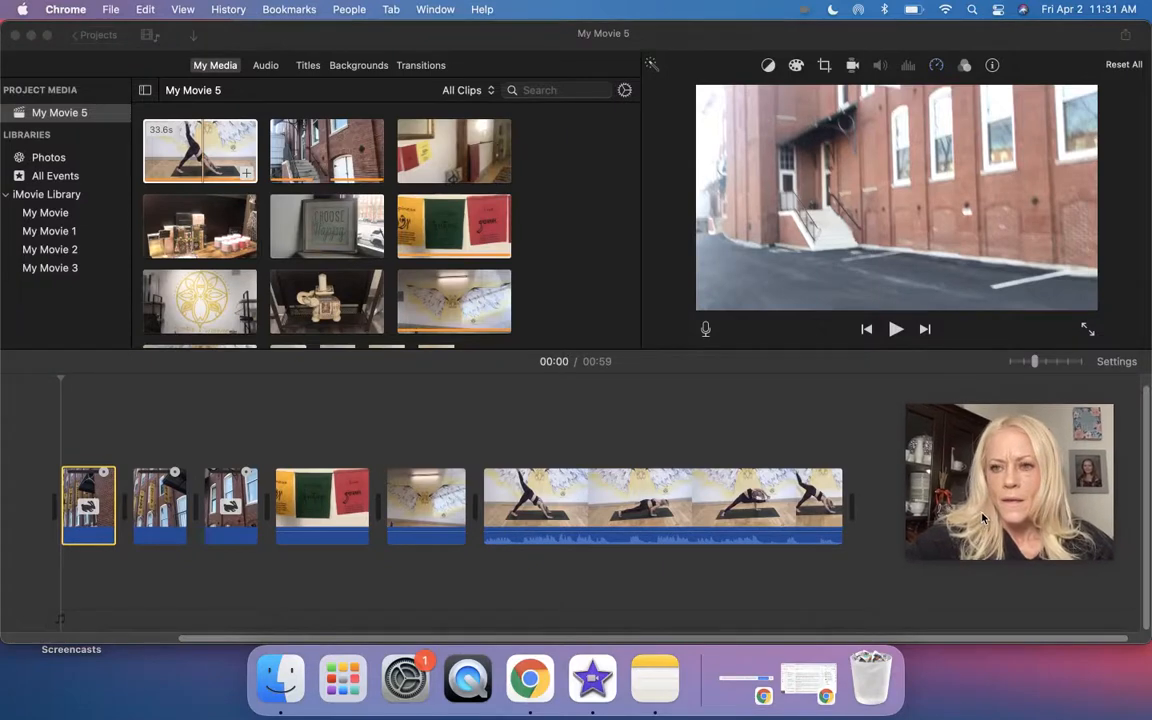
Step: Trim about 1 second off the start of the second building segment and play the movie from the beginning
left_click(1038, 365)
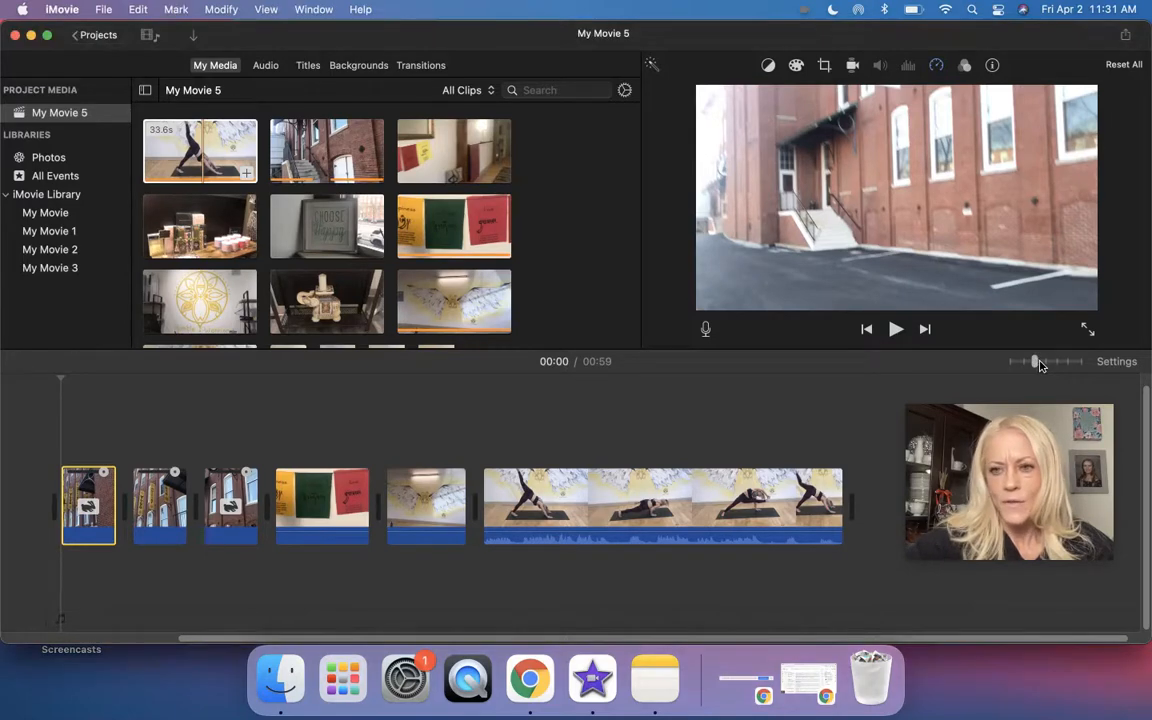
left_click_drag(1038, 365, 1071, 365)
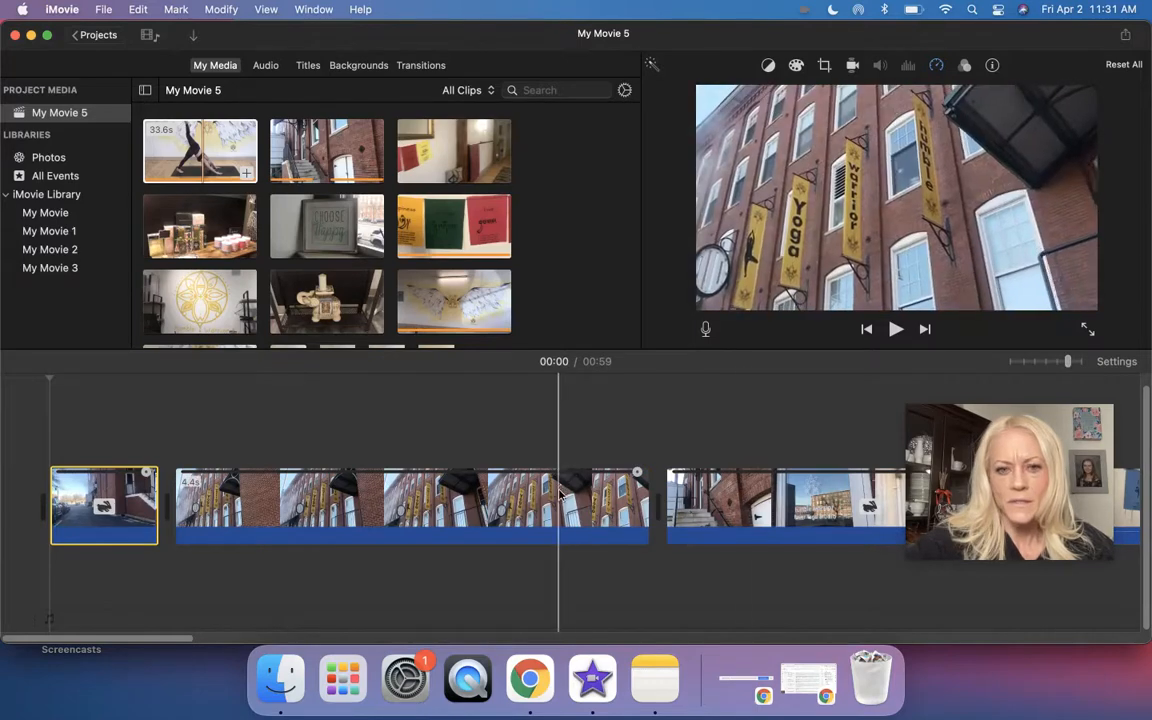
left_click(560, 494)
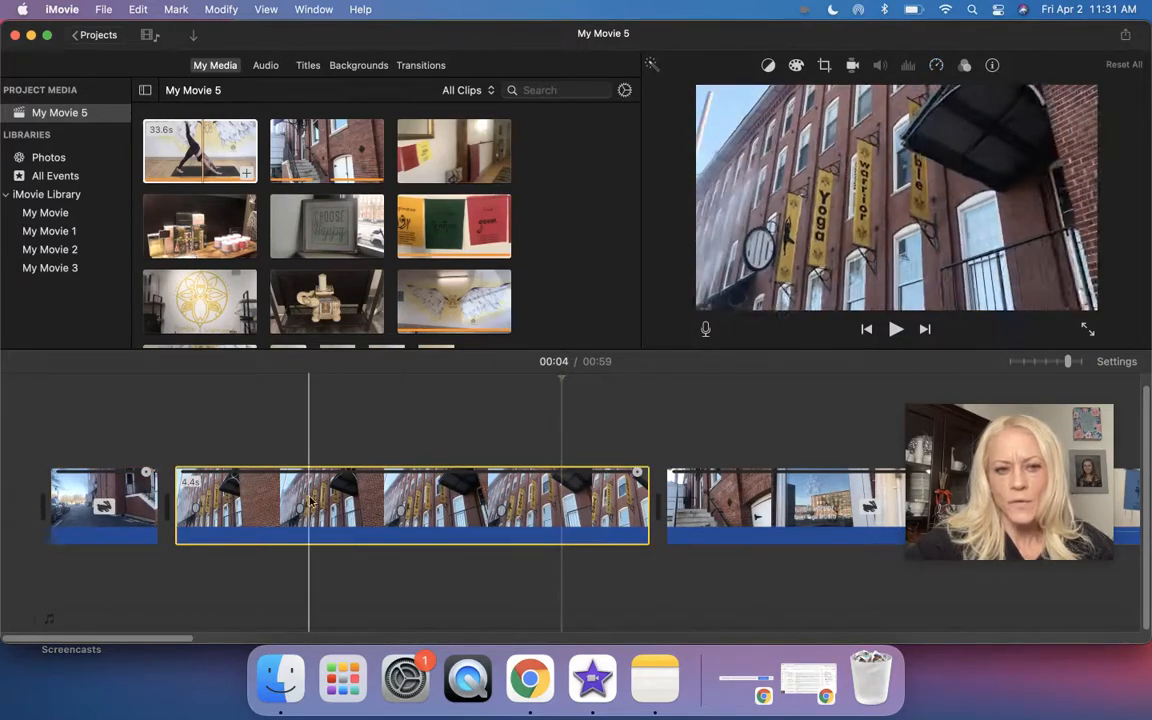
left_click(234, 510)
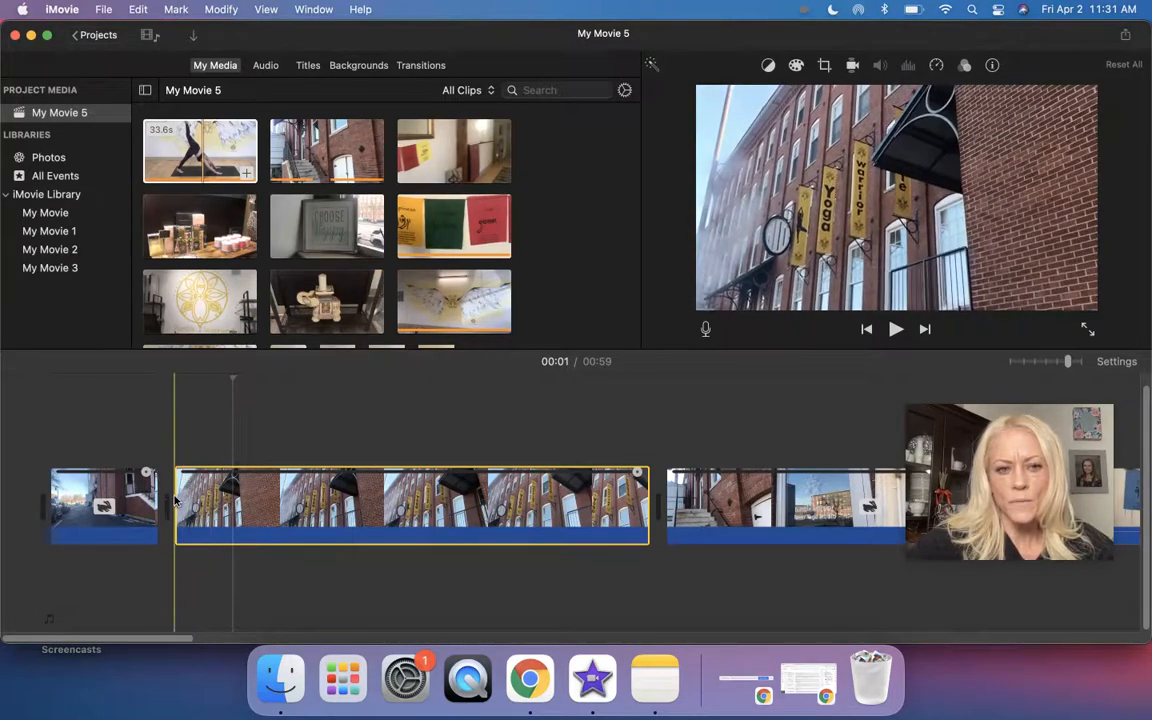
left_click_drag(172, 498, 300, 498)
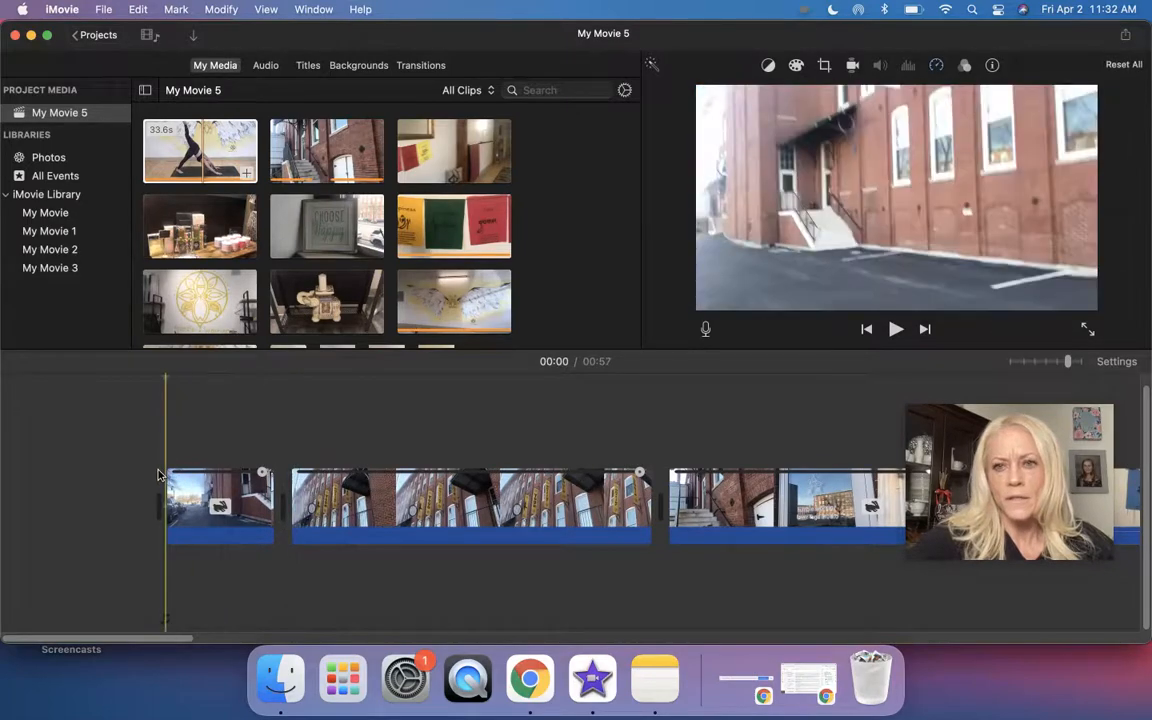
key("space")
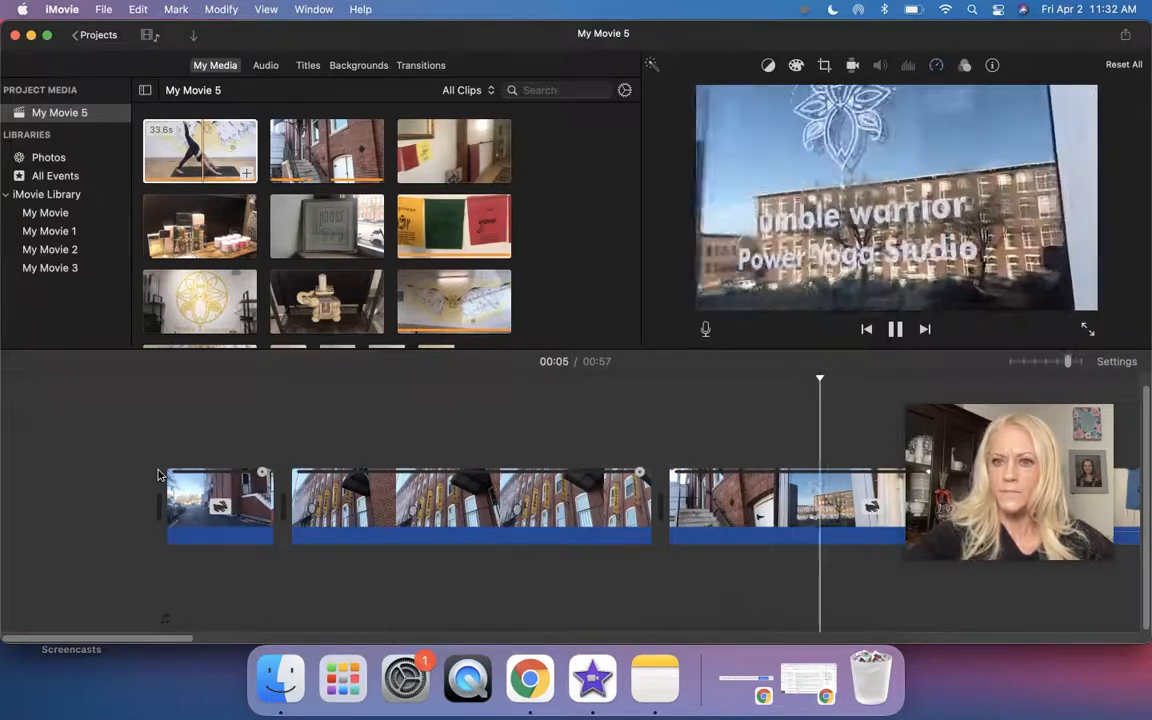
key("space")
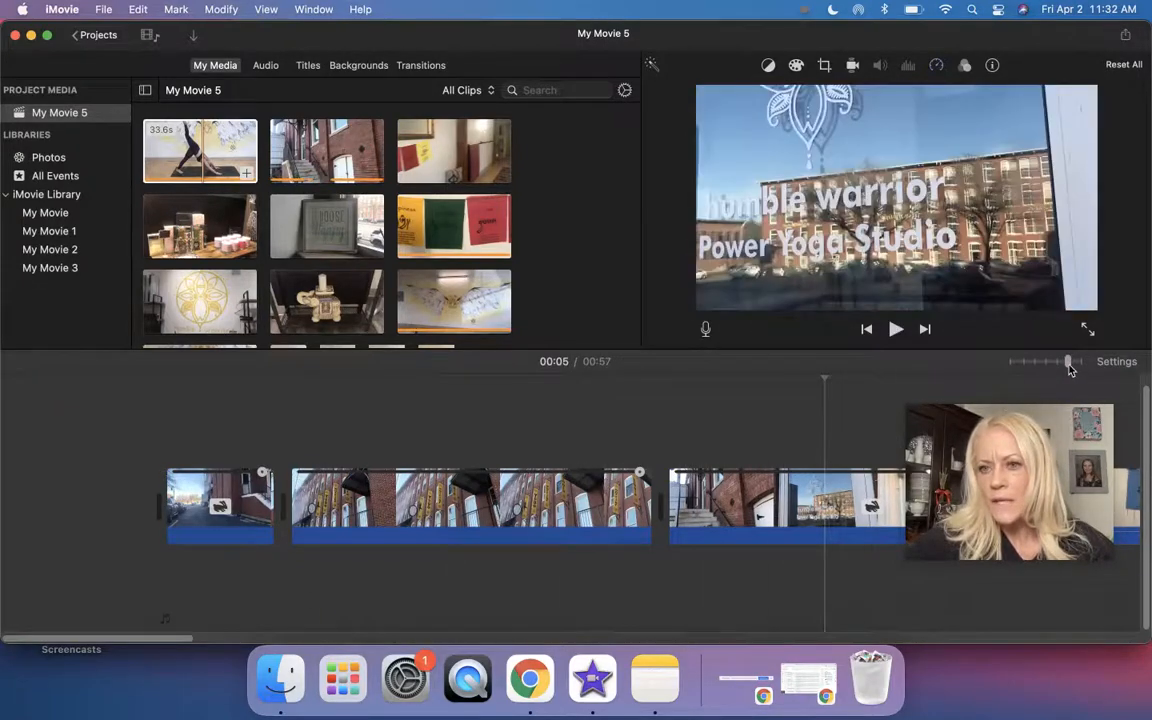
Step: Add the gold Humble Warrior wall logo clip after the yoga pose clip in the timeline and select it
left_click_drag(1068, 366, 1033, 366)
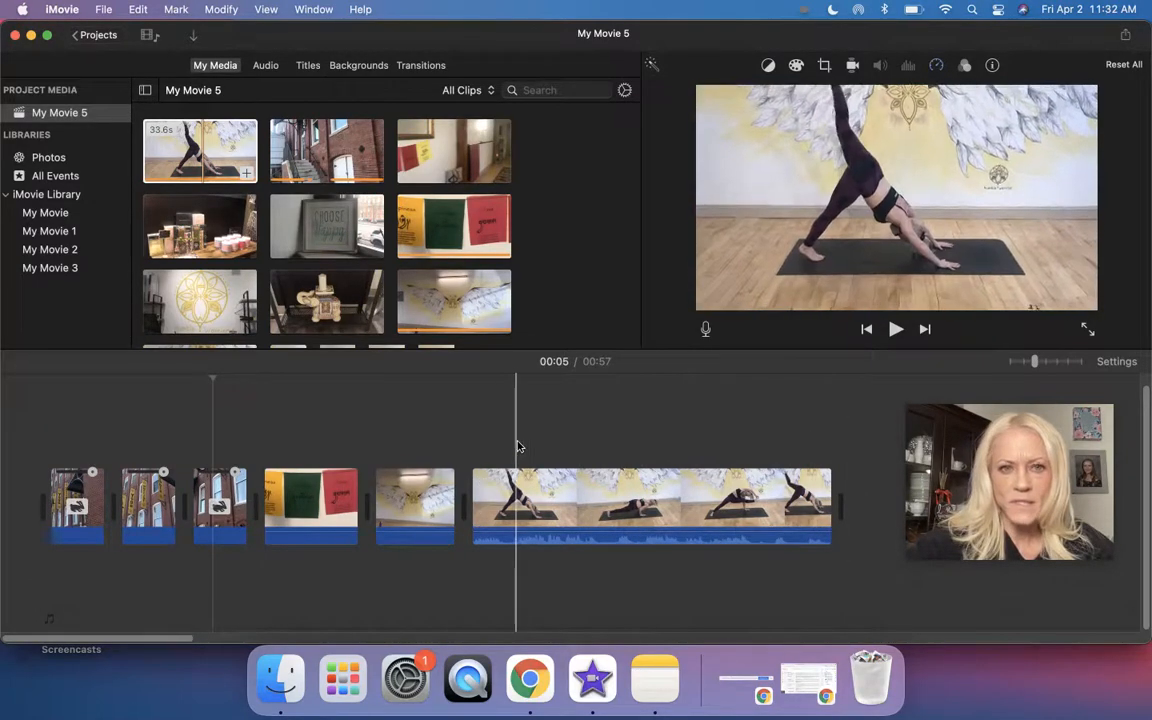
scroll(221, 253, "down", 3)
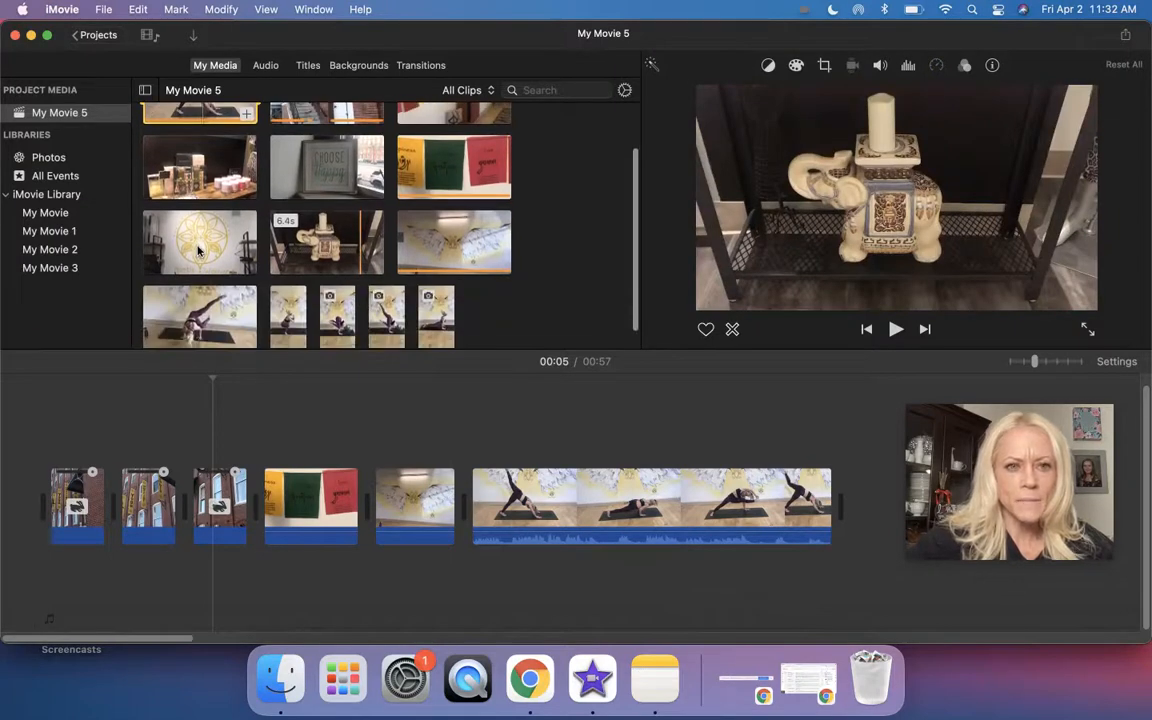
left_click_drag(198, 252, 818, 500)
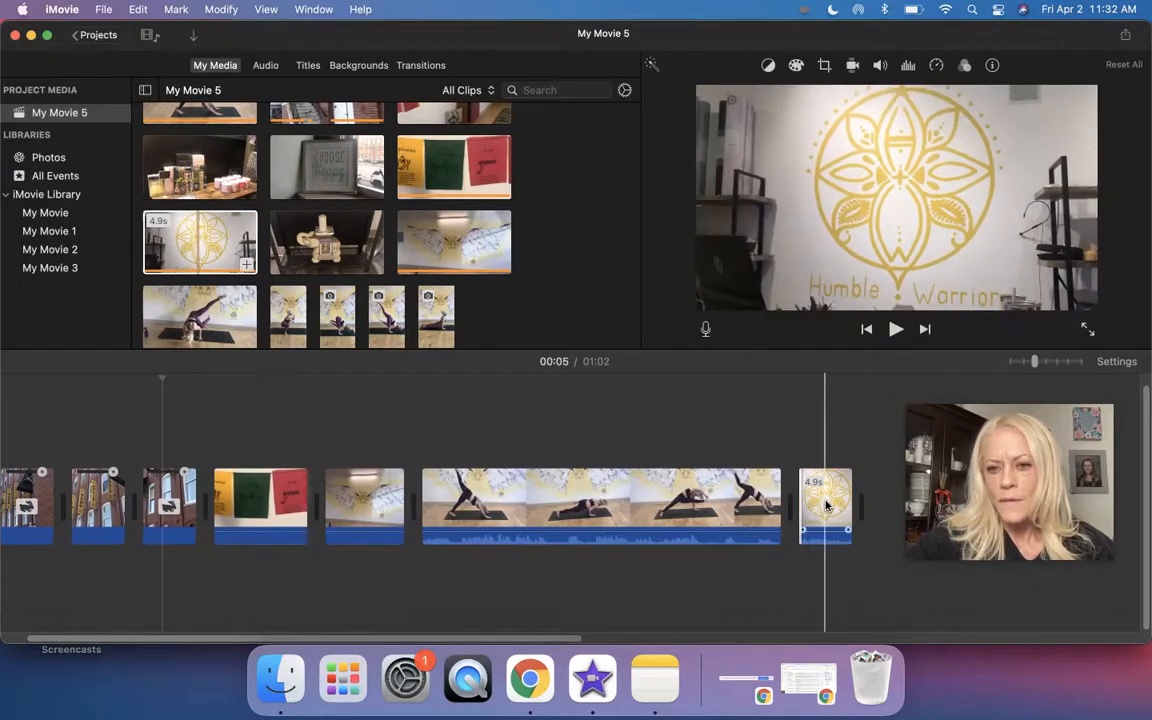
left_click(826, 506)
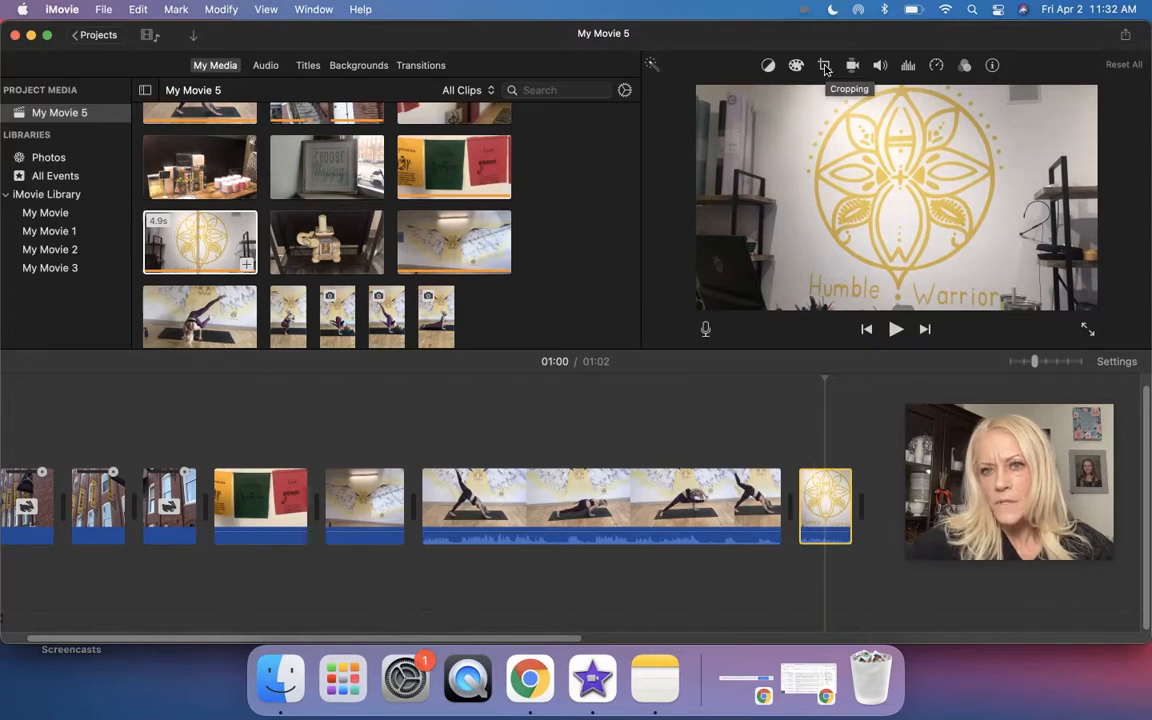
Step: Set the logo clip's cropping style to Crop to Fill and tighten and reposition the crop frame around the gold logo
left_click(824, 66)
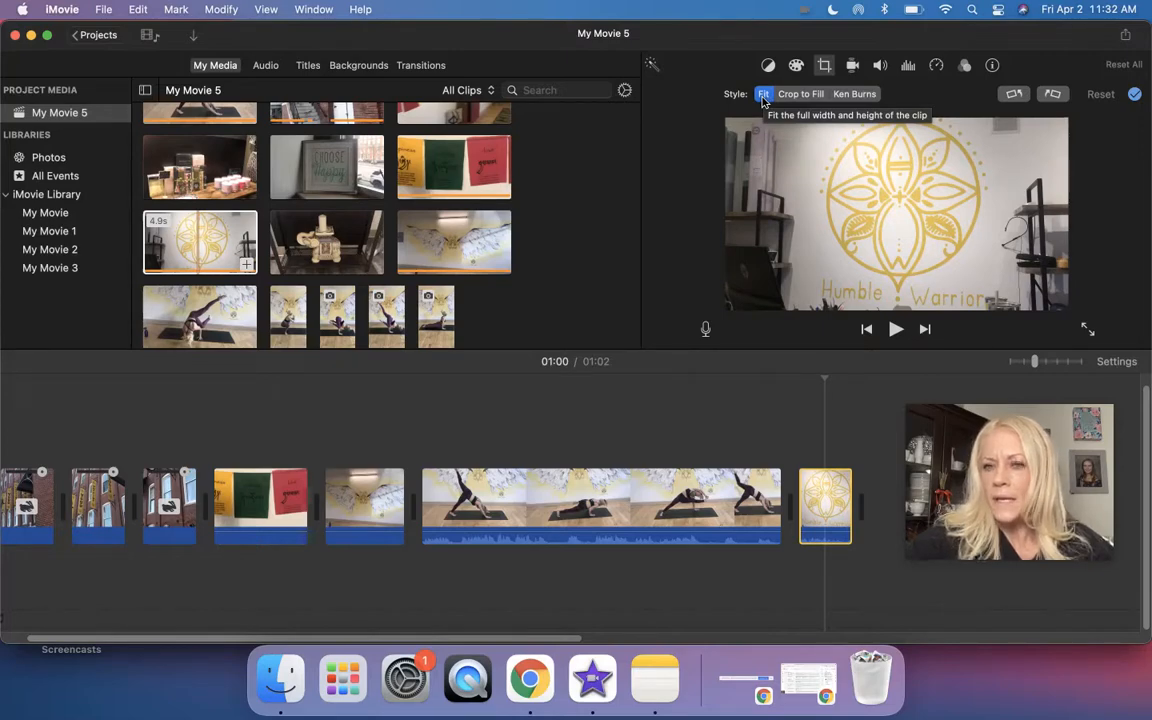
left_click(798, 95)
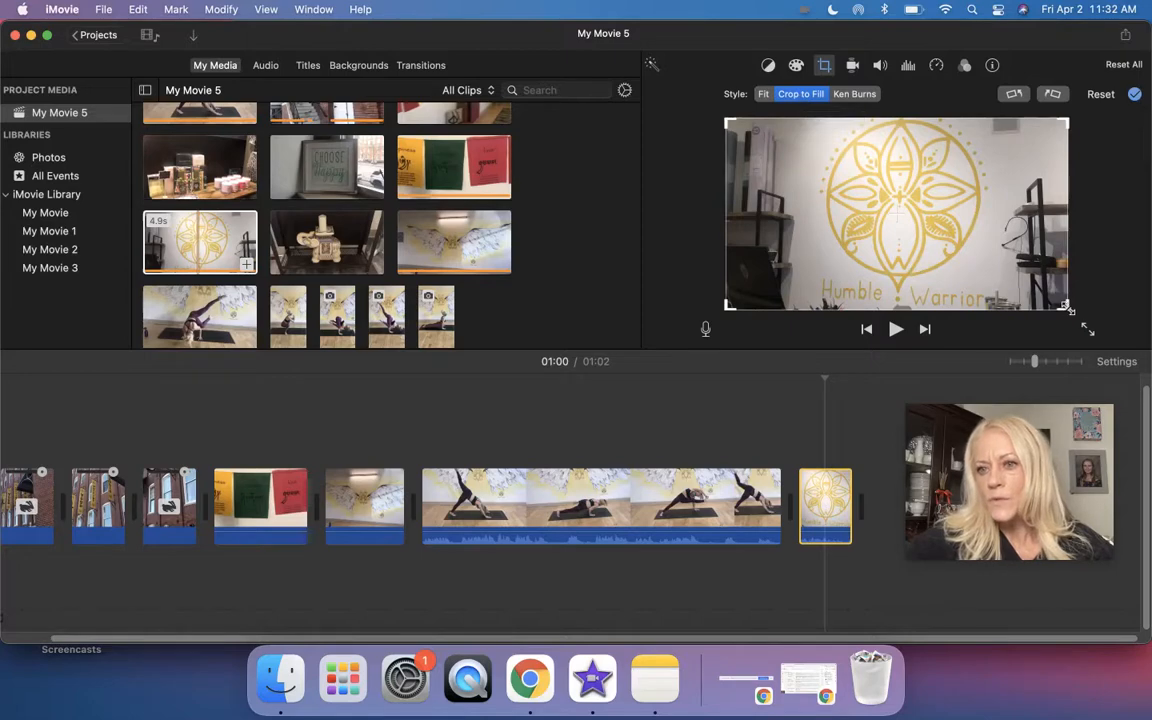
left_click_drag(1057, 305, 1013, 300)
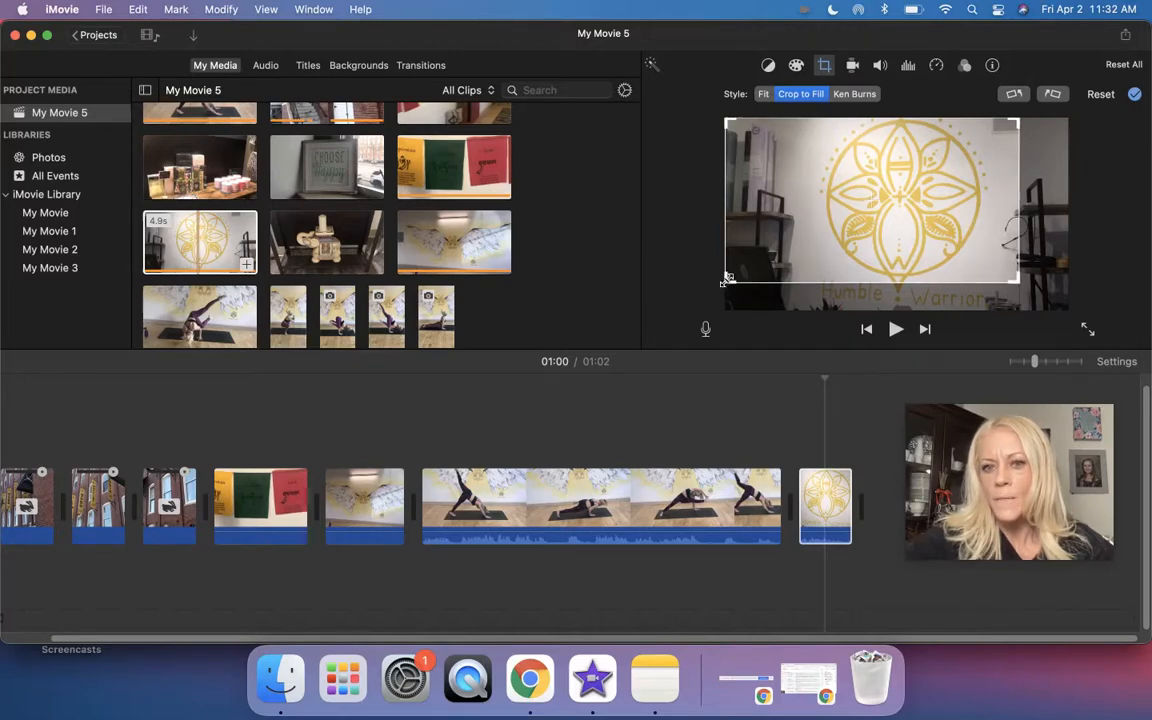
left_click_drag(727, 280, 779, 276)
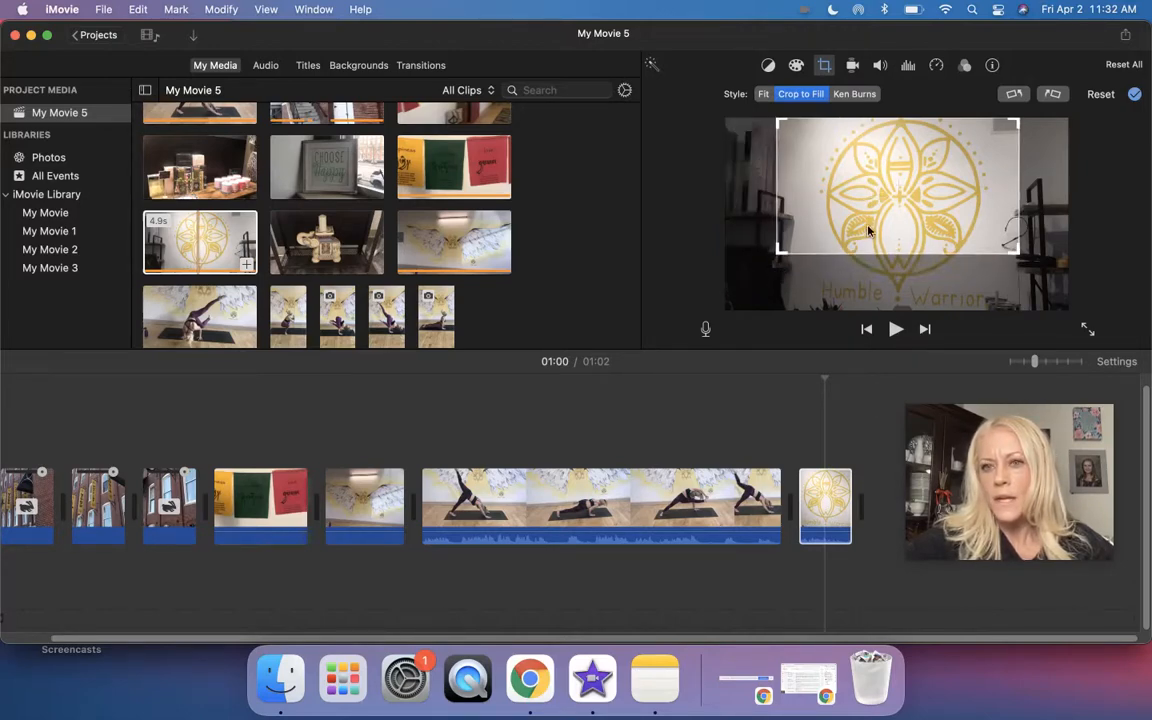
left_click_drag(868, 230, 878, 248)
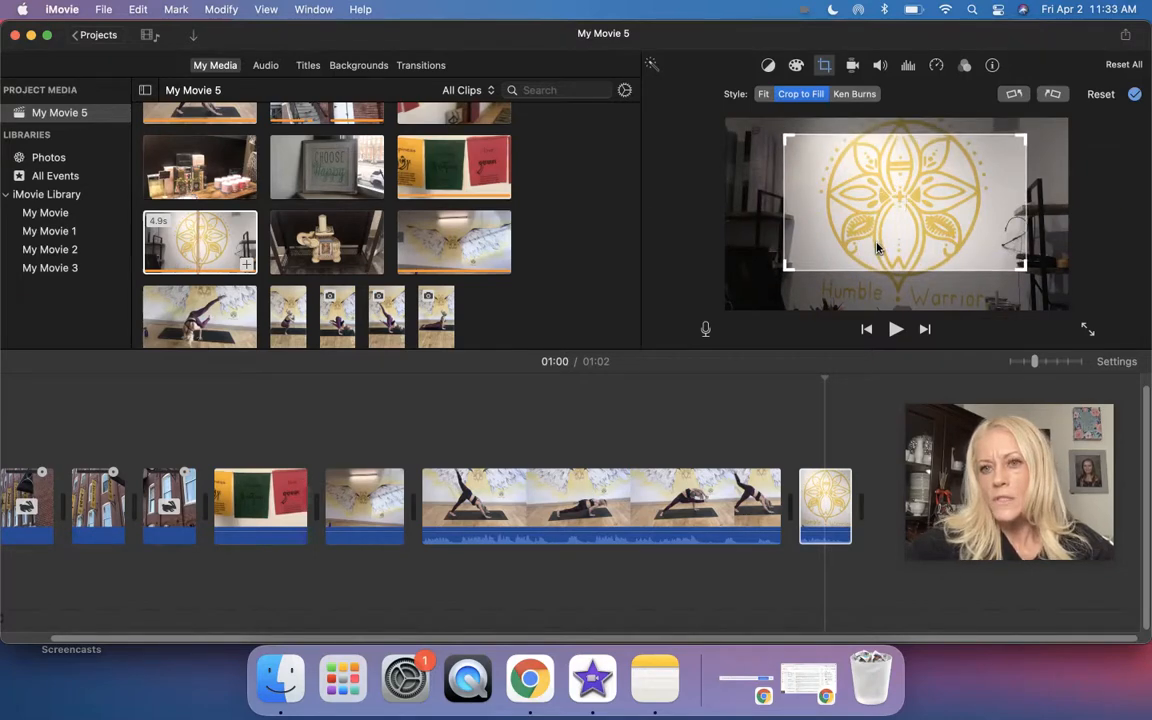
Step: Switch the logo clip to Ken Burns, with a smaller start frame on the gold logo and the end frame shifted slightly up
left_click(855, 95)
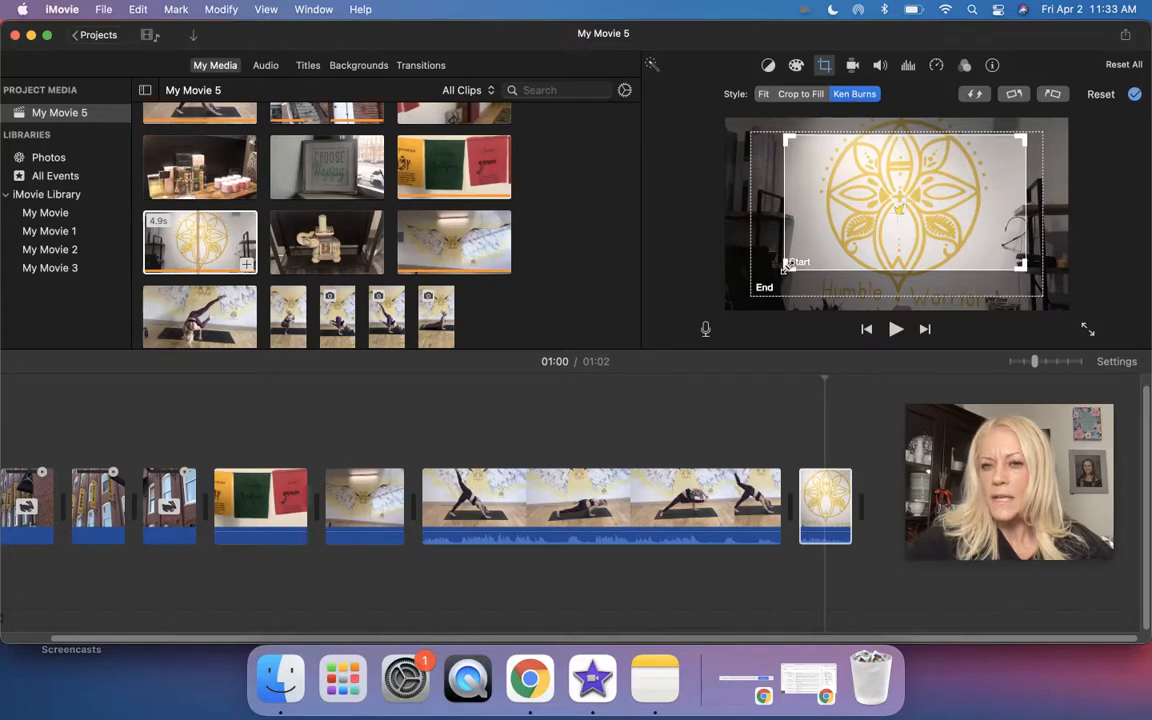
left_click_drag(787, 266, 805, 255)
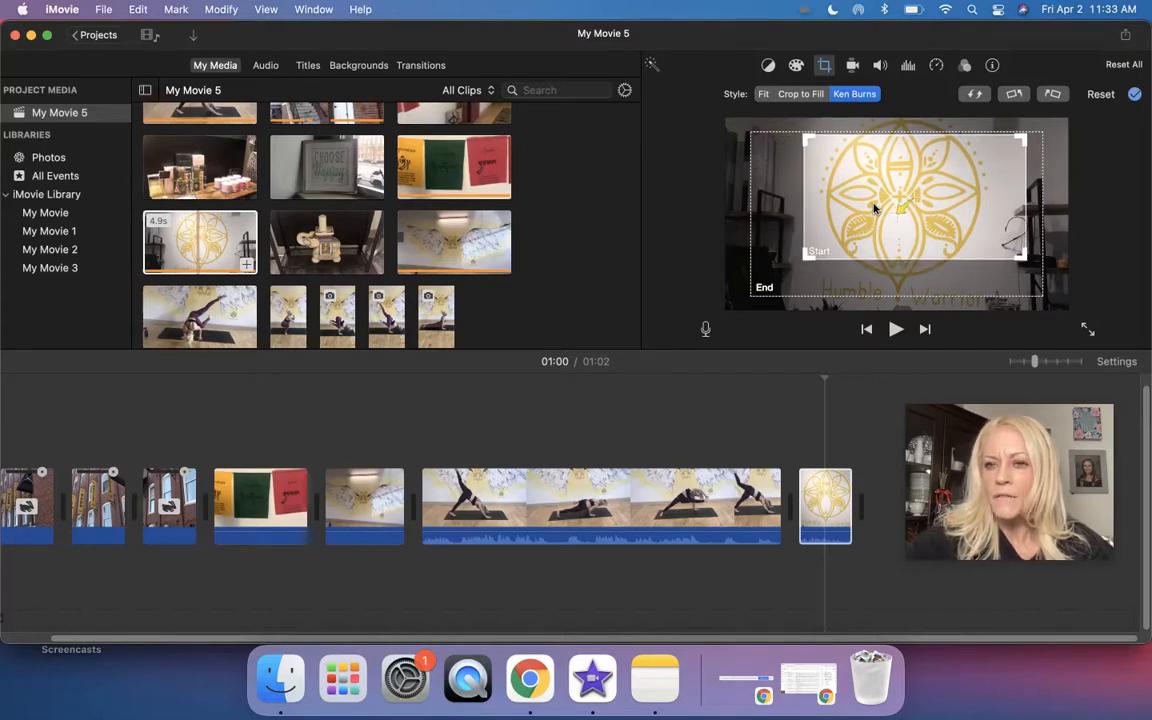
mouse_move(874, 208)
left_mouse_down()
mouse_move(864, 203)
mouse_move(871, 213)
left_mouse_up()
left_click_drag(906, 291, 918, 276)
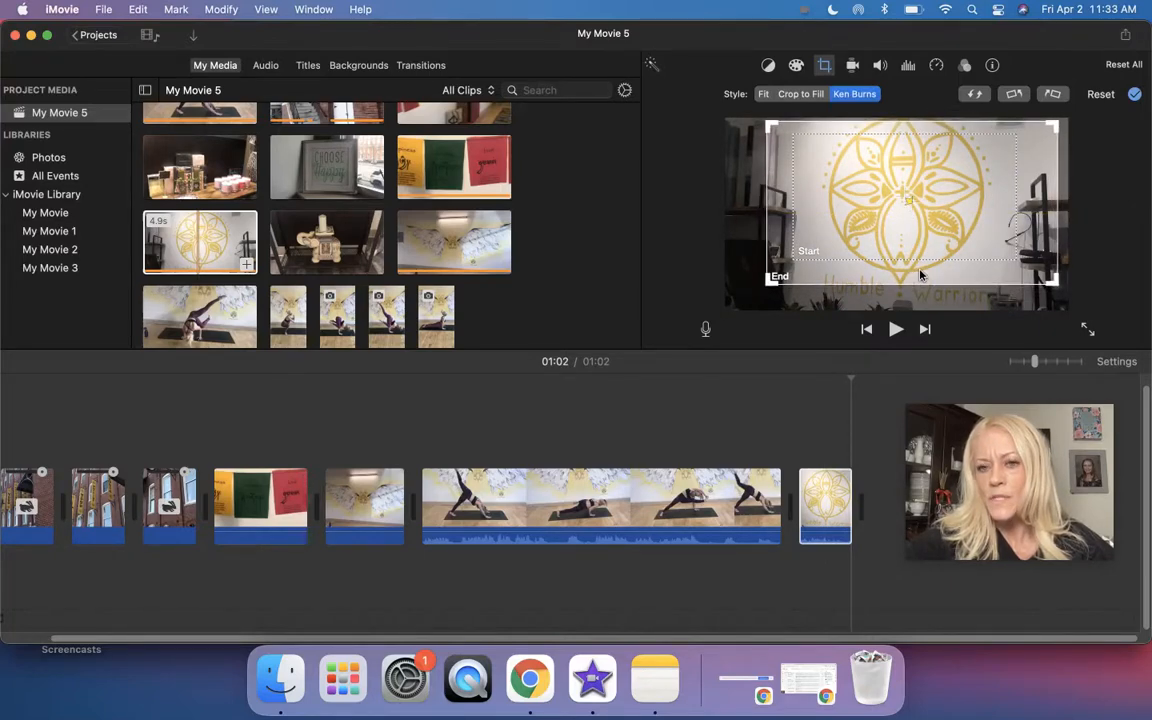
Step: Swap the logo clip's Ken Burns start and end frames, swap them back, and enlarge the end frame to include the Humble Warrior lettering
left_click(870, 245)
left_click(866, 279)
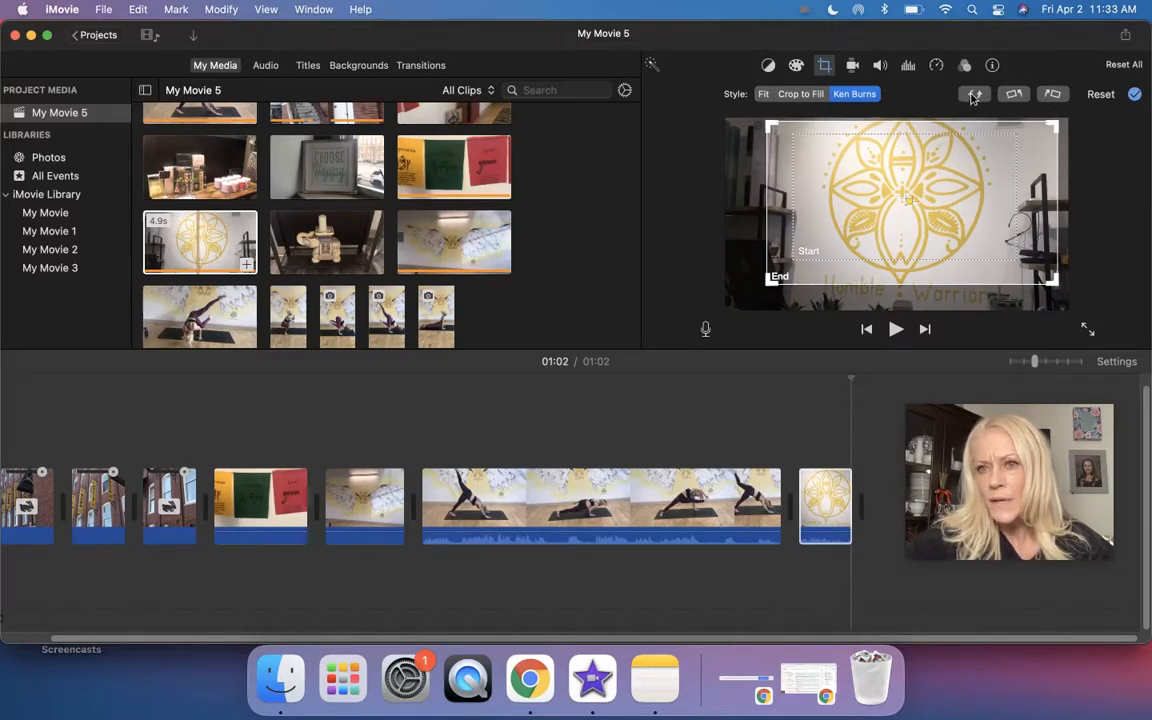
left_click(973, 95)
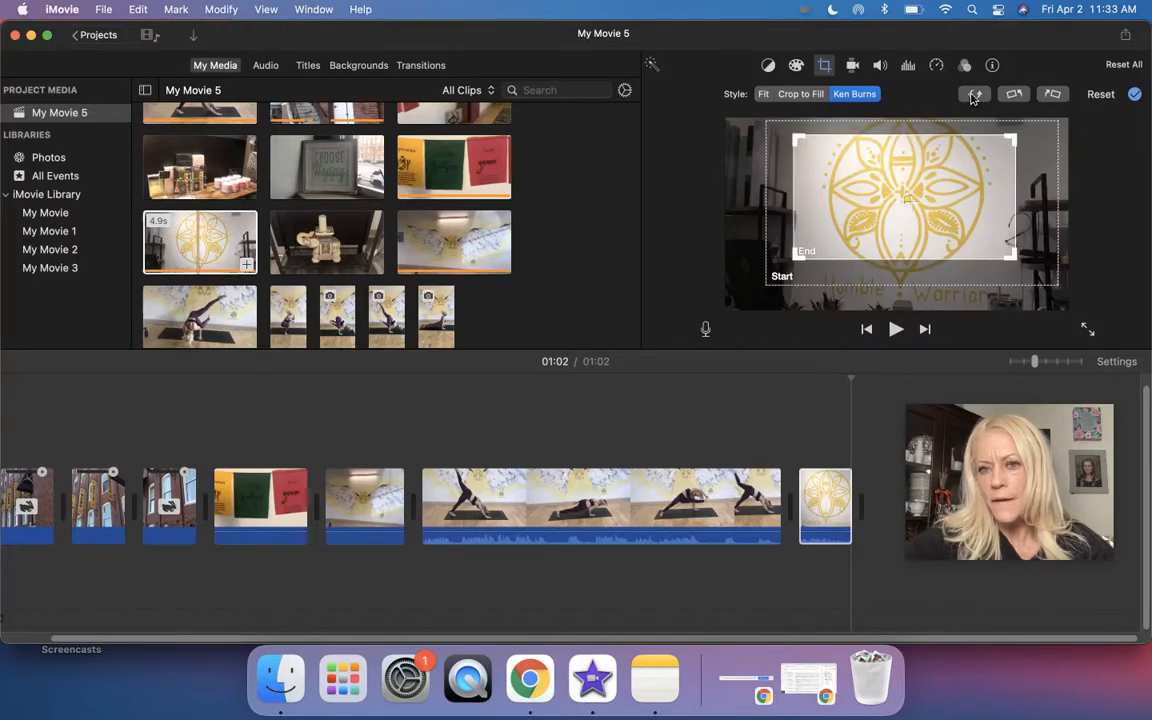
left_click(973, 95)
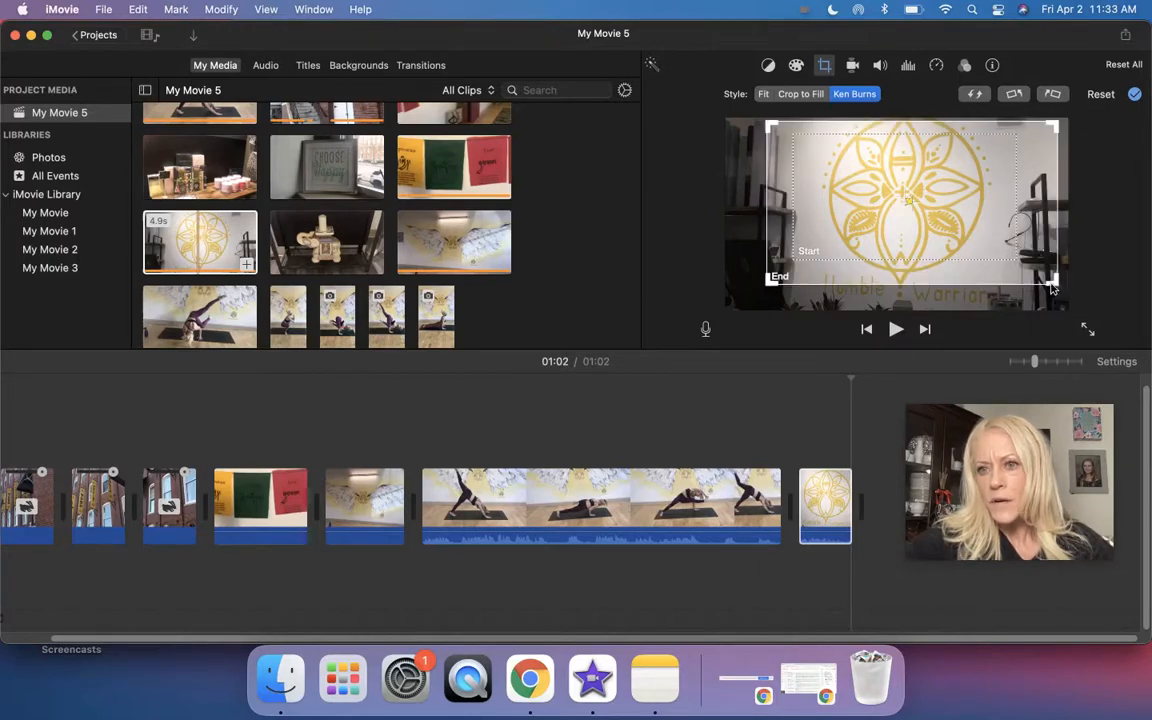
left_click_drag(1052, 279, 1091, 342)
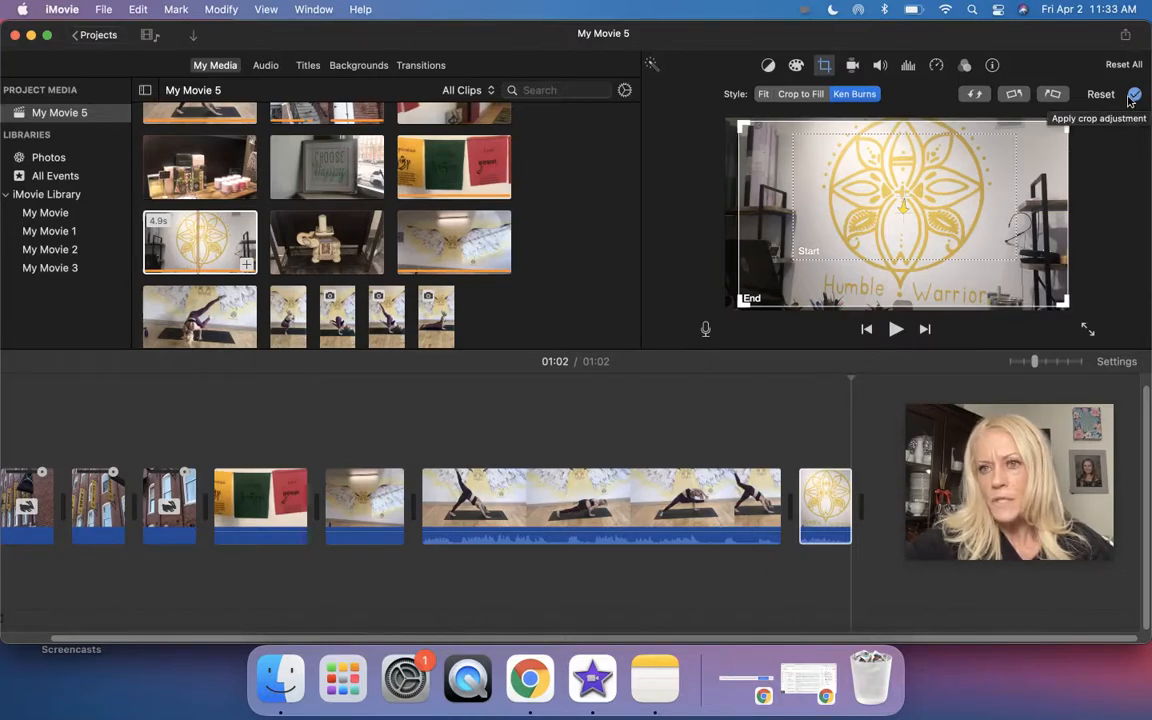
Step: Rotate the logo clip a full turn counterclockwise and a full turn clockwise, and apply the Ken Burns crop adjustment
left_click(1014, 95)
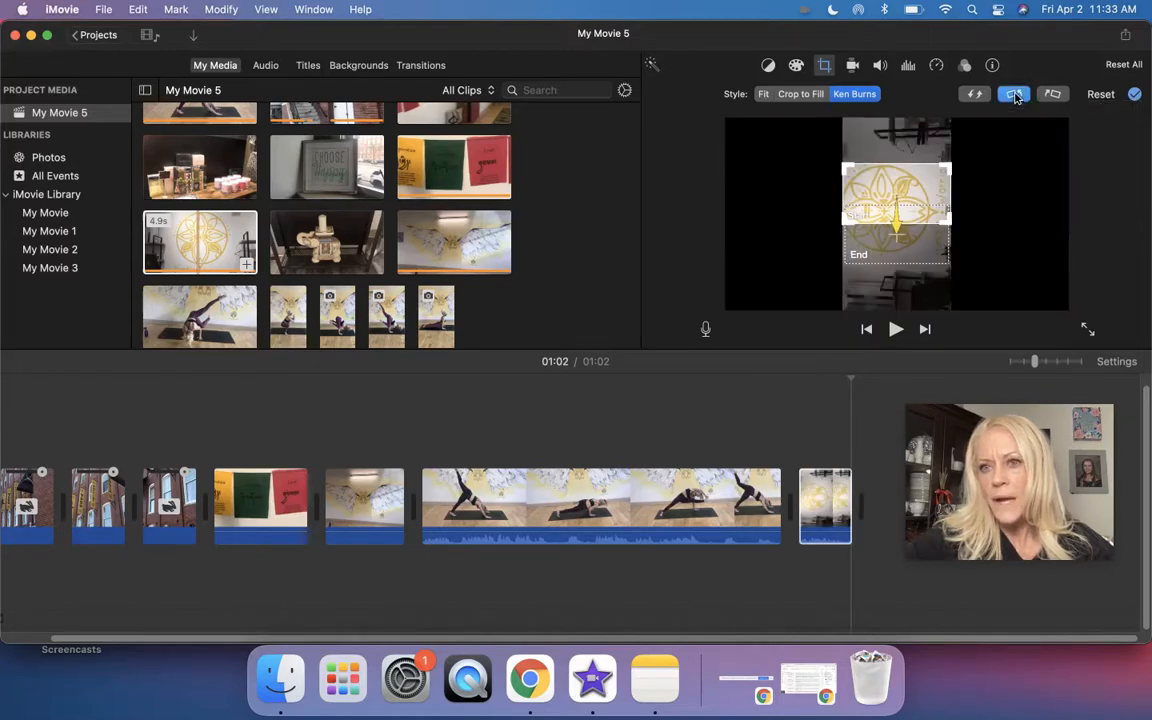
left_click(1014, 95)
left_click(1014, 95)
left_click(1014, 95)
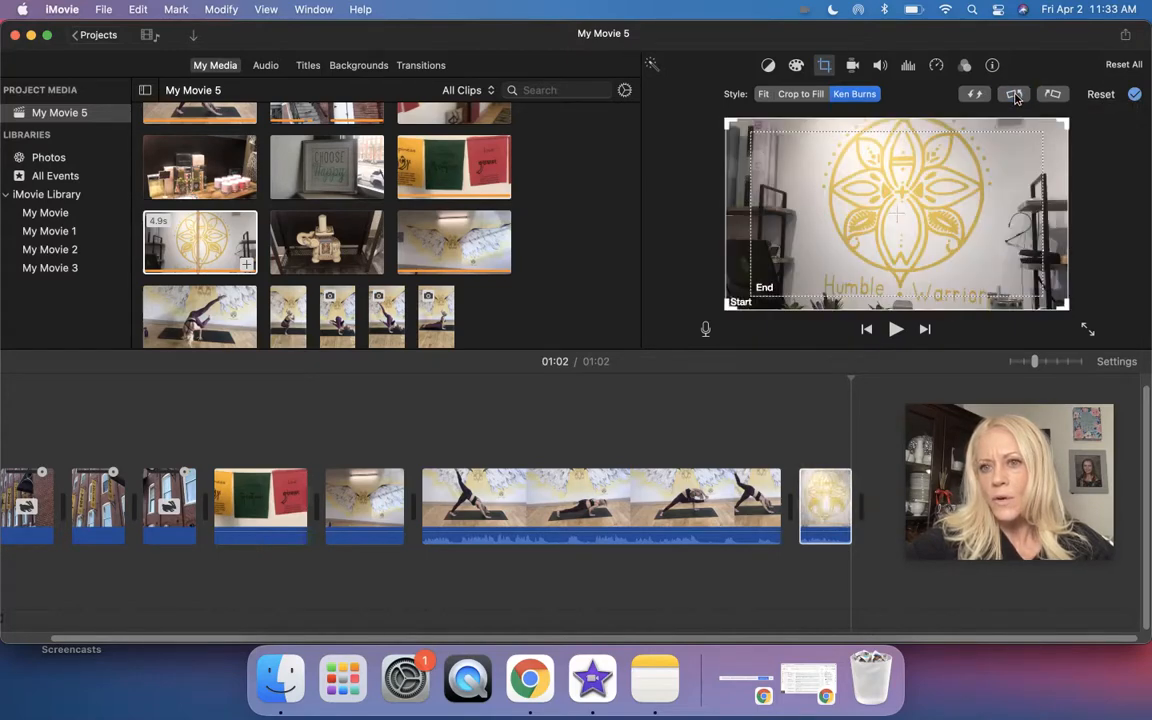
left_click(1050, 96)
left_click(1050, 96)
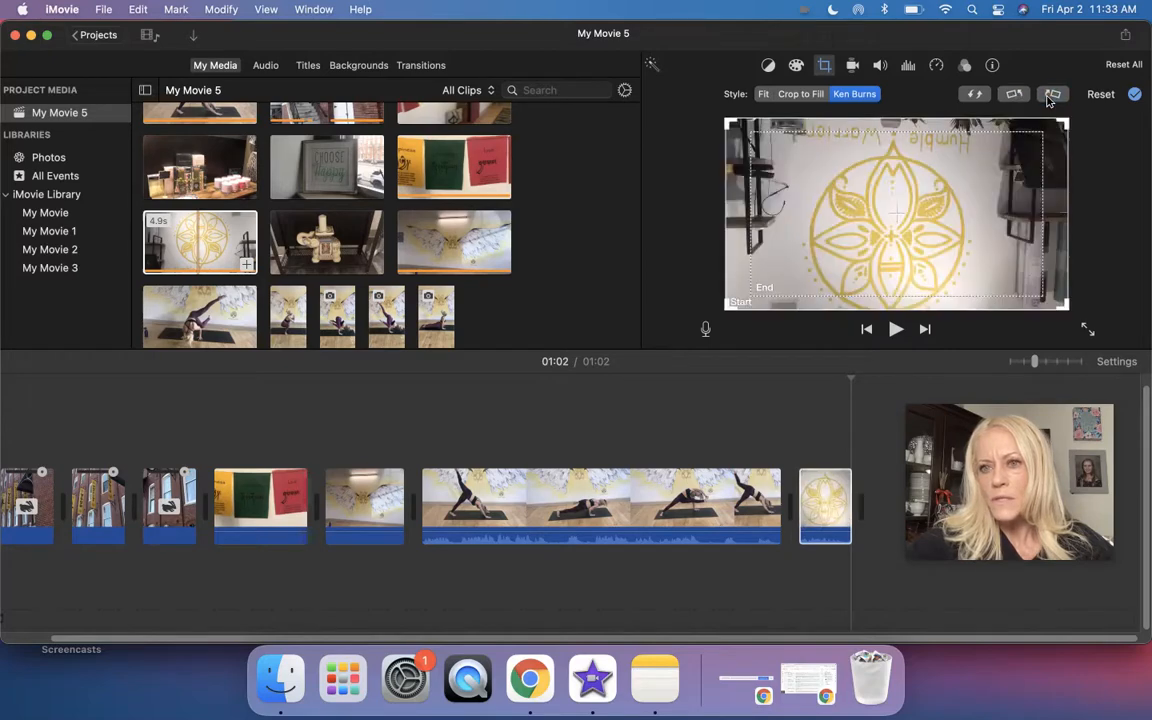
left_click(1050, 96)
left_click(1050, 96)
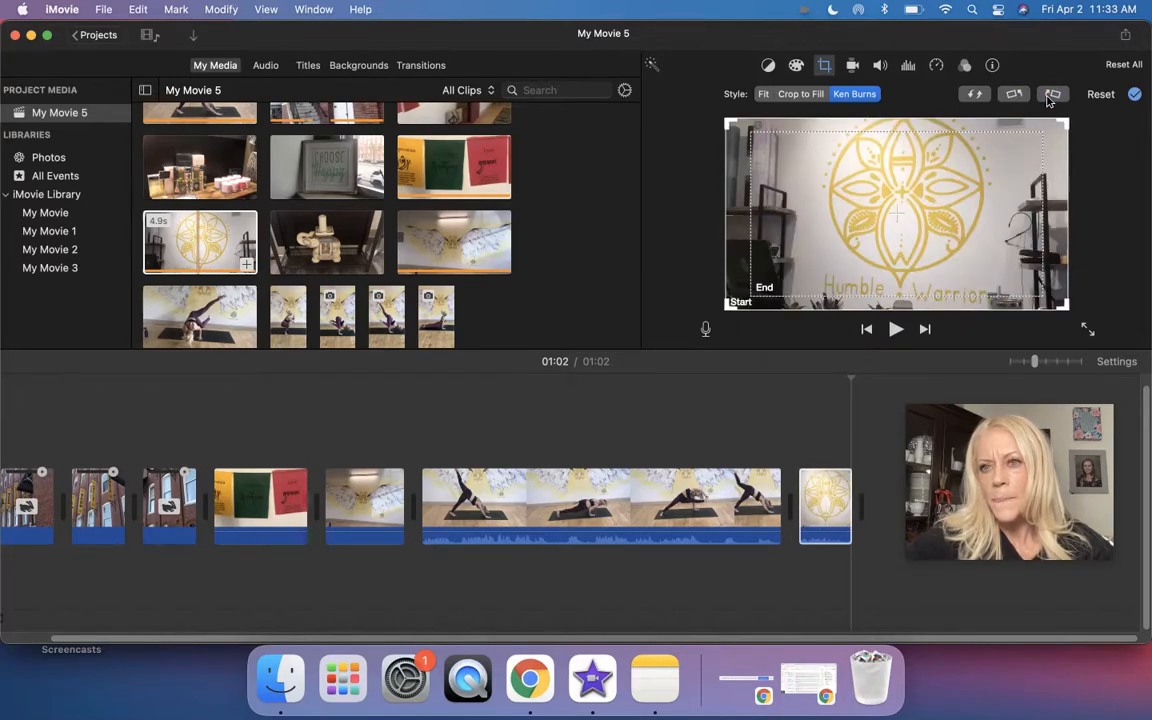
left_click(1135, 95)
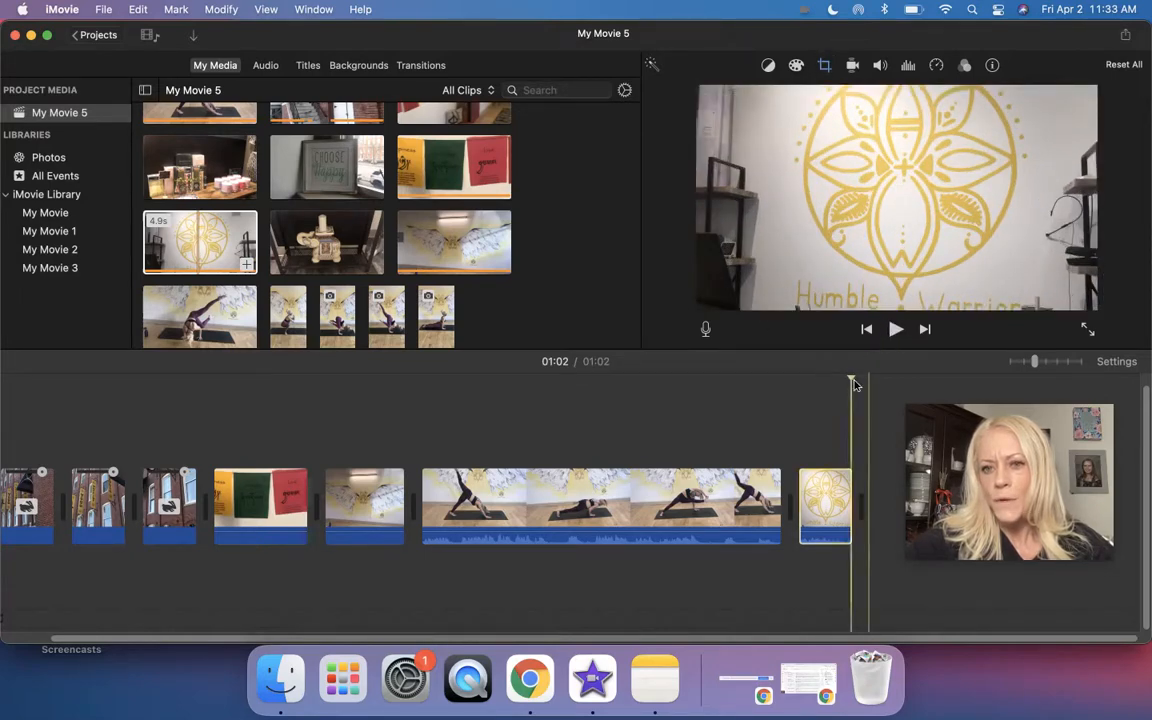
Step: Play the logo clip from its start to preview the Ken Burns movement
left_click_drag(848, 379, 797, 379)
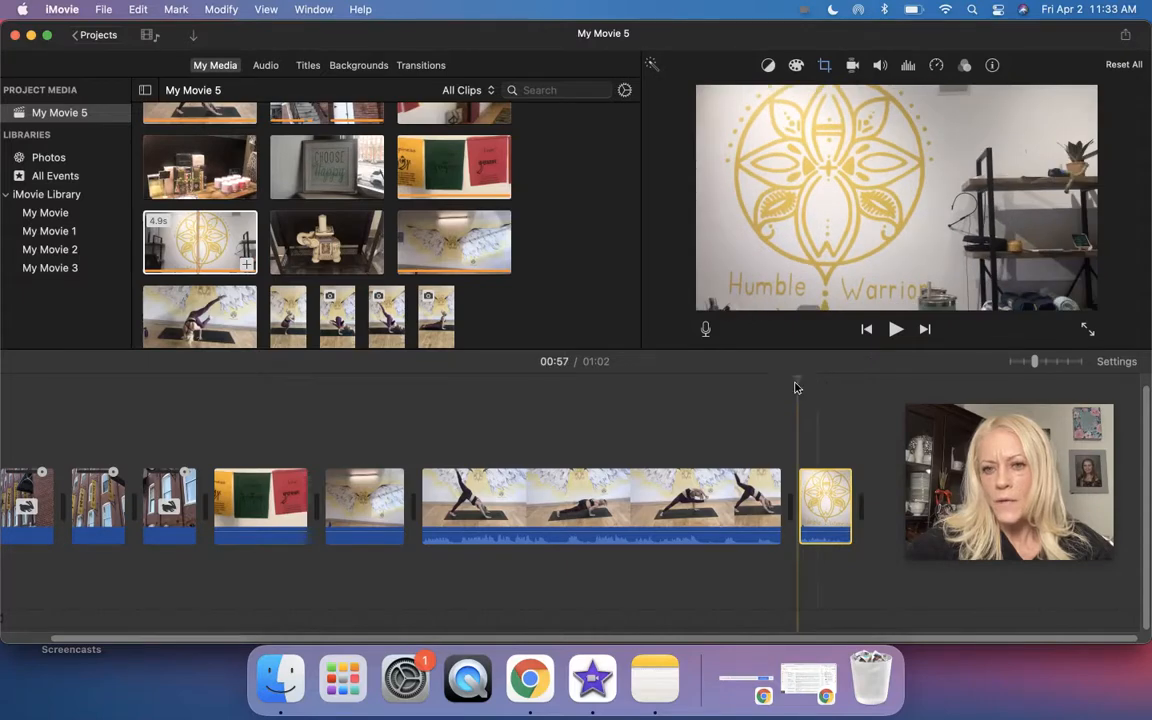
left_click(893, 333)
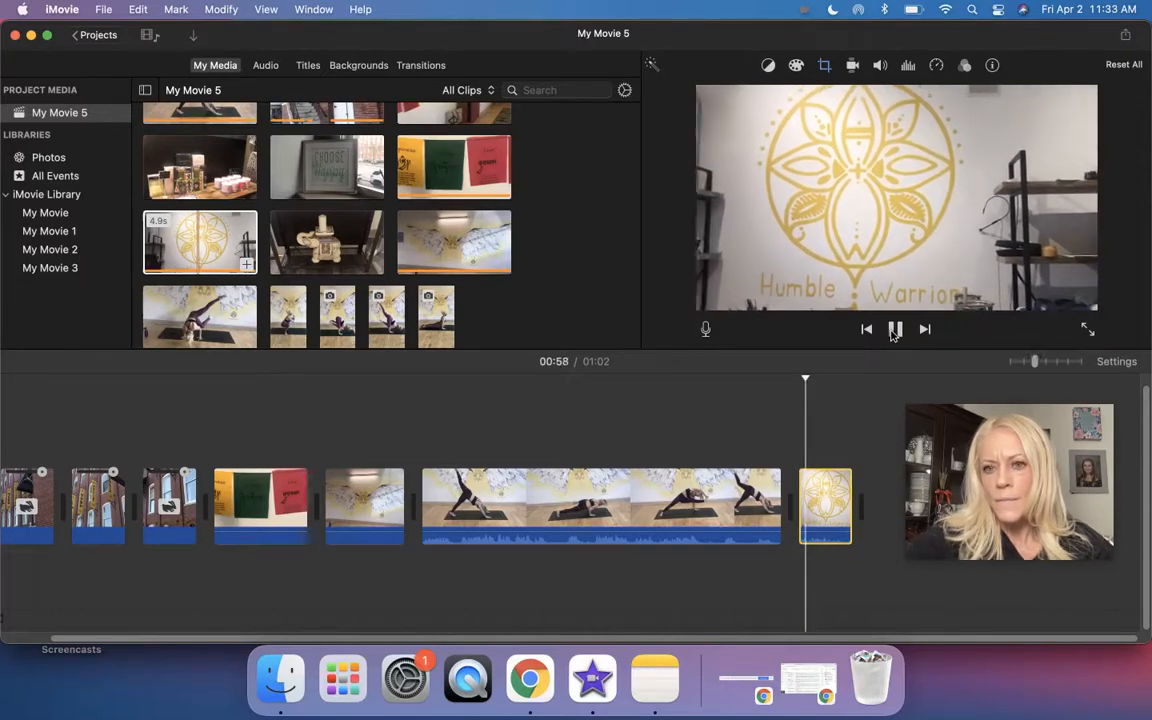
left_click(893, 333)
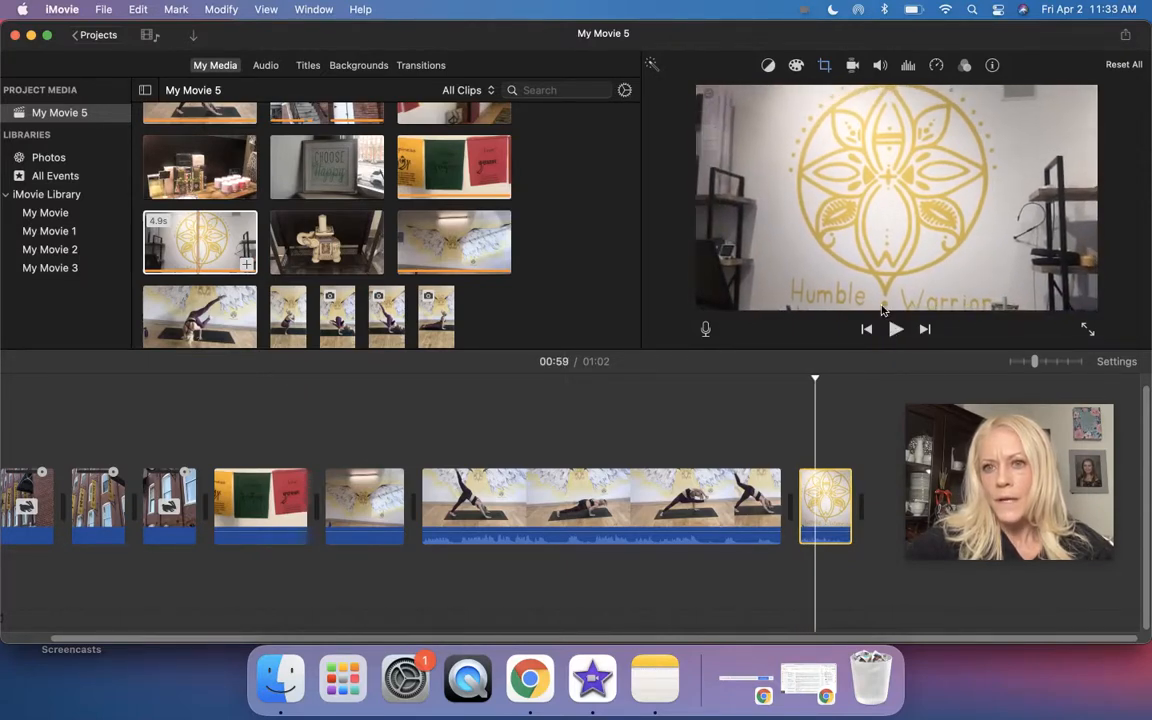
Step: Mute the logo clip's audio and play the clip through to its end
left_click(880, 66)
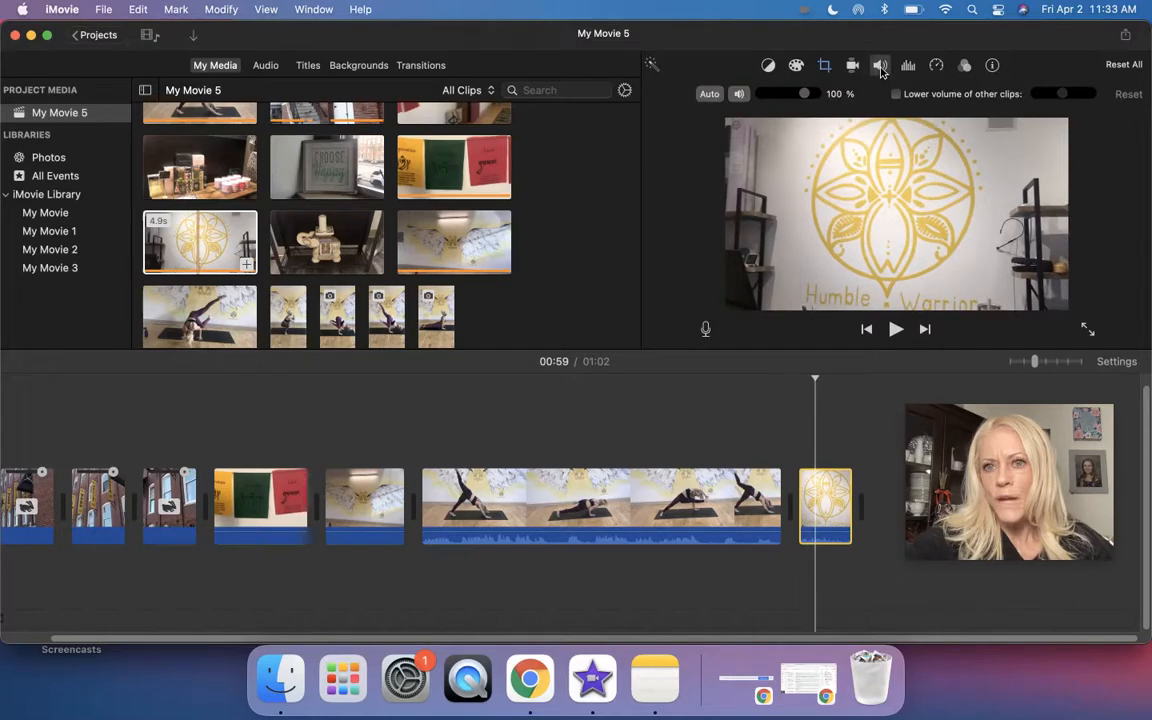
left_click(738, 94)
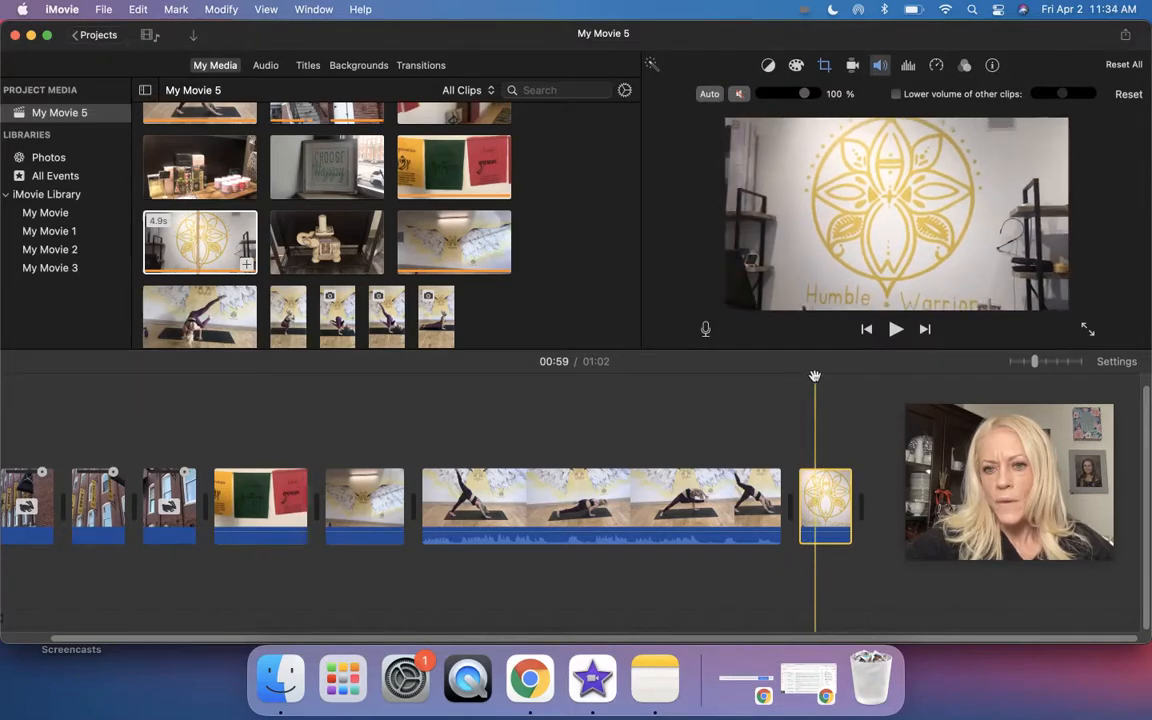
key("space")
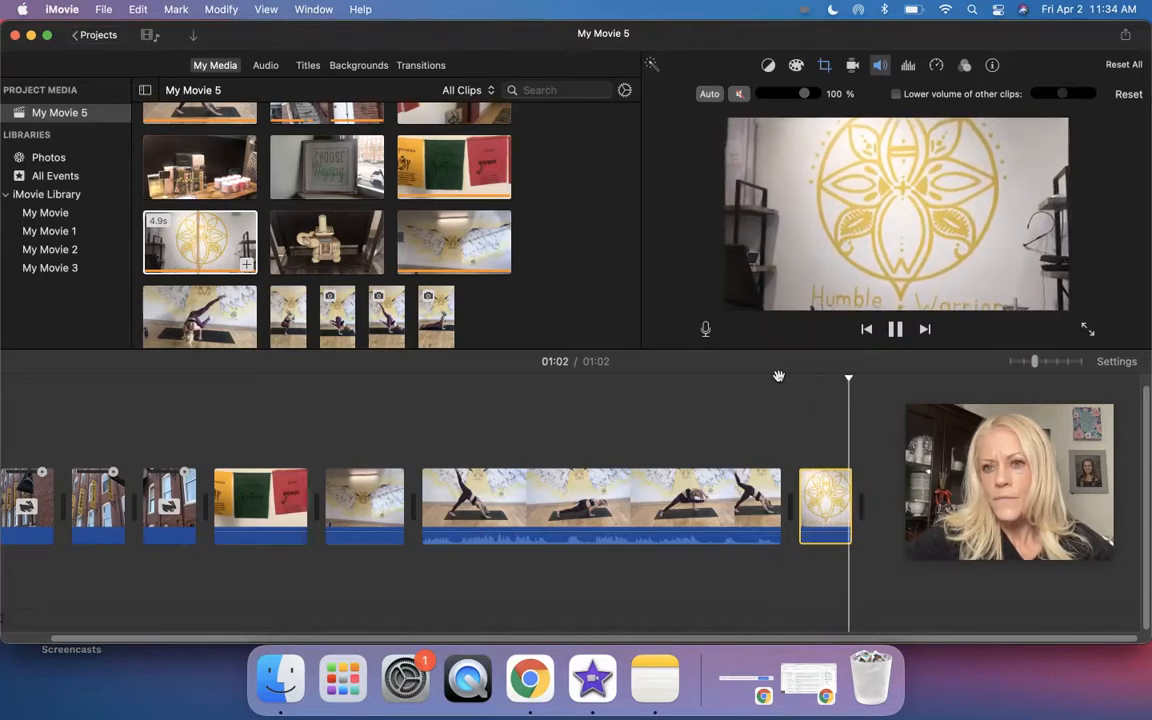
left_click(830, 514)
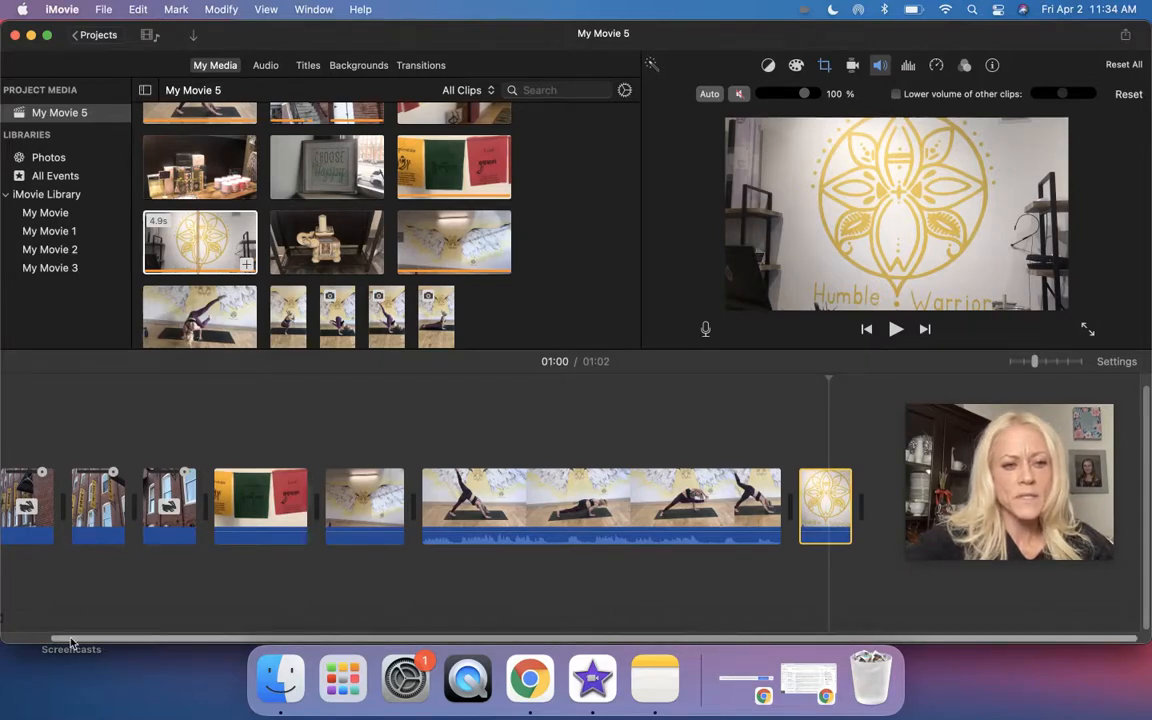
Step: Select the yoga pose clip in the timeline and play a moment near its end
left_click_drag(92, 641, 44, 637)
left_click(512, 517)
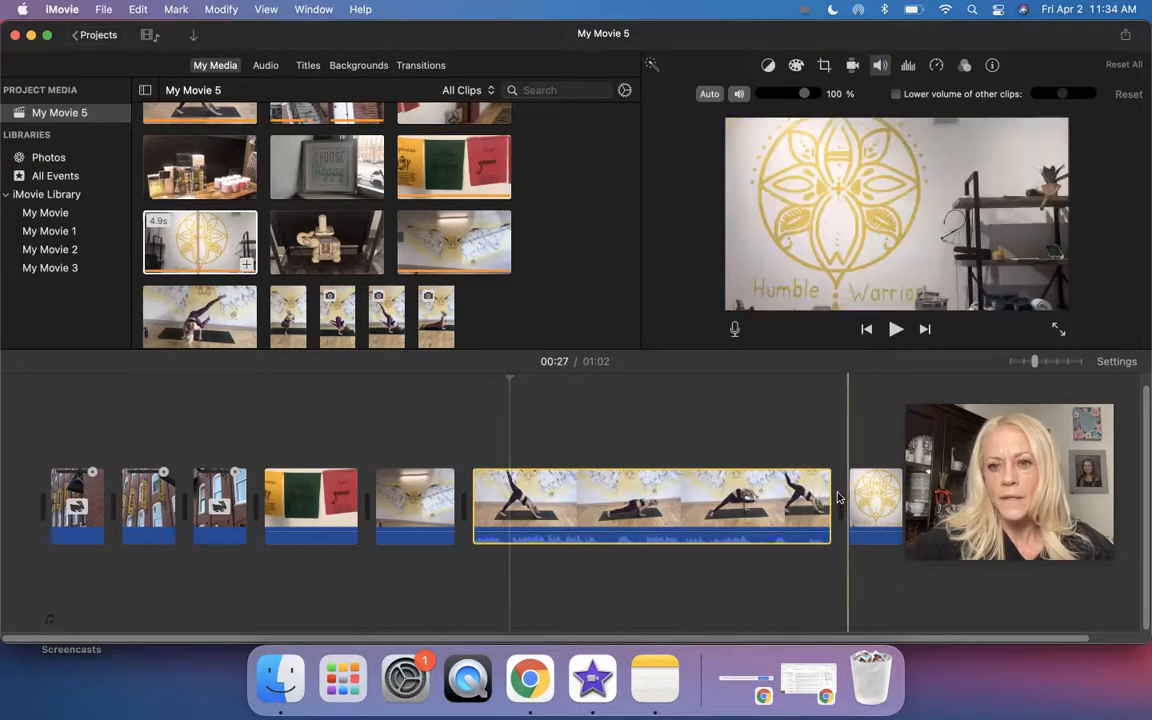
left_click(808, 505)
key("space")
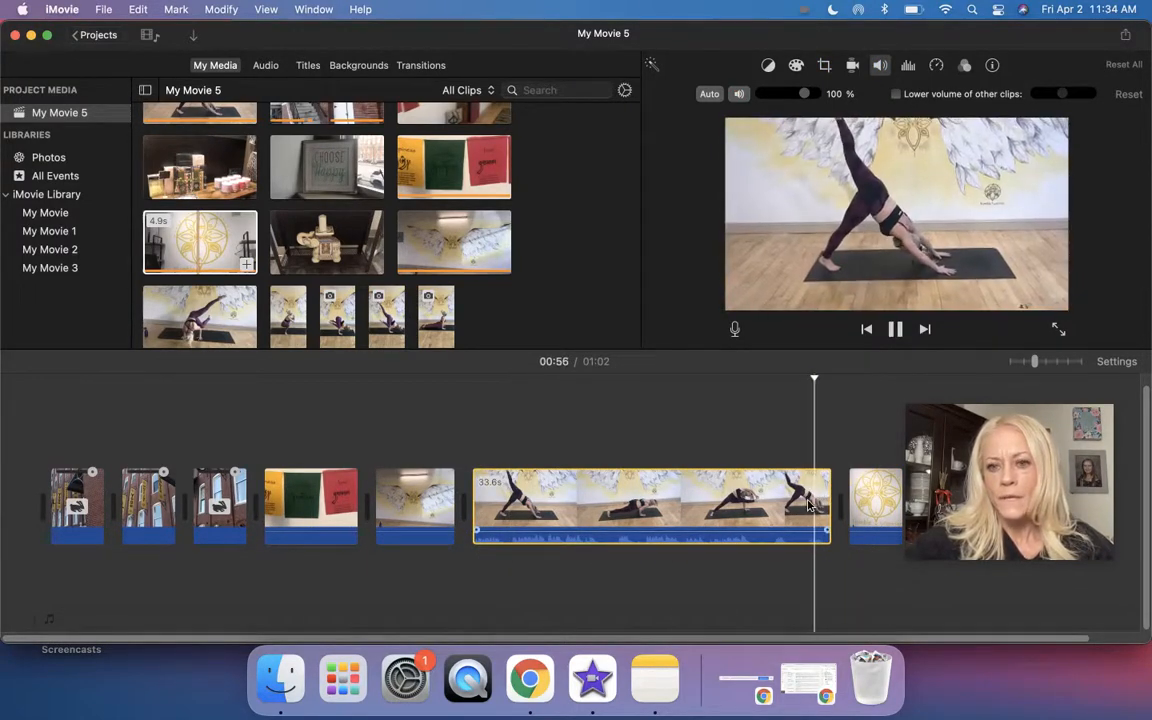
key("space")
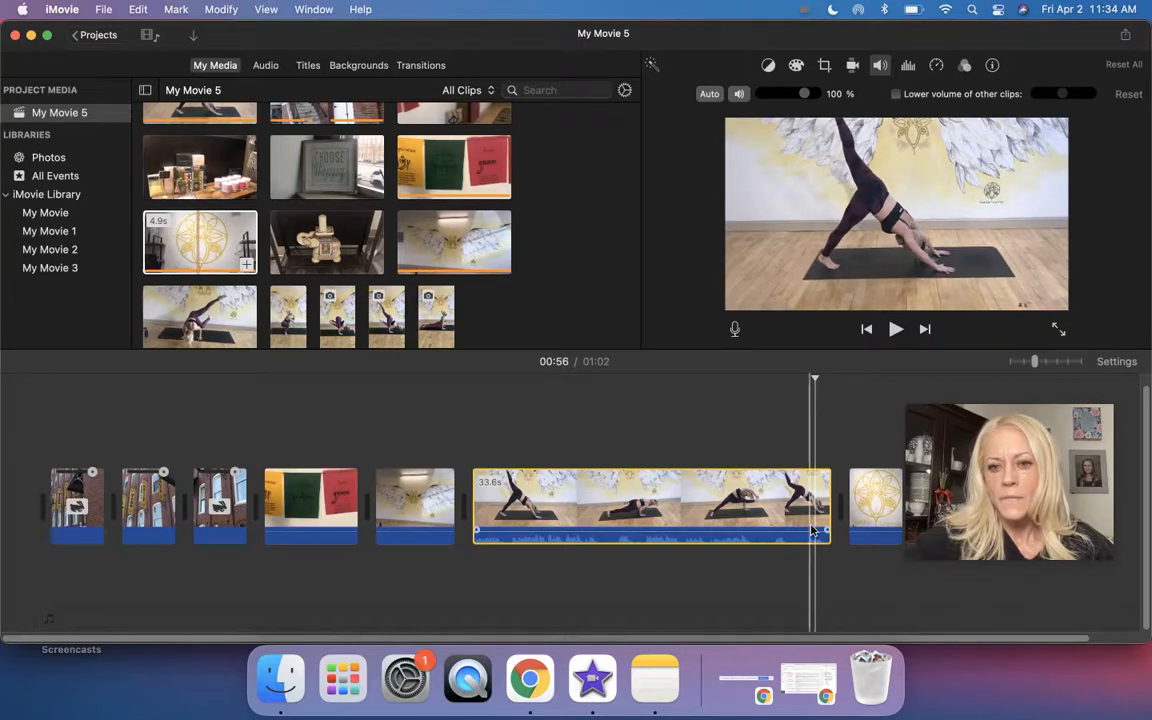
Step: Mute the yoga pose clip's audio and play its last seconds
left_click(880, 66)
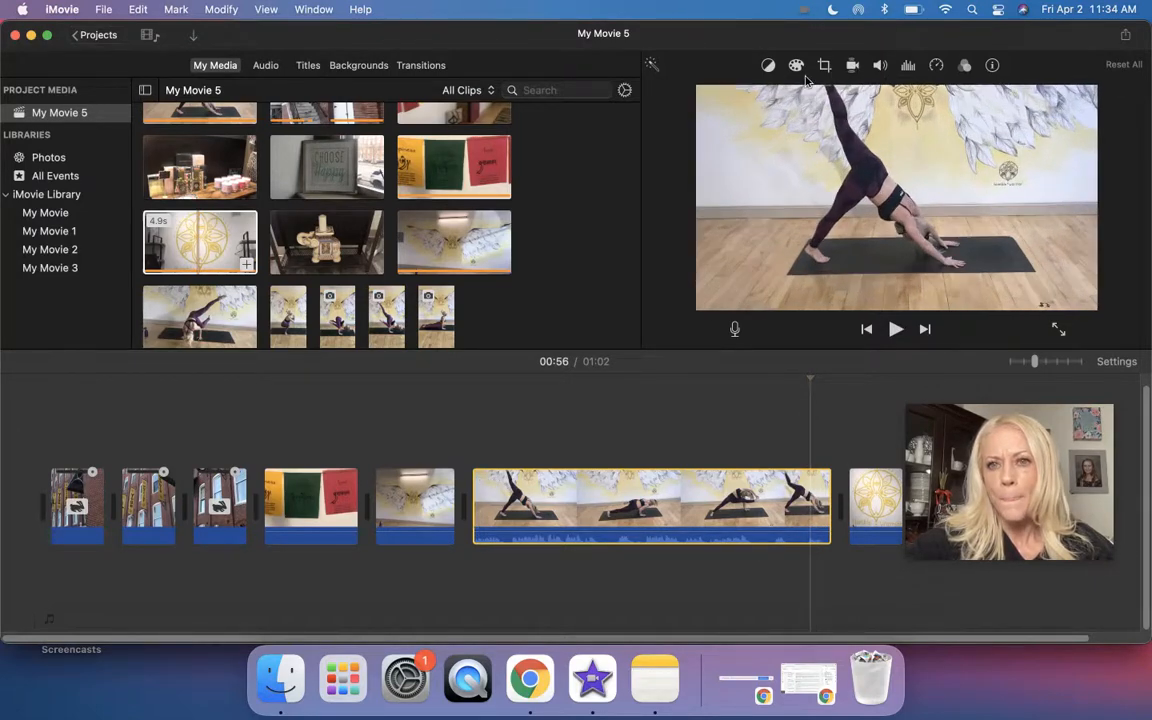
left_click(880, 66)
left_click(738, 93)
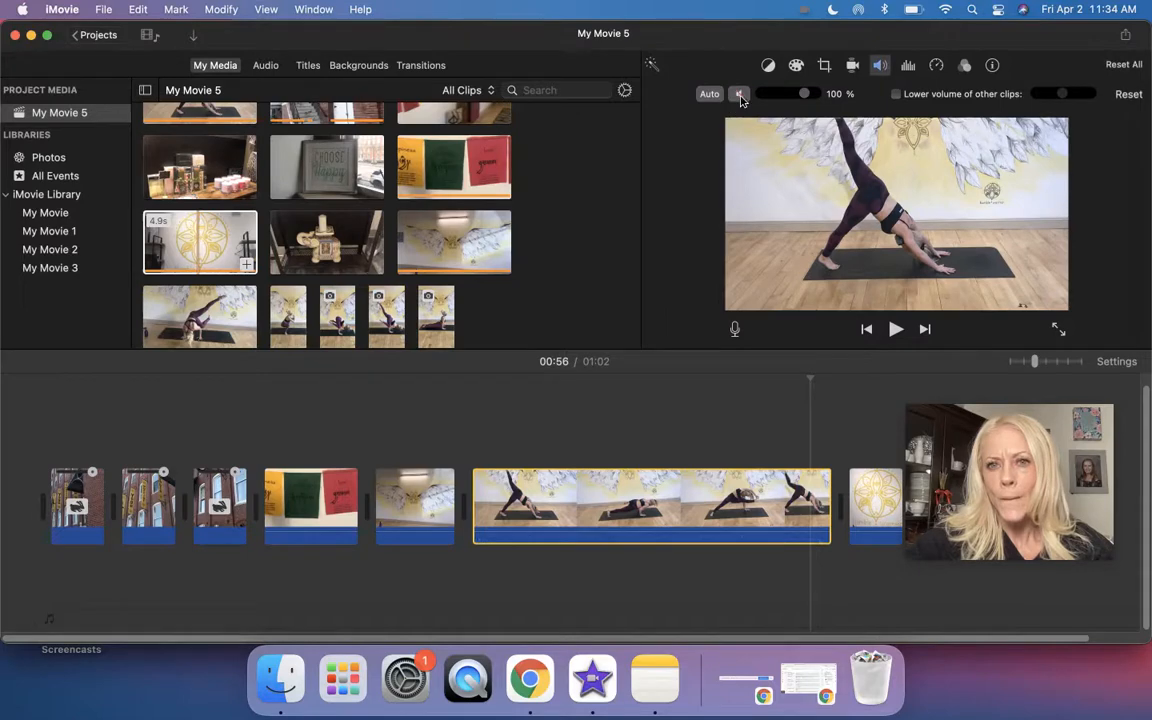
key("space")
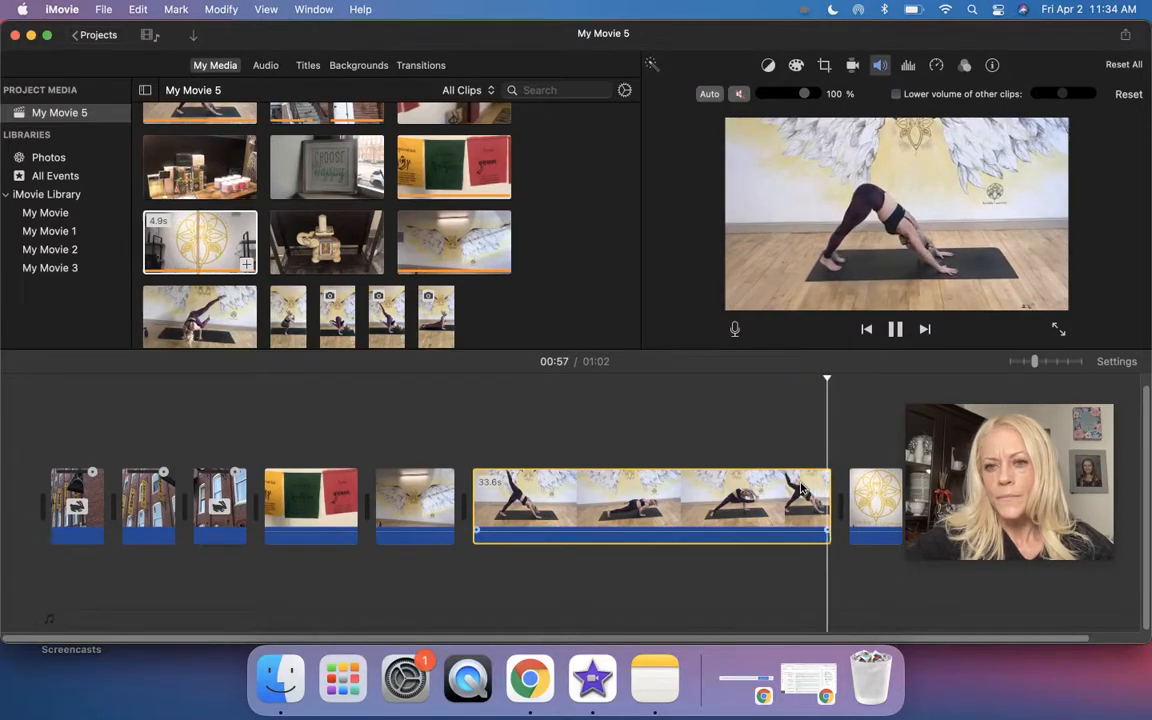
key("space")
Step: Try to extend the end of the yoga pose clip in the timeline
left_click(806, 512)
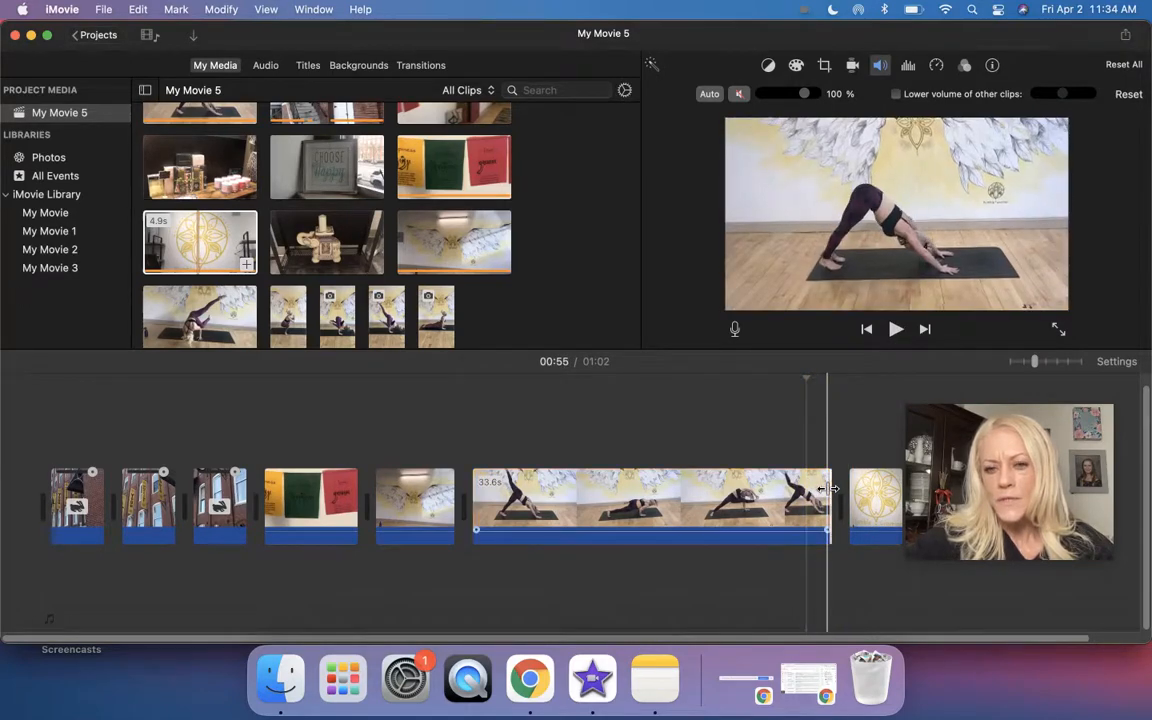
mouse_move(826, 489)
left_mouse_down()
mouse_move(760, 490)
mouse_move(842, 495)
left_mouse_up()
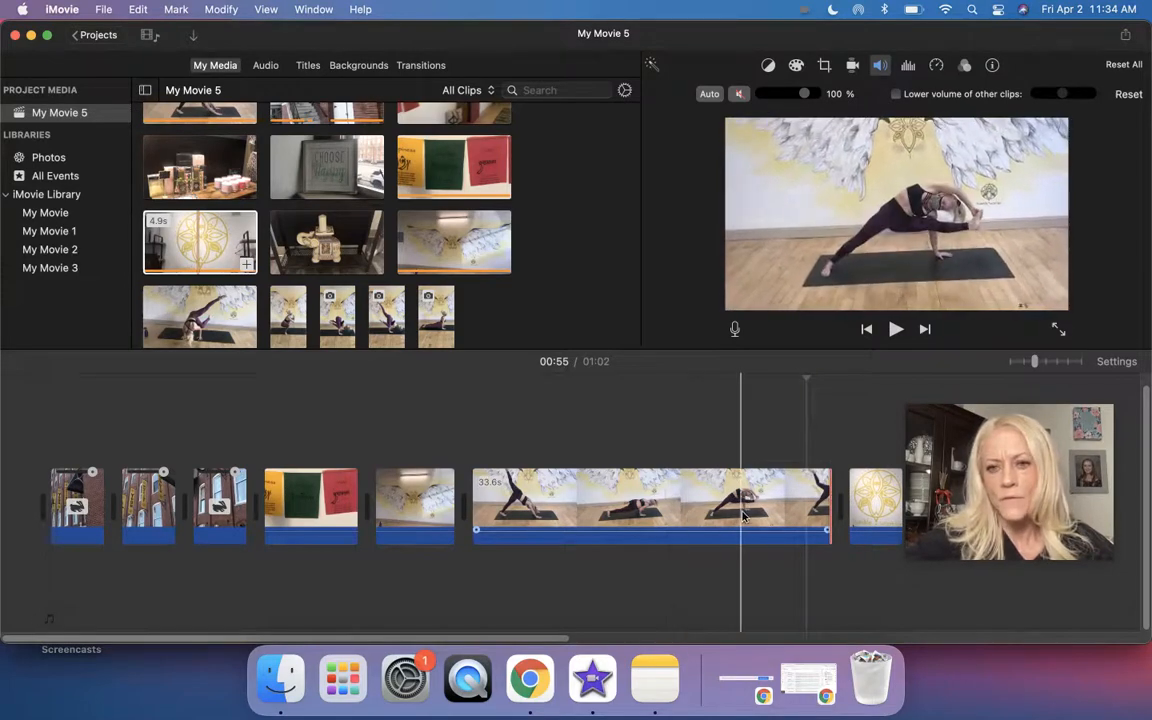
left_click(485, 640)
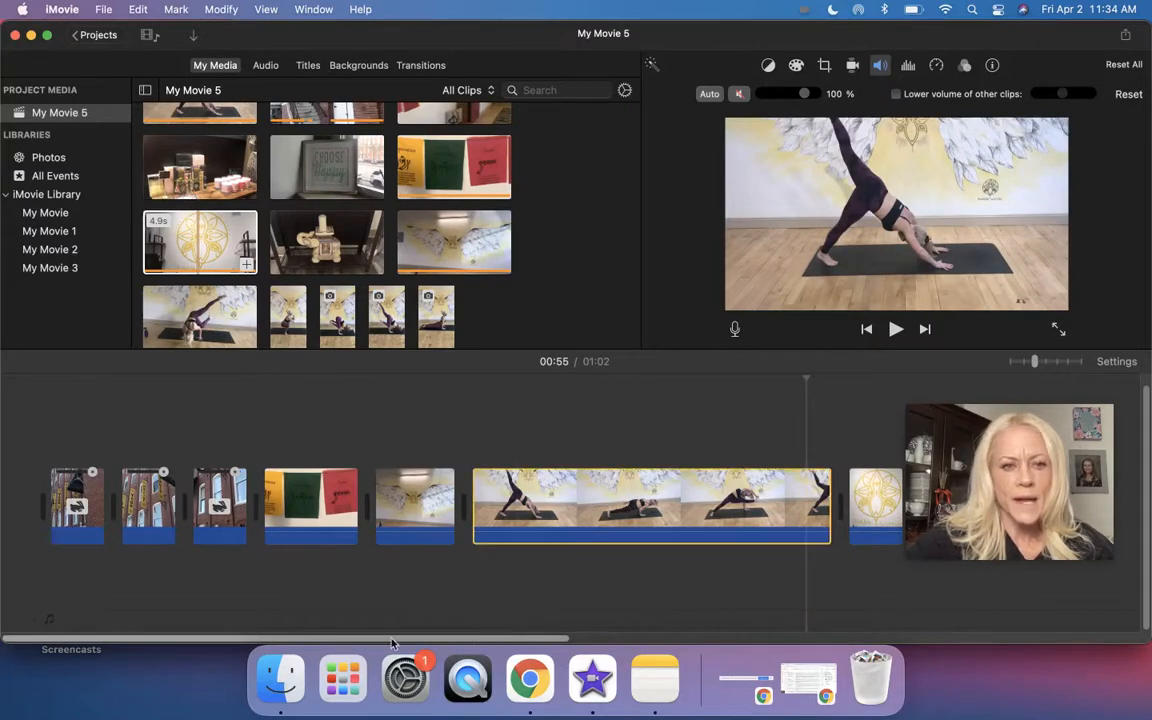
Step: Browse the available transitions and play the movie from the beginning through the first two building segments
left_click(423, 65)
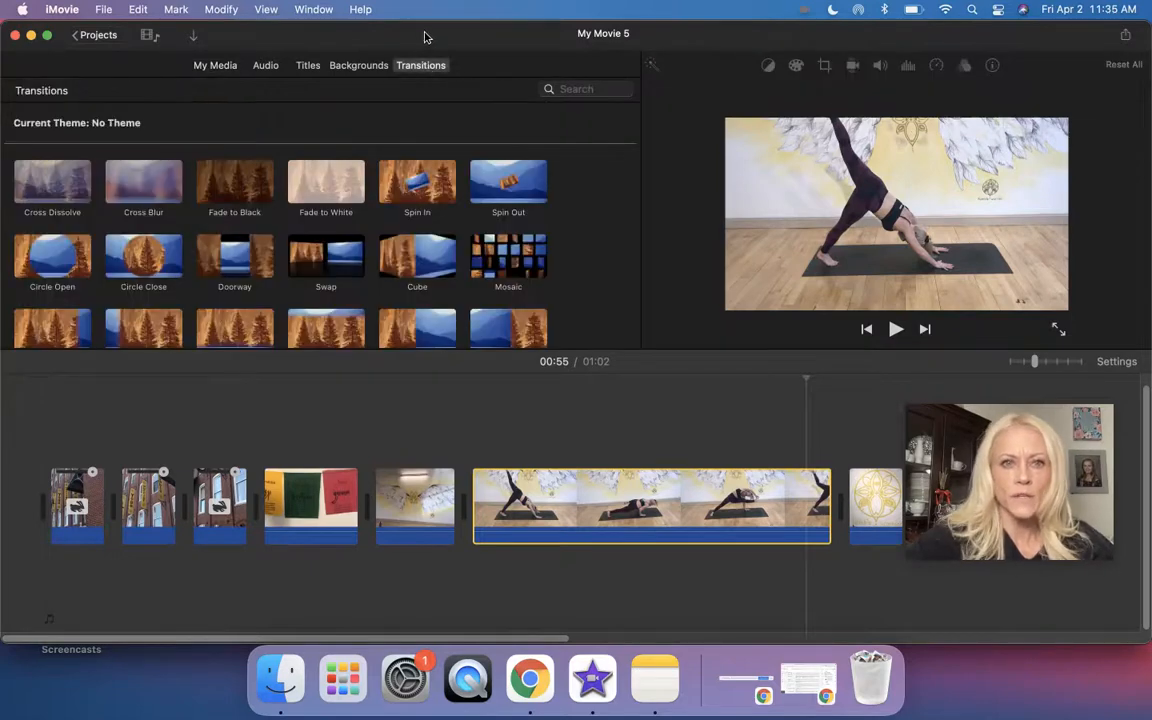
mouse_move(425, 40)
left_mouse_down()
mouse_move(481, 36)
mouse_move(432, 40)
left_mouse_up()
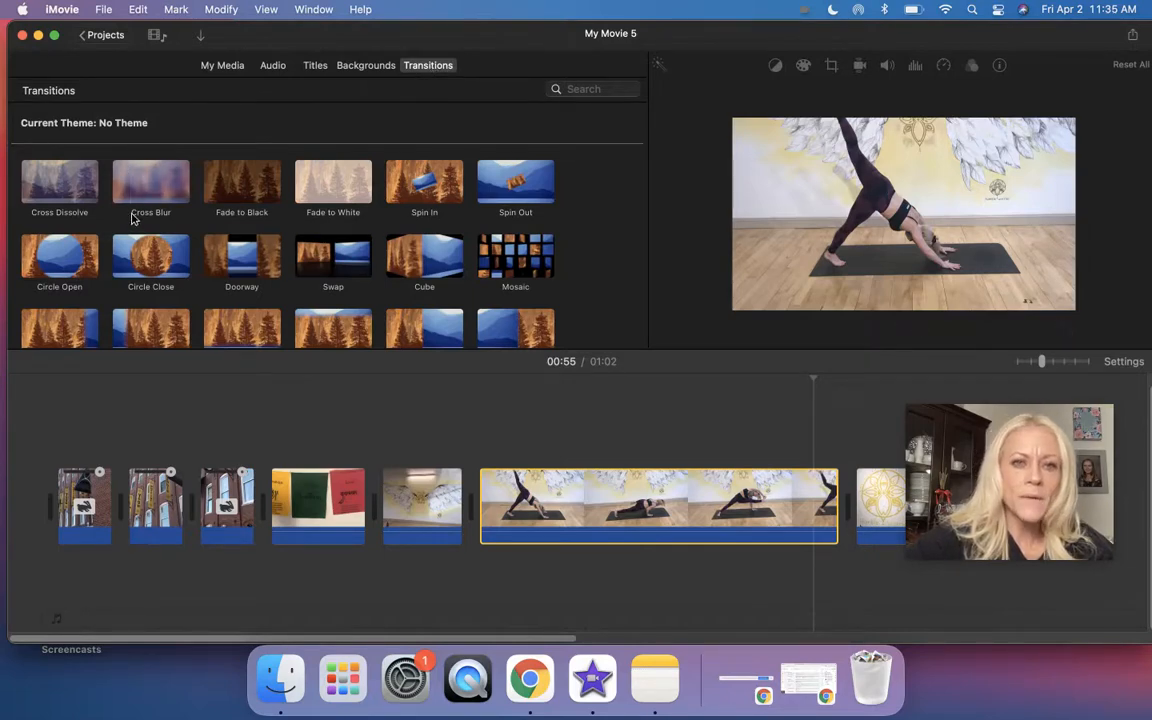
scroll(133, 220, "down", 2)
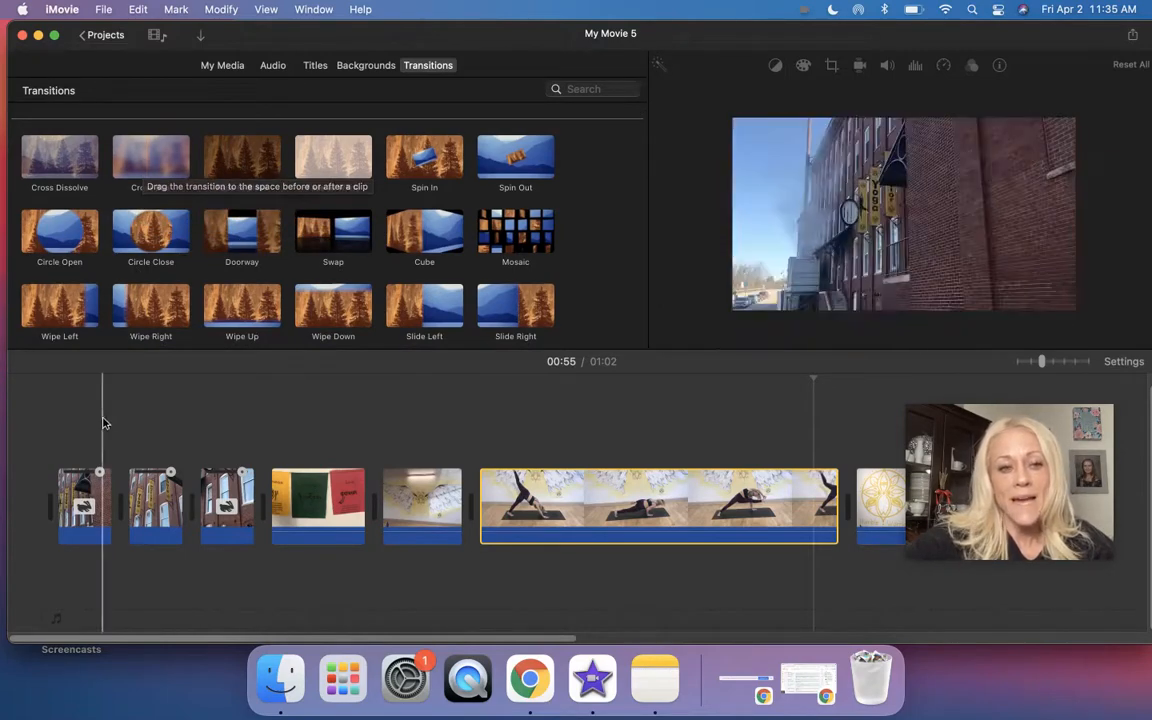
left_click(55, 397)
key("space")
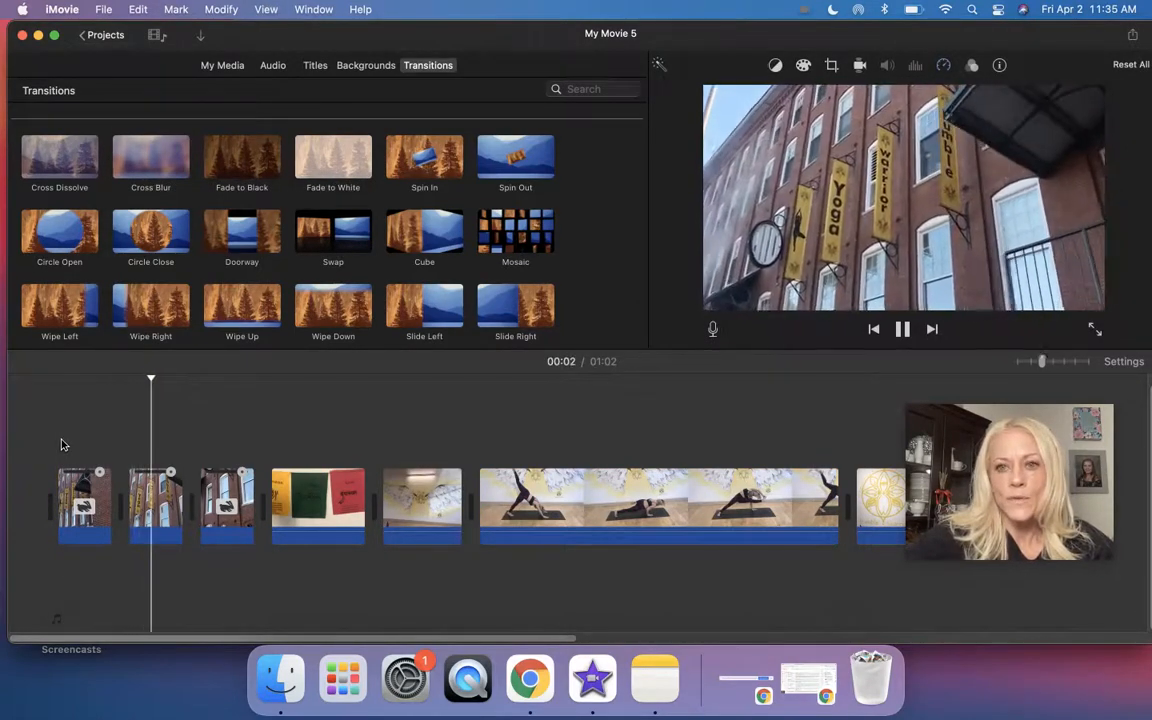
key("space")
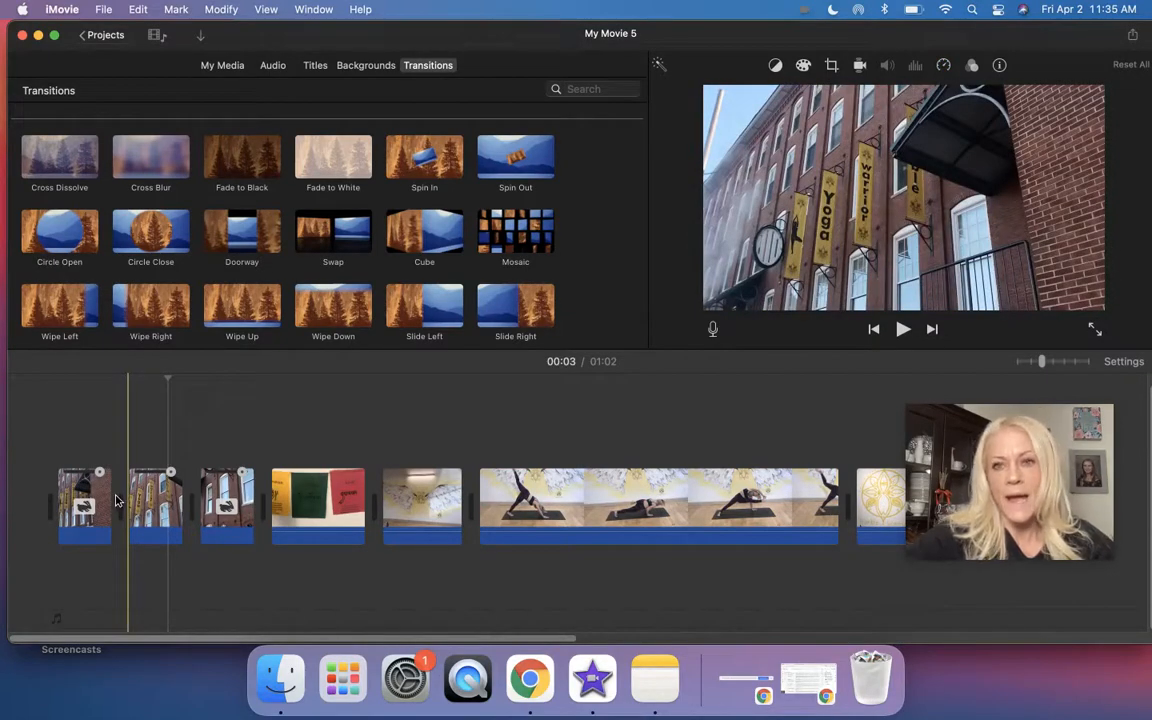
Step: Add a Cross Blur transition between the first two building segments, set its duration to 2.0 s, and play across it
mouse_move(150, 171)
left_mouse_down()
mouse_move(122, 196)
mouse_move(119, 504)
left_mouse_up()
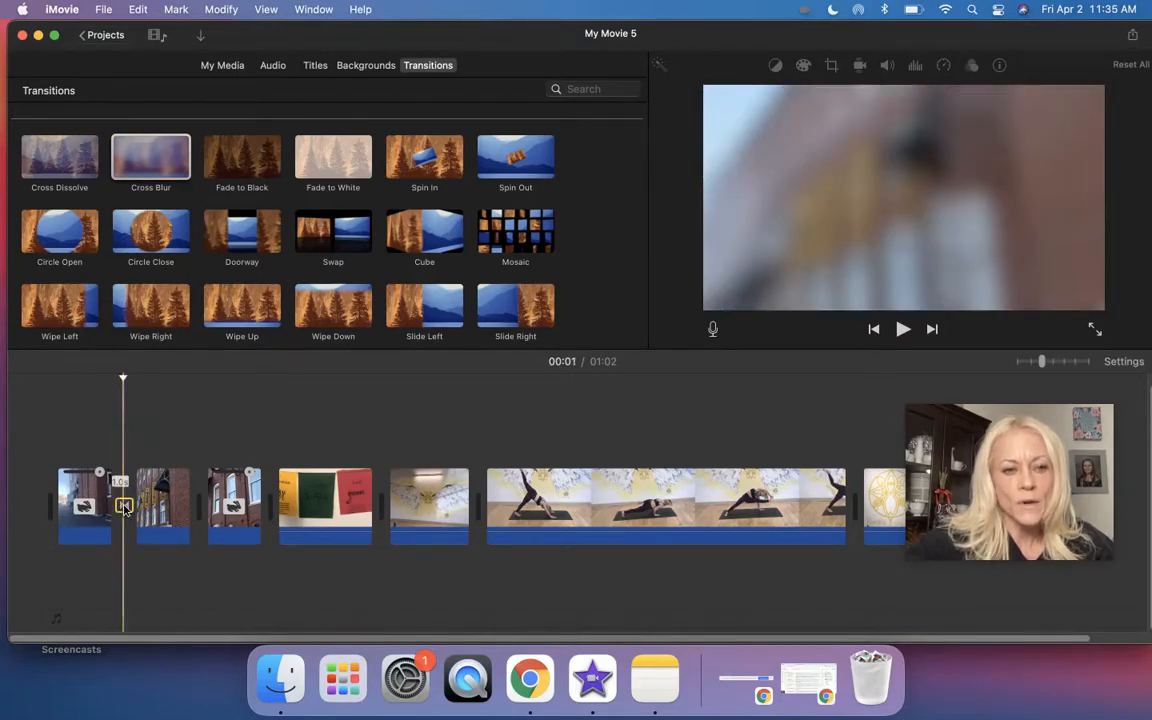
double_click(124, 508)
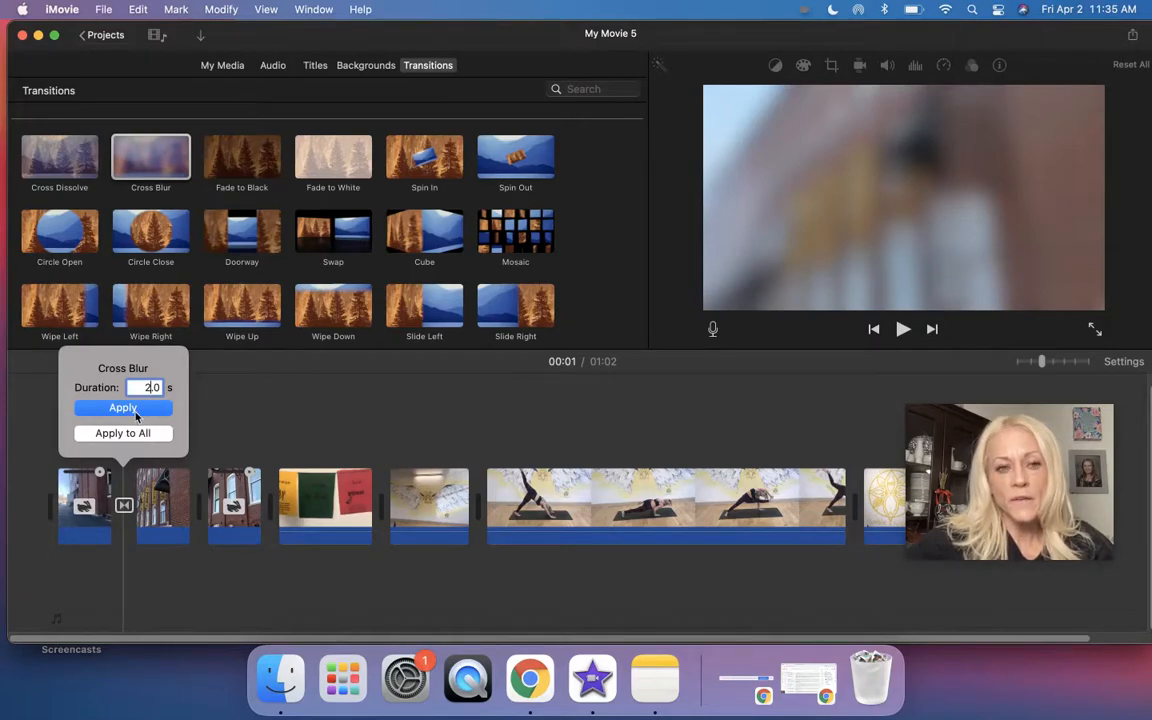
left_click(137, 410)
left_click(94, 440)
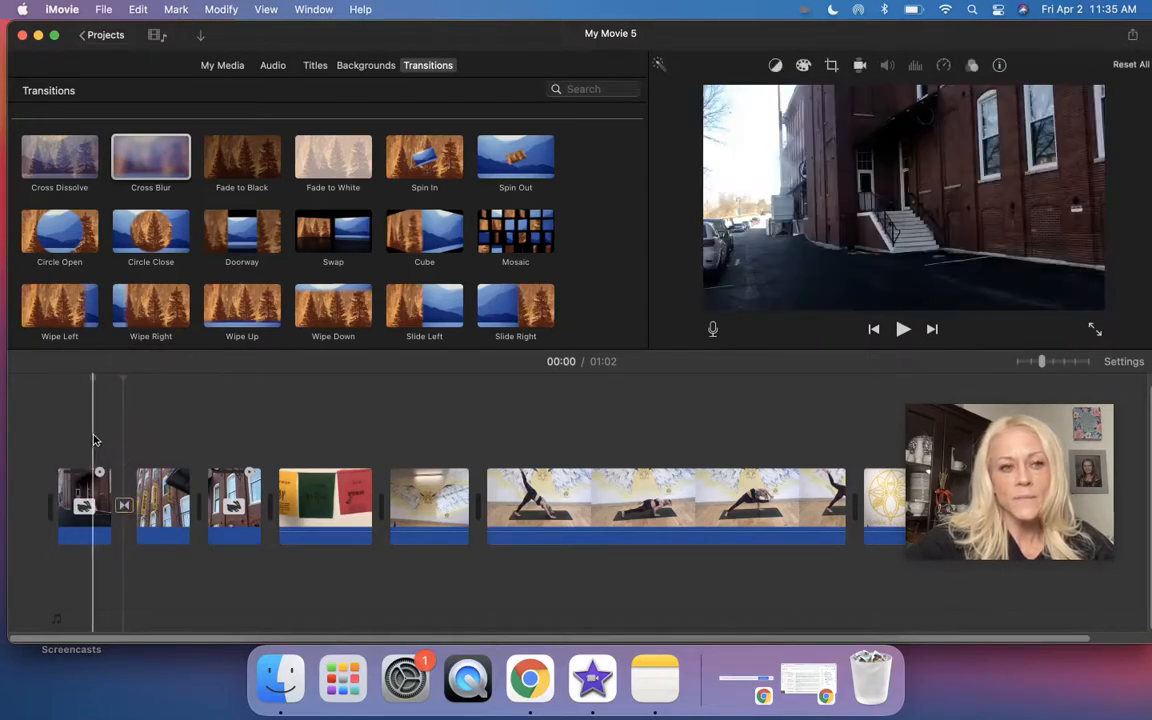
key("space")
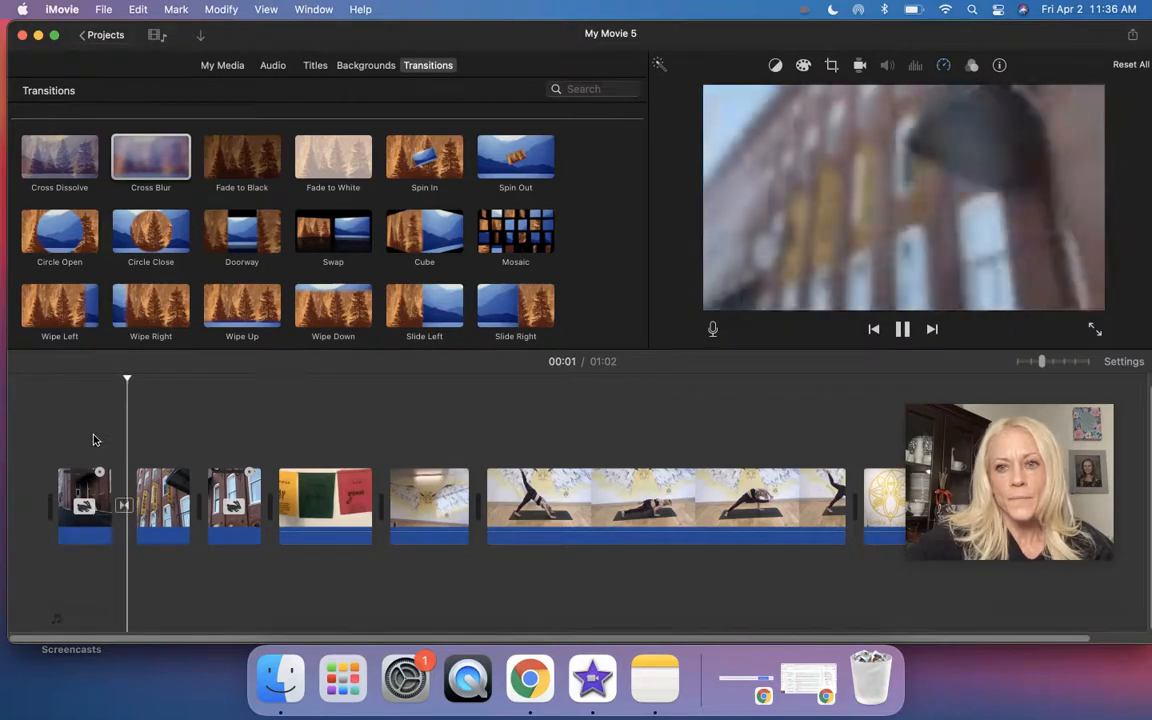
key("space")
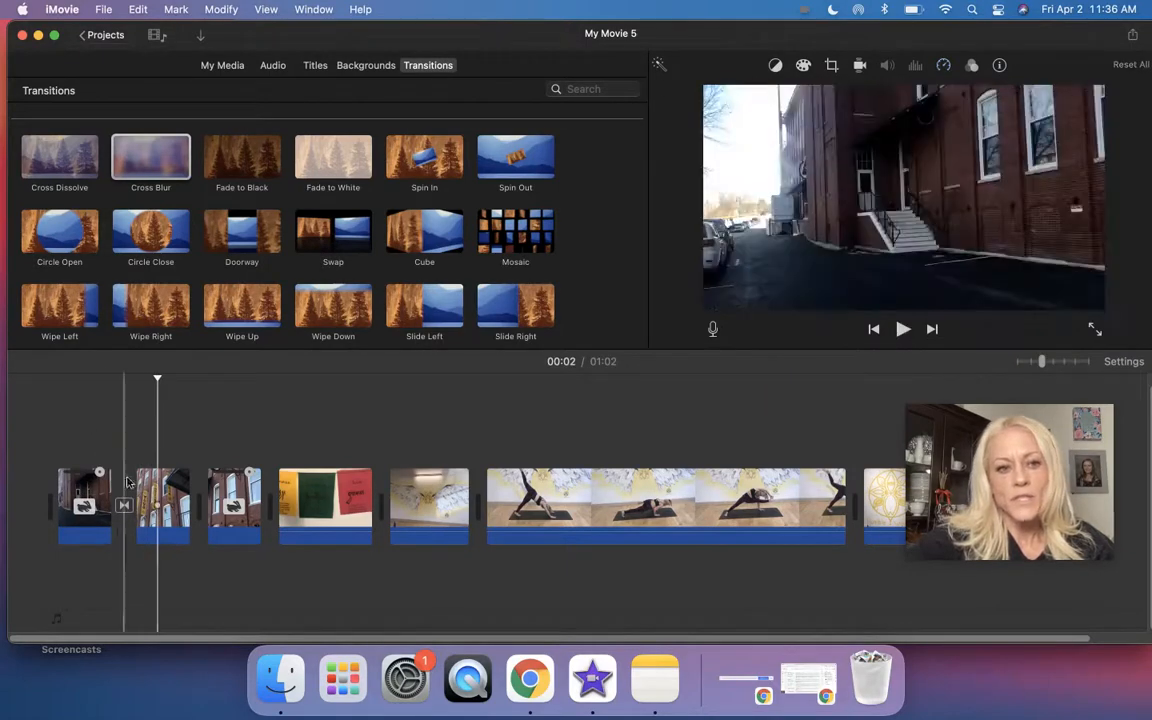
Step: Replace the transition between the first two building segments with a fresh Cross Blur and play across it
left_click(124, 505)
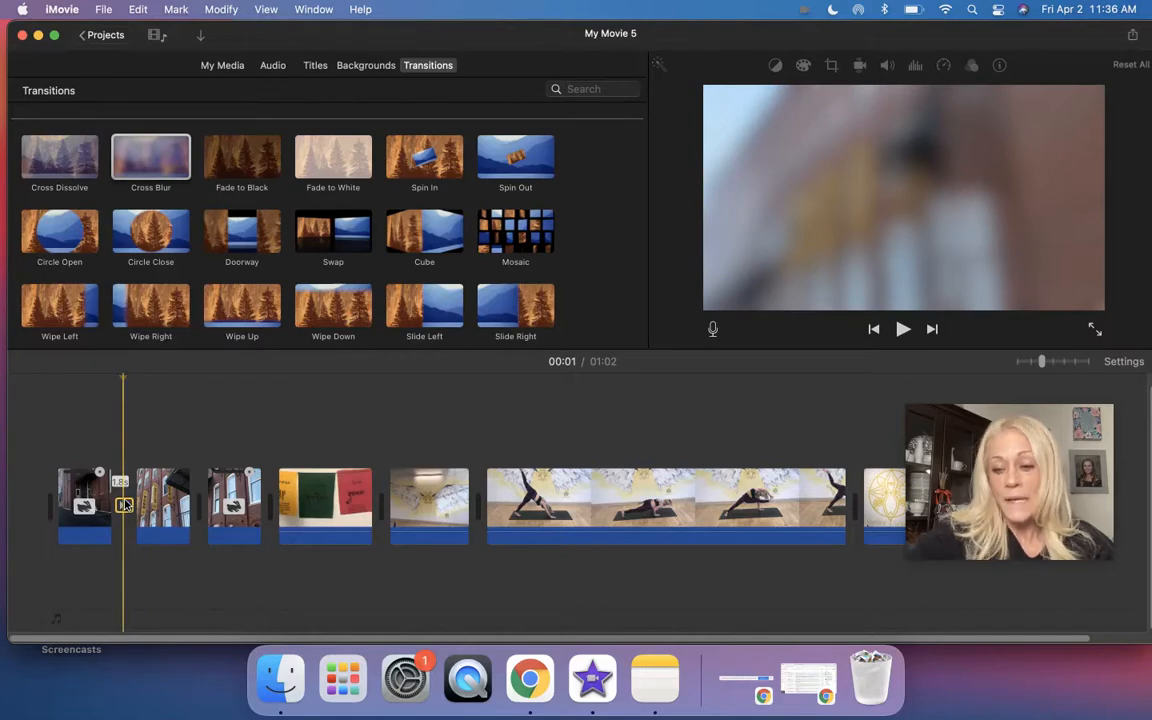
key("Delete")
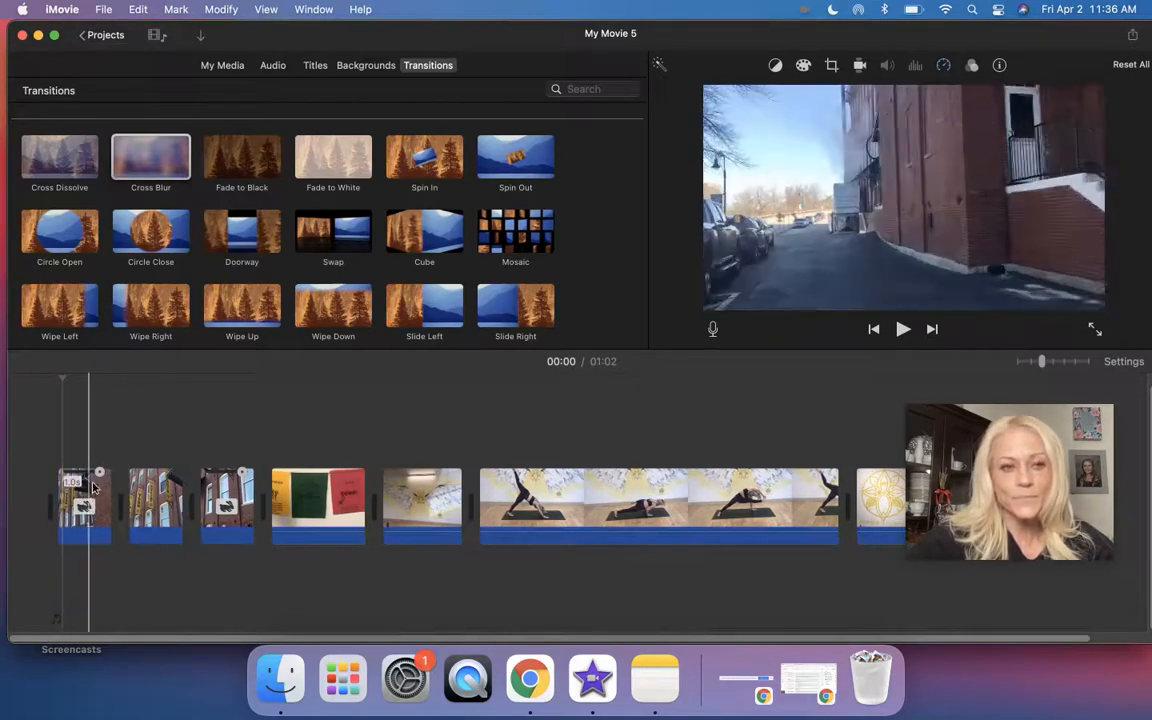
left_click_drag(150, 160, 123, 505)
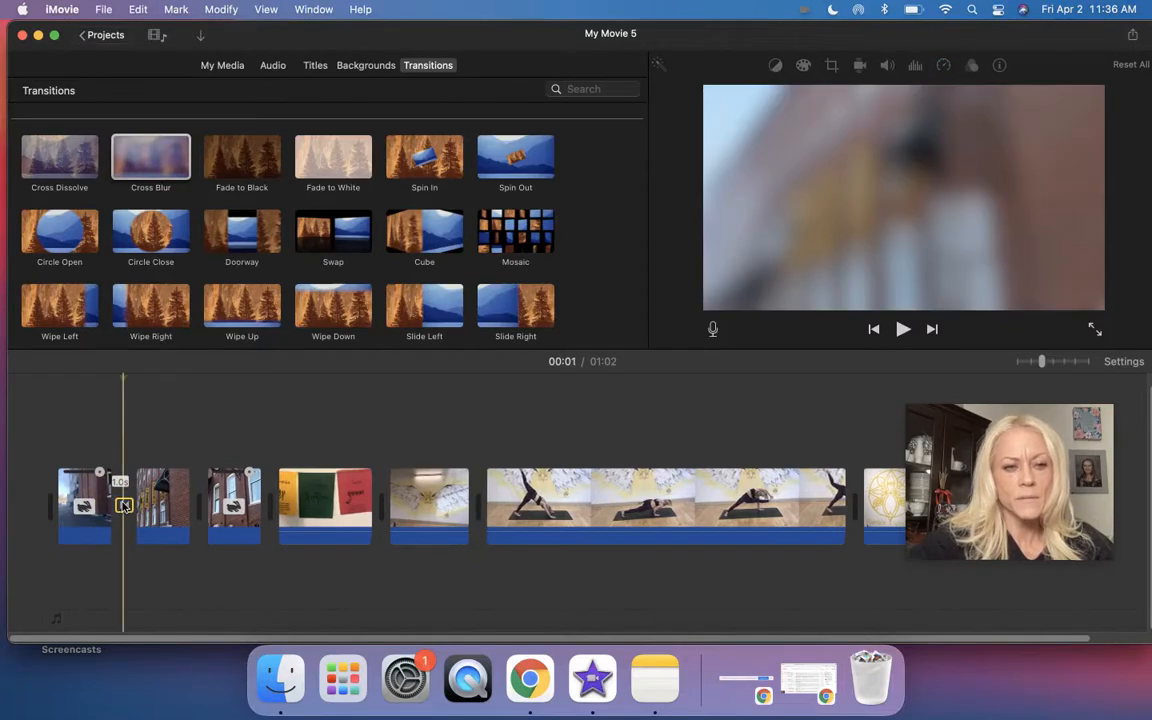
left_click(95, 508)
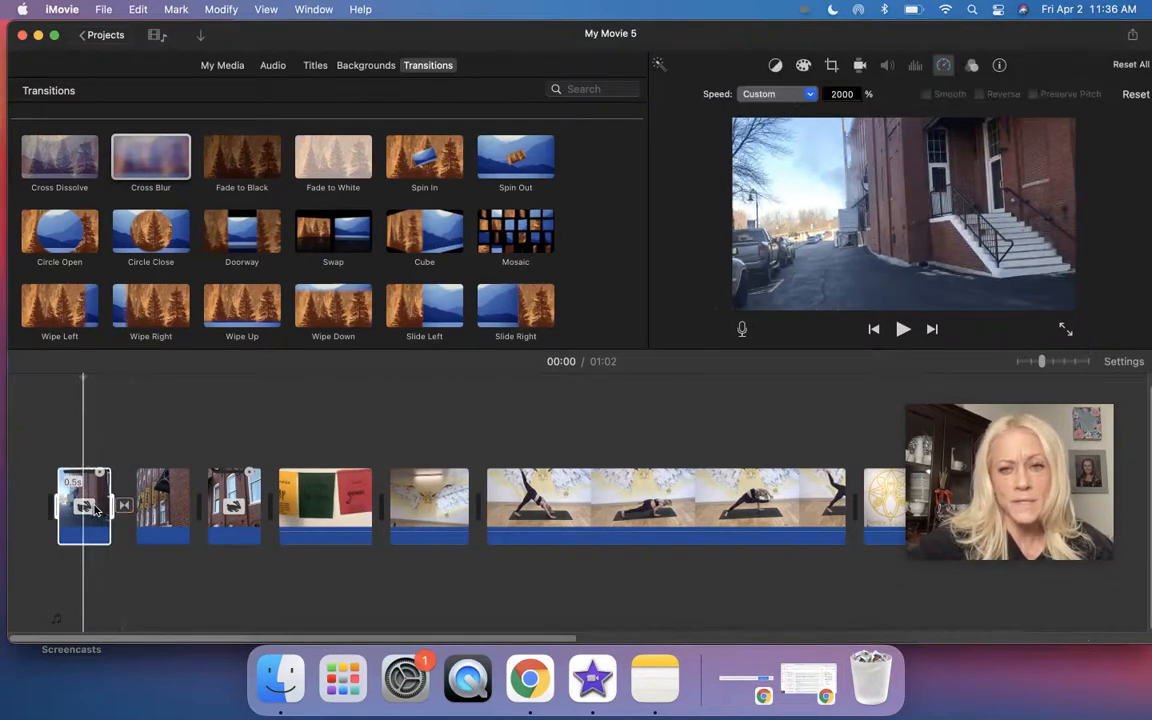
key("space")
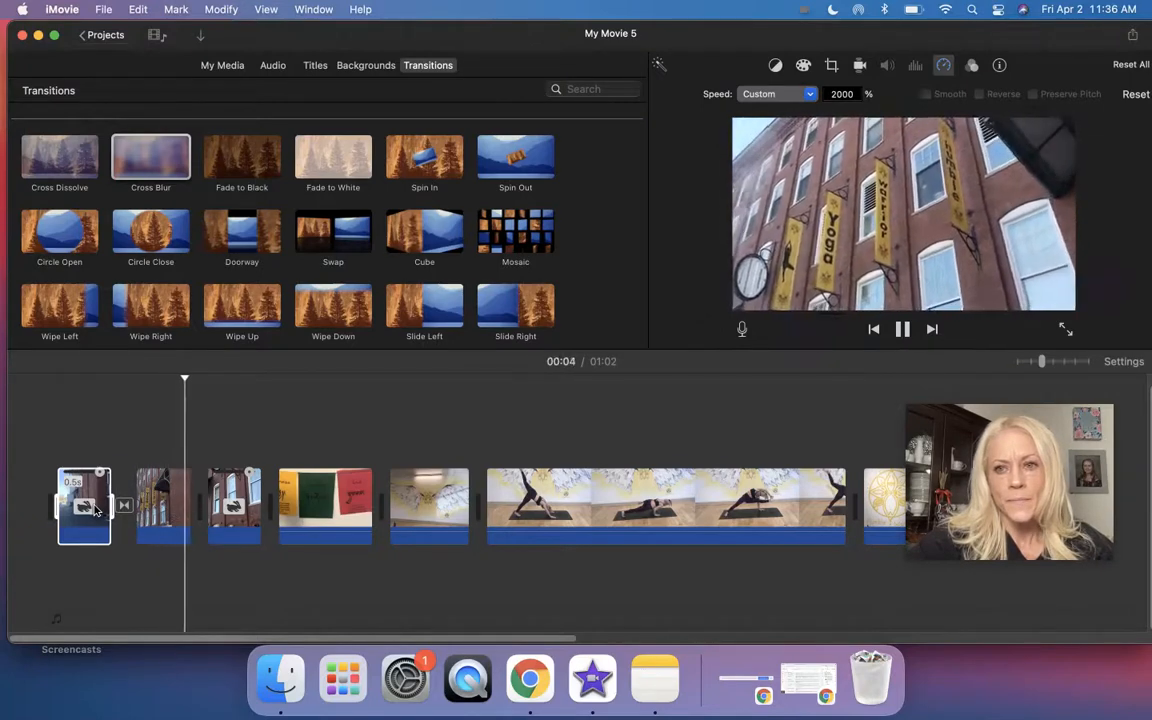
key("space")
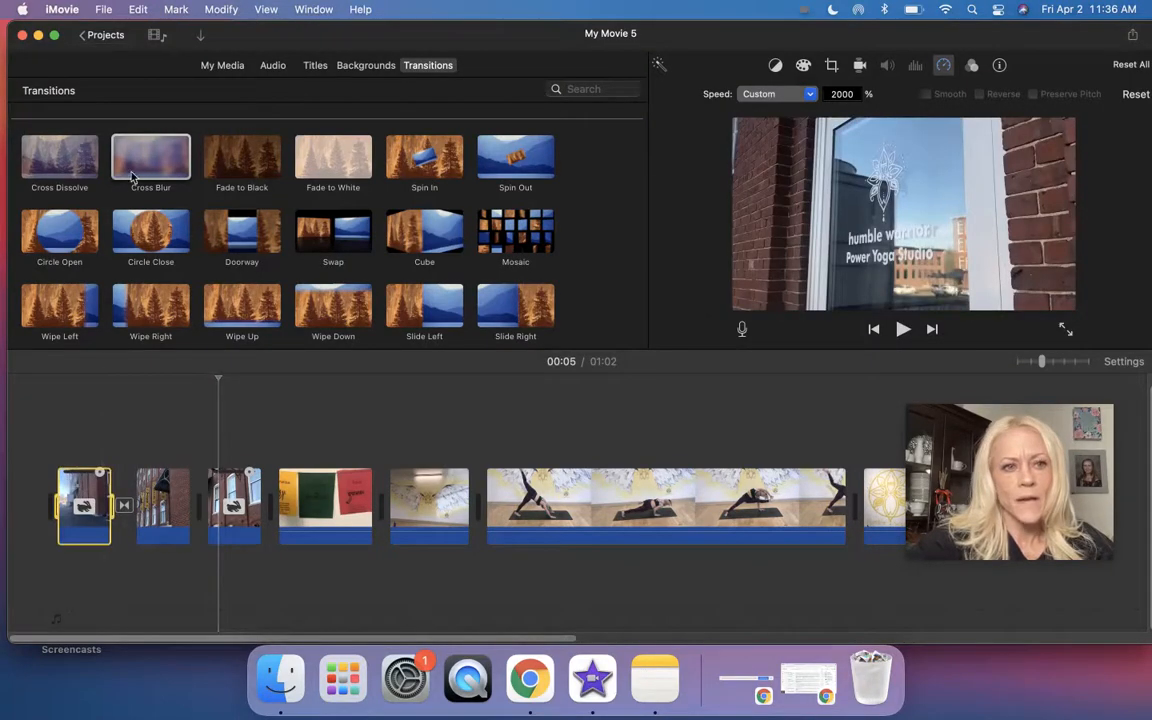
Step: Add Cross Blur transitions between the second and third building segments, before the prayer flags clip, and between the flags and the wings mural
left_click_drag(133, 176, 202, 506)
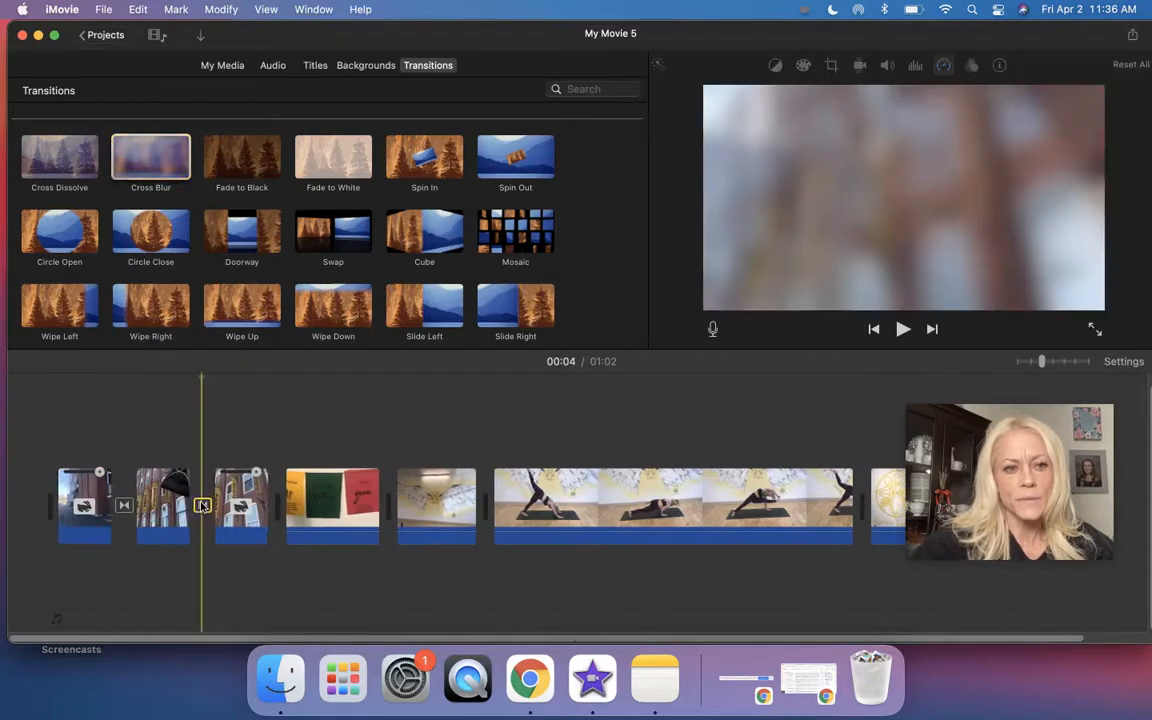
left_click_drag(168, 172, 280, 506)
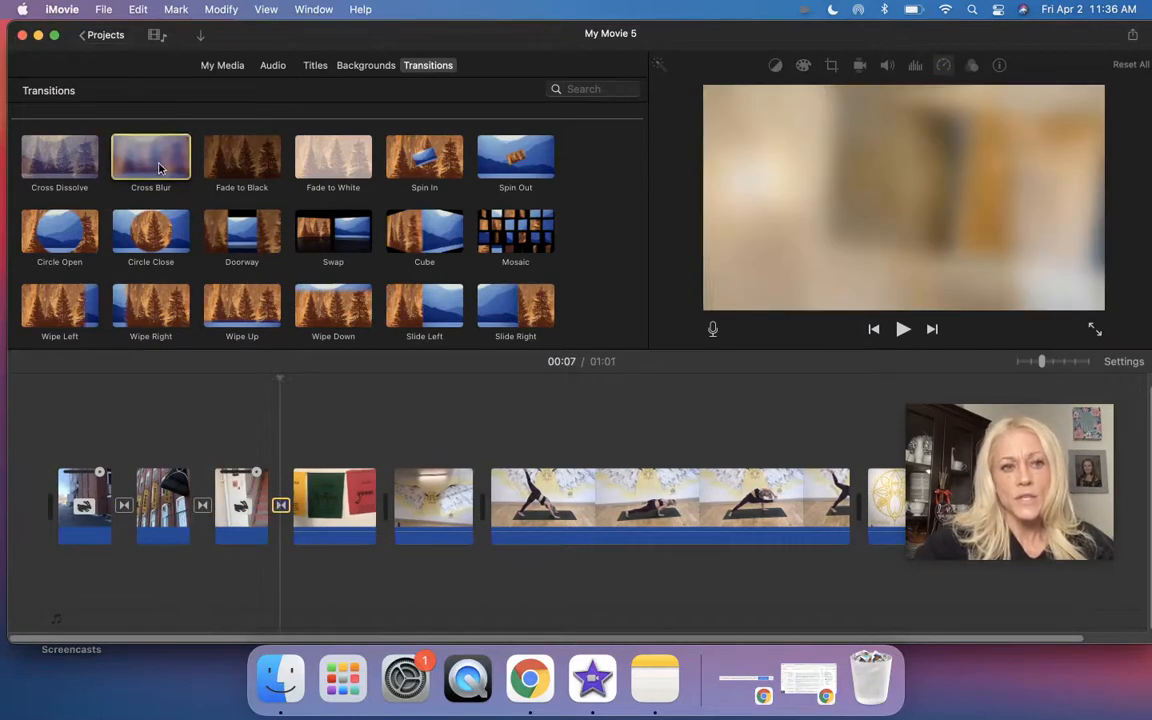
left_click_drag(158, 168, 376, 505)
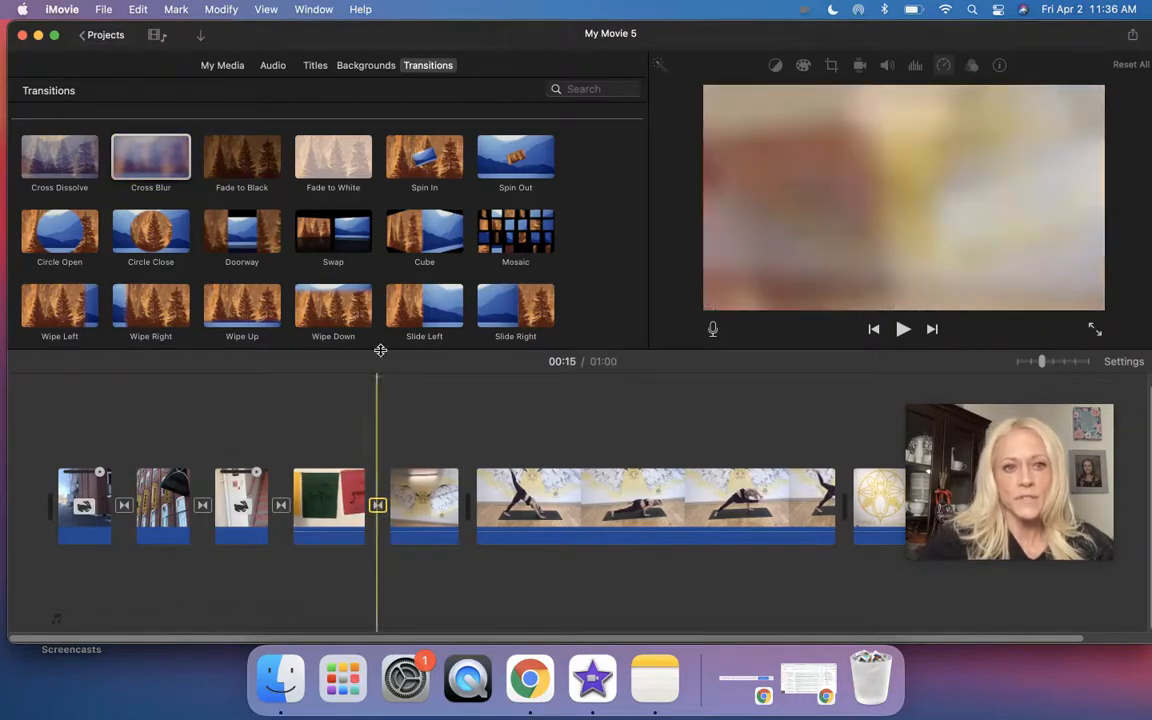
Step: Add a Cube transition between the wings mural clip and the yoga pose clip, and play across it
left_click_drag(418, 240, 461, 506)
left_click(428, 503)
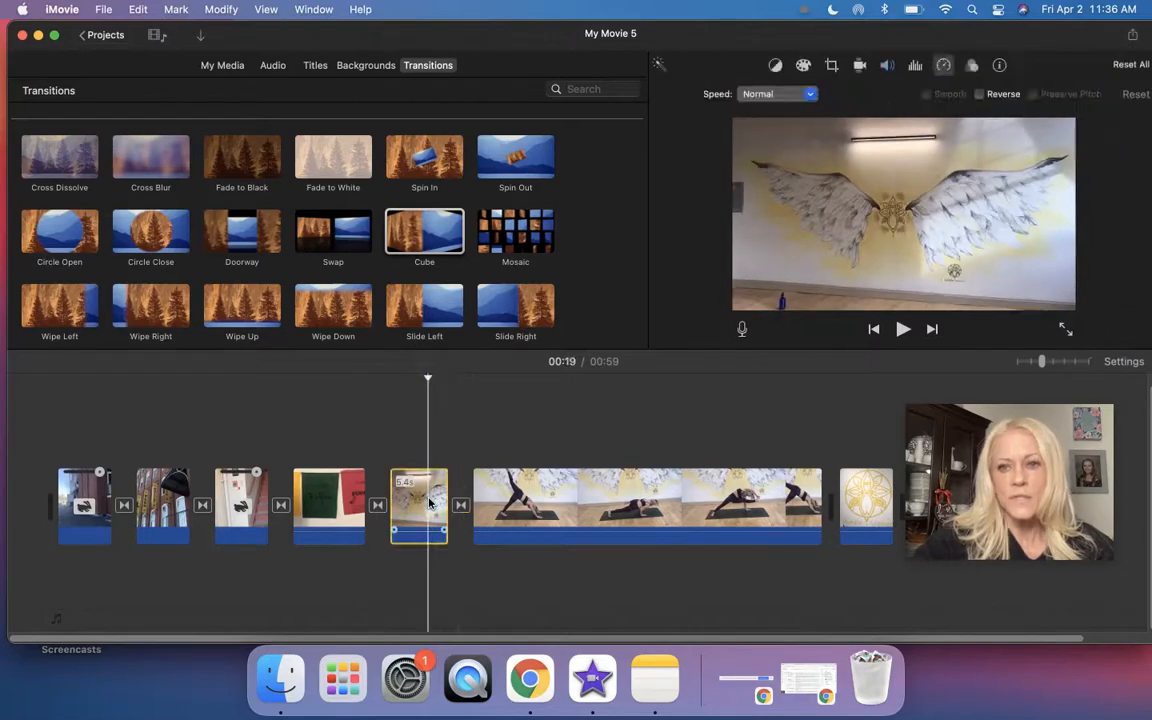
key("space")
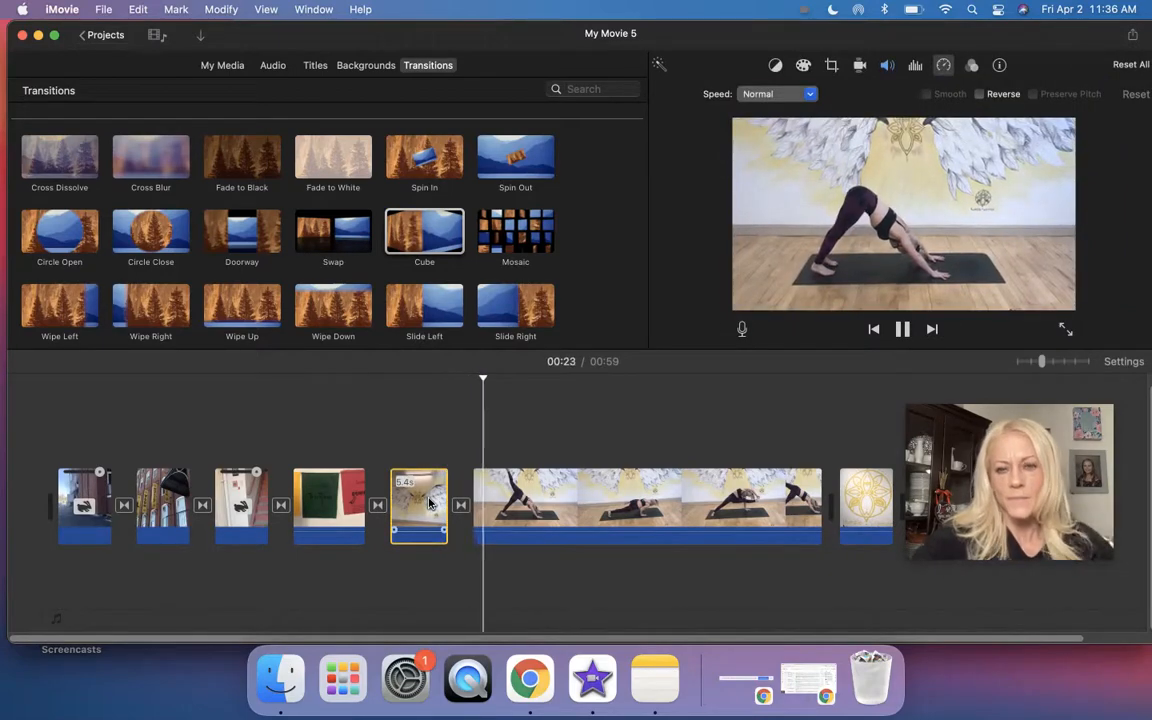
key("space")
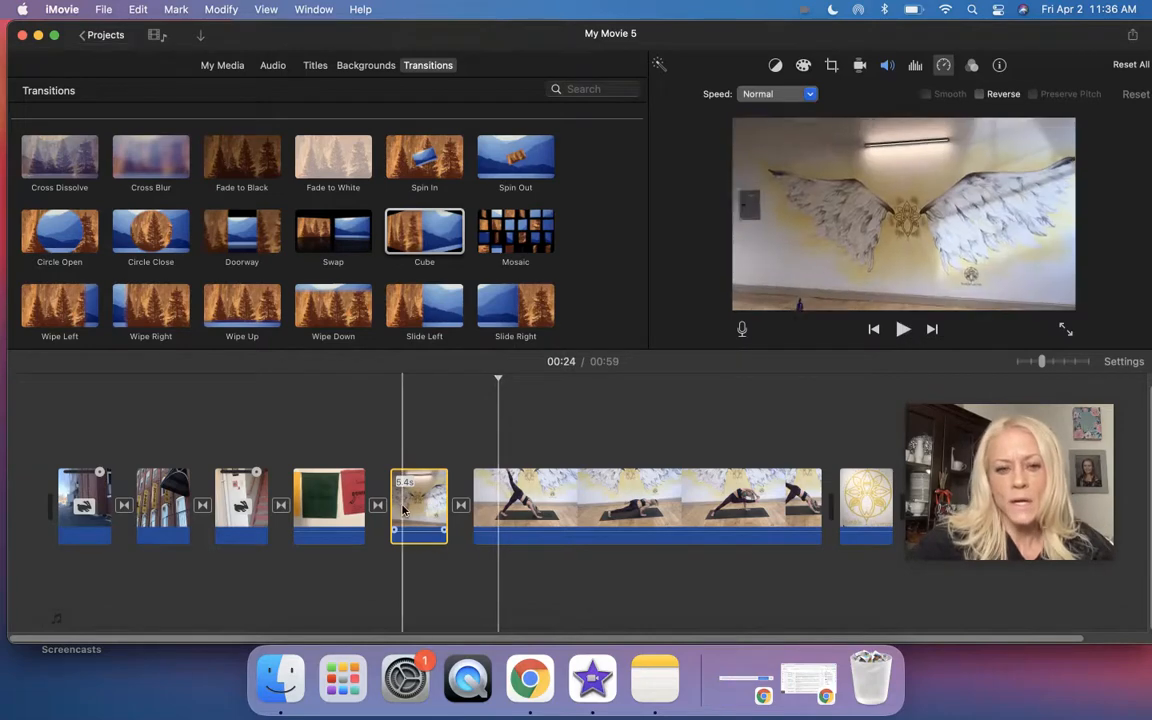
left_click(341, 503)
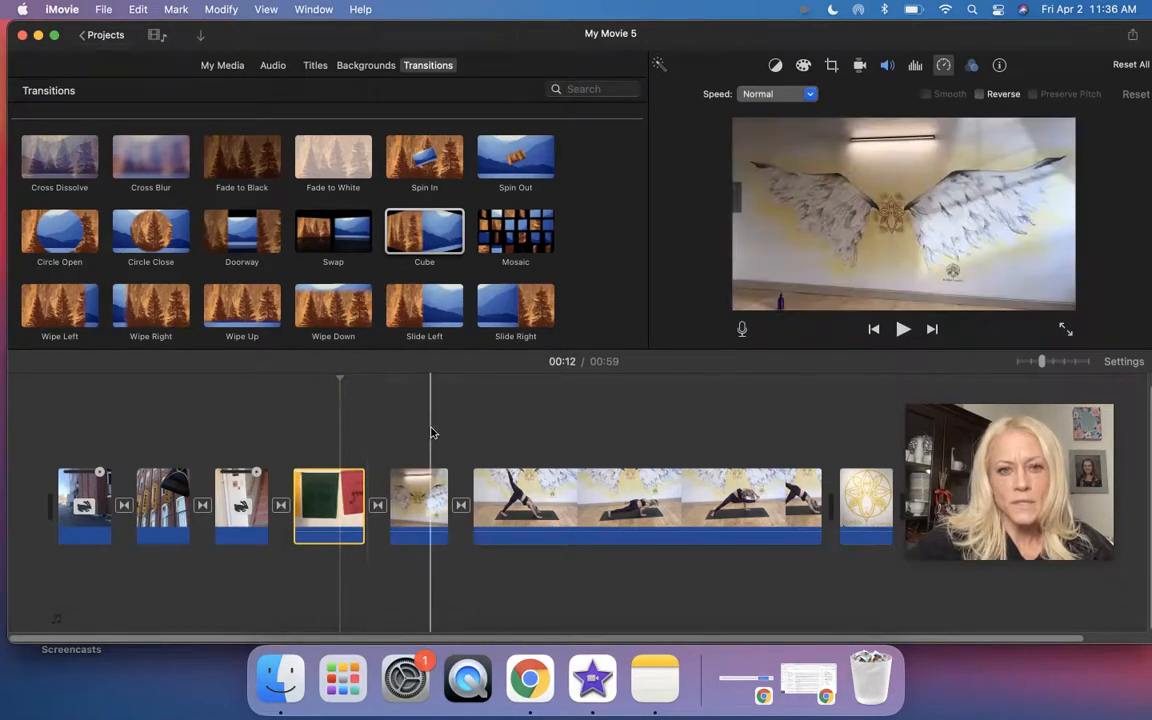
scroll(399, 316, "down", 3)
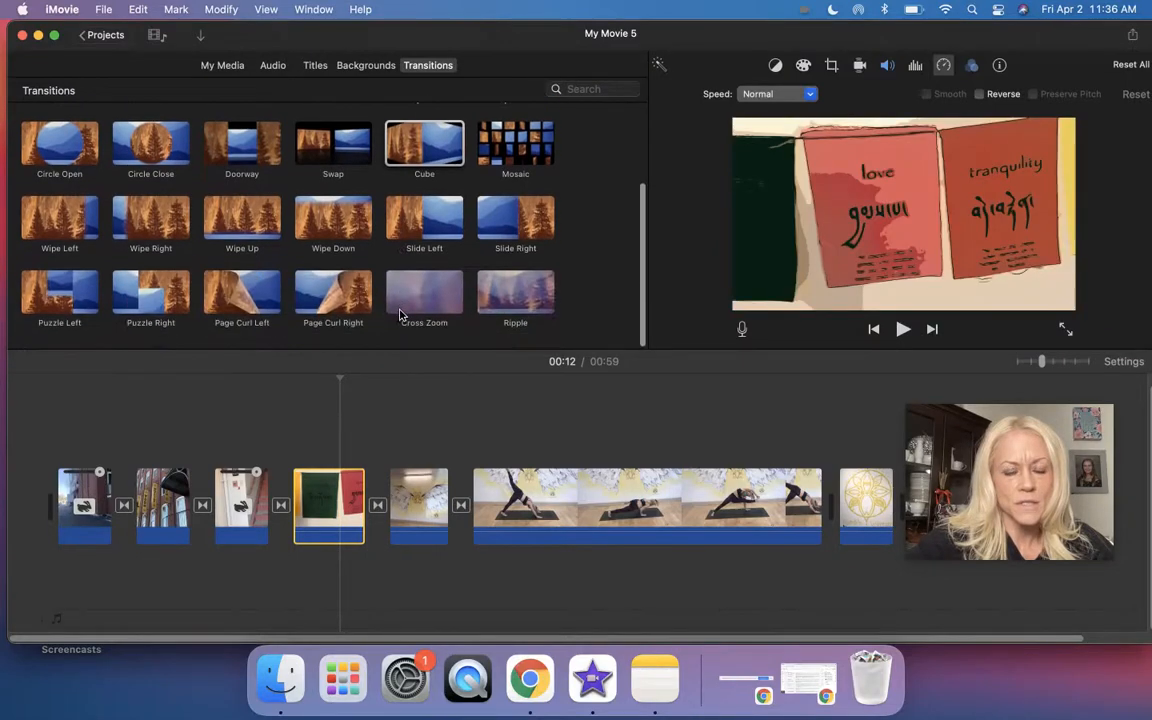
scroll(399, 316, "up", 5)
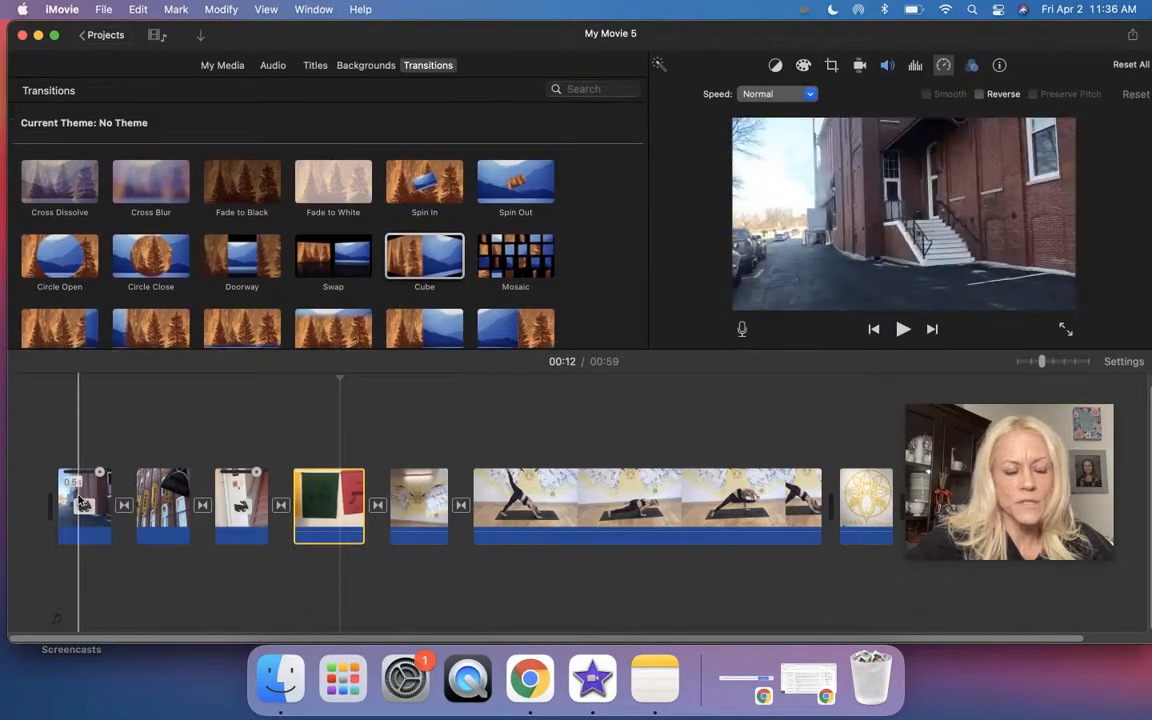
Step: Browse the title styles and place an Organic Main title above the first building segment at the movie's start
left_click(80, 502)
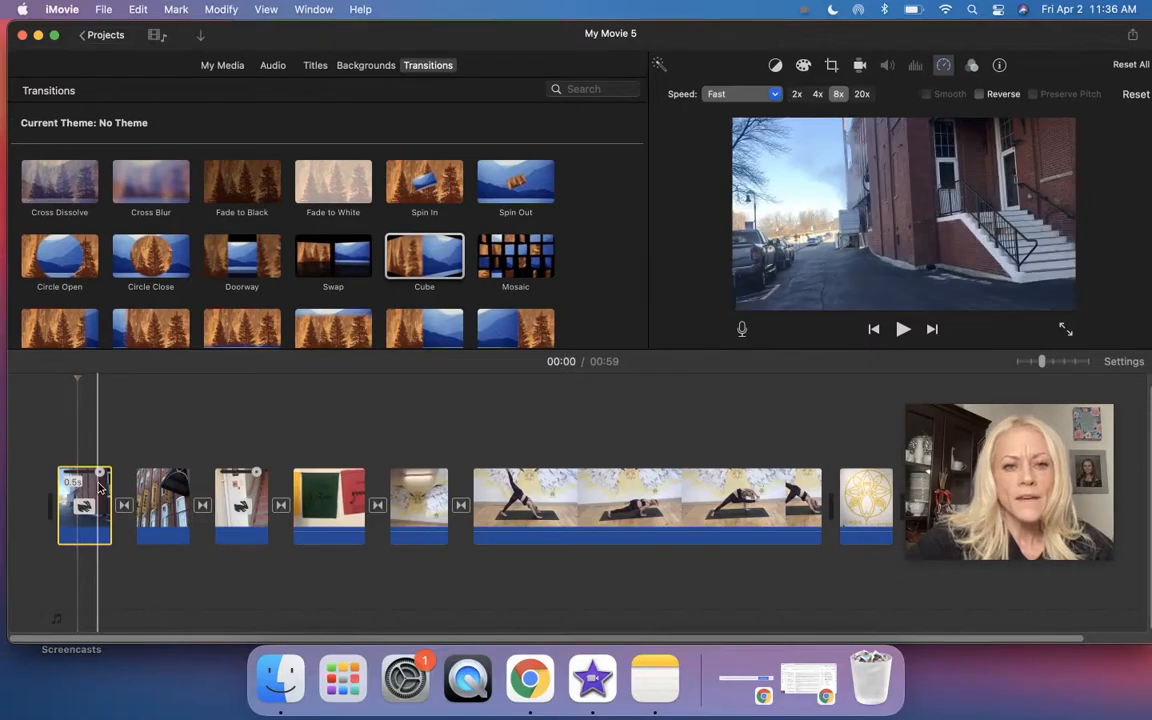
left_click(314, 66)
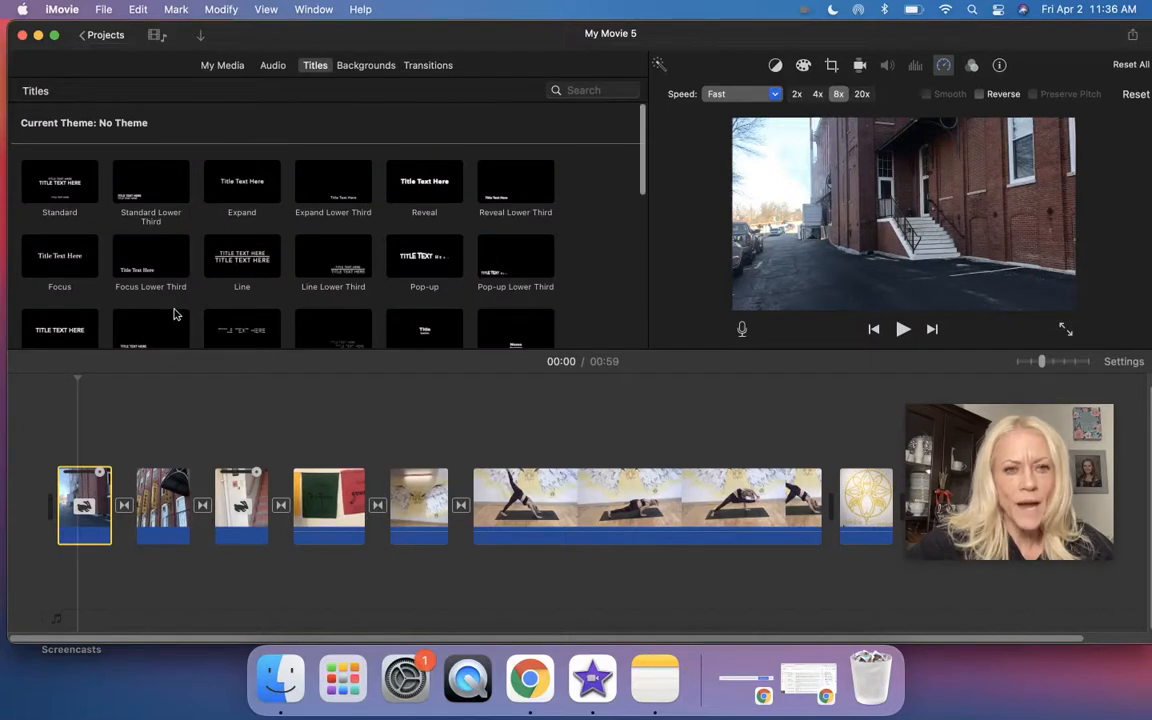
scroll(188, 262, "down", 5)
scroll(188, 262, "down", 5)
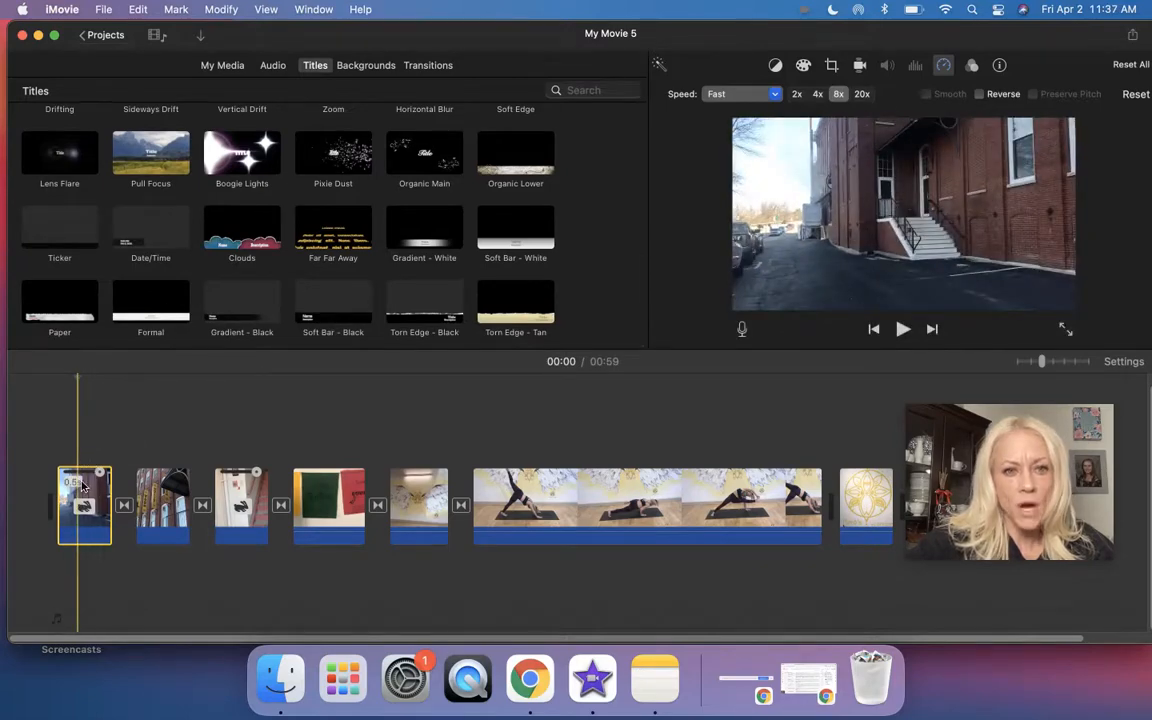
left_click_drag(433, 155, 65, 460)
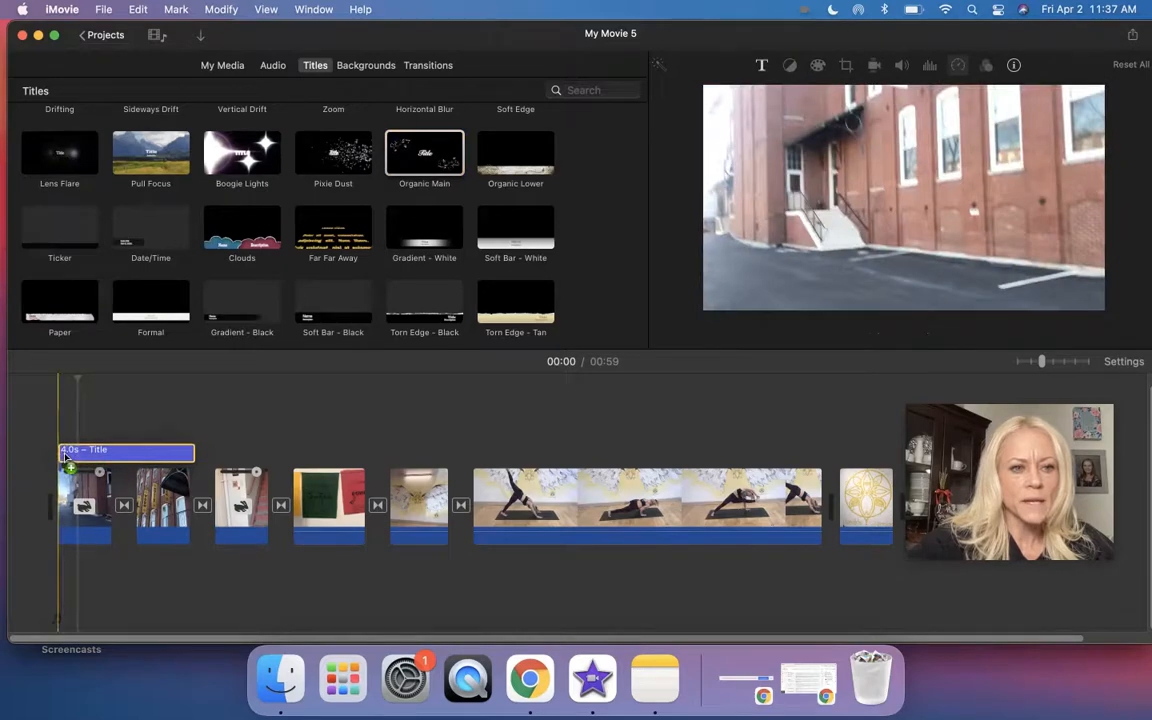
Step: Replace the Organic Main title's placeholder text with "Welcome Yogis!"
left_click(97, 455)
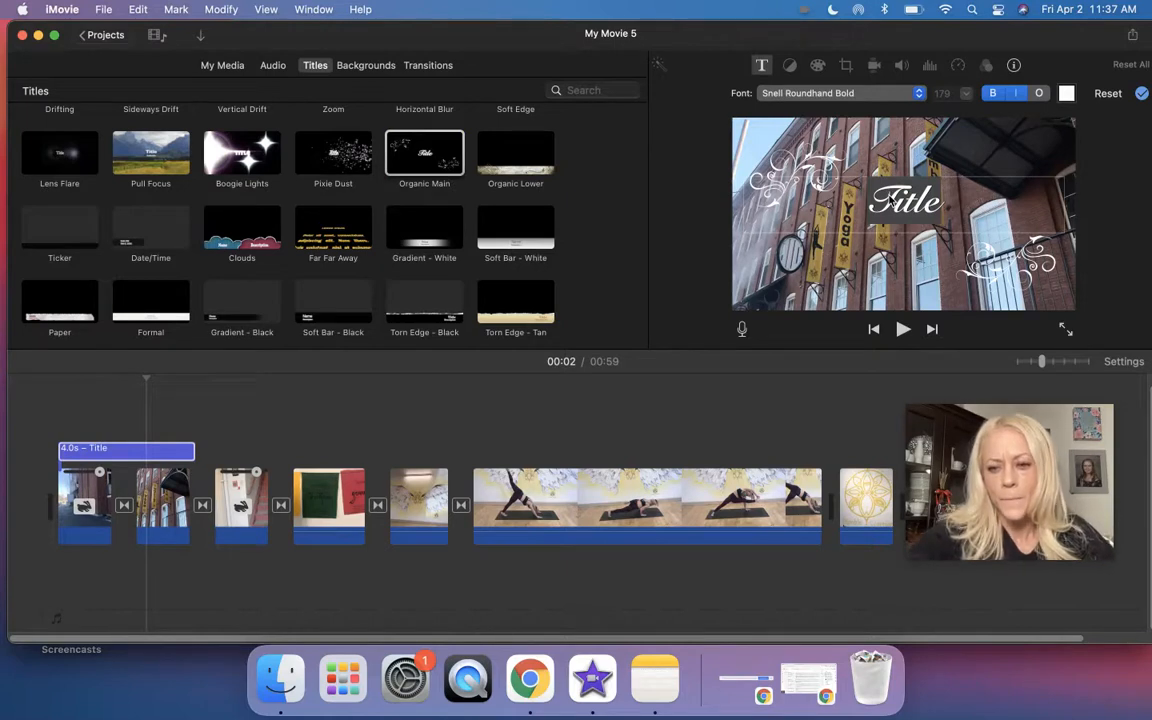
left_click(891, 199)
type("We")
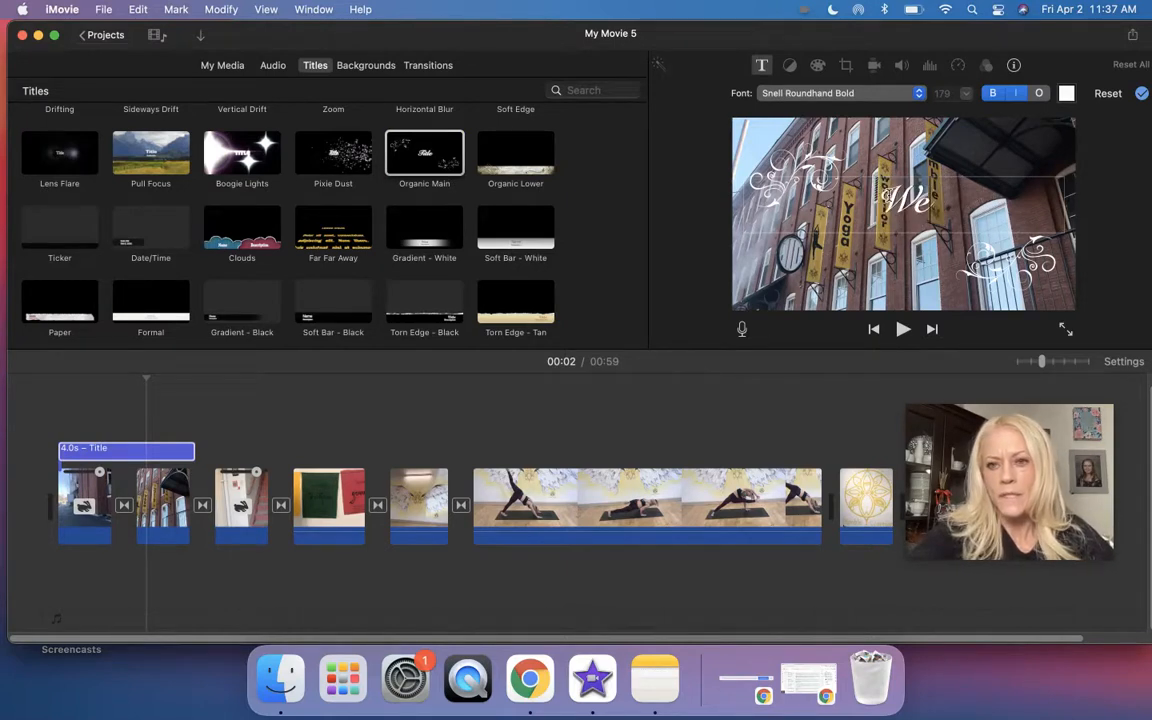
type("lcome Yogi")
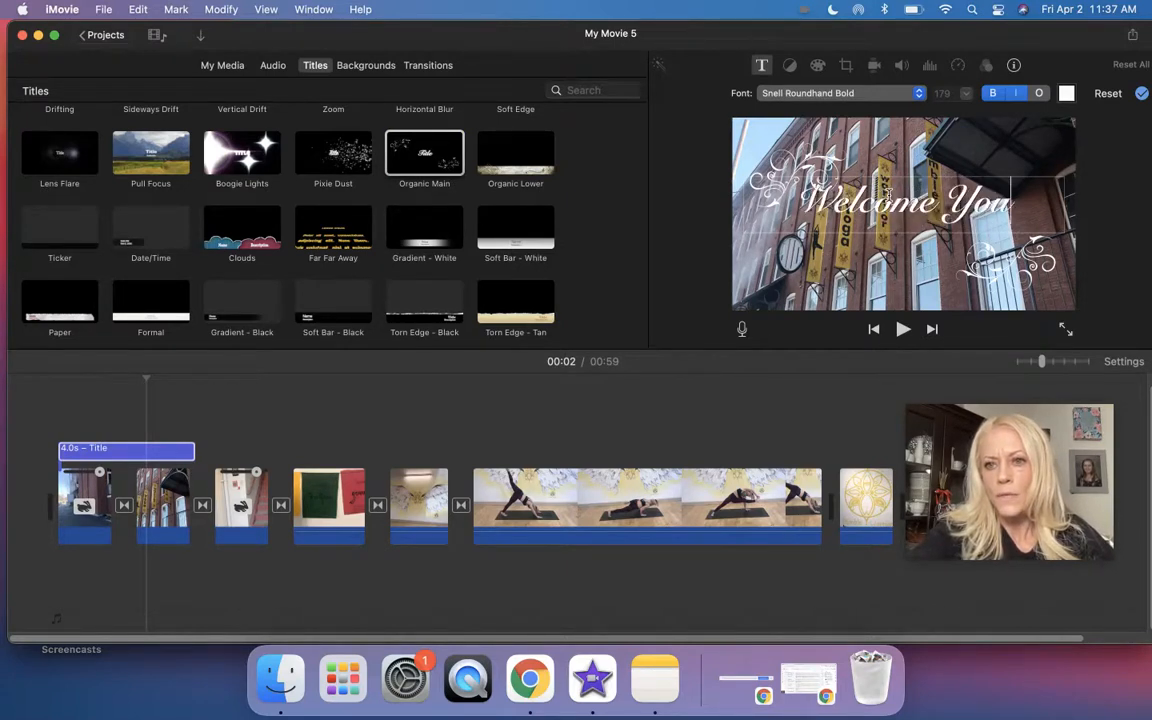
type("s!")
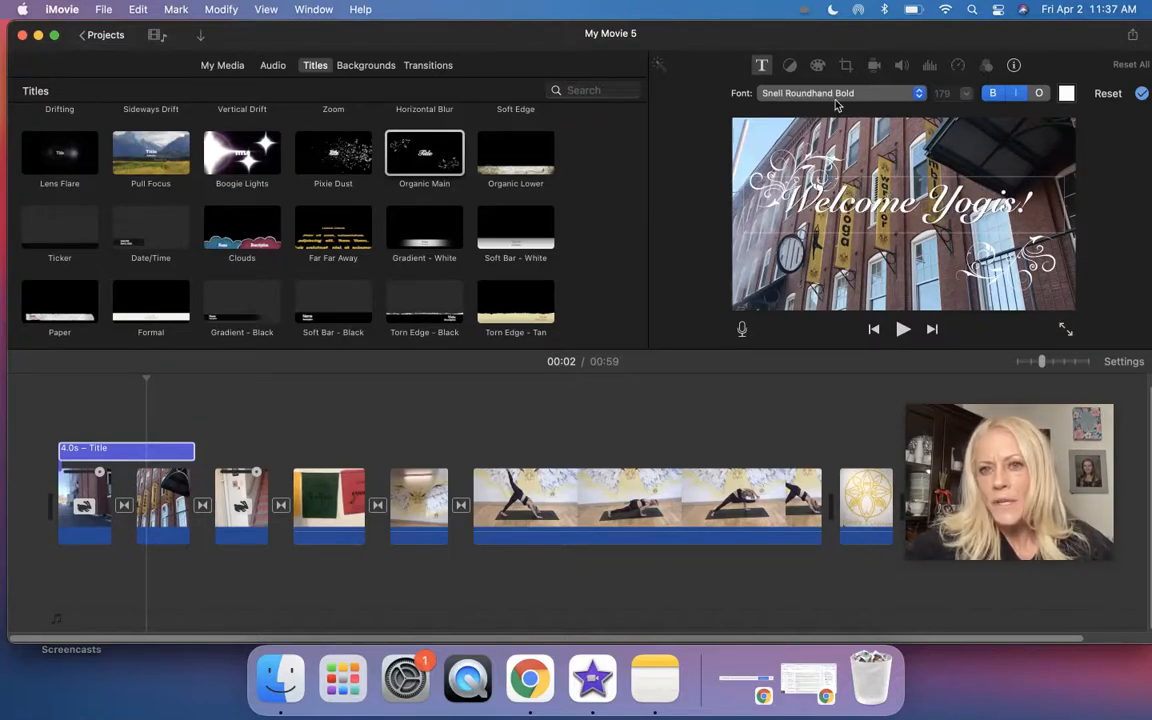
Step: Look through the title fonts, keep Snell Roundhand Bold, and toggle the bold style off and back on
left_click(916, 94)
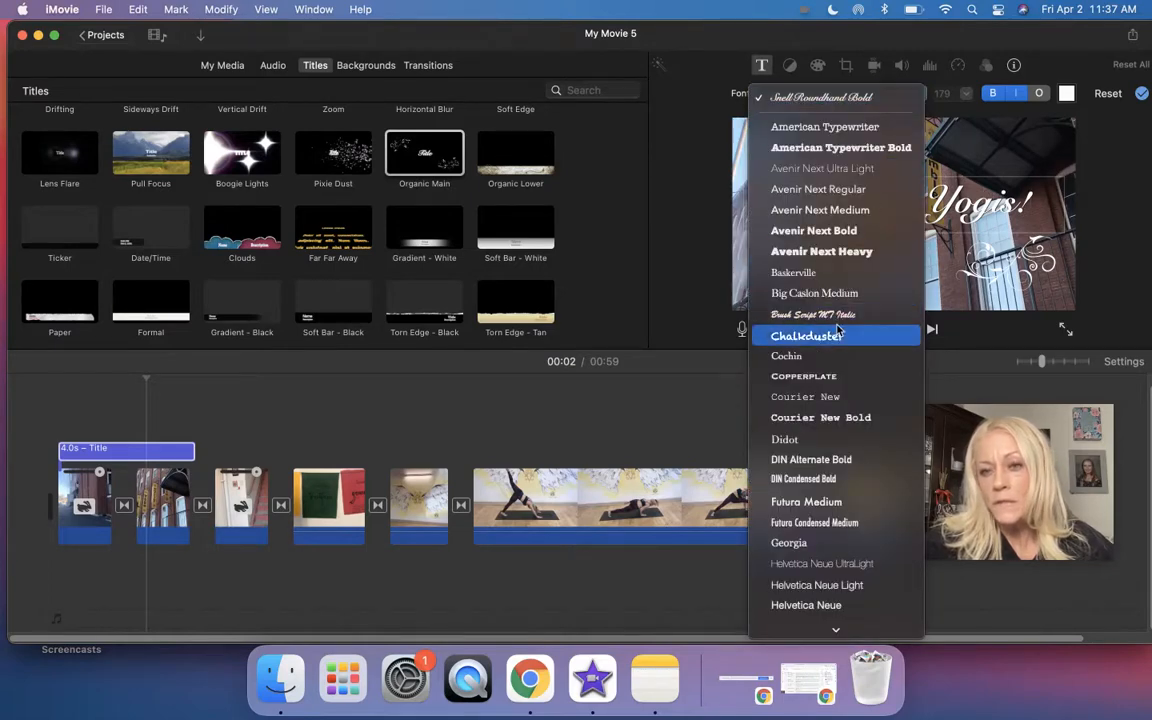
scroll(838, 325, "down", 5)
scroll(838, 320, "up", 5)
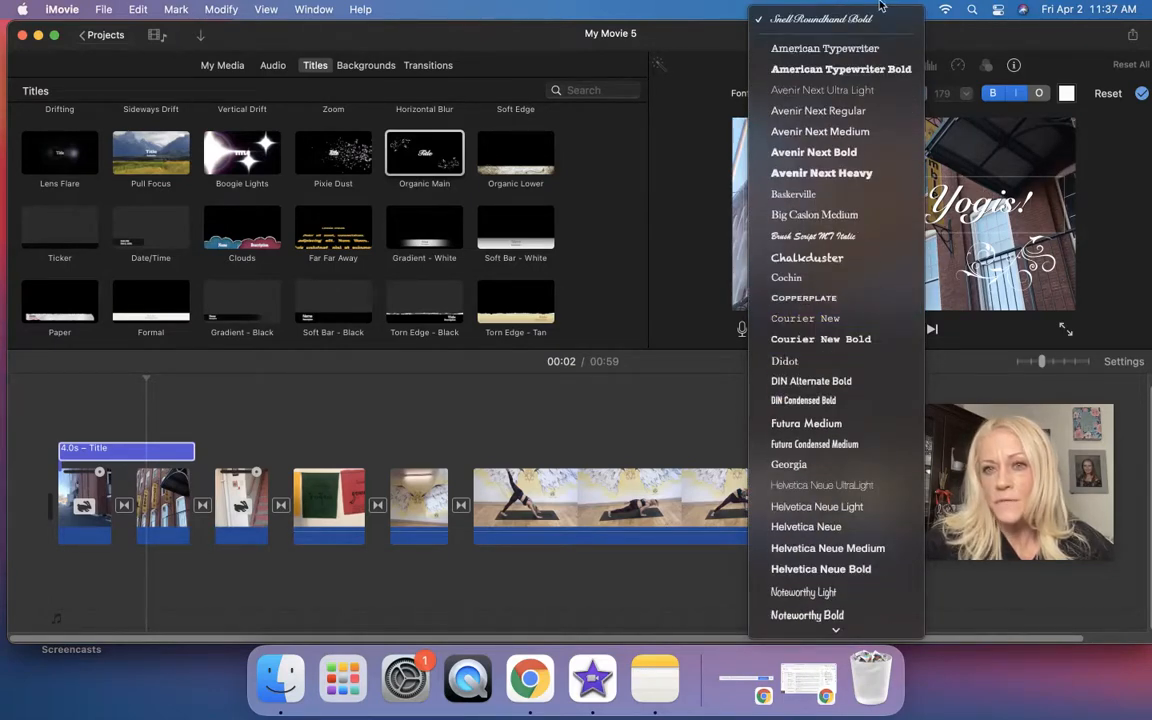
left_click(868, 29)
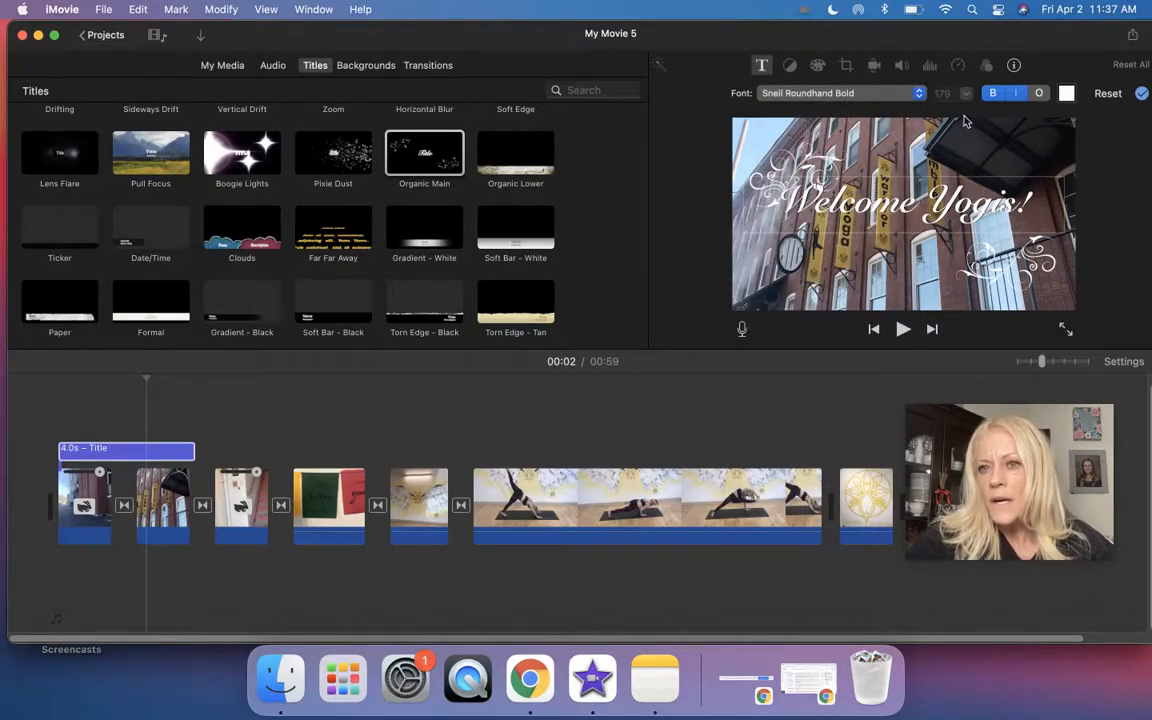
left_click(990, 96)
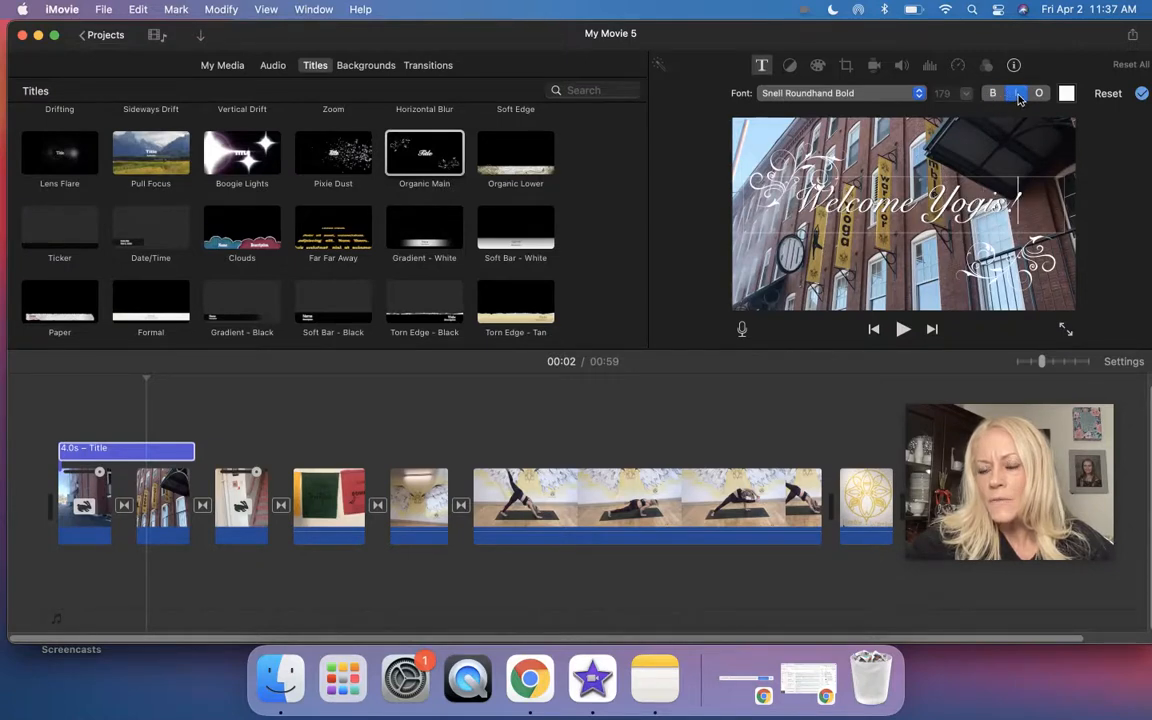
left_click(995, 95)
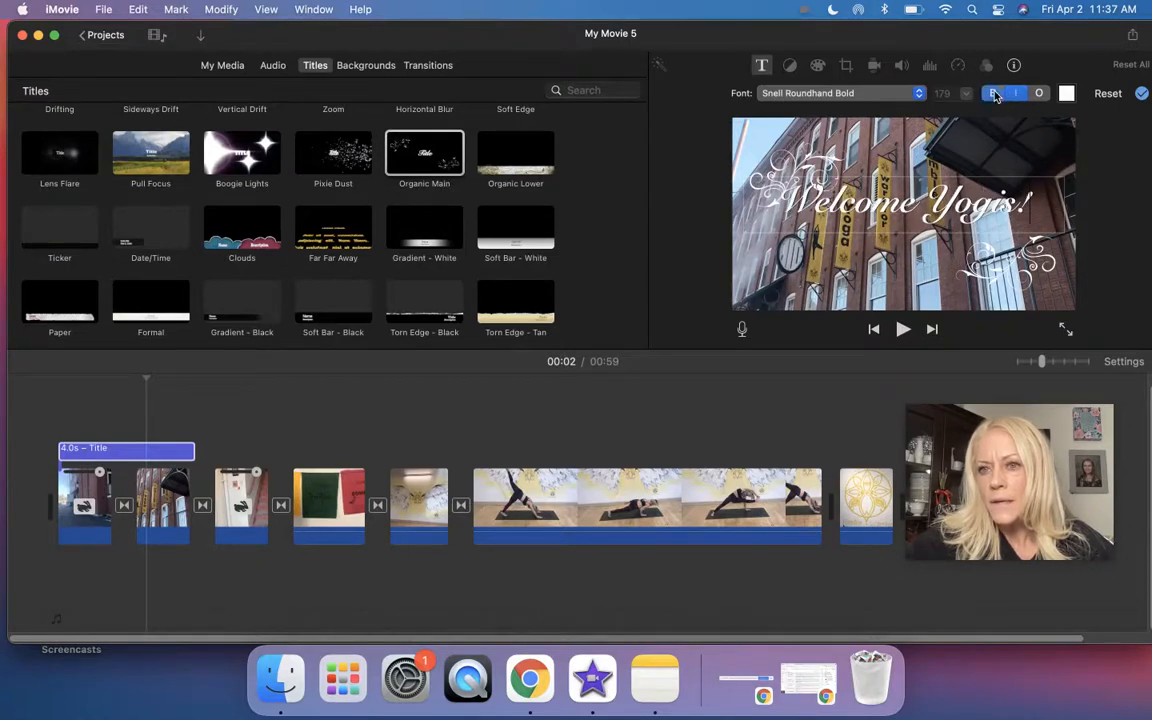
Step: Try pink, yellow and light blue for the title text, choose off-white, apply the title edits, and close the color picker
left_click(1067, 94)
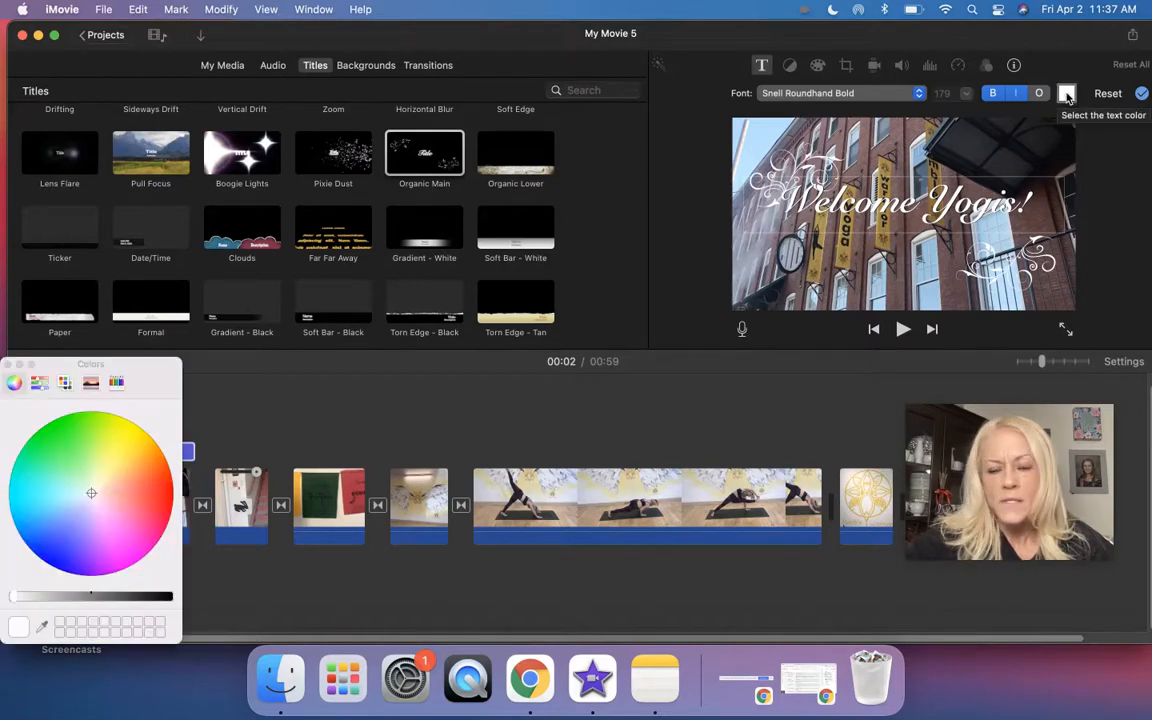
left_click(127, 546)
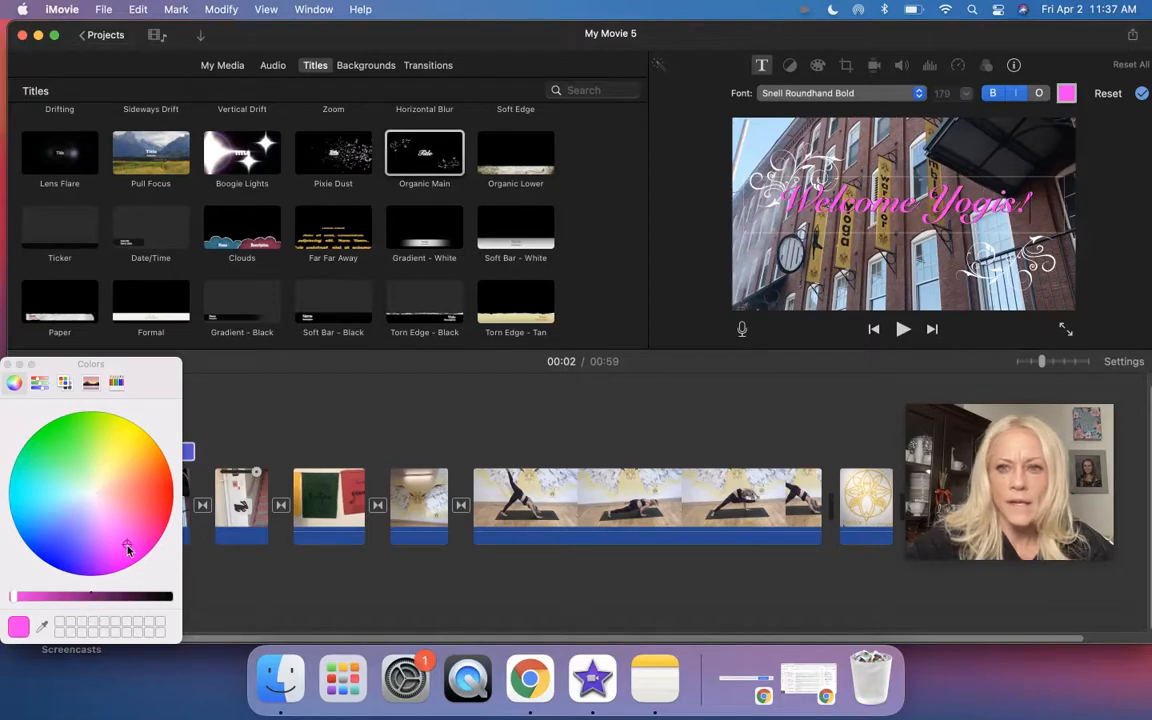
left_click(127, 448)
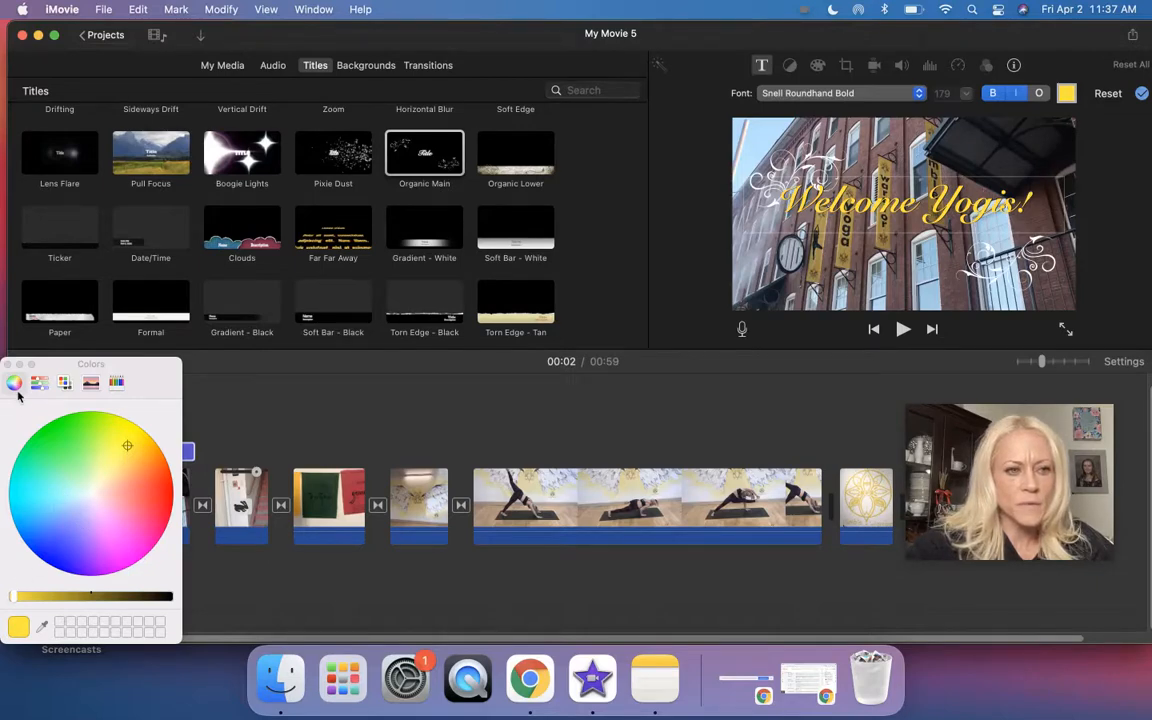
left_click(48, 498)
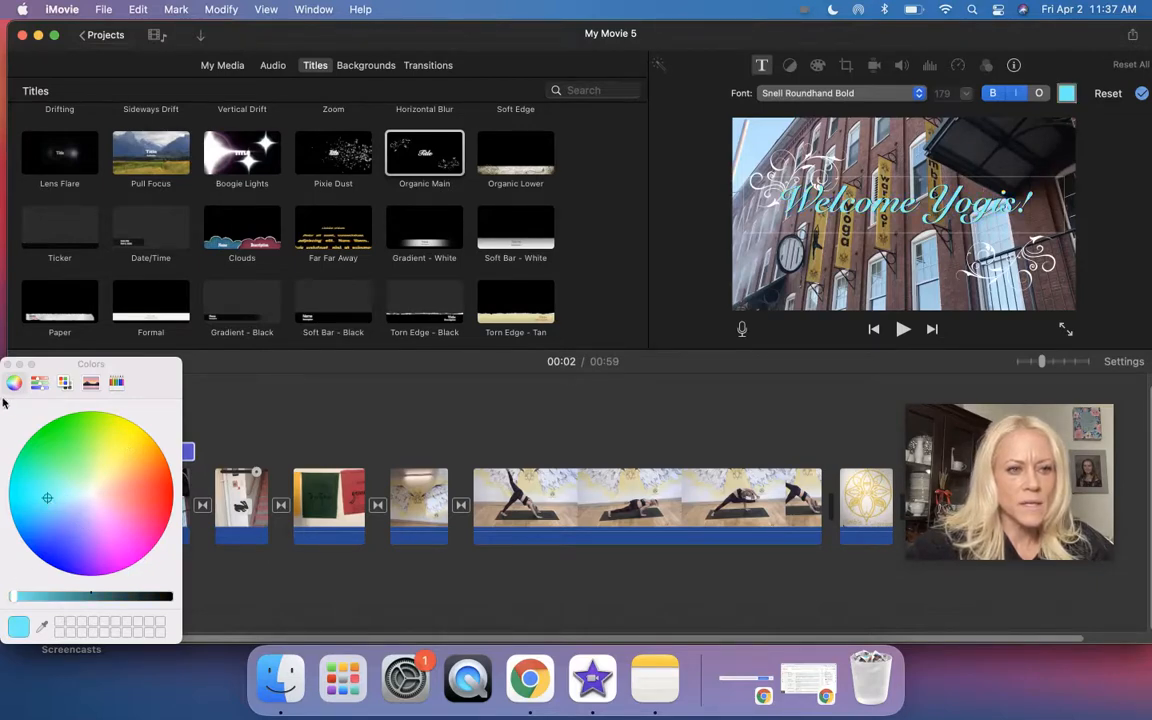
left_click(93, 490)
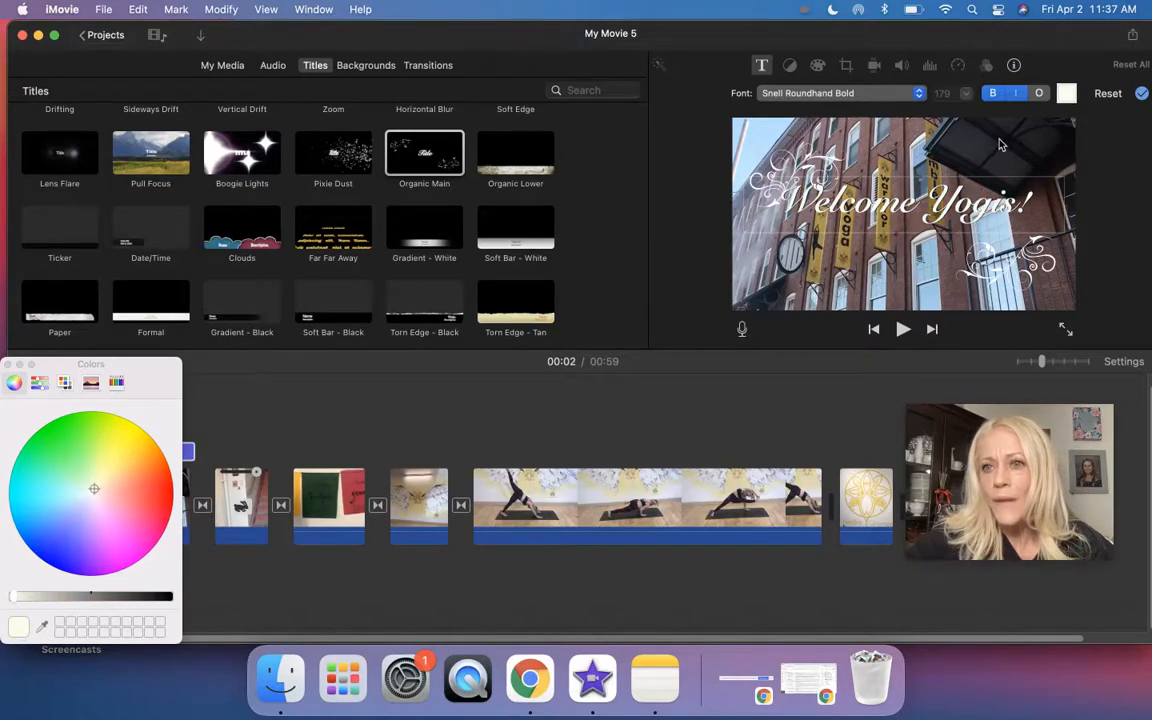
left_click(1141, 95)
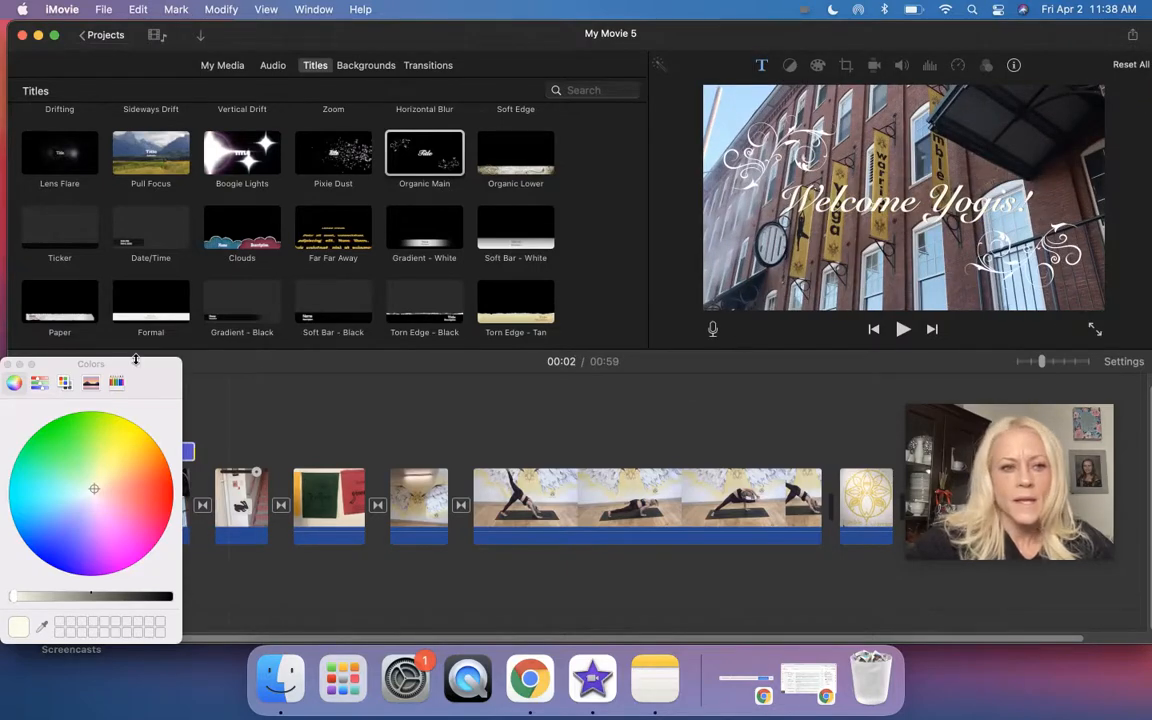
left_click(8, 365)
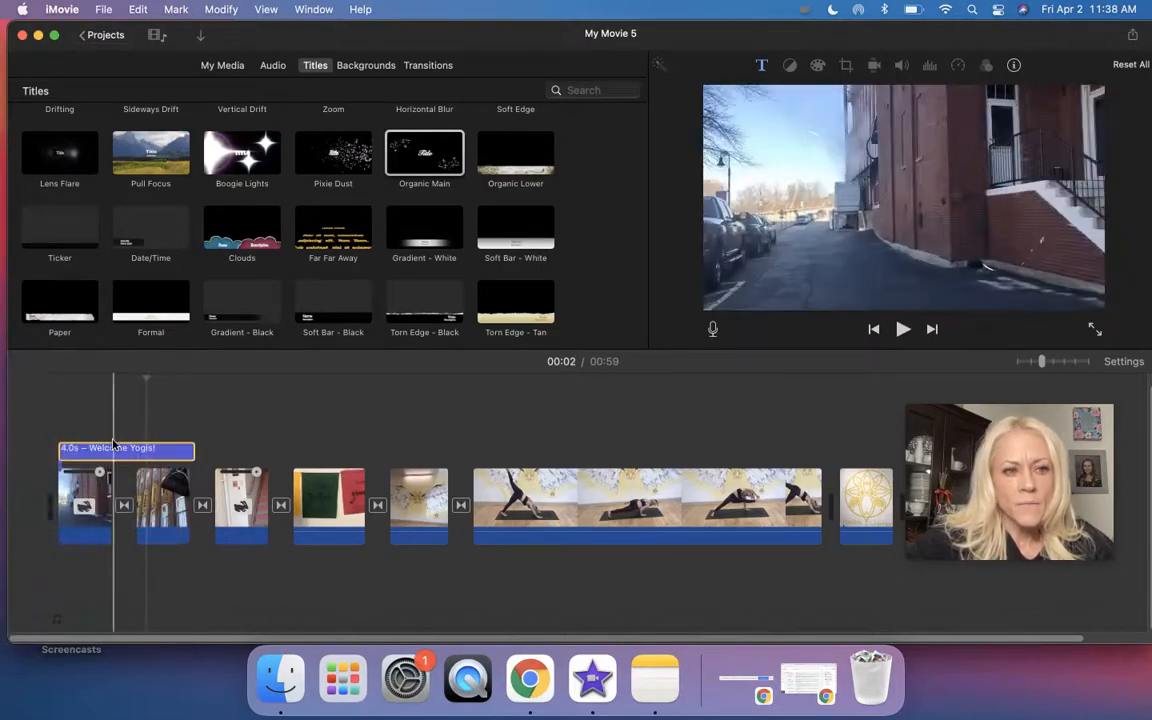
Step: Shorten the "Welcome Yogis!" title to 0.5 s so it ends with the first clip, and play the opening to check it
key("space")
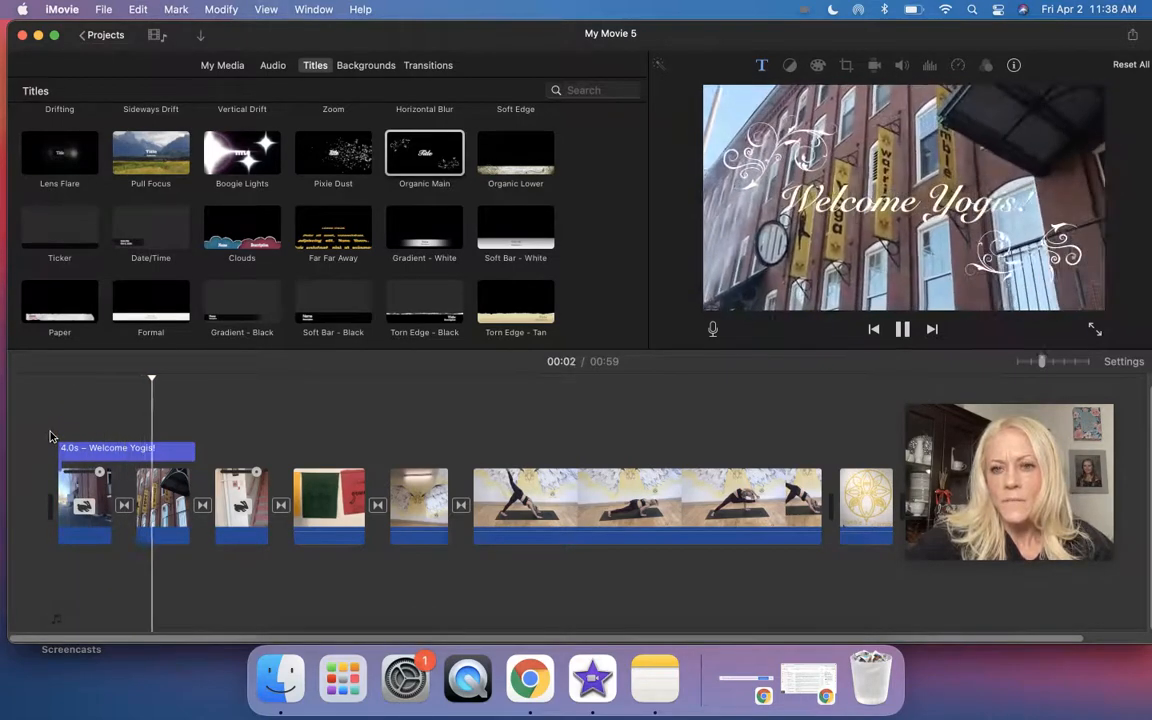
key("space")
left_click(80, 451)
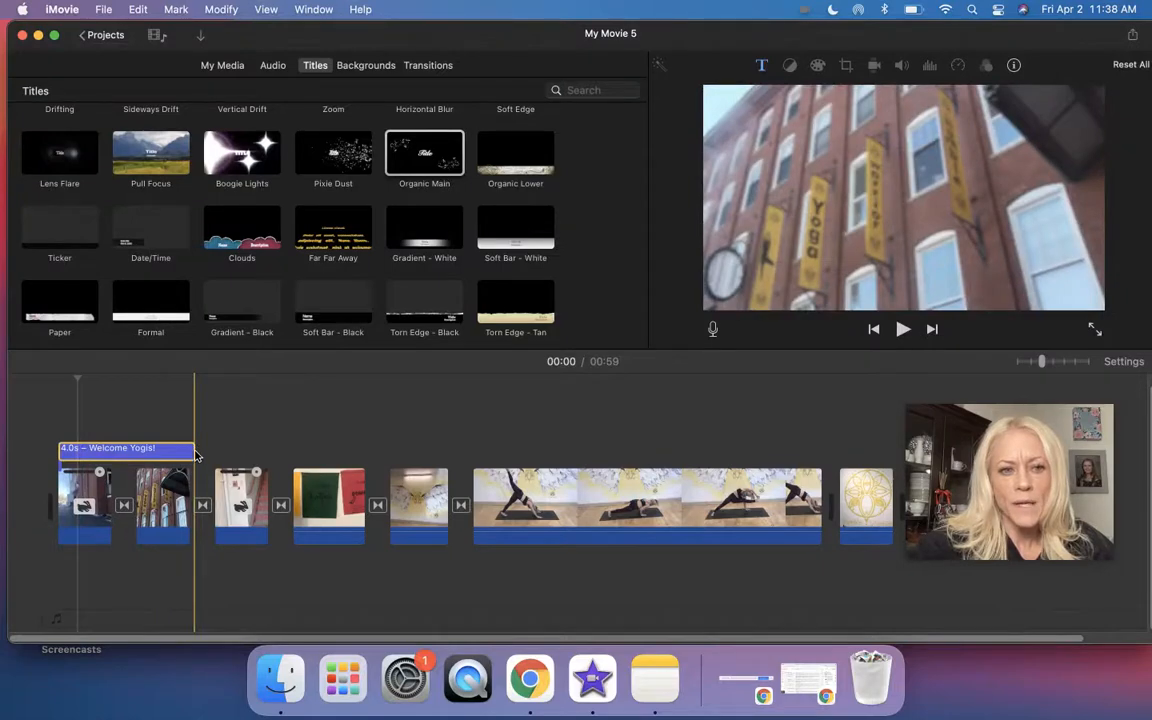
left_click_drag(196, 451, 113, 457)
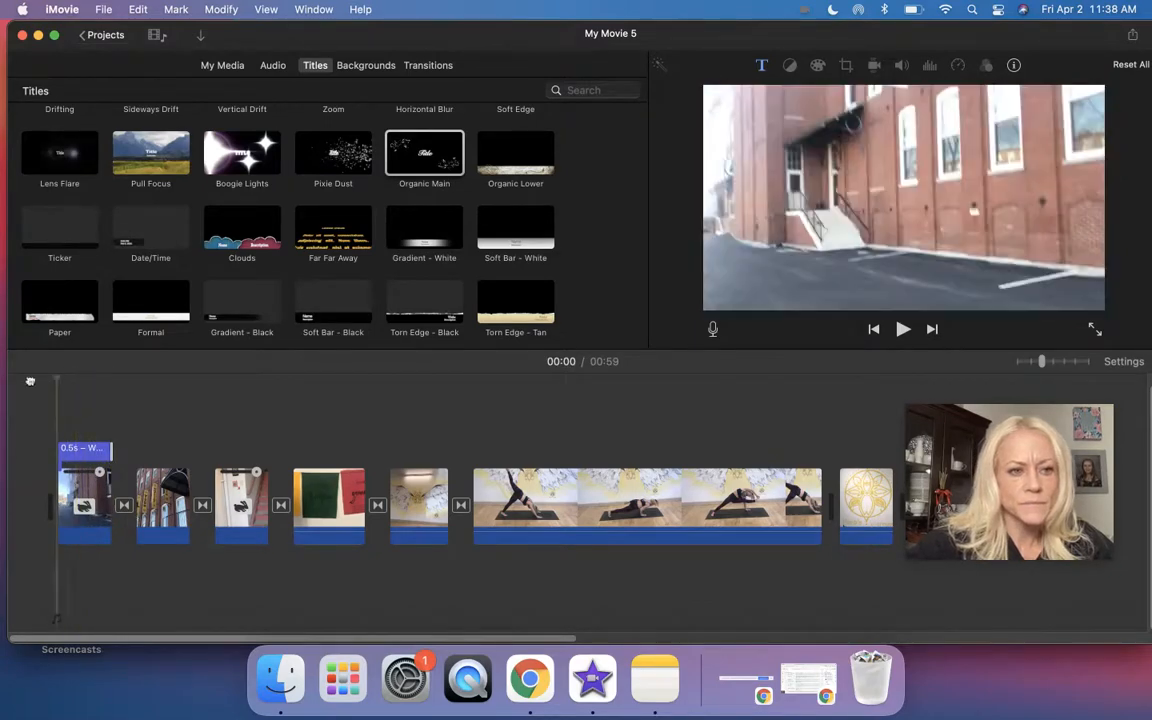
key("space")
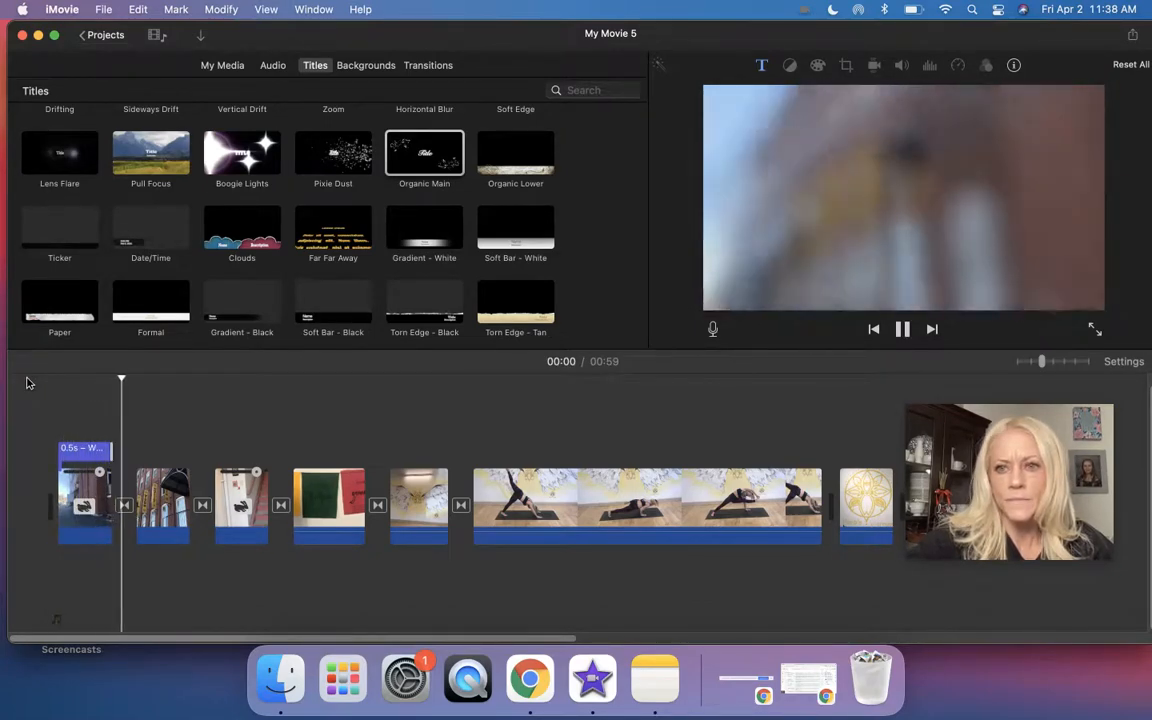
Step: Lengthen the "Welcome Yogis!" title to 2.1 s so it reaches into the second clip, and preview it from the movie's start
left_click(82, 450)
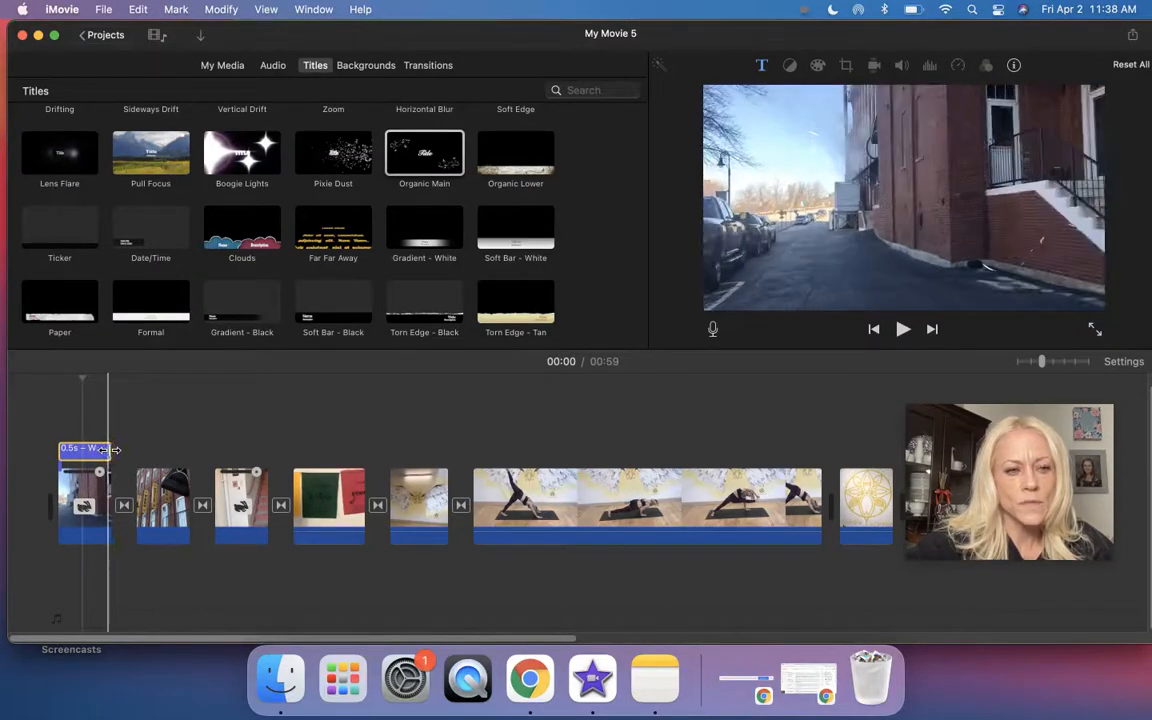
left_click_drag(113, 450, 150, 450)
left_click_drag(82, 378, 52, 374)
key("space")
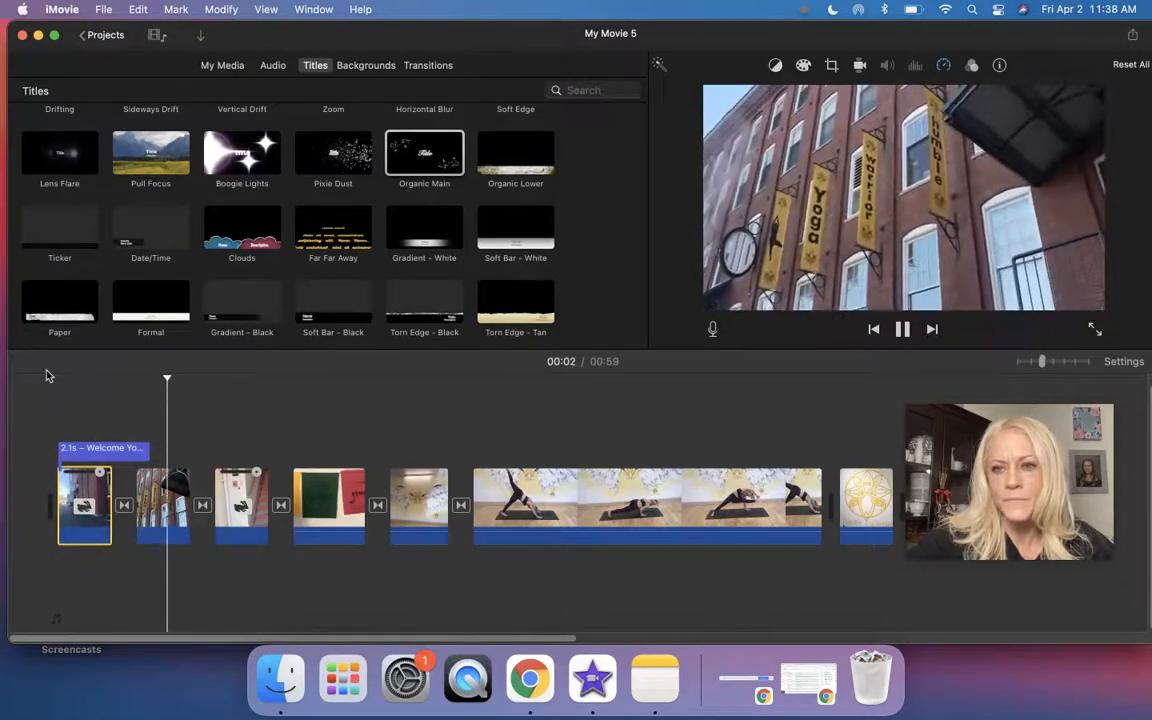
key("space")
Step: Extend the "Welcome Yogis!" title to 3.9 s so it ends with the second clip, and play the opening from the start
left_click(97, 448)
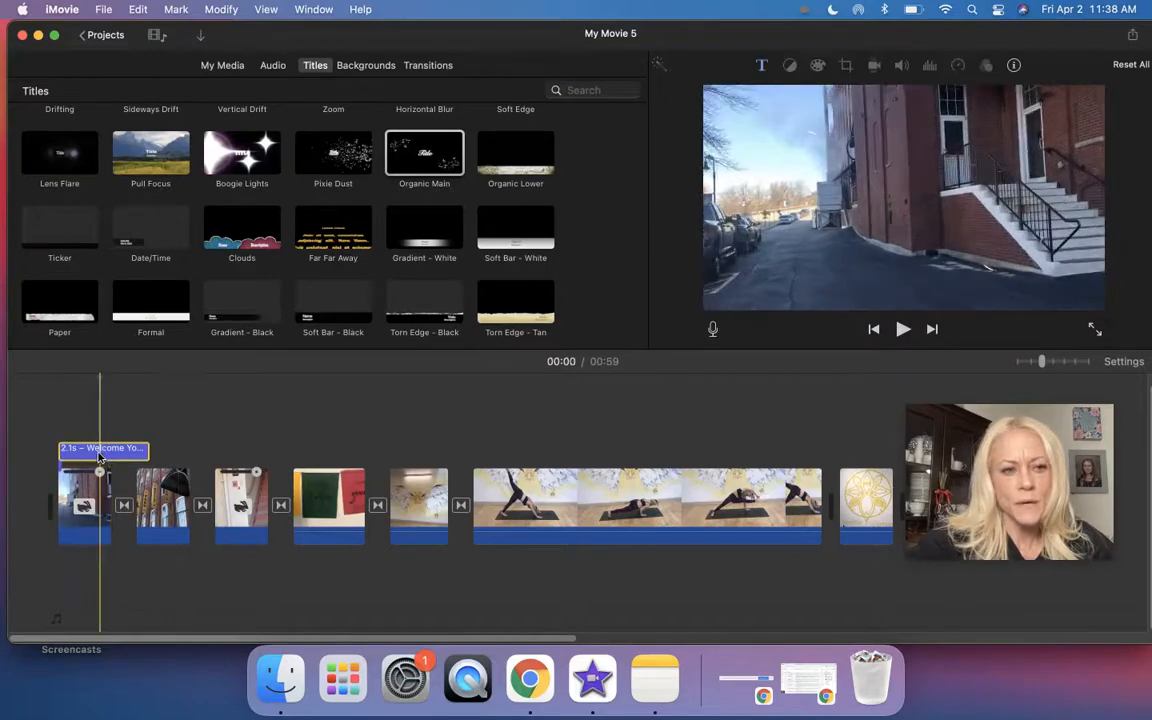
left_click_drag(152, 448, 190, 448)
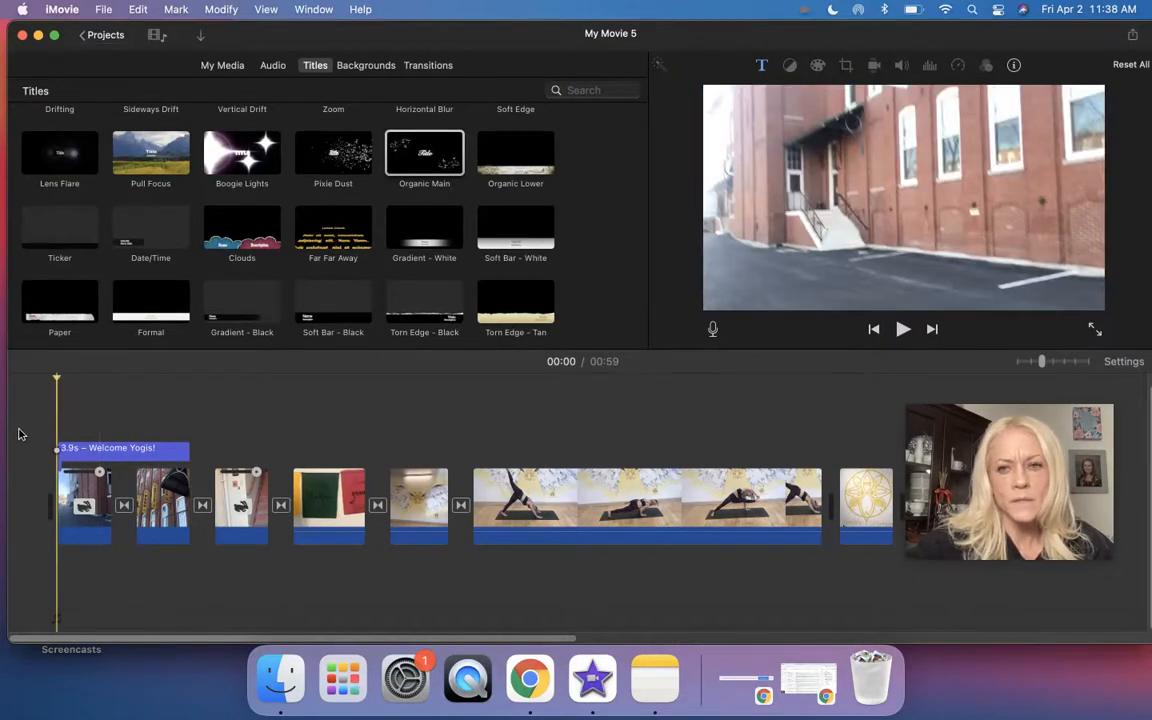
key("space")
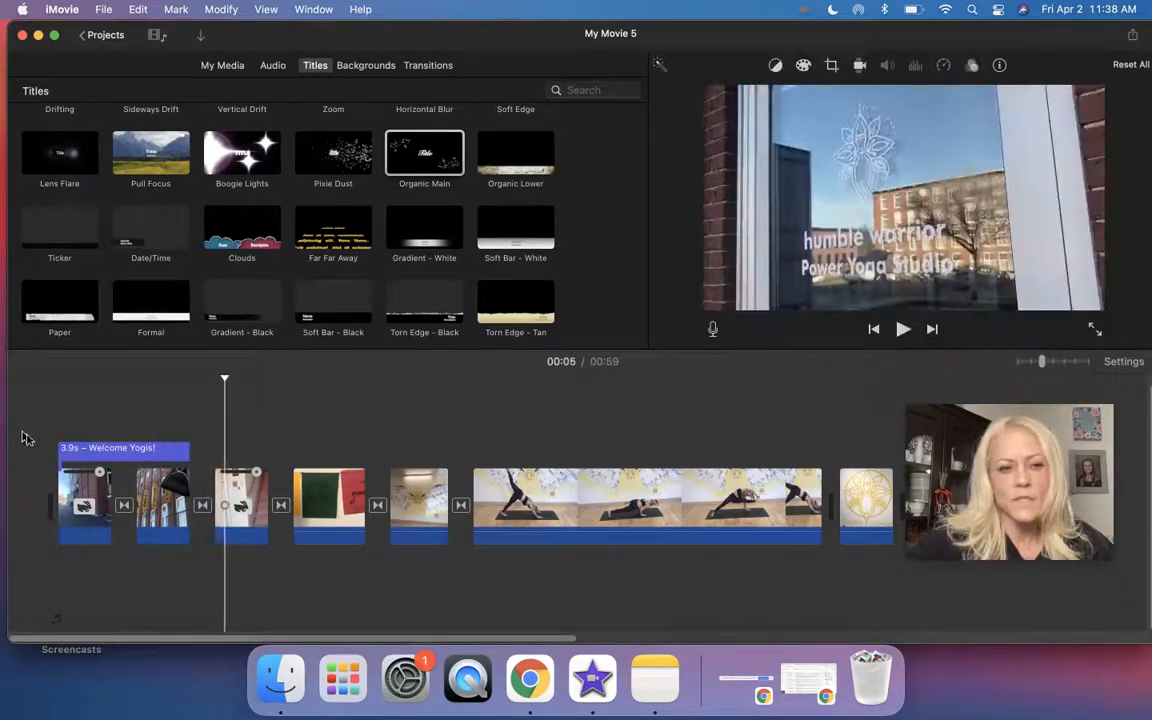
left_click(79, 450)
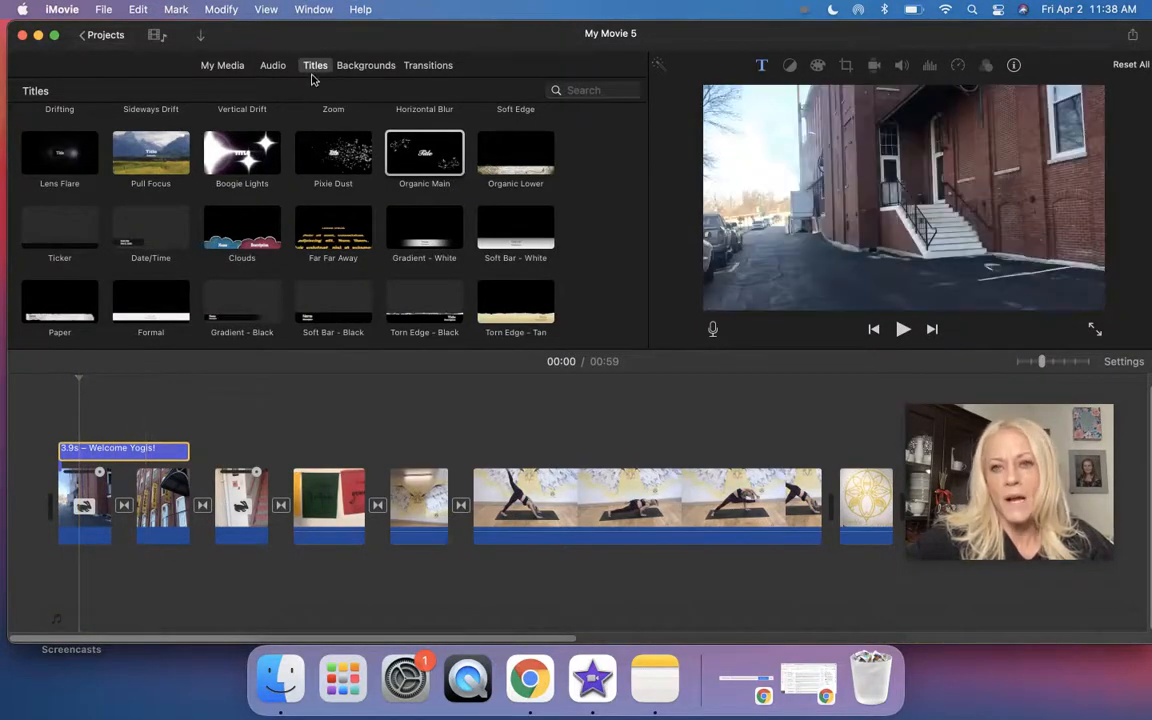
Step: Browse the available maps and backgrounds, from the globes and world maps to the patterned and plain backgrounds
left_click(362, 66)
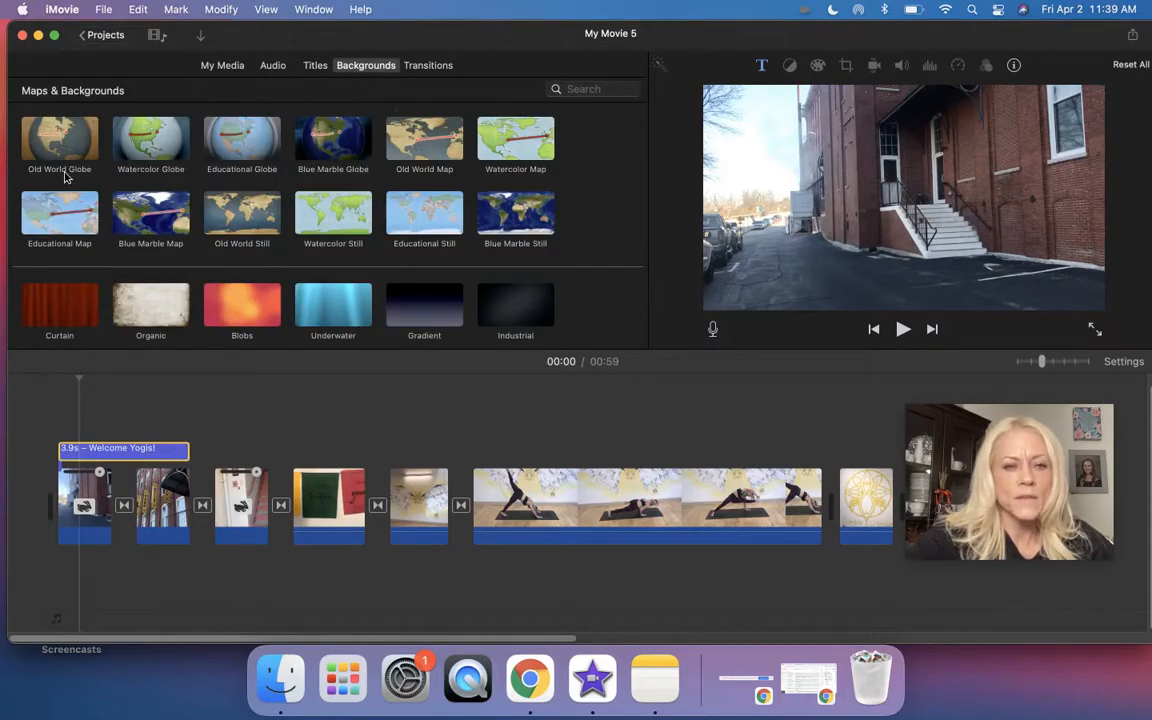
scroll(141, 195, "down", 1)
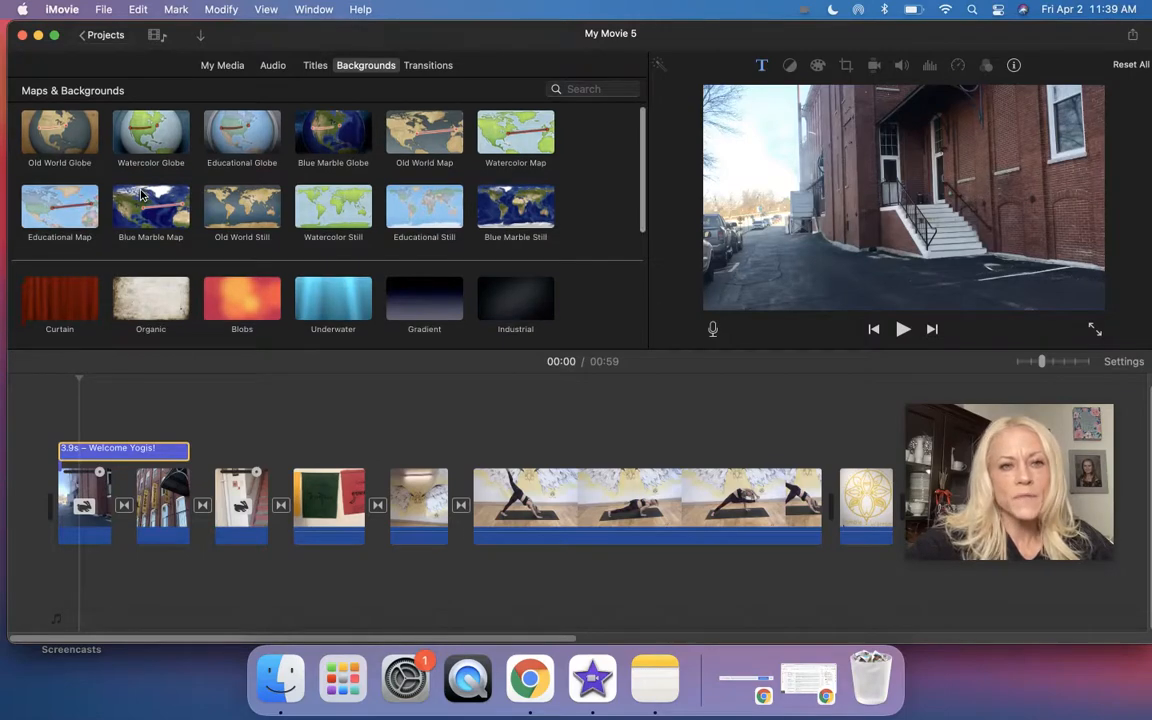
scroll(141, 195, "down", 3)
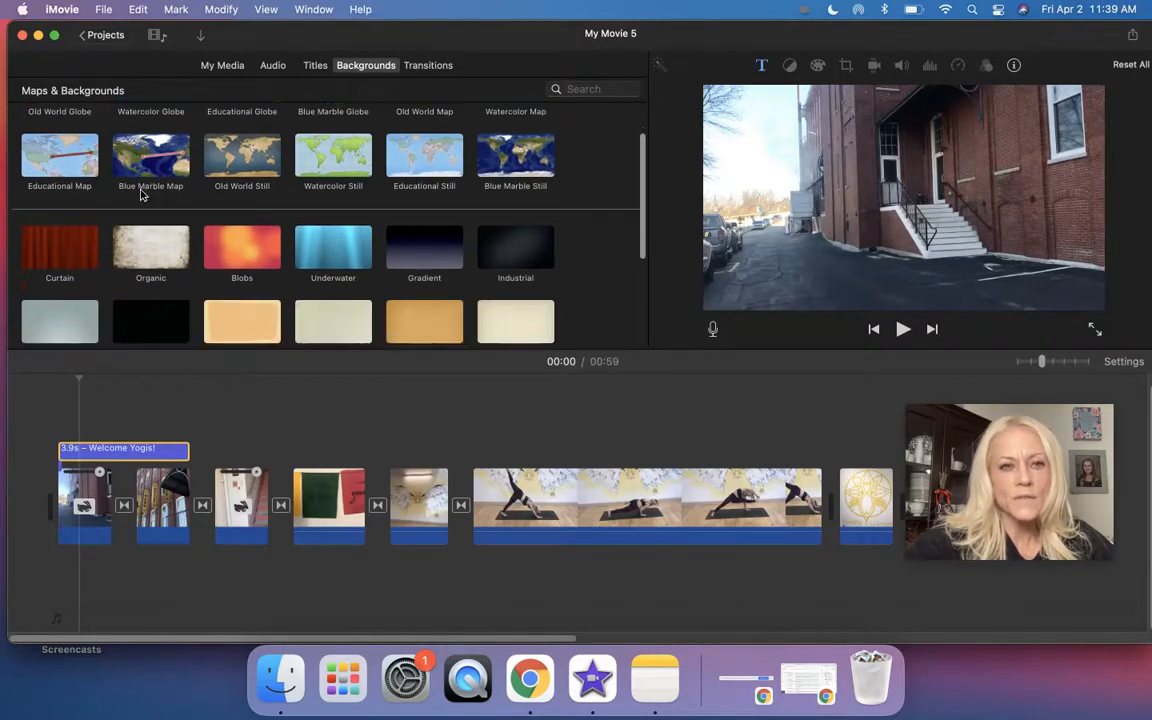
Step: Add the Stars background at the very start of the timeline, before the first clip
scroll(141, 195, "up", 4)
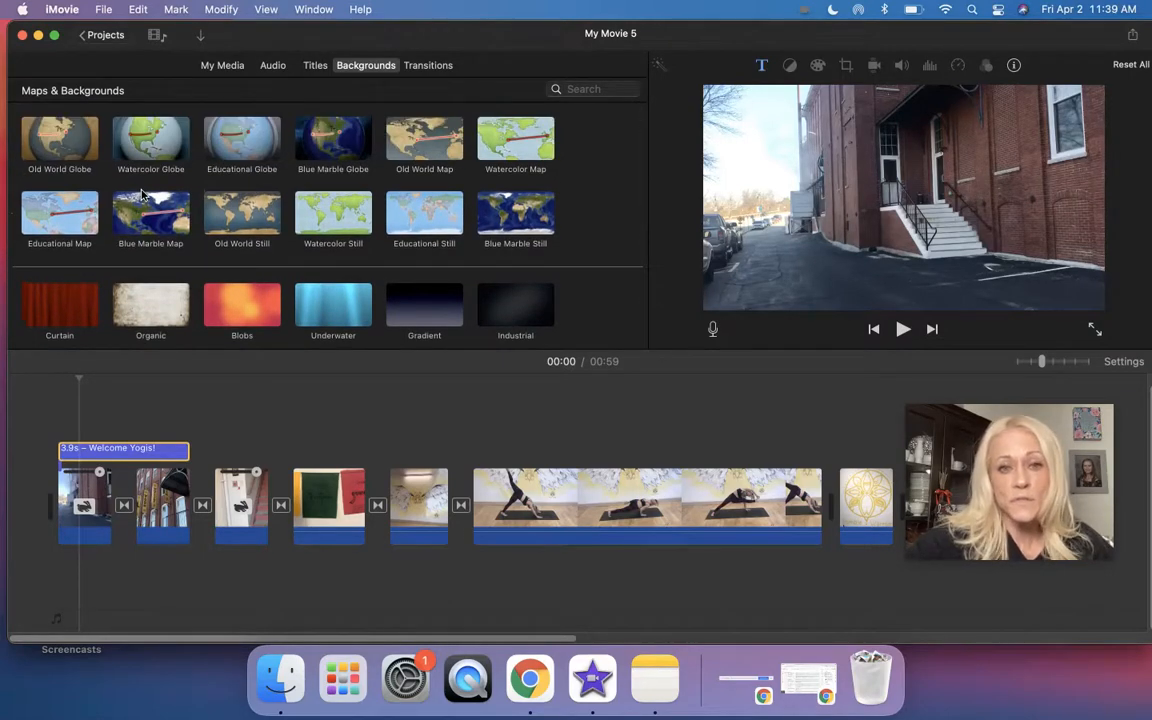
scroll(141, 195, "down", 5)
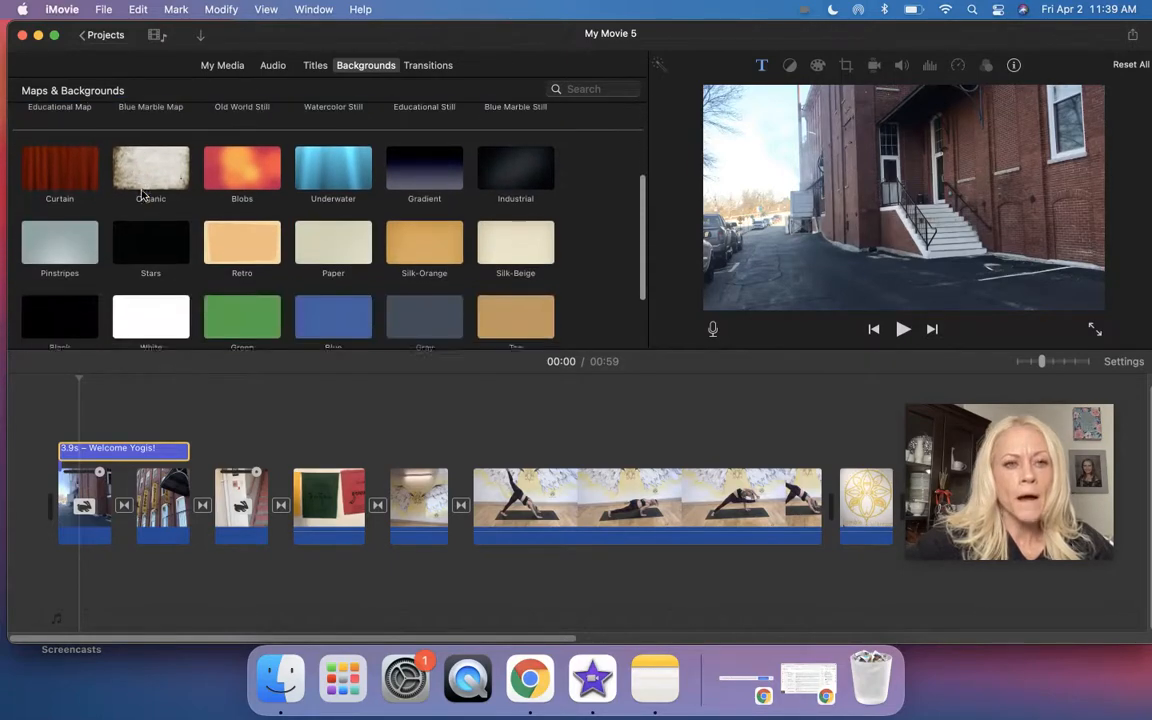
scroll(141, 195, "down", 2)
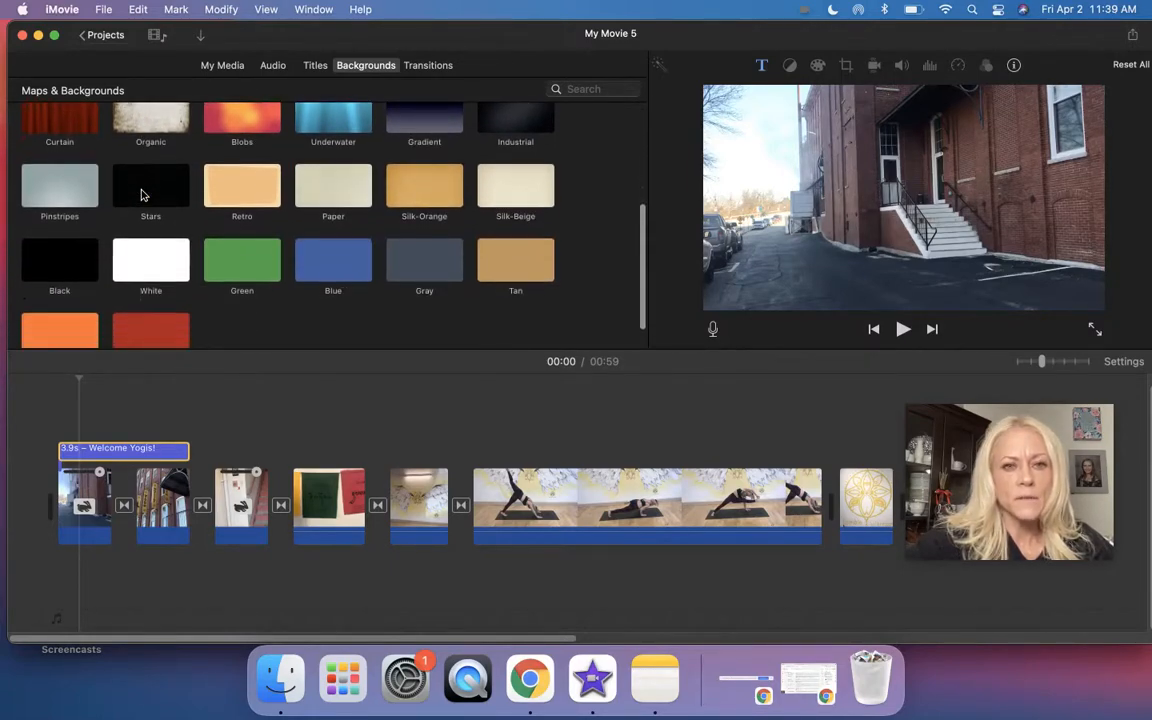
scroll(141, 195, "up", 3)
scroll(141, 195, "down", 1)
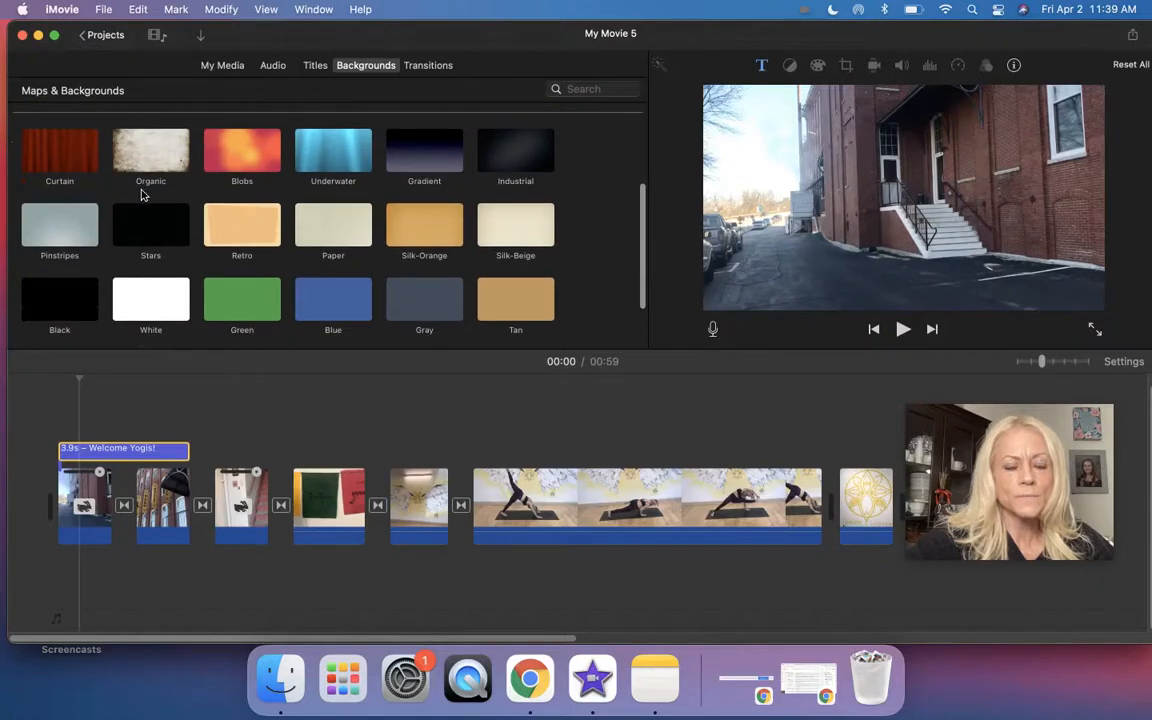
left_click_drag(155, 227, 26, 506)
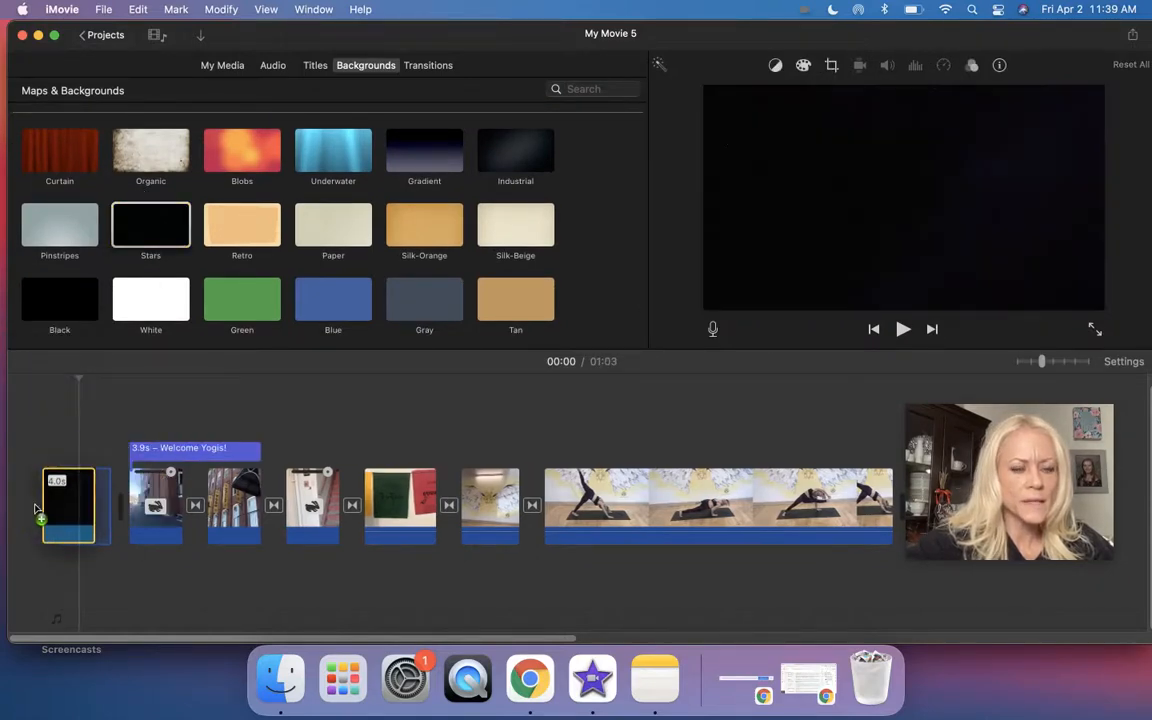
Step: Move the "Welcome Yogis!" title over the opening Stars background and play back the beginning of the movie
left_click(184, 450)
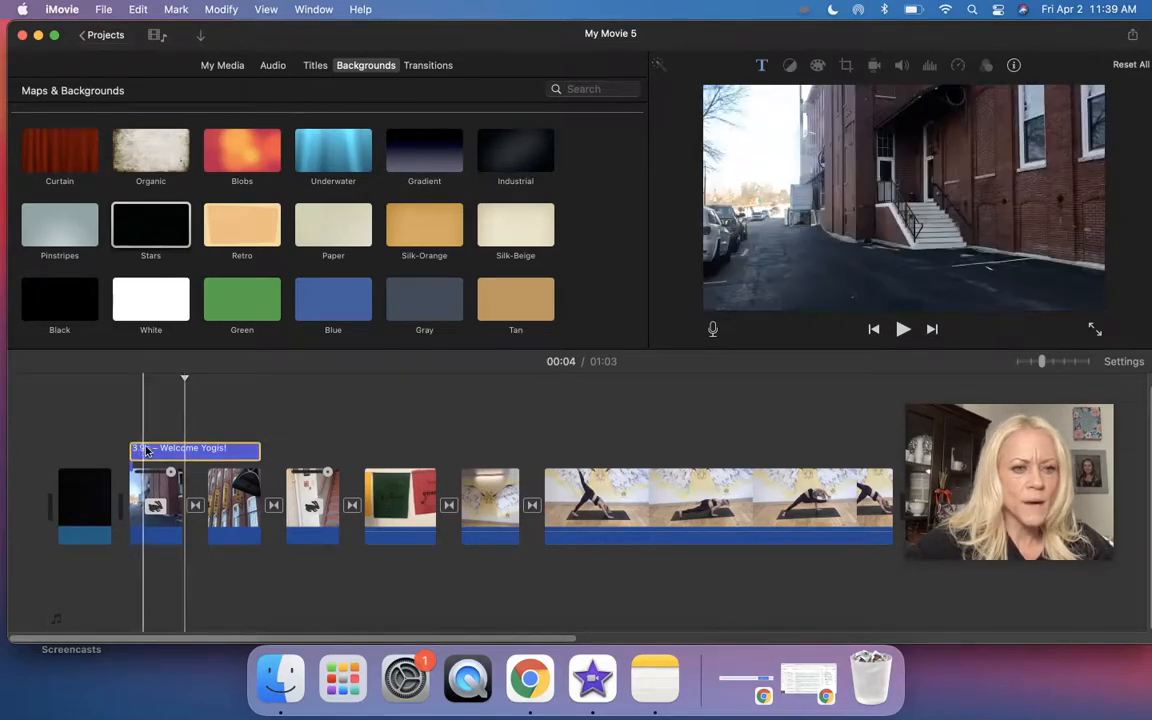
left_click_drag(138, 450, 88, 452)
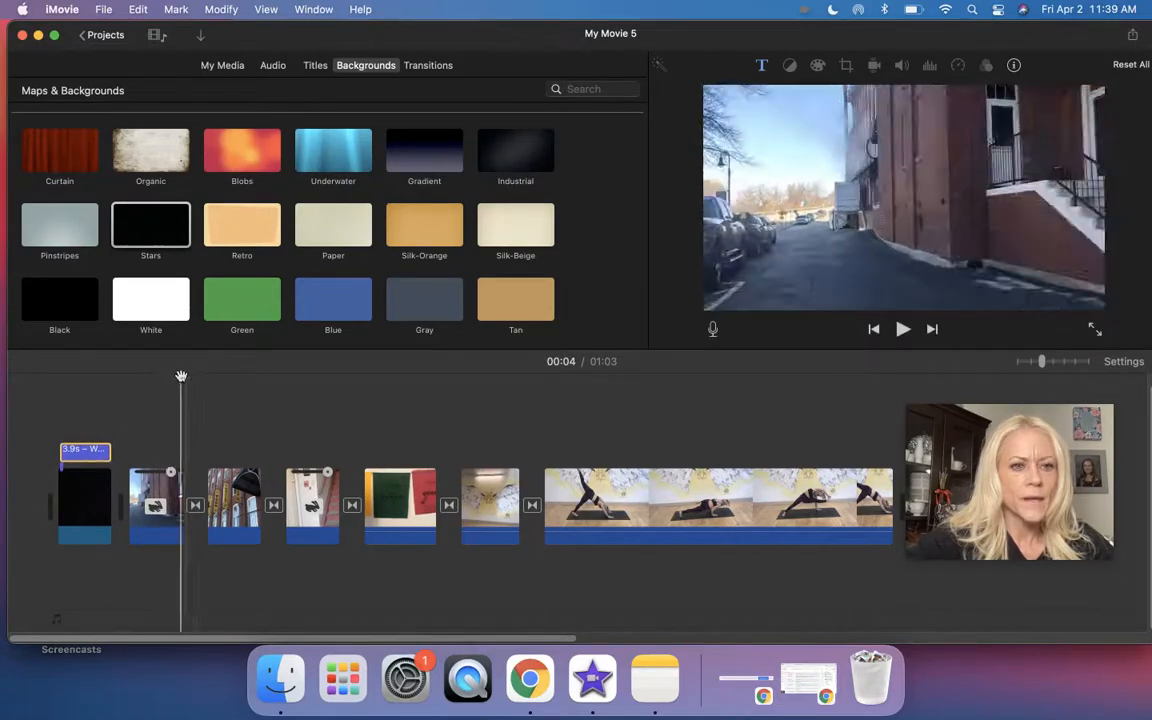
left_click(188, 380)
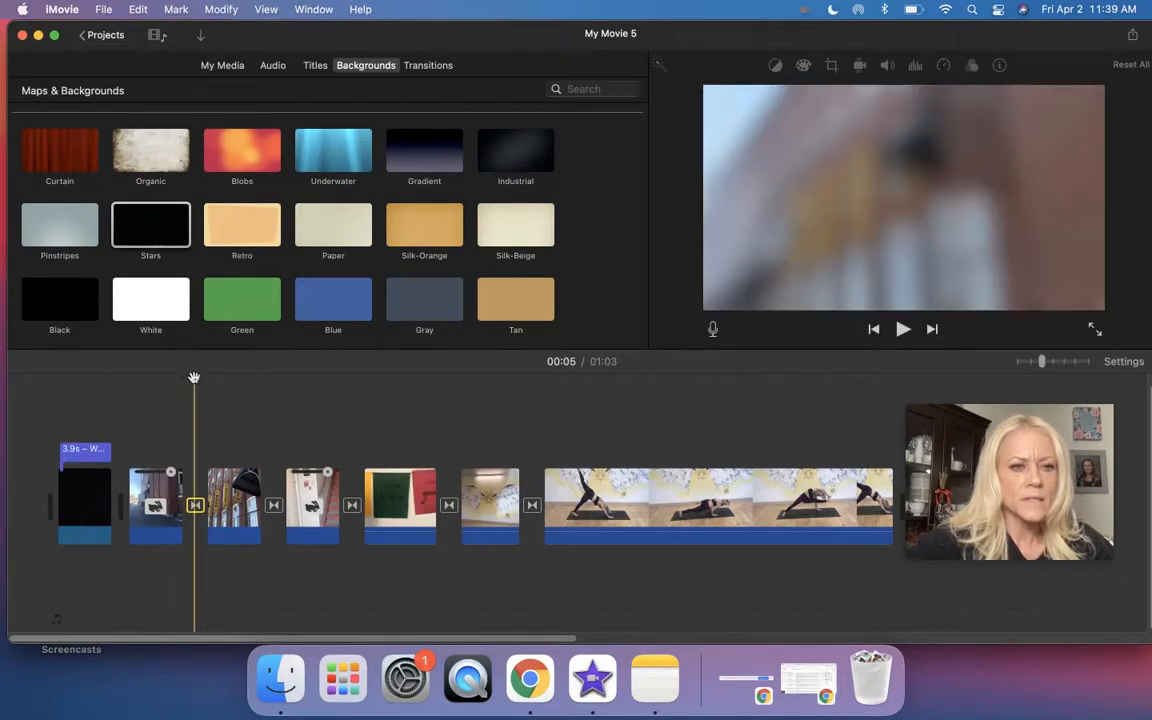
left_click_drag(195, 379, 37, 396)
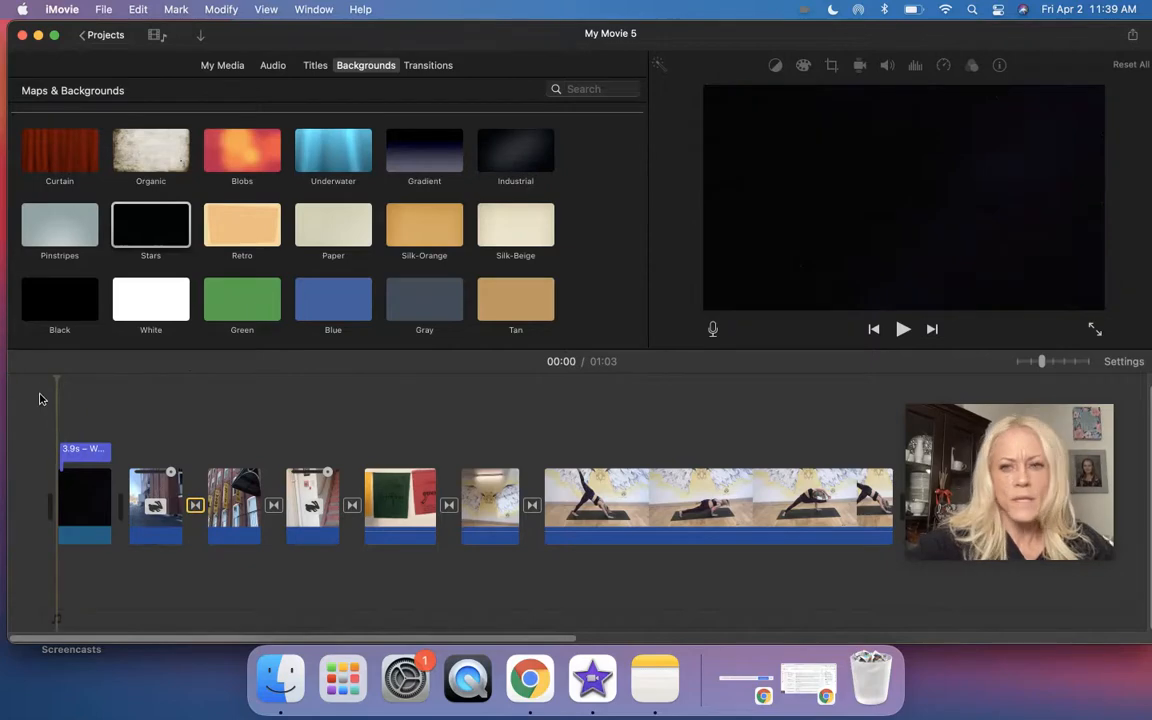
key("space")
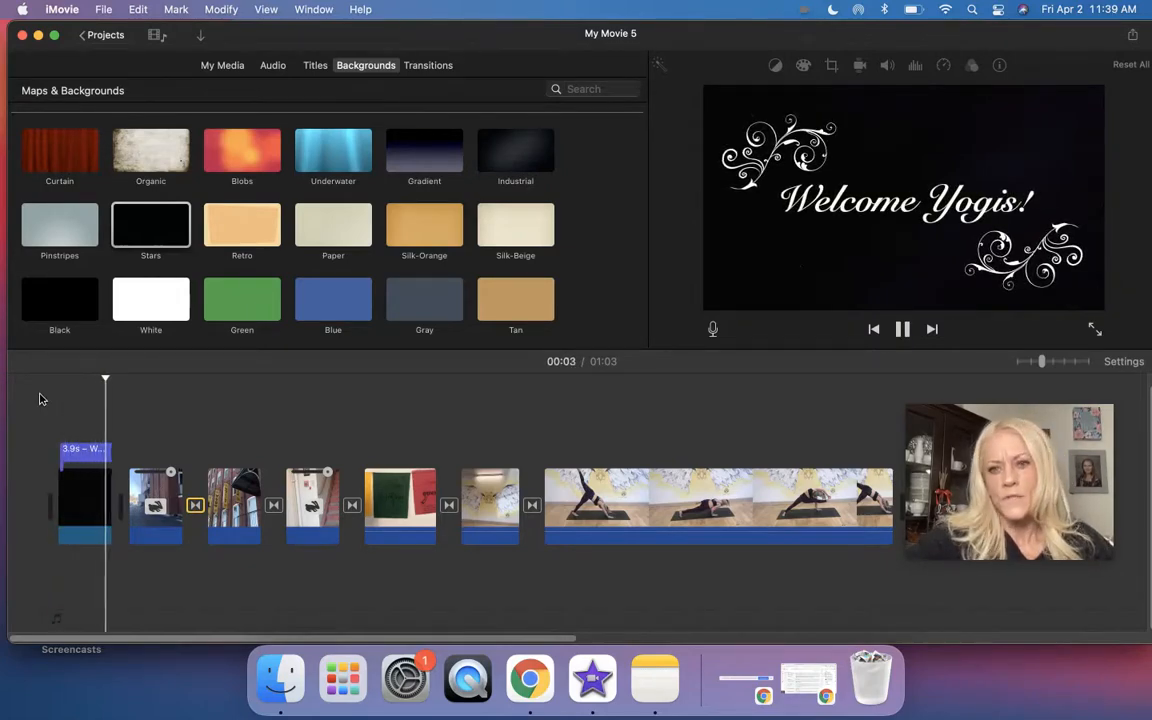
key("space")
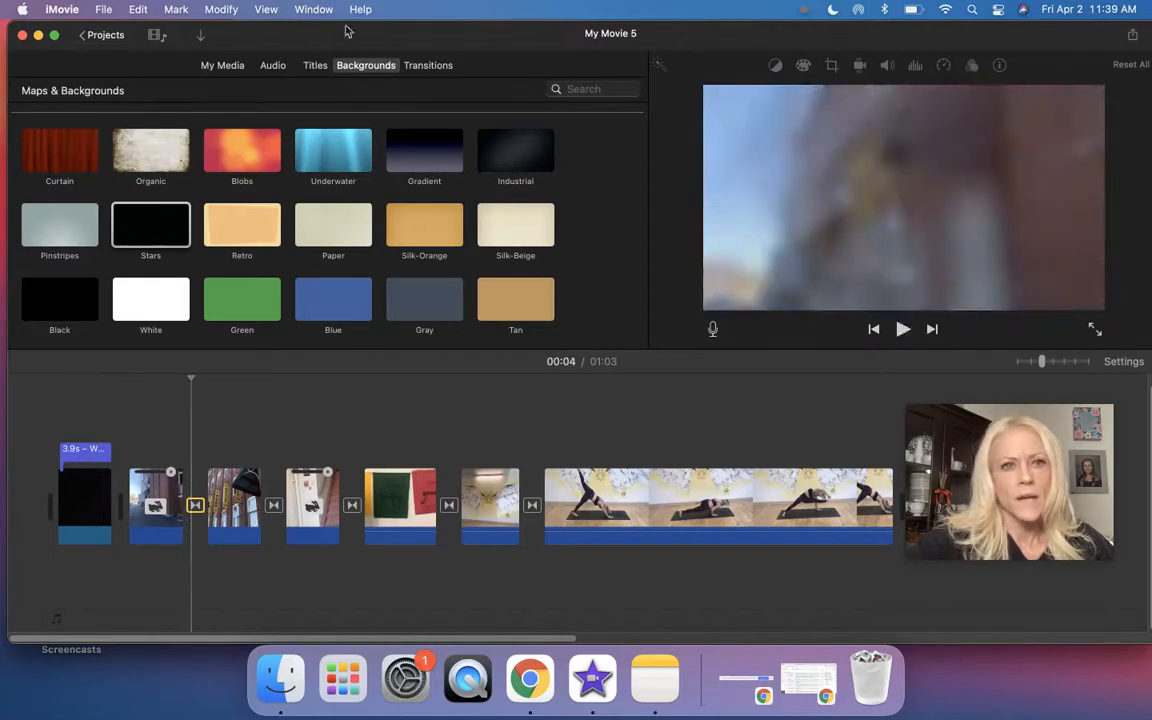
Step: Add a Cross Blur transition between the Stars background and the first building clip, and play the movie from the start
left_click(428, 66)
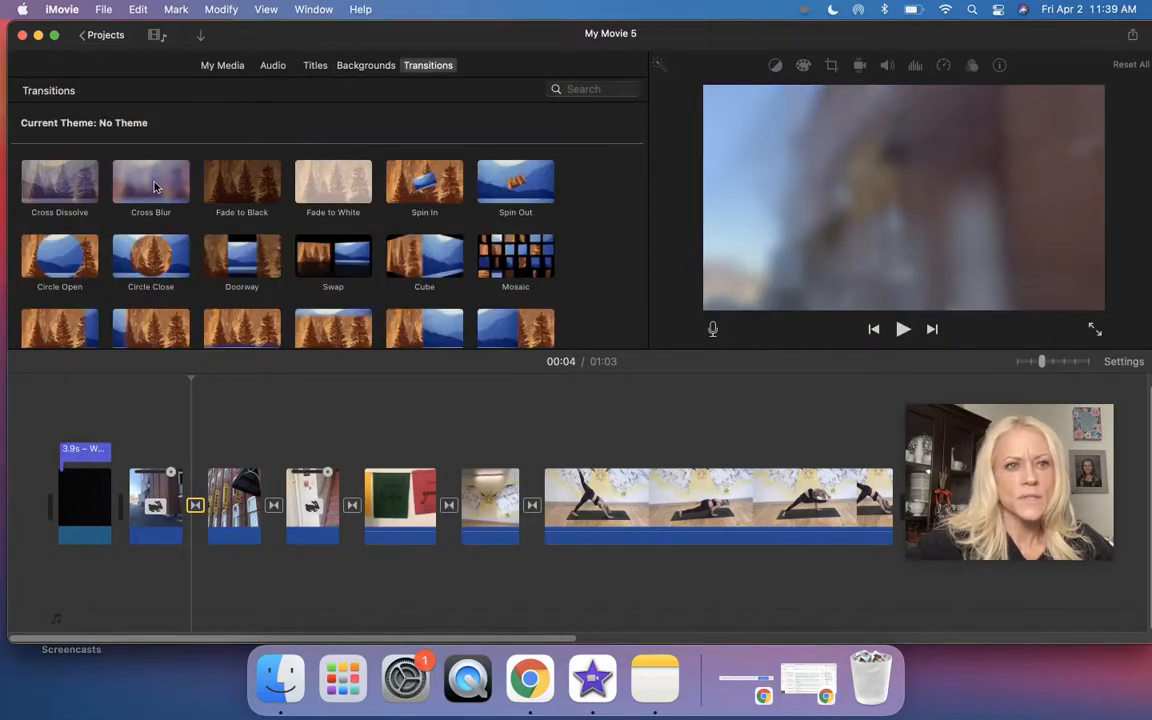
left_click_drag(155, 187, 125, 510)
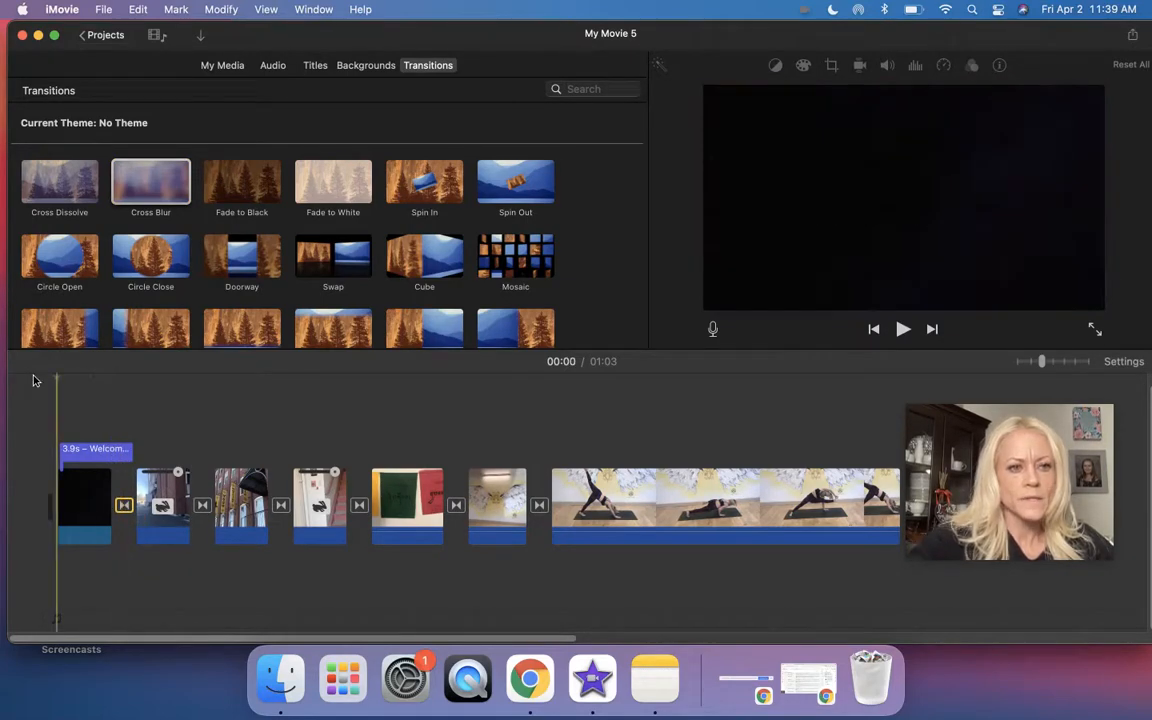
key("space")
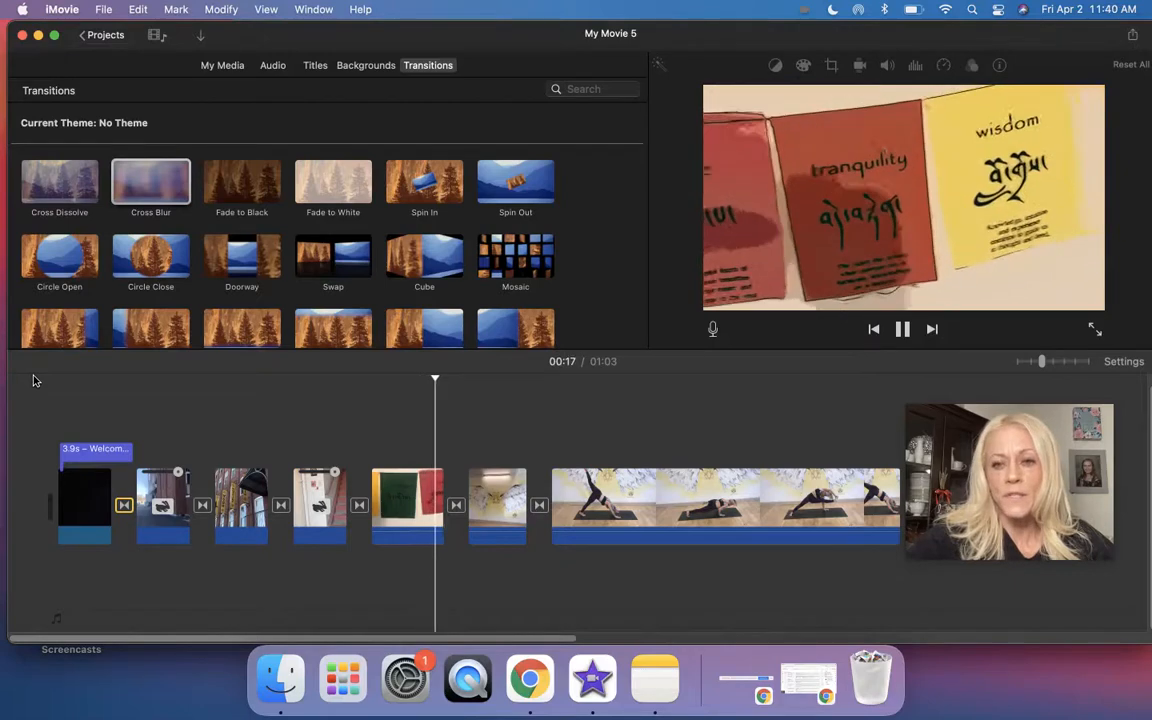
key("space")
Step: Add a Boogie Lights title reading "Find Your Magic!" above the closing Humble Warrior logo clip
left_click_drag(939, 429, 975, 284)
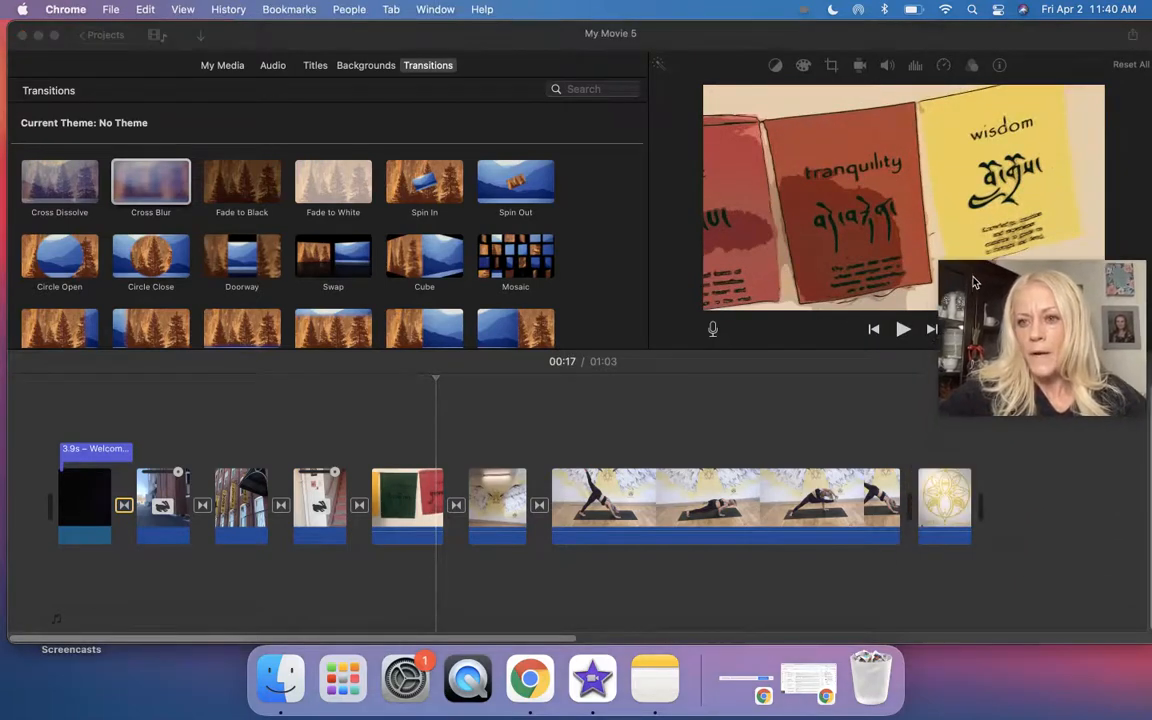
left_click(940, 500)
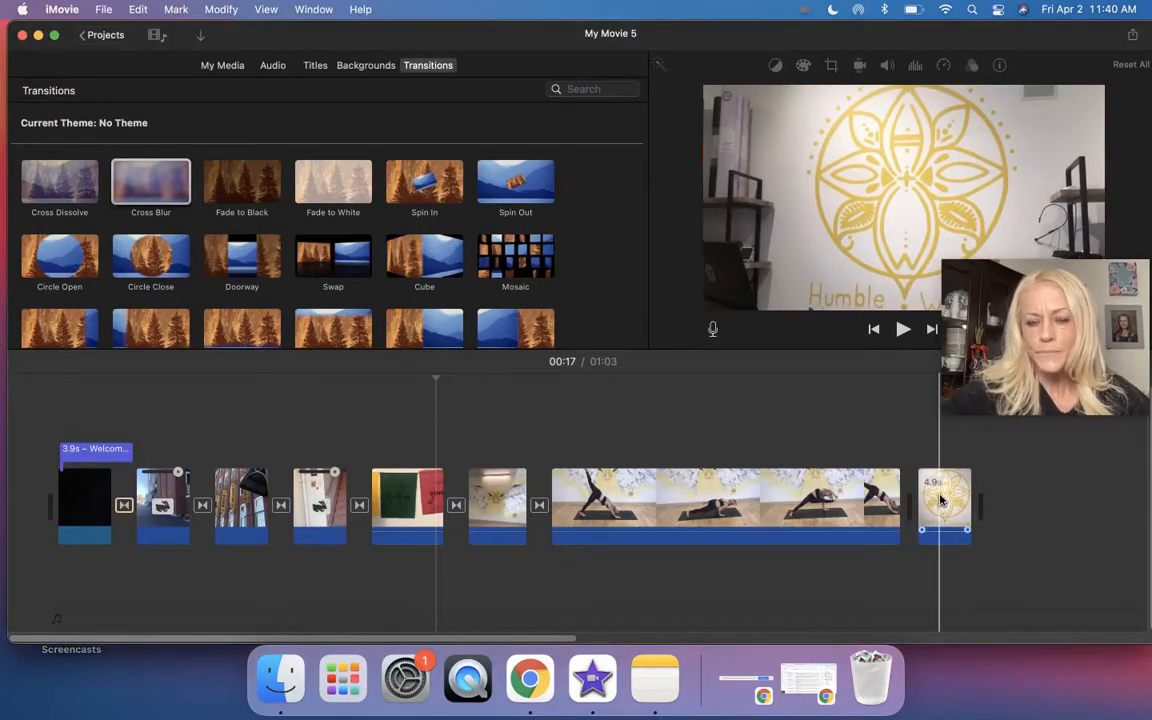
left_click(311, 66)
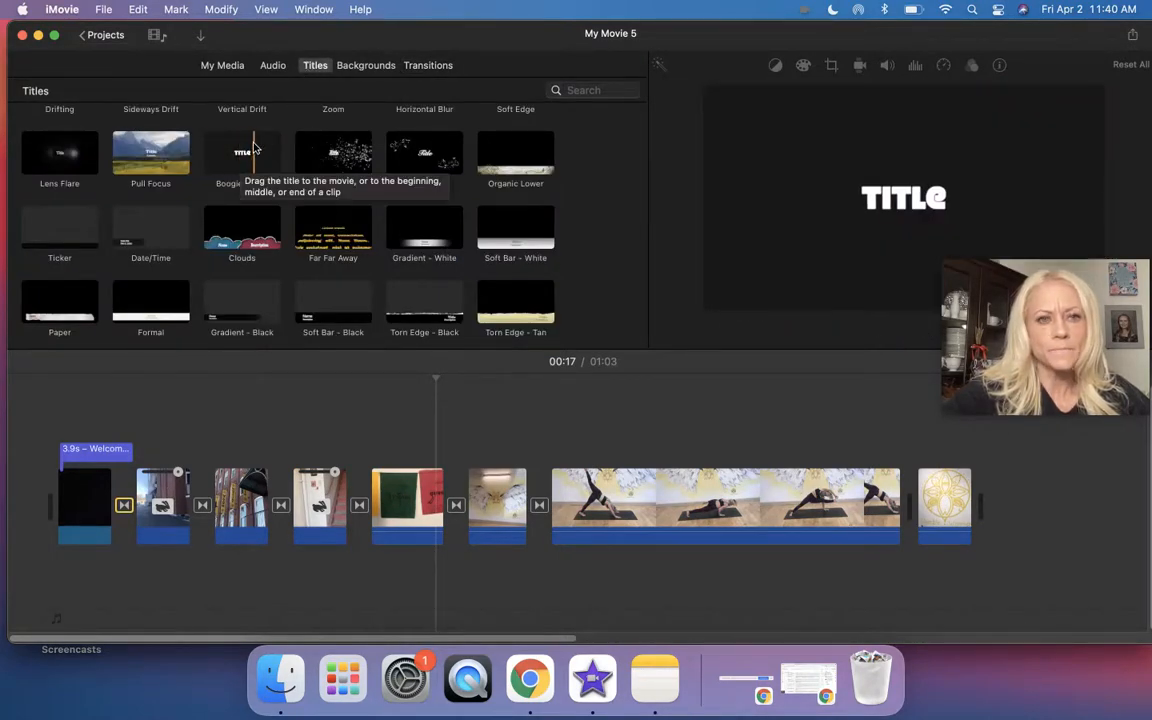
left_click_drag(228, 168, 908, 458)
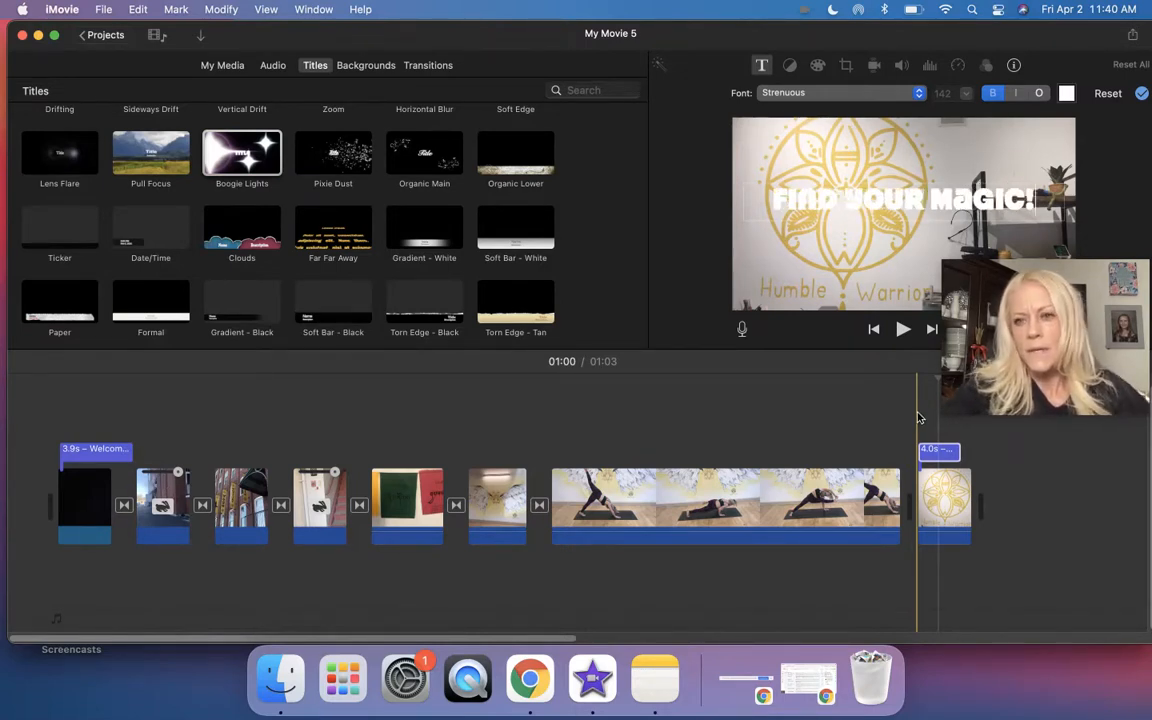
Step: Set the "Find Your Magic!" title's font to Chalkduster and its text color to pink, and apply the changes
left_click(875, 93)
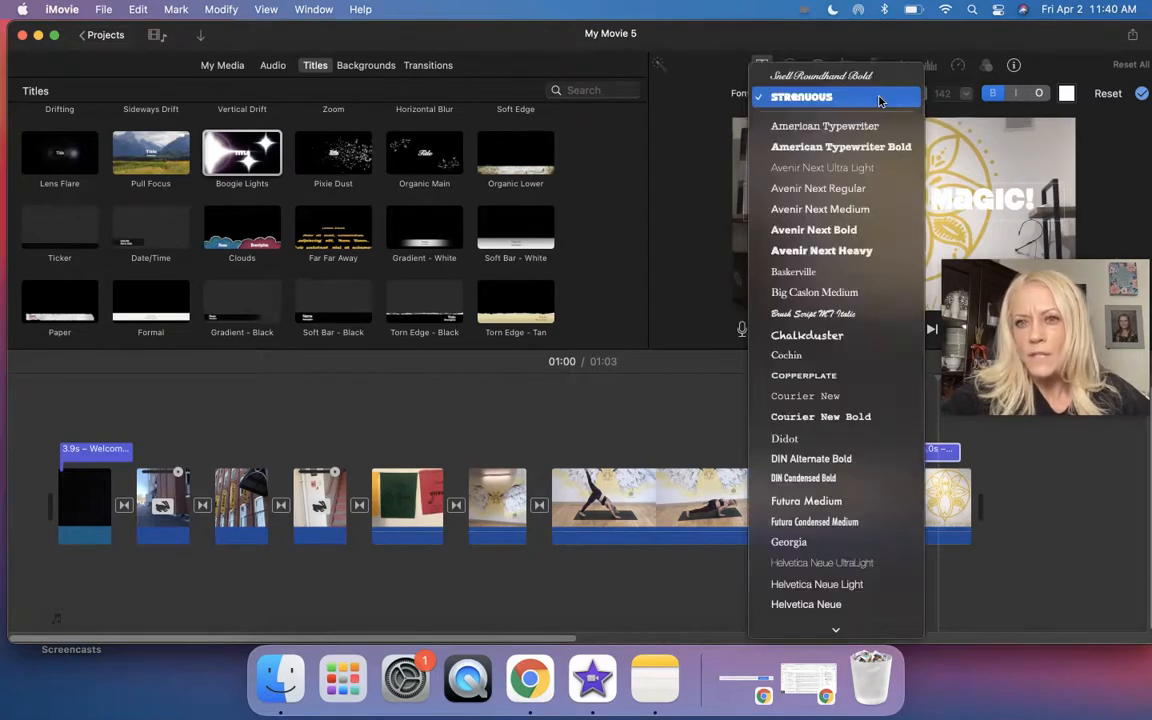
left_click(804, 336)
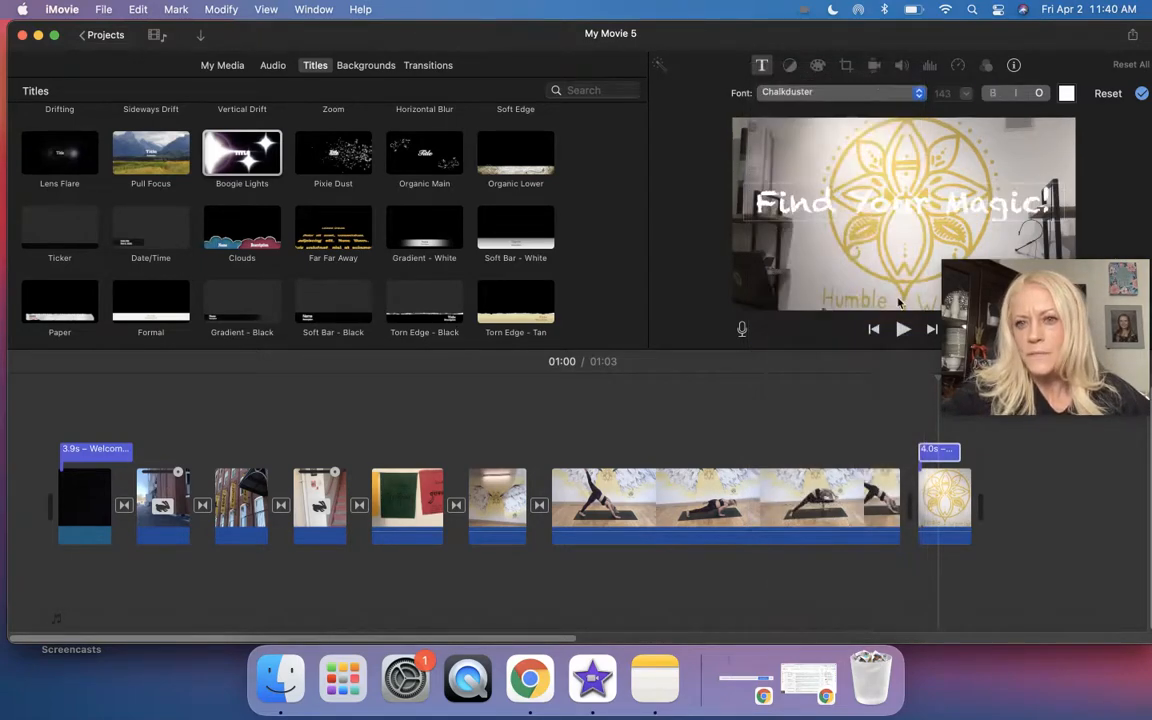
left_click(1067, 93)
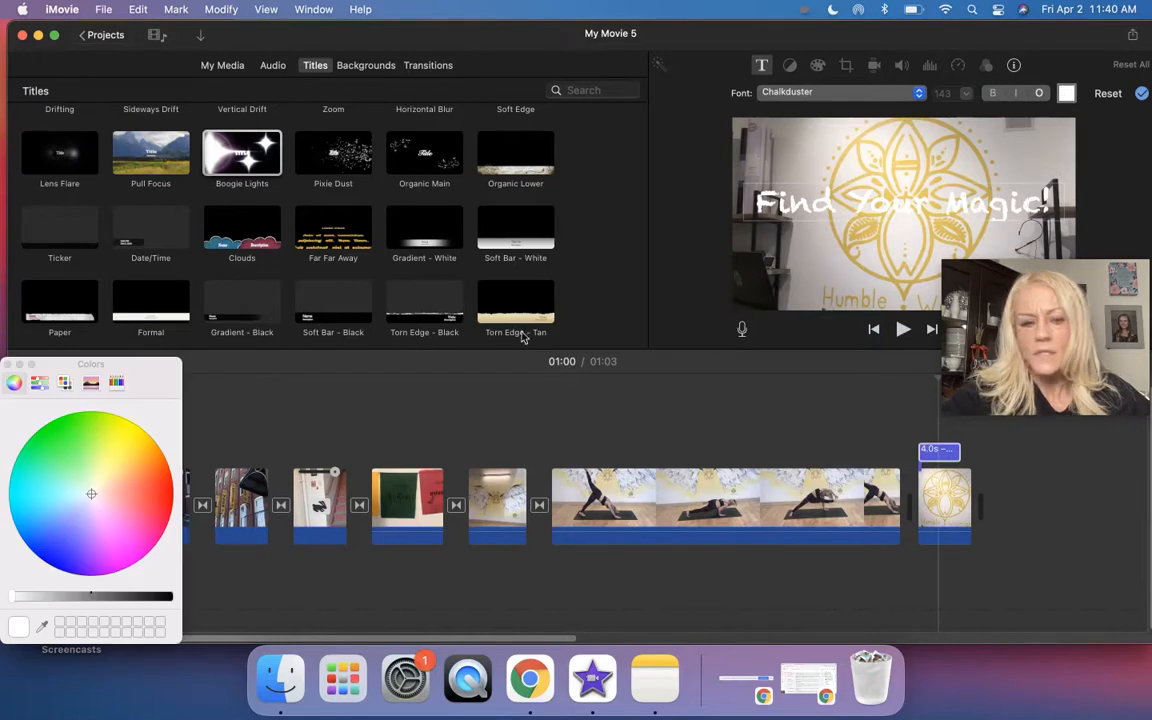
left_click(124, 546)
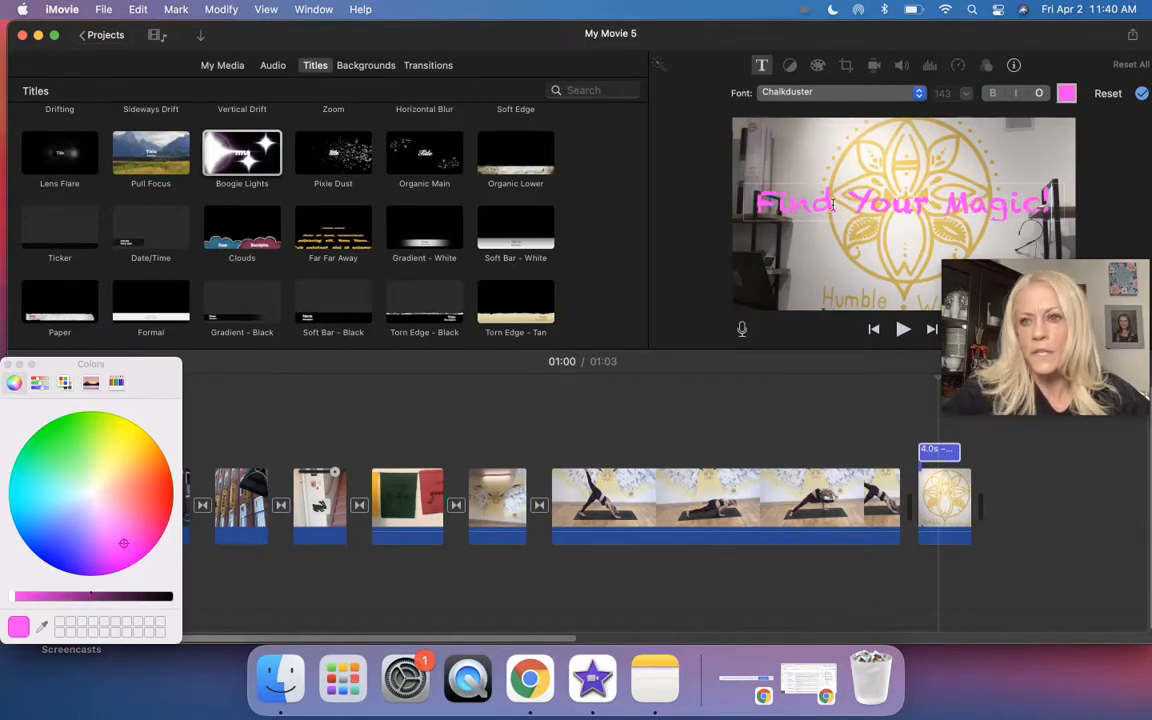
left_click(1141, 93)
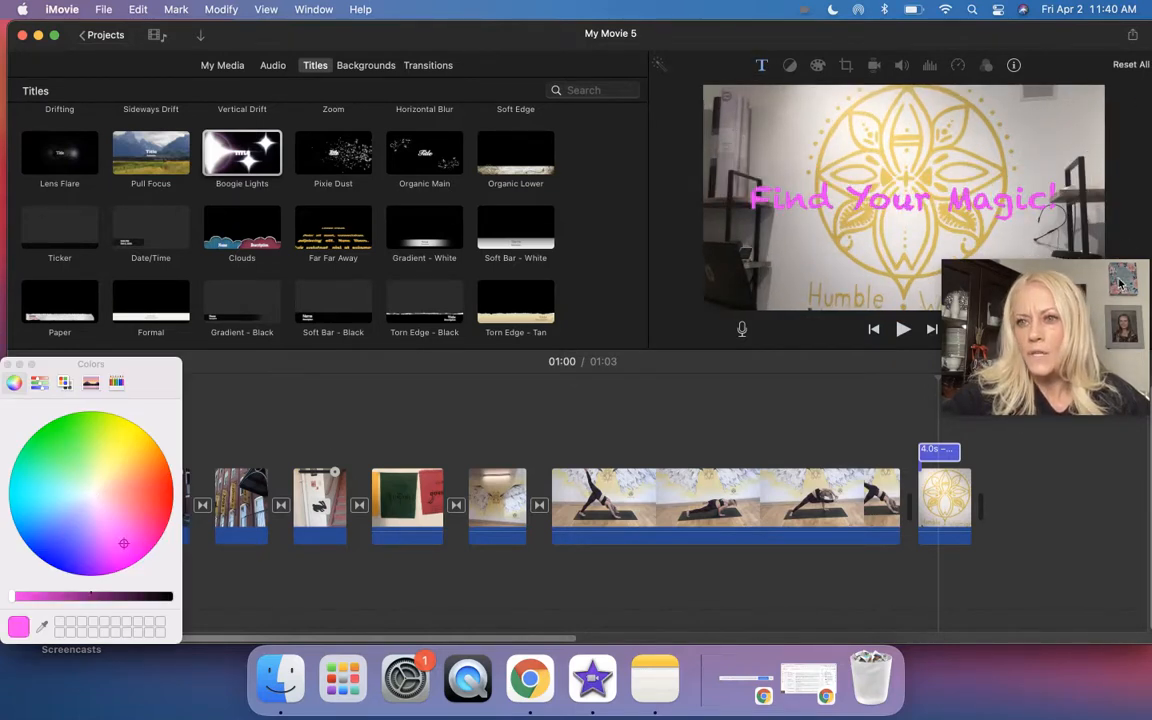
Step: Extend the "Find Your Magic!" title to 4.9 s so it ends with the closing logo clip
left_click(1115, 305)
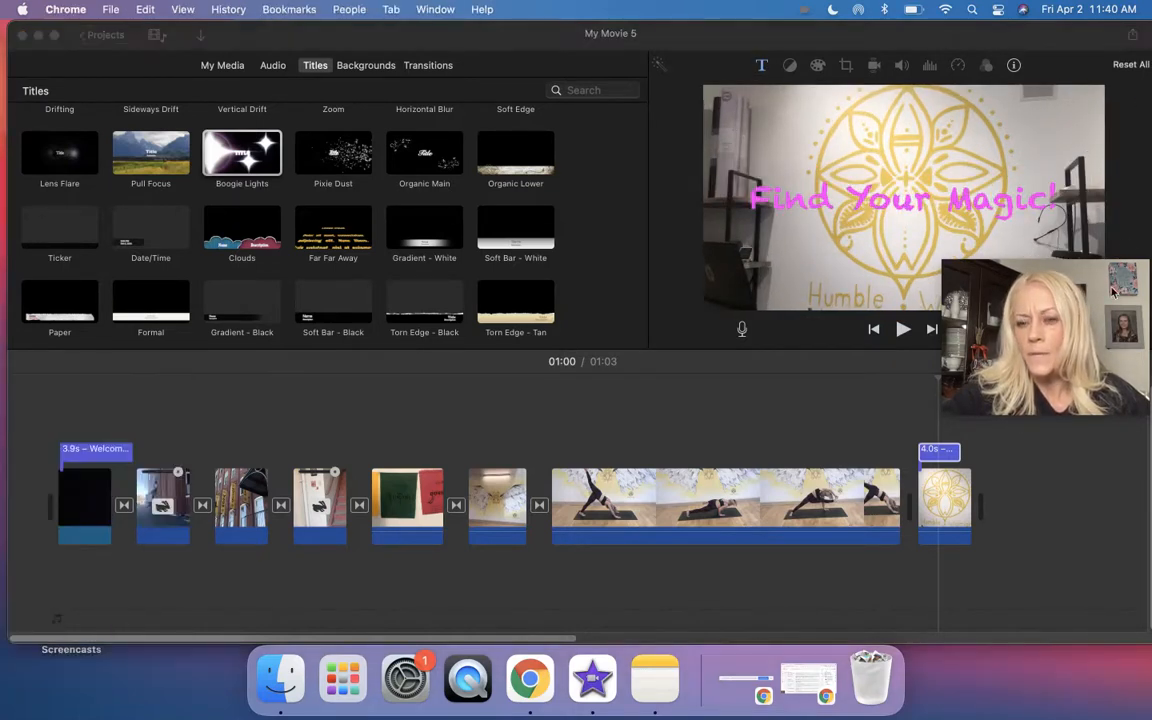
left_click(952, 457)
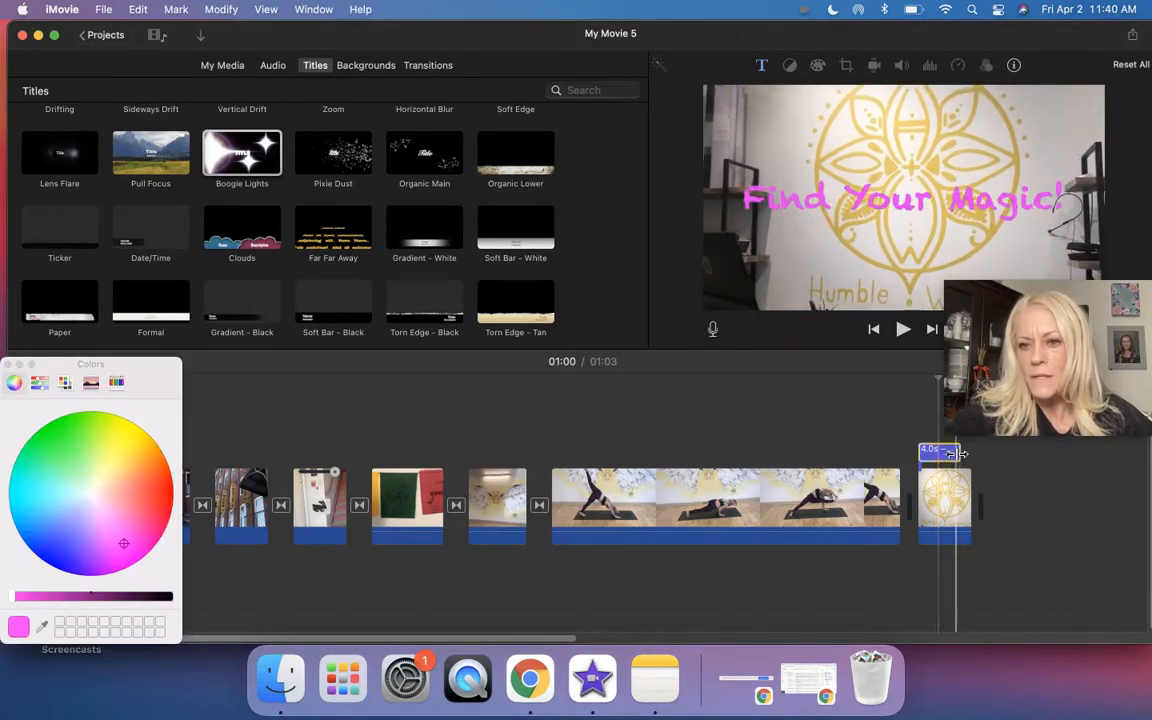
left_click_drag(957, 454, 968, 454)
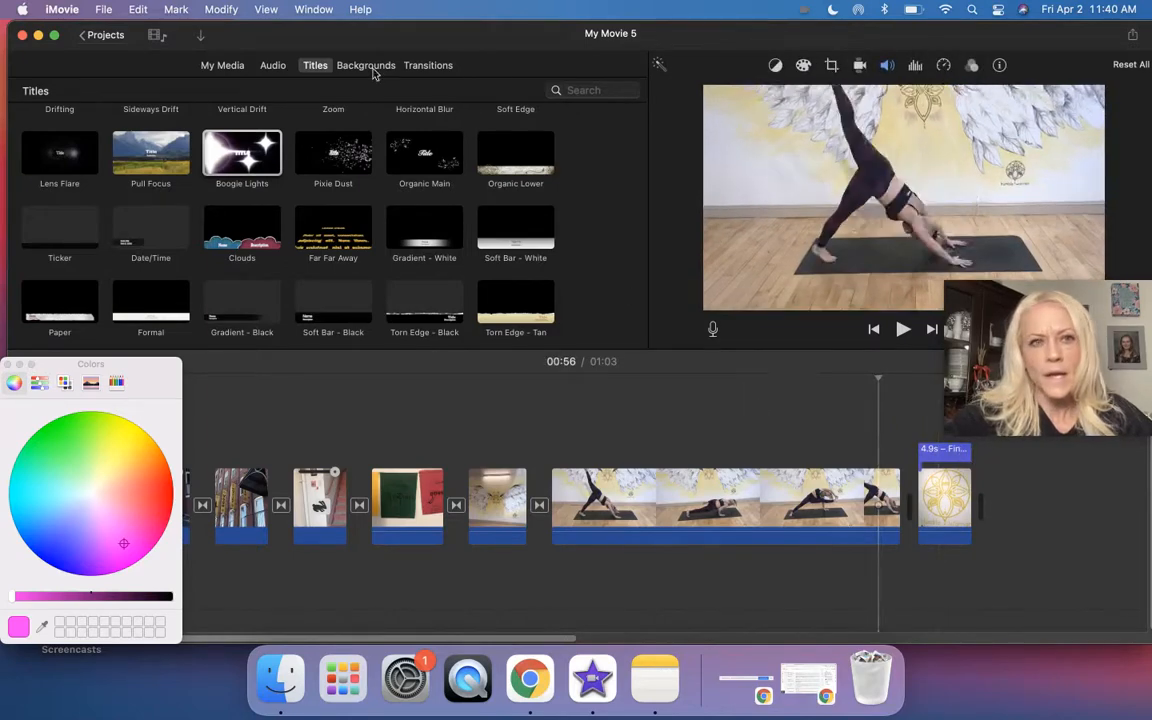
Step: Add a Cross Blur transition between the yoga clip and the closing logo clip, and trim the title's start to 3.9 s
left_click(424, 66)
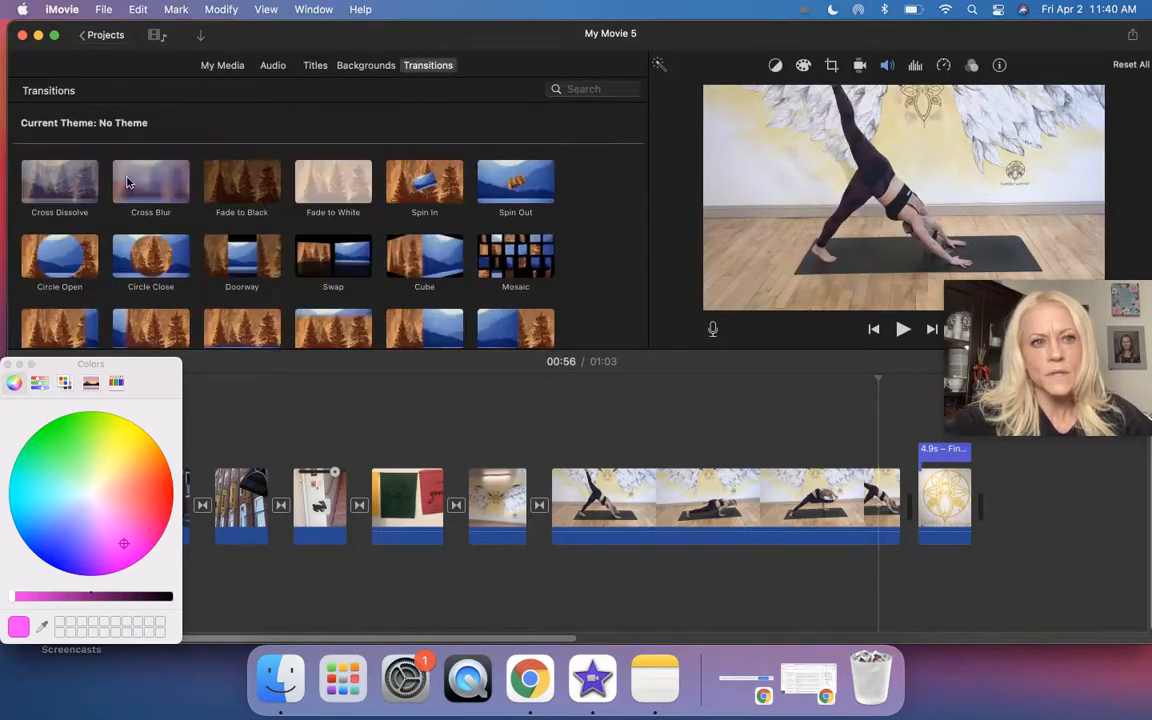
left_click_drag(132, 170, 900, 504)
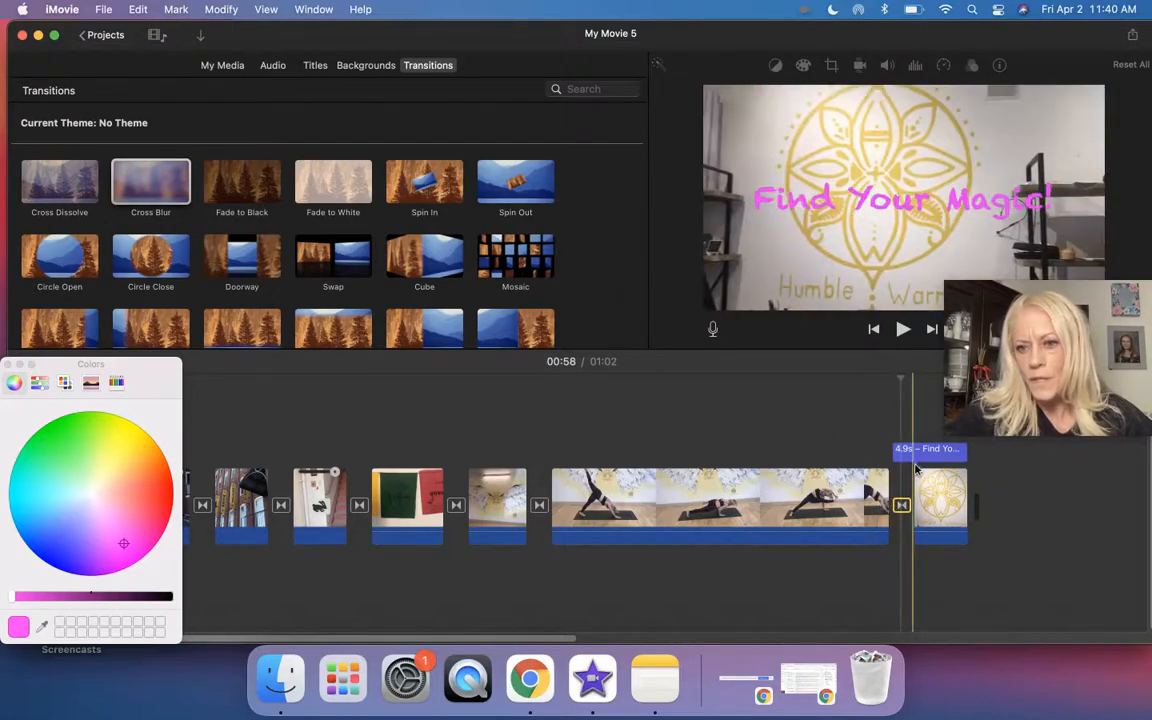
left_click(915, 455)
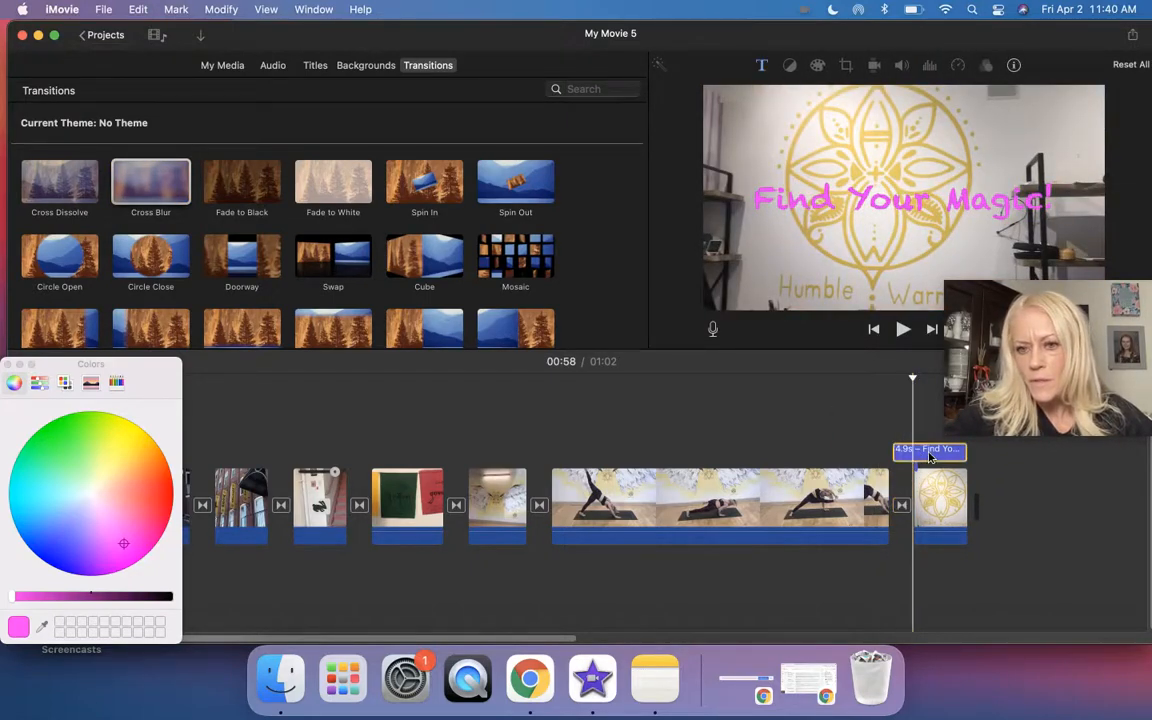
left_click_drag(889, 449, 915, 449)
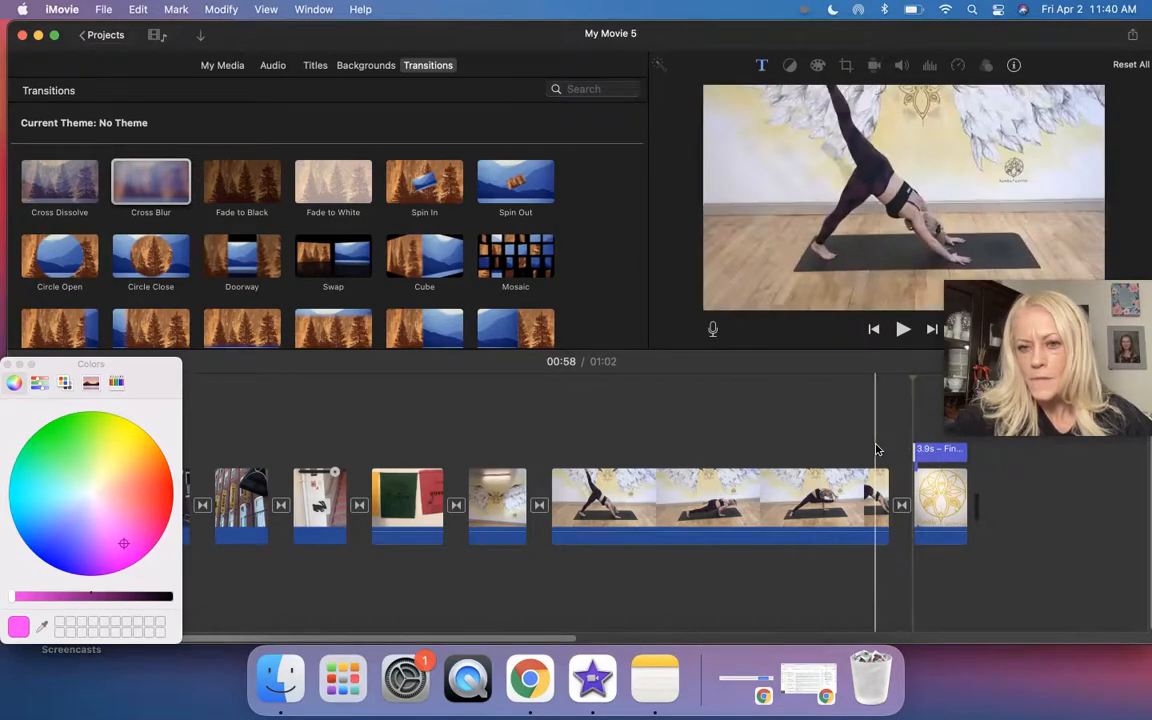
Step: Play back the ending of the movie from just before the last transition
left_click(876, 449)
key("space")
left_click_drag(1040, 368, 1055, 470)
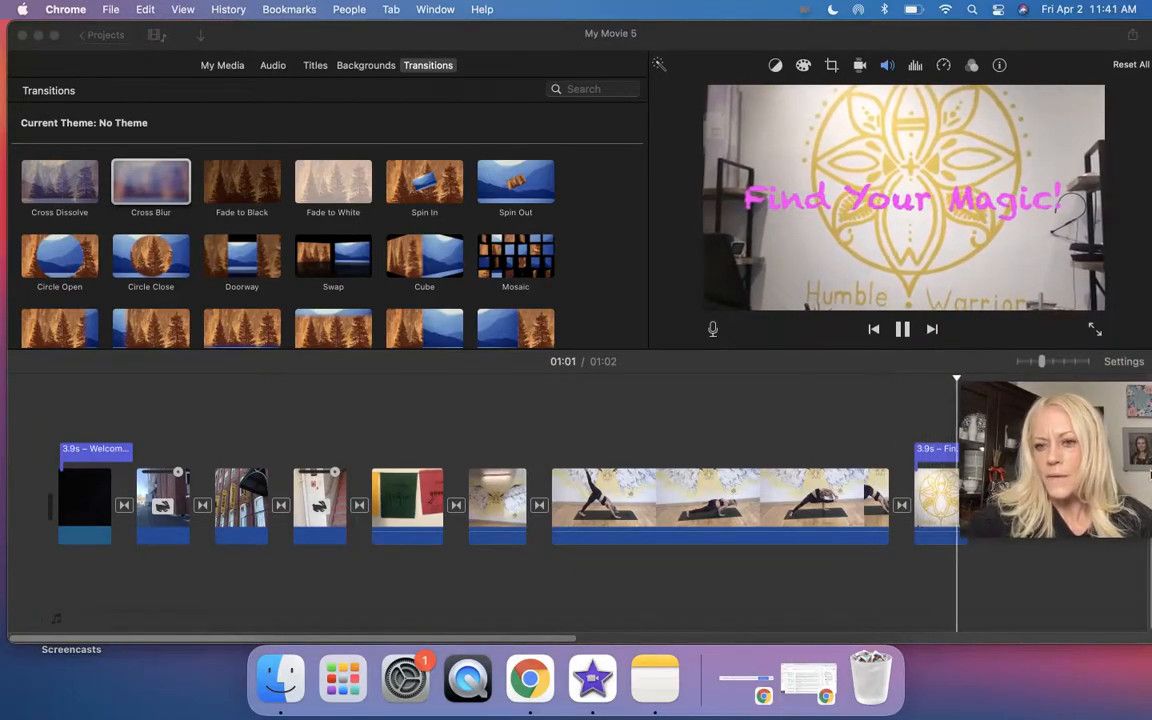
left_click_drag(1130, 443, 1125, 347)
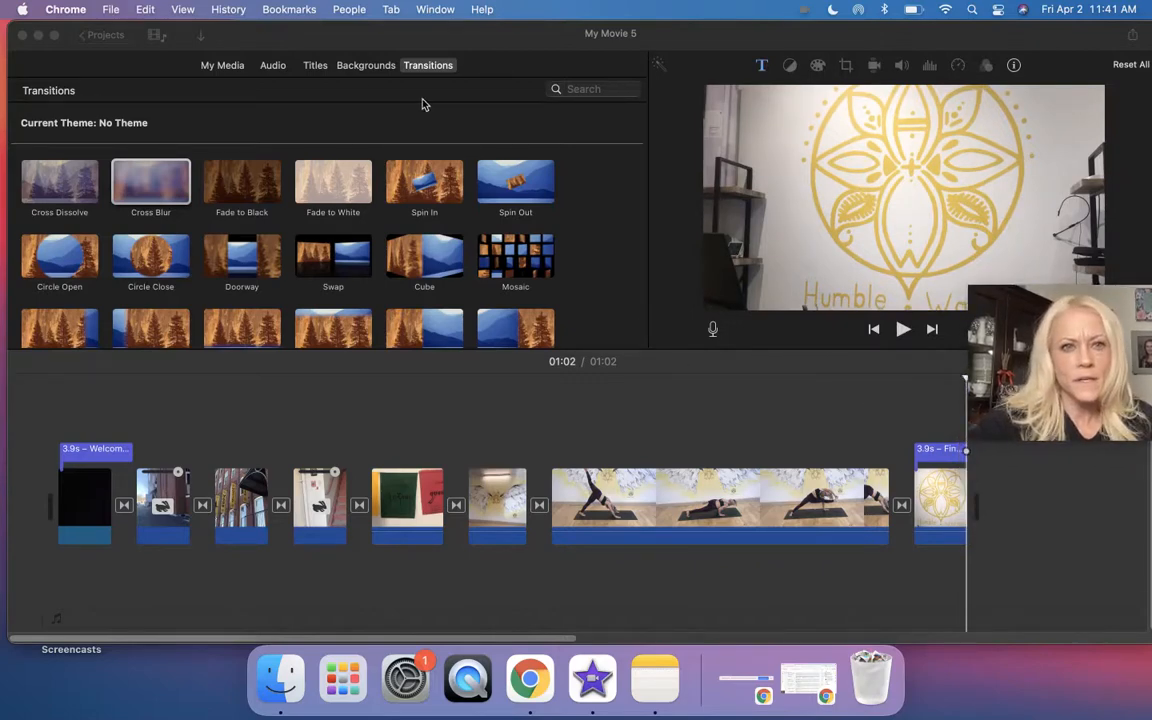
Step: Close the color picker and add the Stars background at the end of the timeline, after the logo clip
left_click(356, 68)
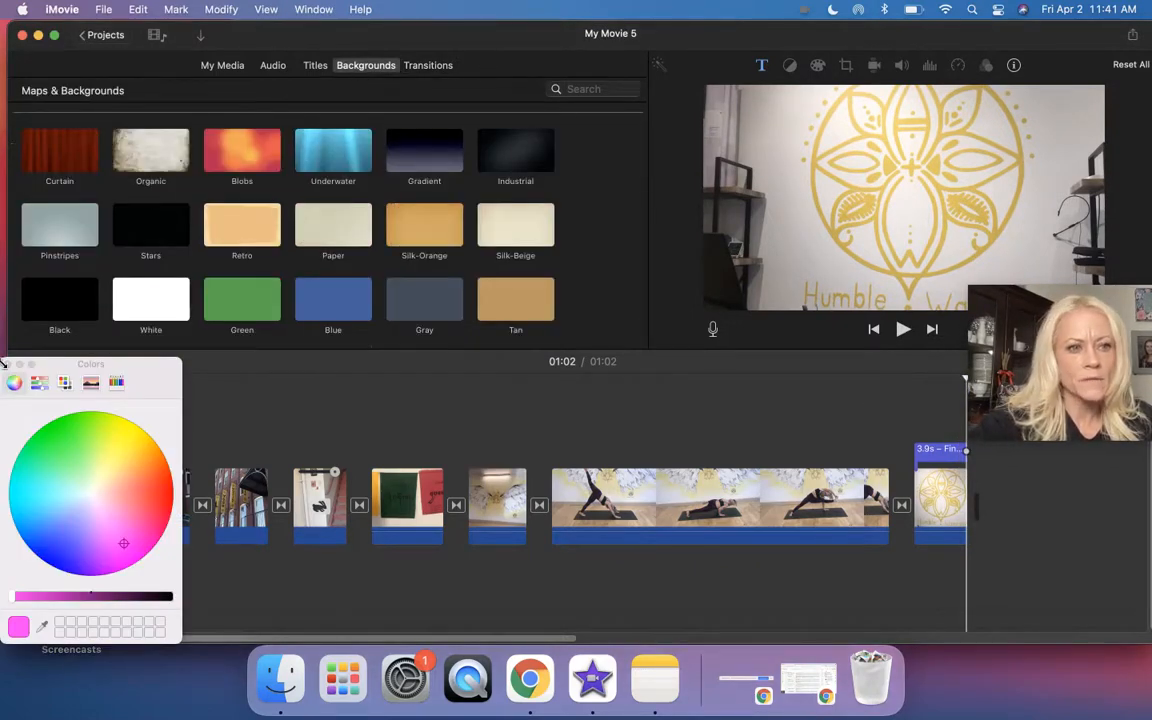
left_click(7, 365)
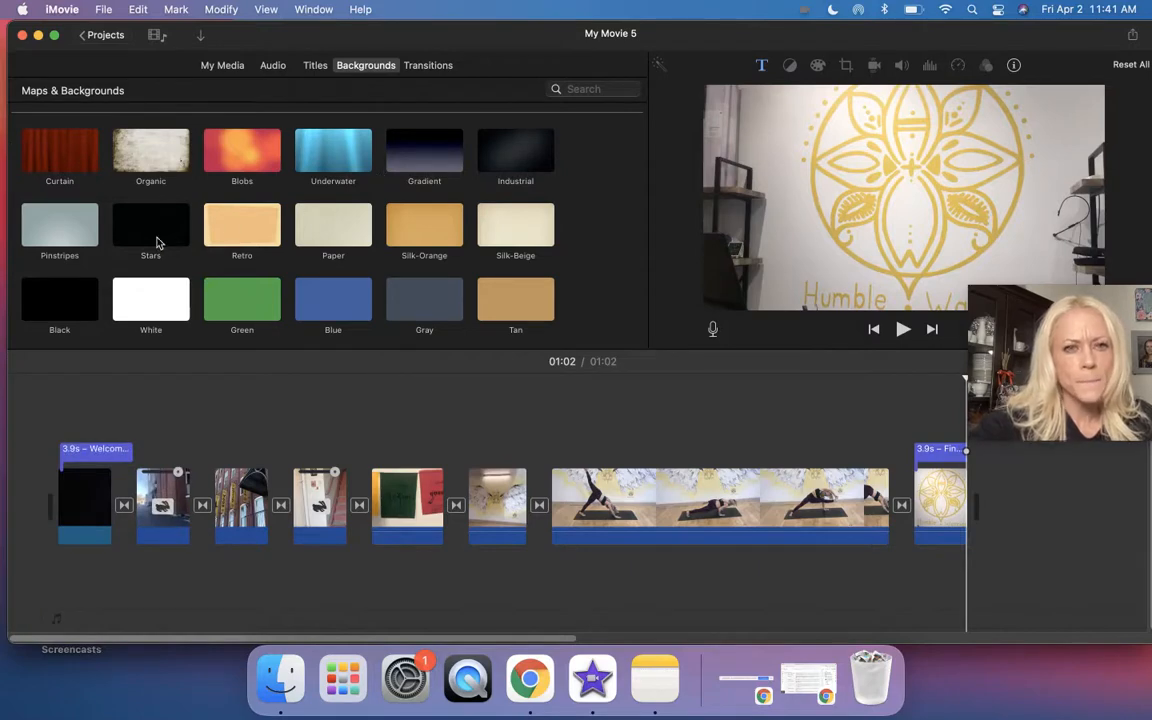
left_click_drag(156, 242, 985, 512)
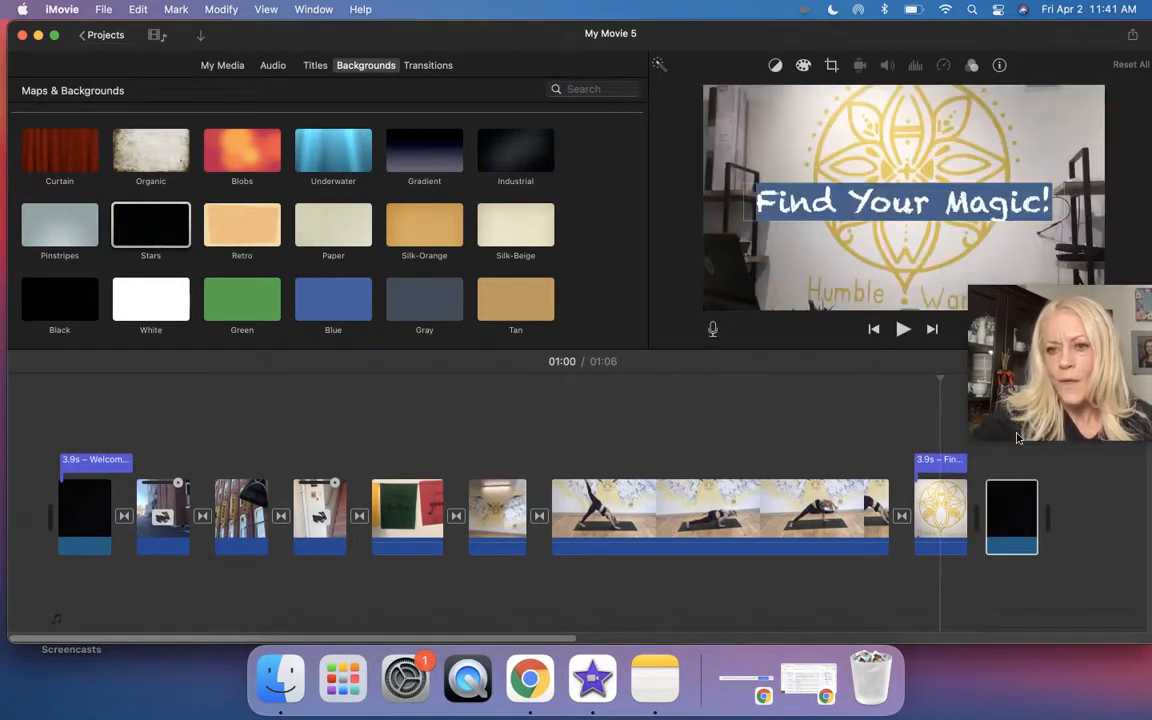
Step: Add a Pixie Dust title over the closing Stars background at the end of the timeline
left_click(1018, 522)
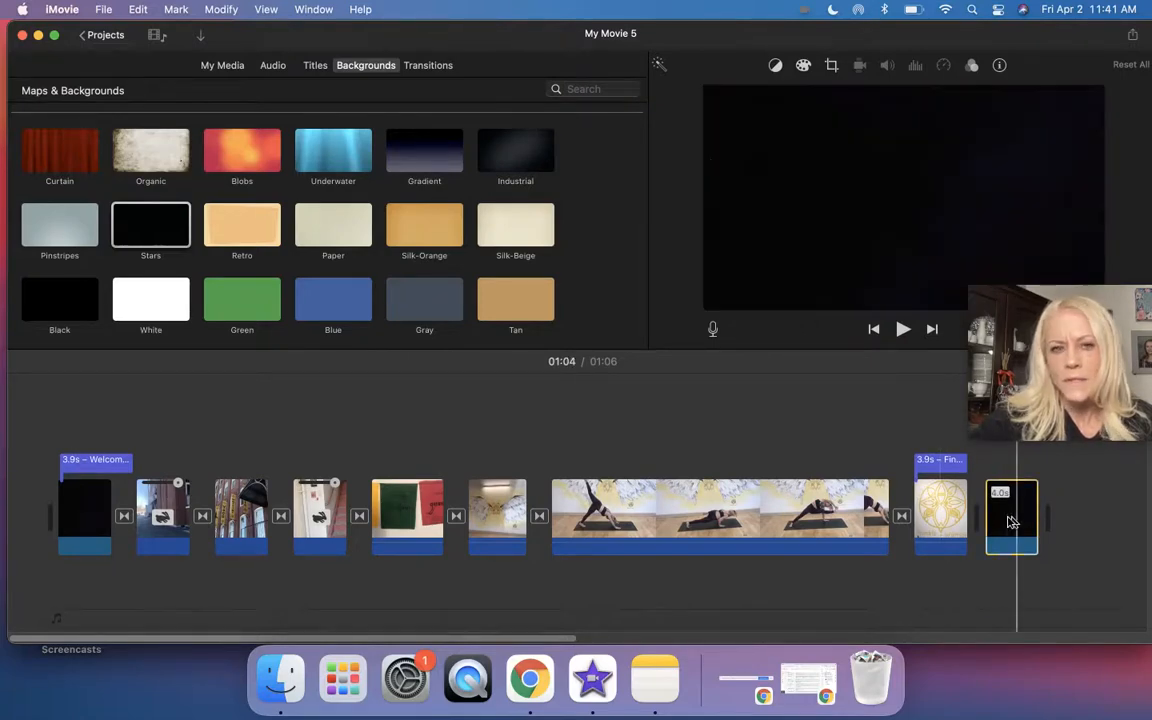
left_click(316, 66)
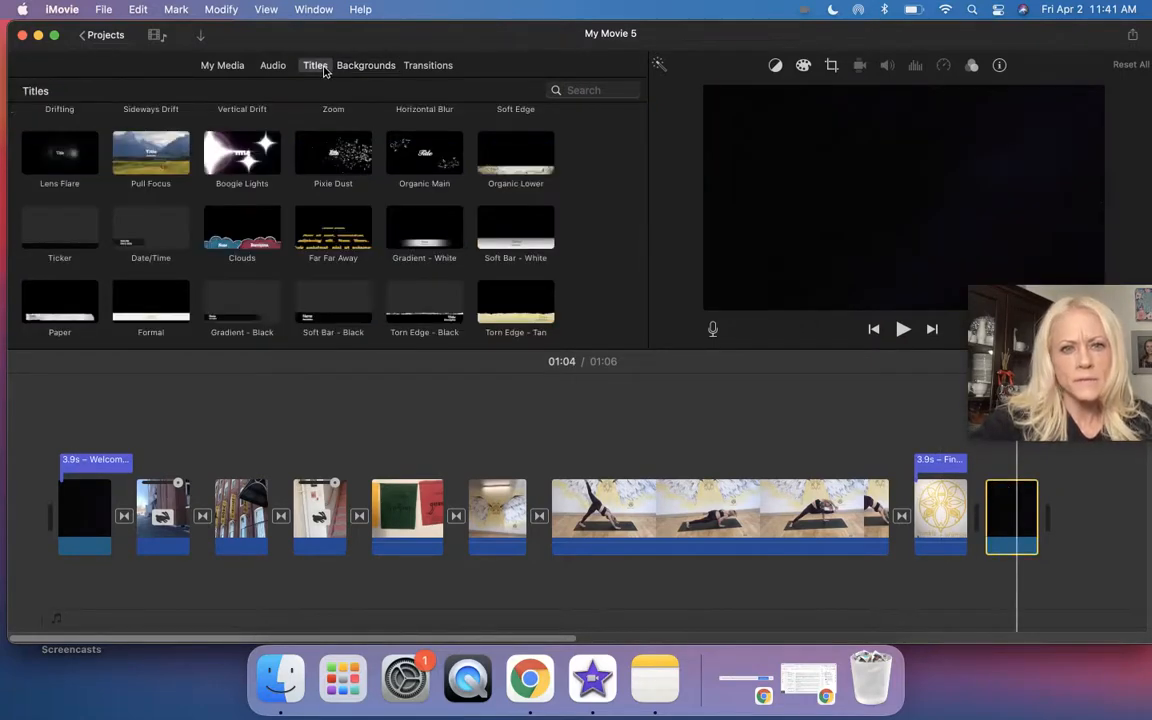
left_click_drag(335, 165, 955, 446)
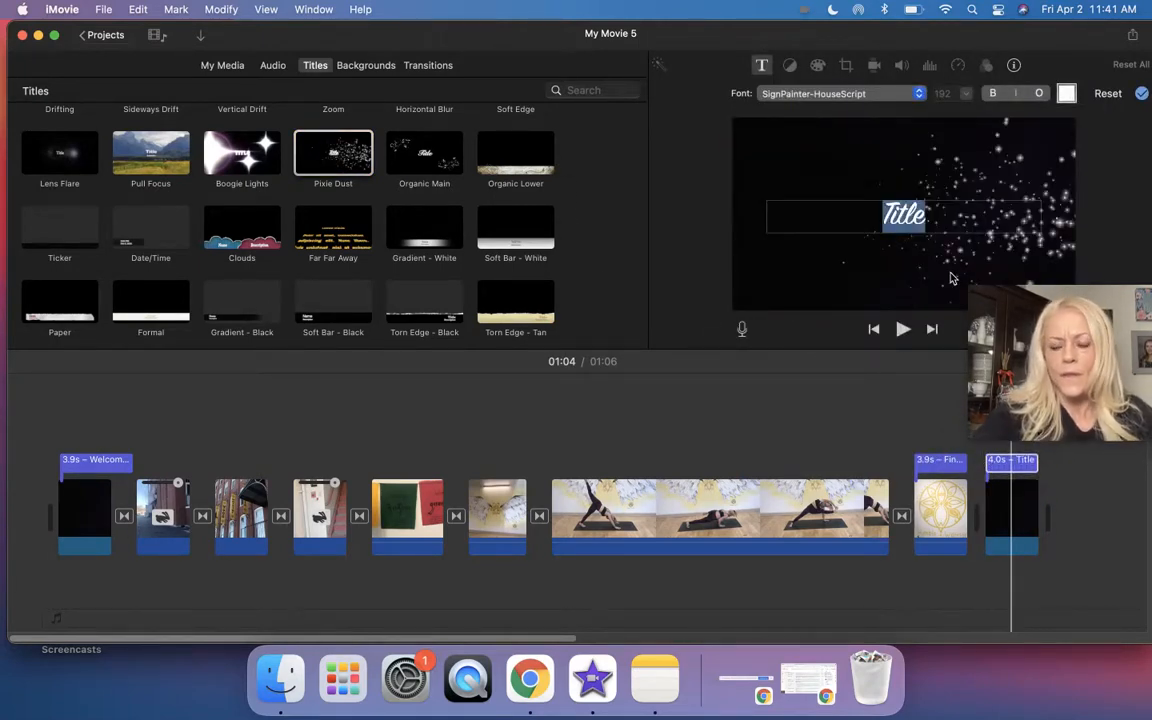
Step: Set the closing Pixie Dust title's text to "Humble Warrior Yoga!"
type("Sub")
key("BackSpace")
key("BackSpace")
key("BackSpace")
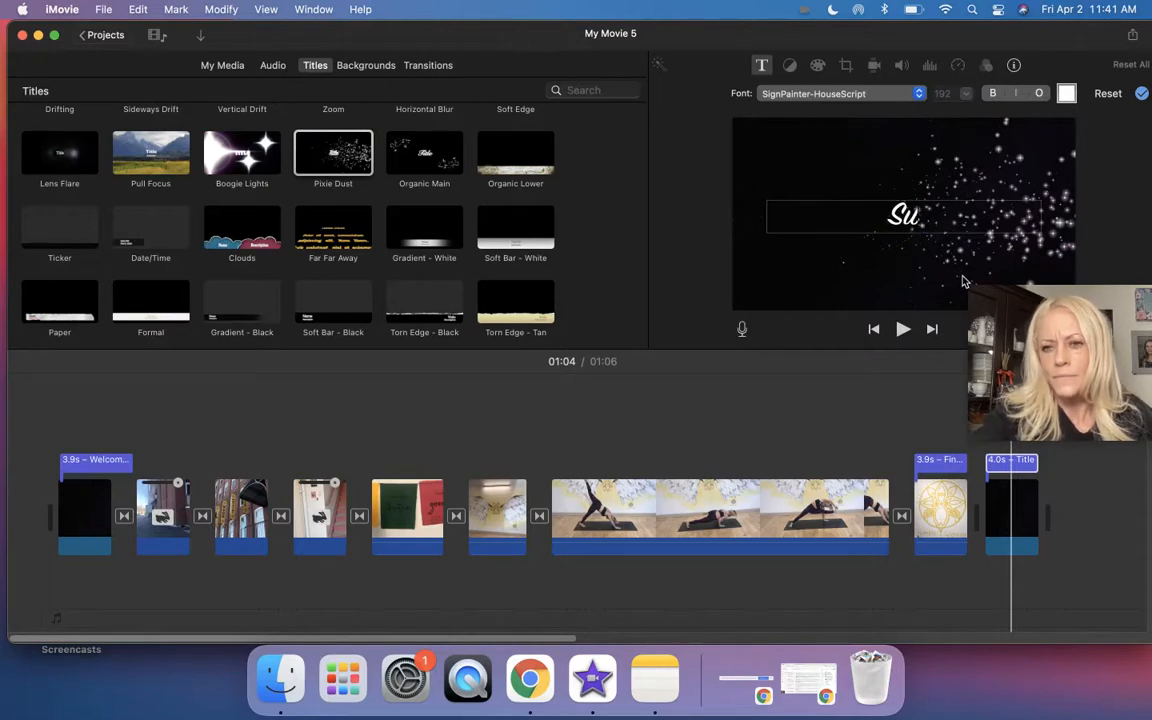
type("H")
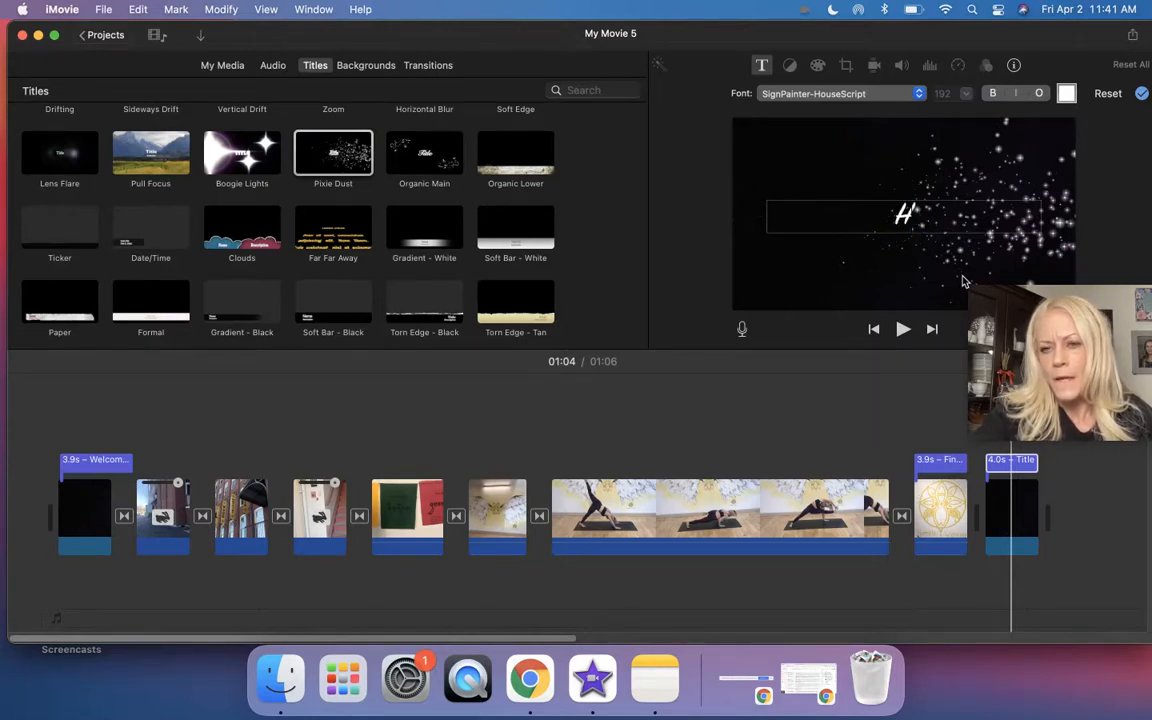
type("umble Warr")
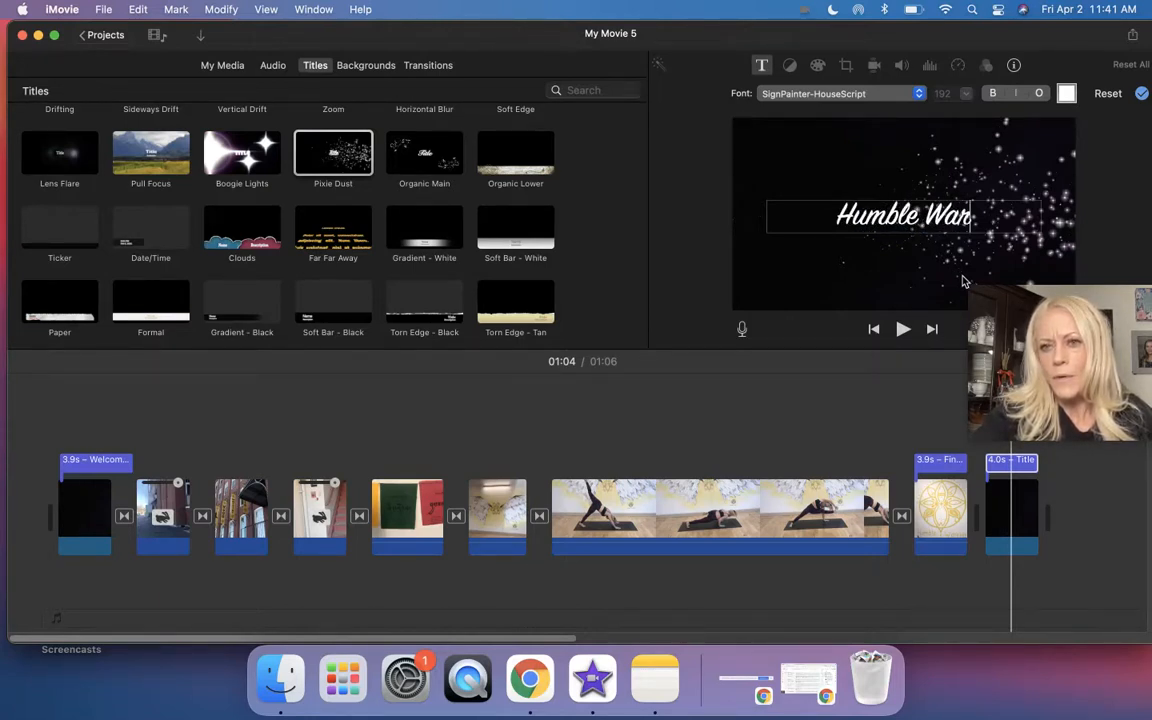
type("ior Yoga!")
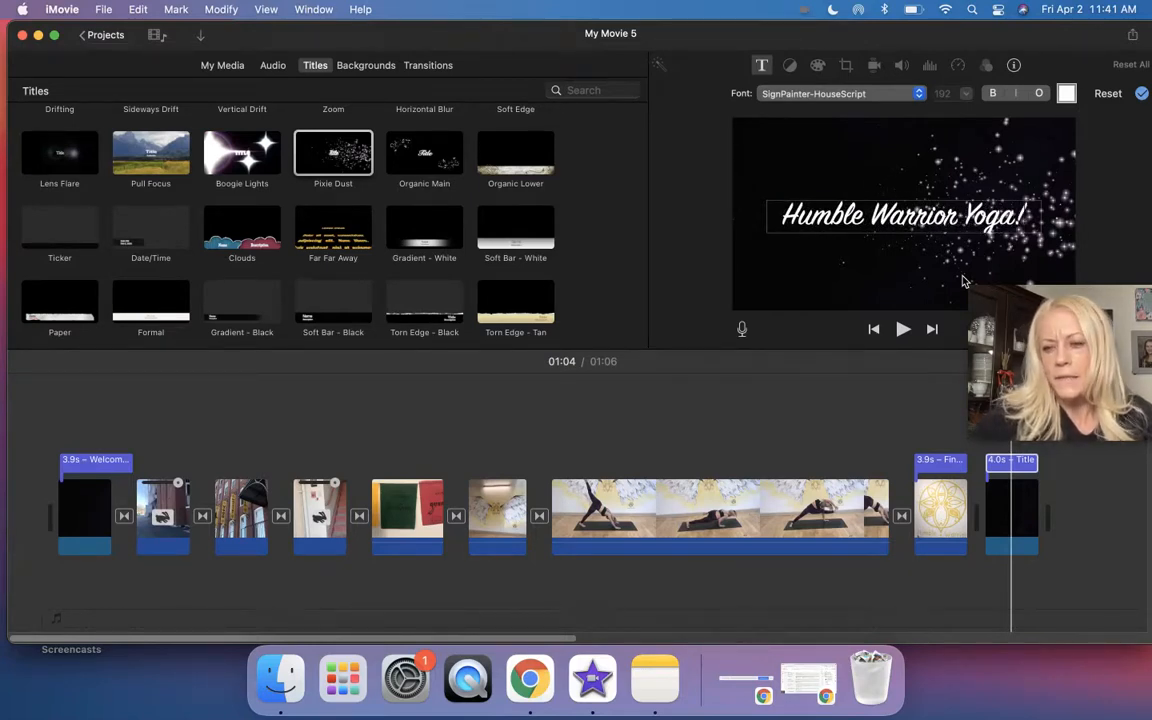
key("super+a")
left_click(858, 394)
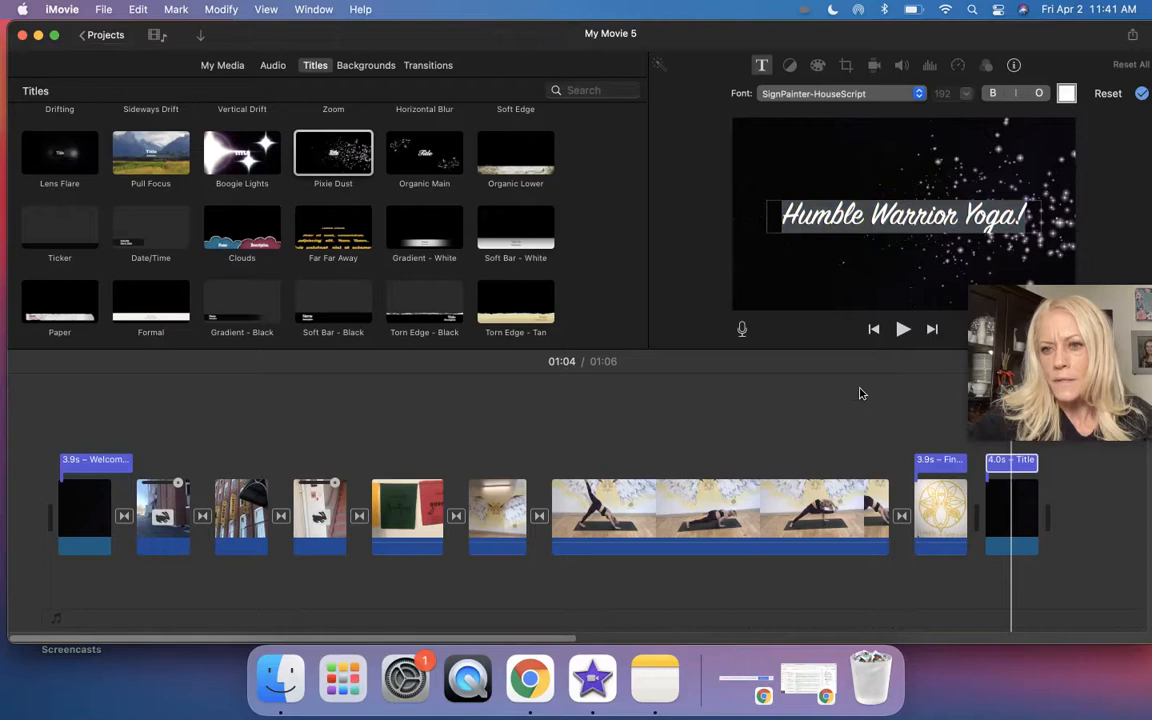
Step: Play back the closing title over the Stars background
left_click(1008, 492)
left_click_drag(1045, 391, 1052, 373)
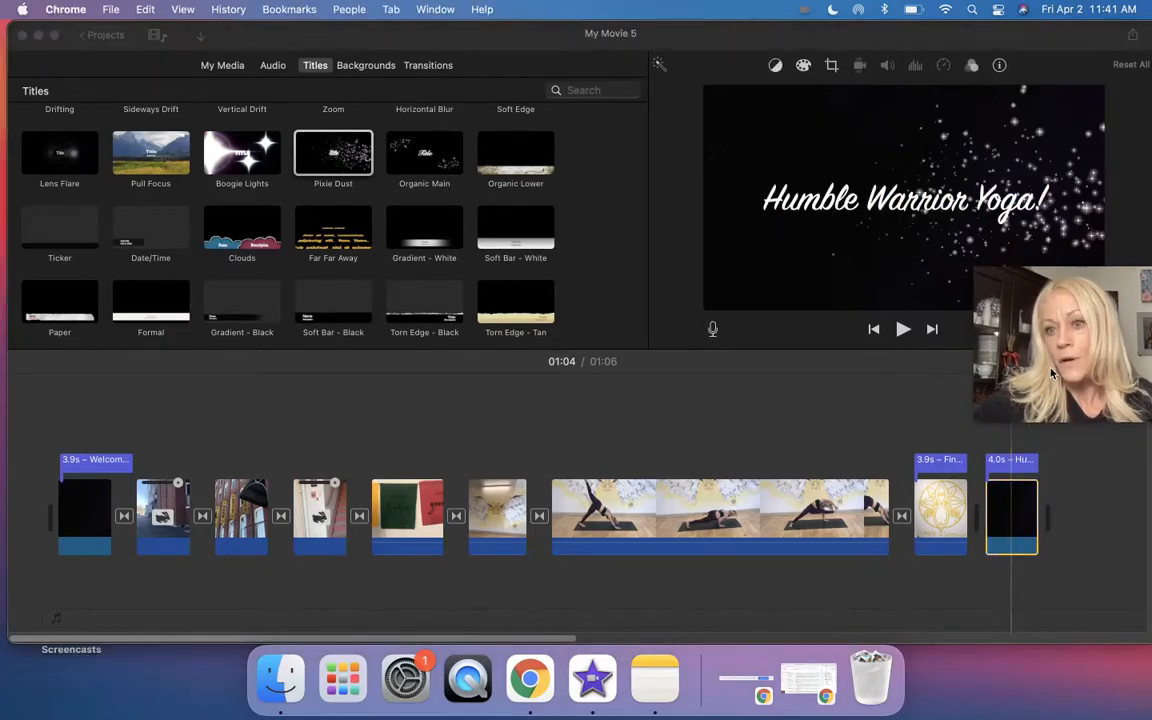
left_click(958, 446)
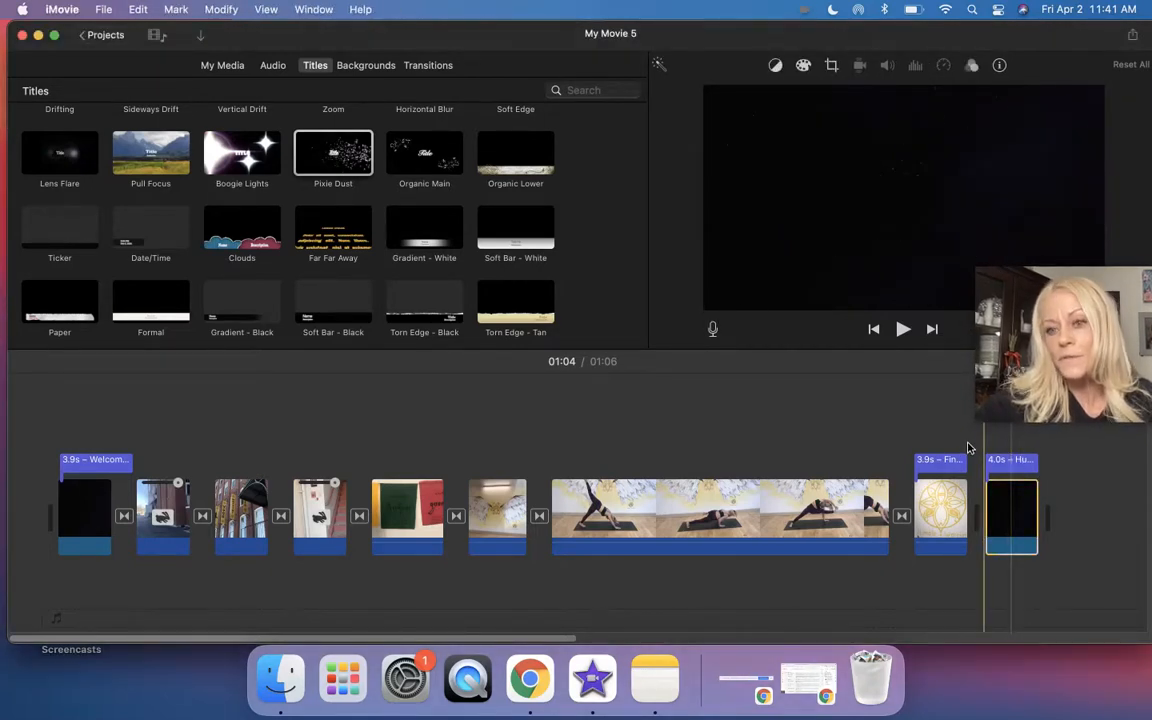
key("space")
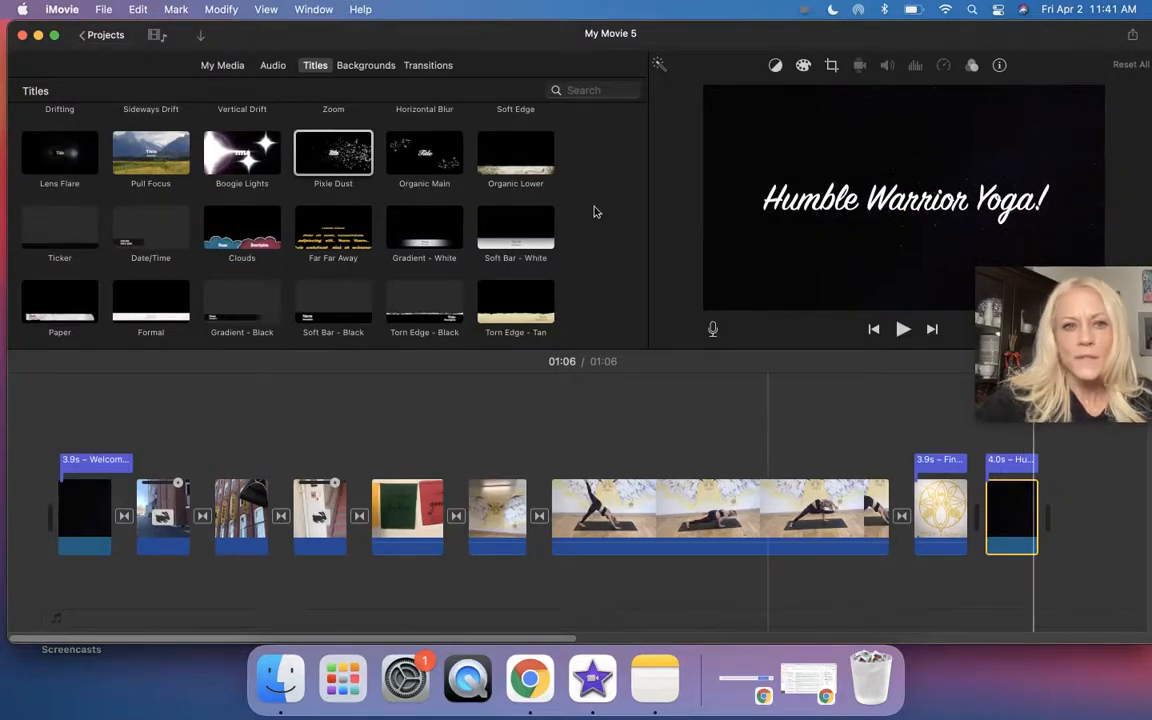
Step: Add a Cross Blur transition between the logo clip and the closing background, and trim the "Find Your Magic!" title's end to 2.9 s
left_click(430, 66)
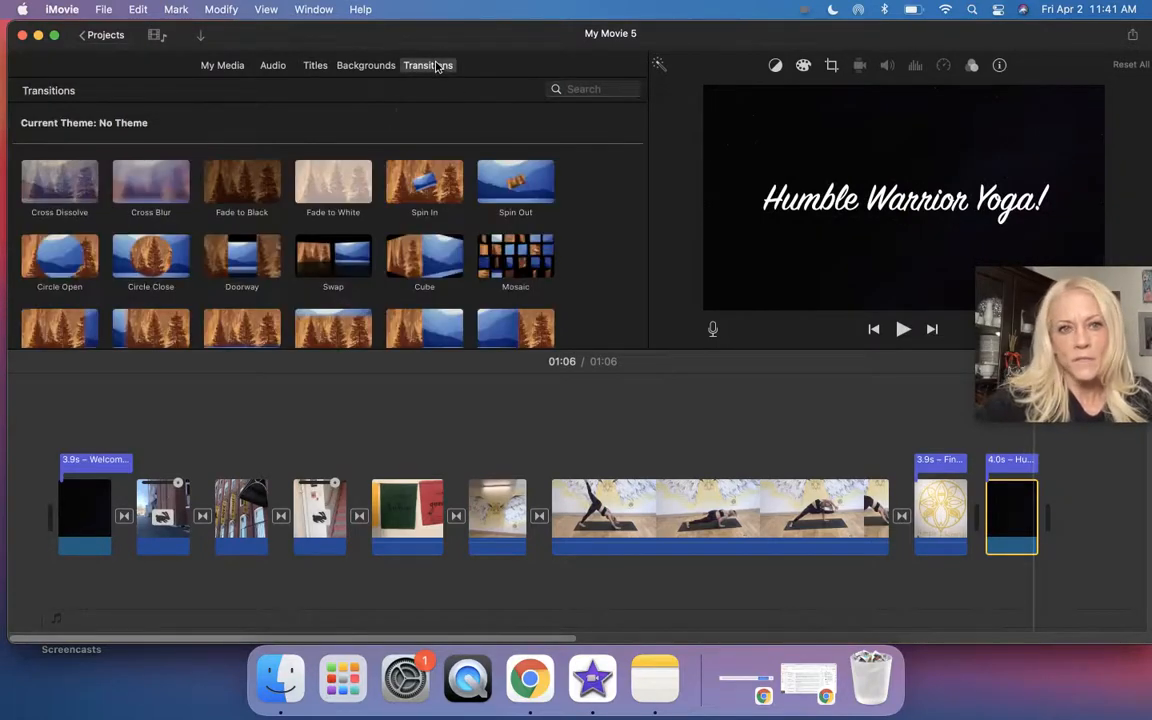
left_click_drag(163, 200, 964, 527)
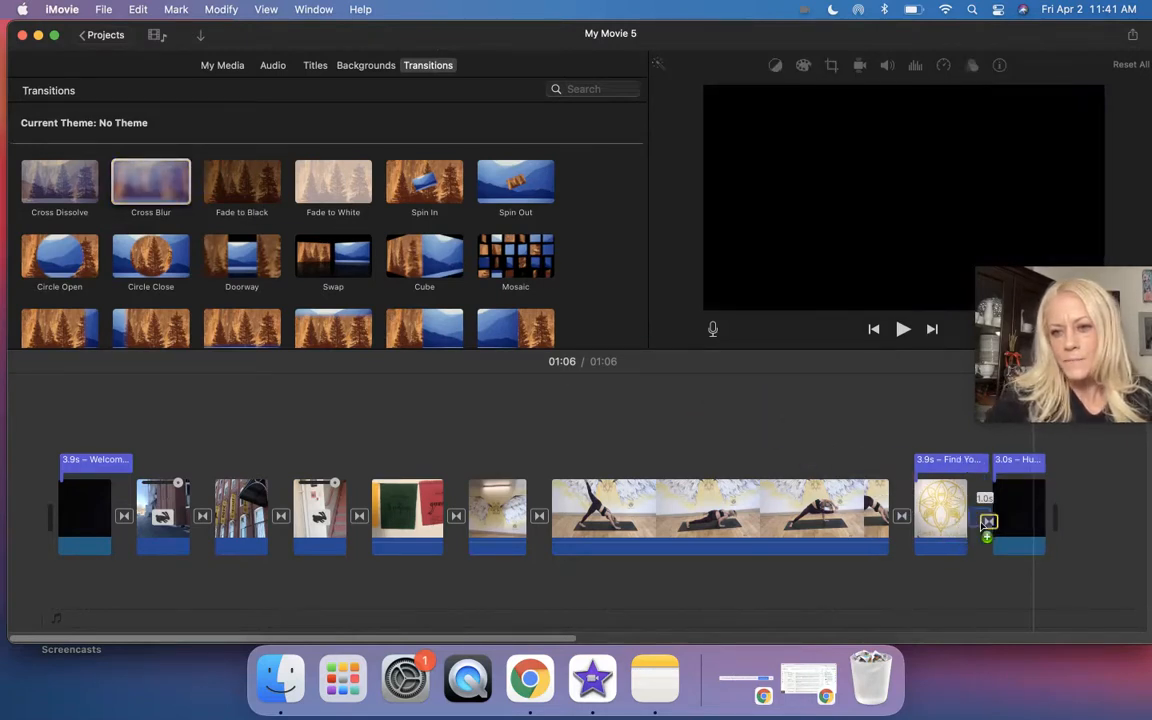
left_click(976, 461)
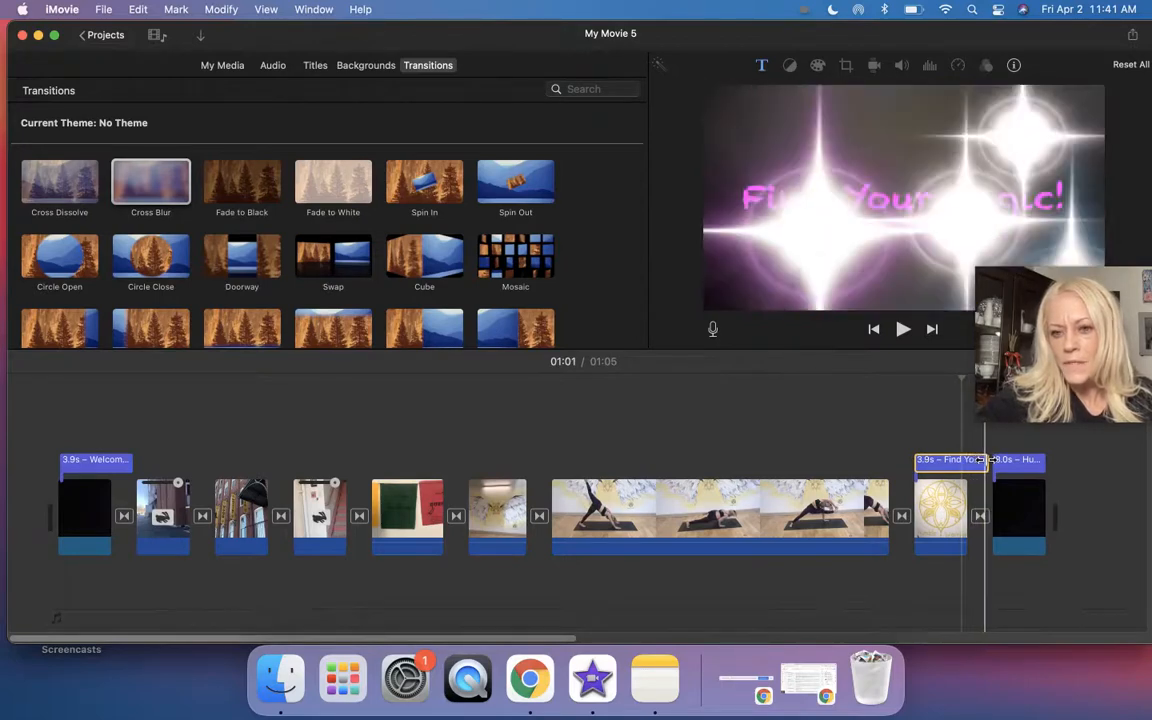
left_click_drag(986, 461, 967, 460)
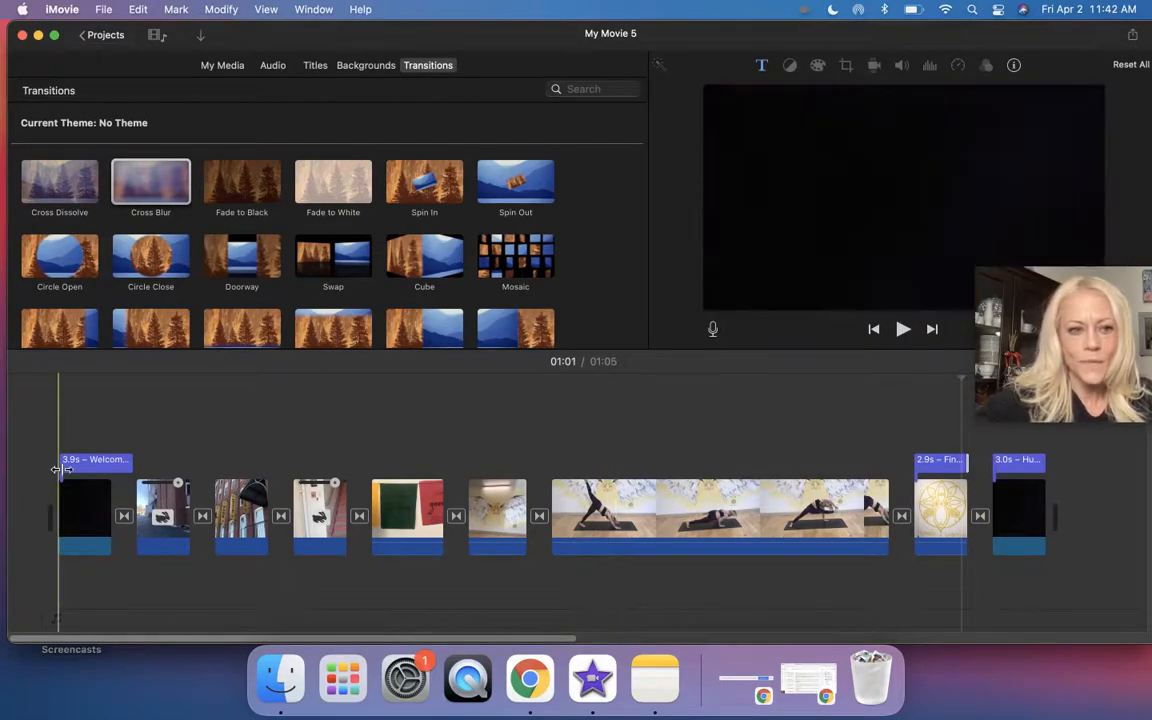
left_click(32, 478)
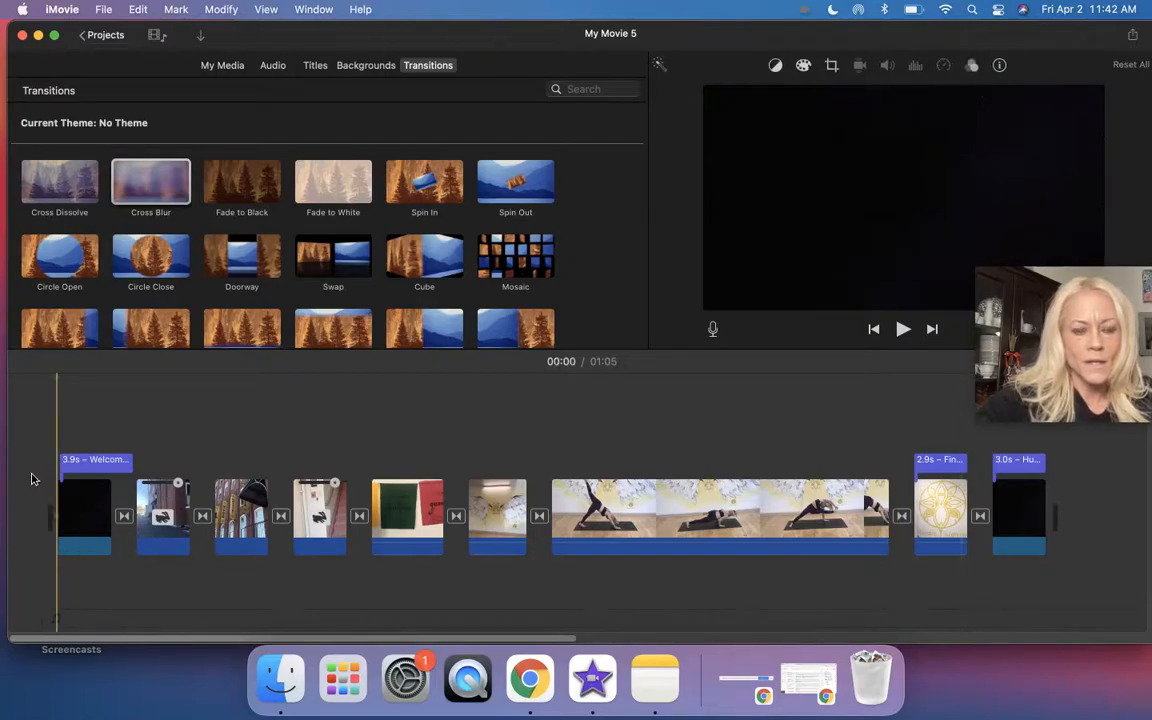
Step: Switch to Chrome and open the YouTube Audio Library at youtube.com/audiolibrary in the new tab
left_click(810, 682)
left_click(480, 39)
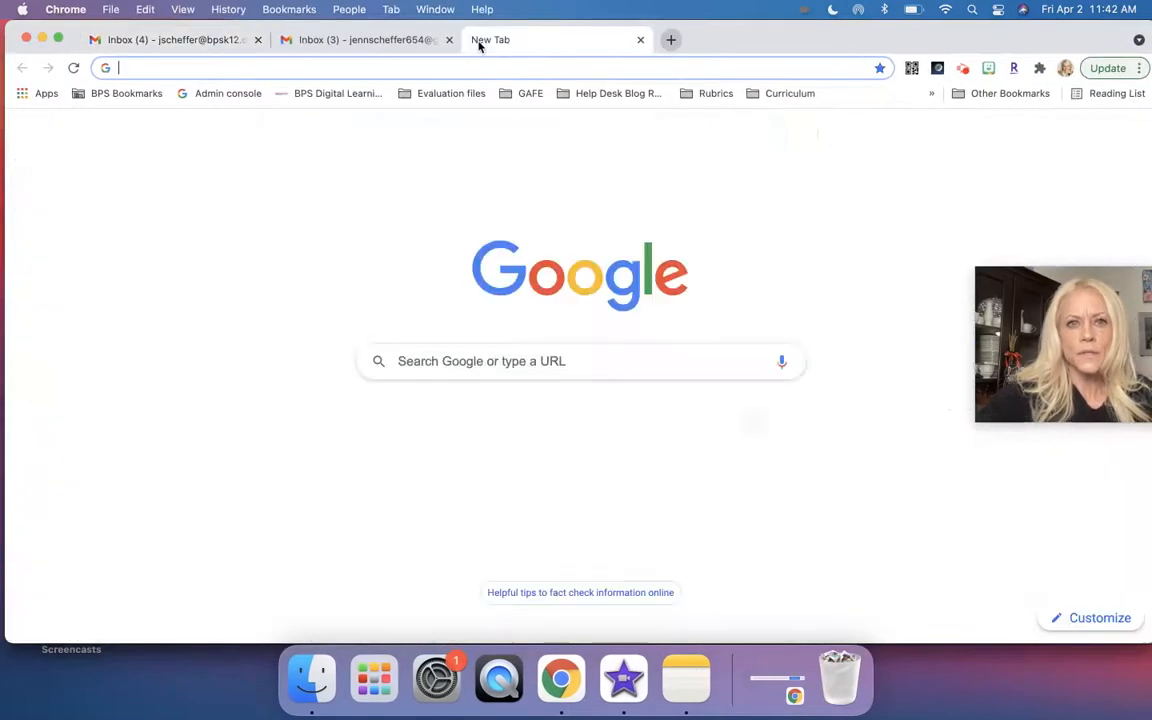
type("you")
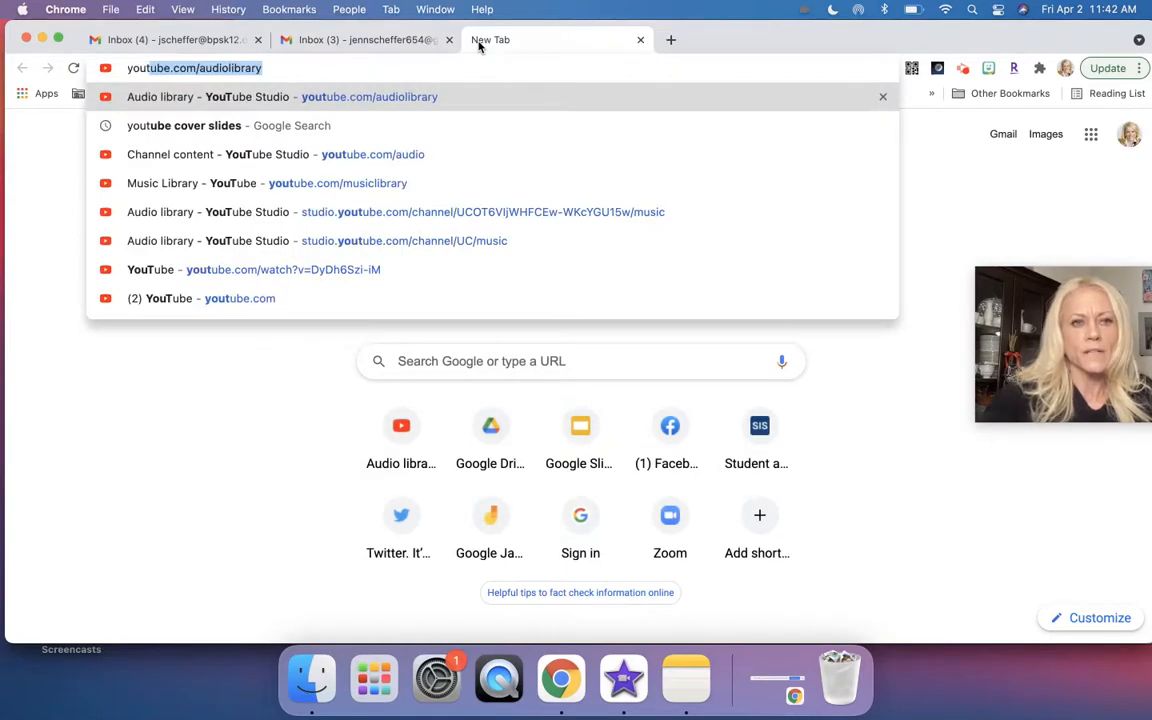
key("Right")
key("Return")
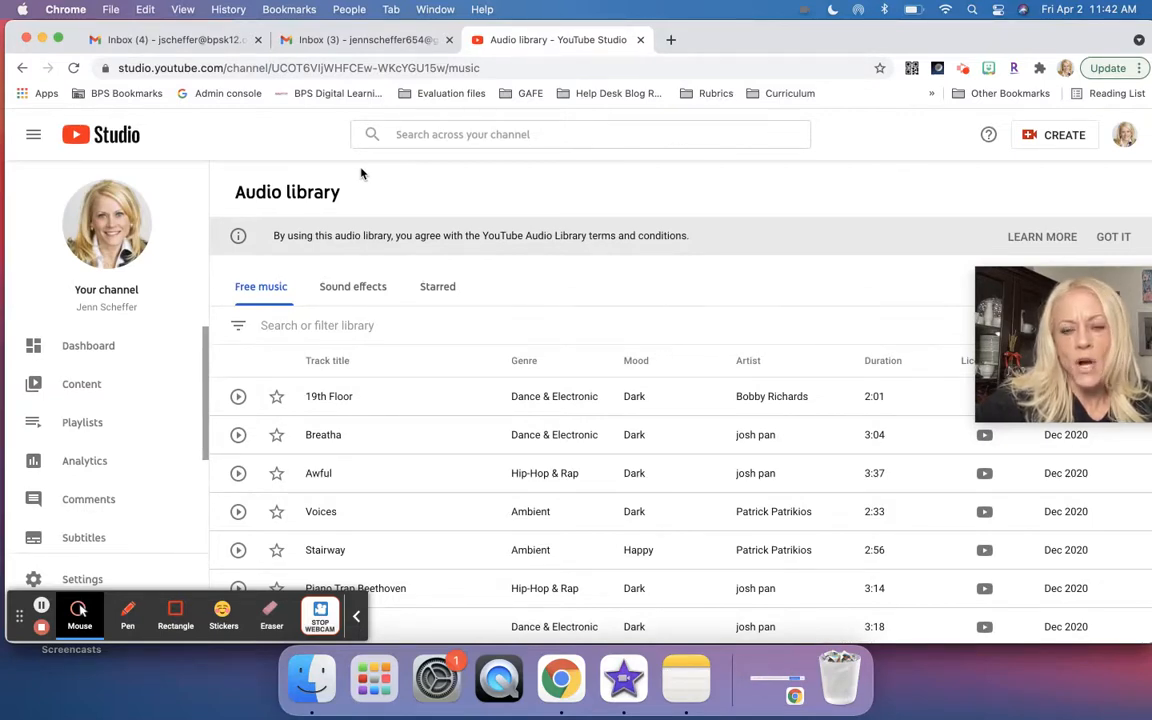
Step: Filter the free music by the Children's genre, browse its tracks and clear the filter
scroll(352, 295, "down", 2)
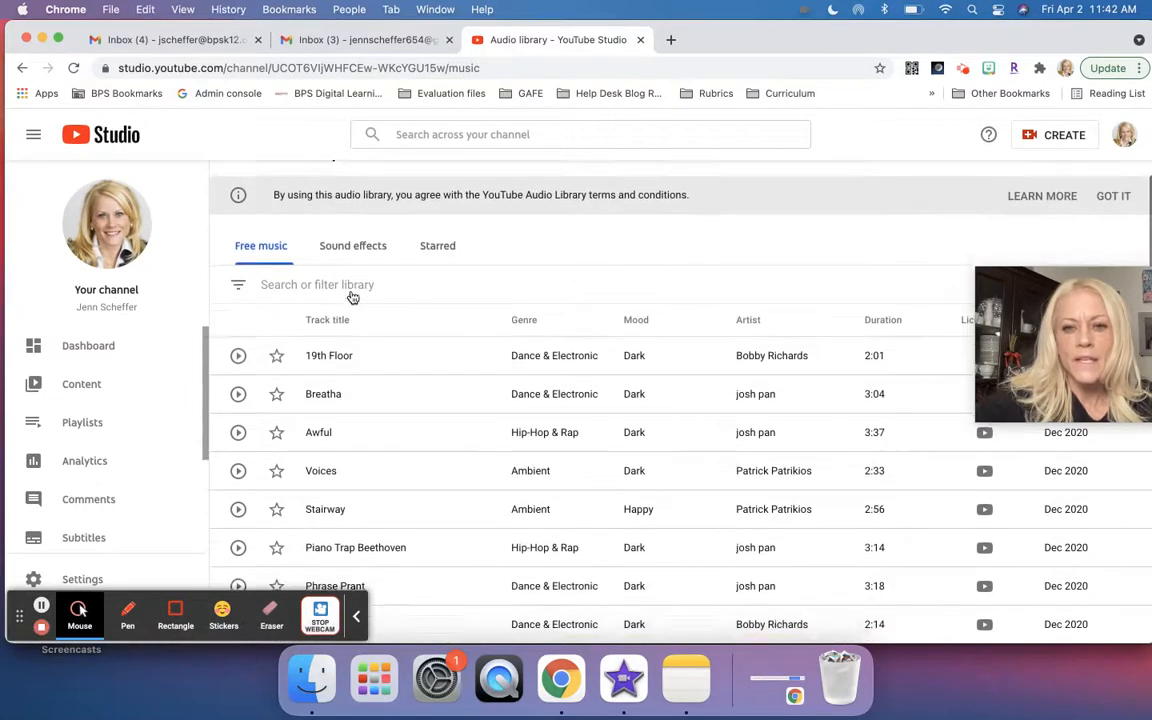
scroll(352, 297, "up", 1)
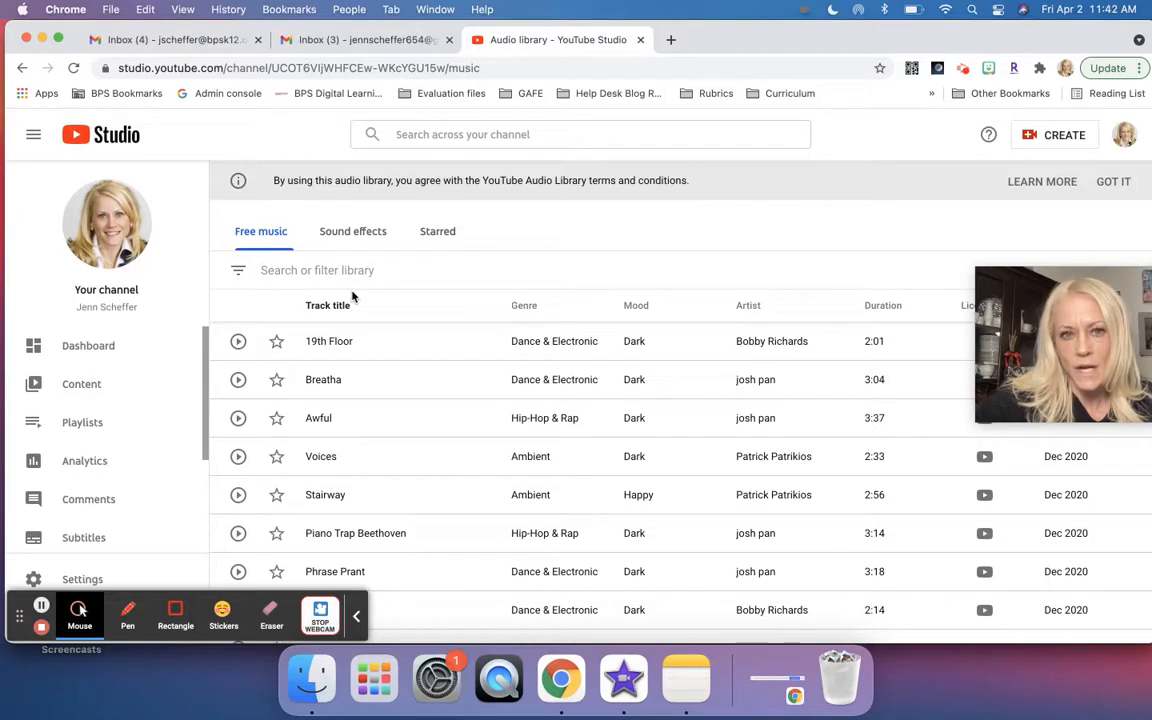
left_click(240, 272)
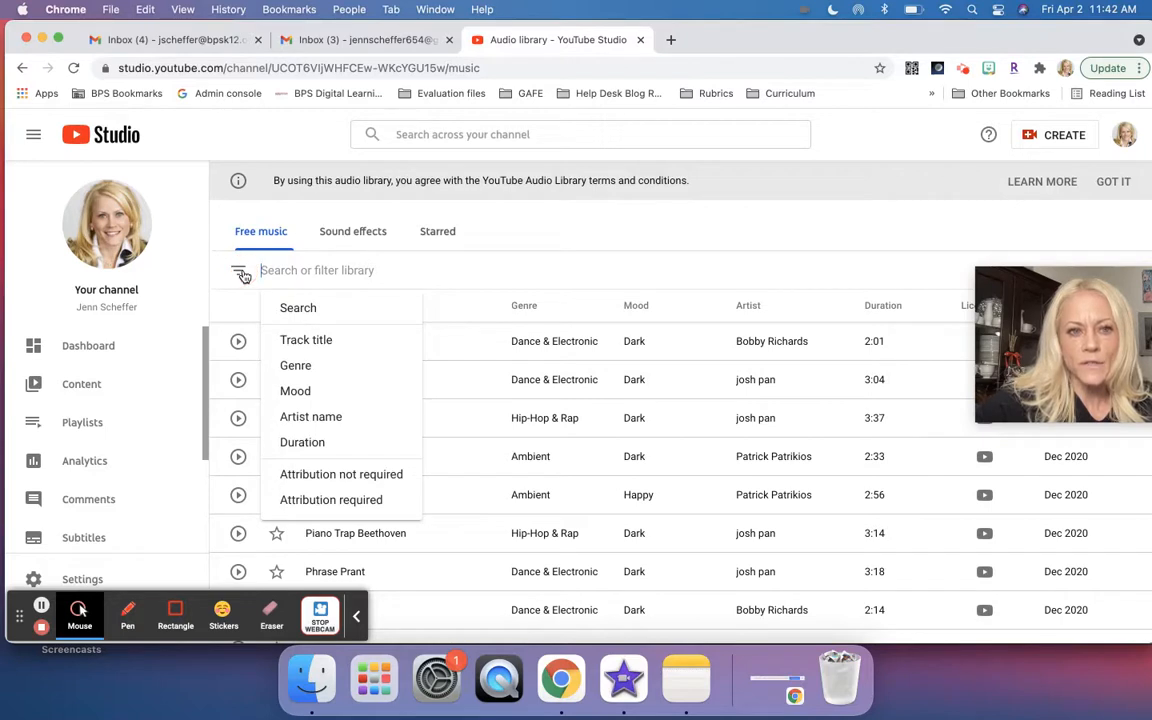
left_click(298, 366)
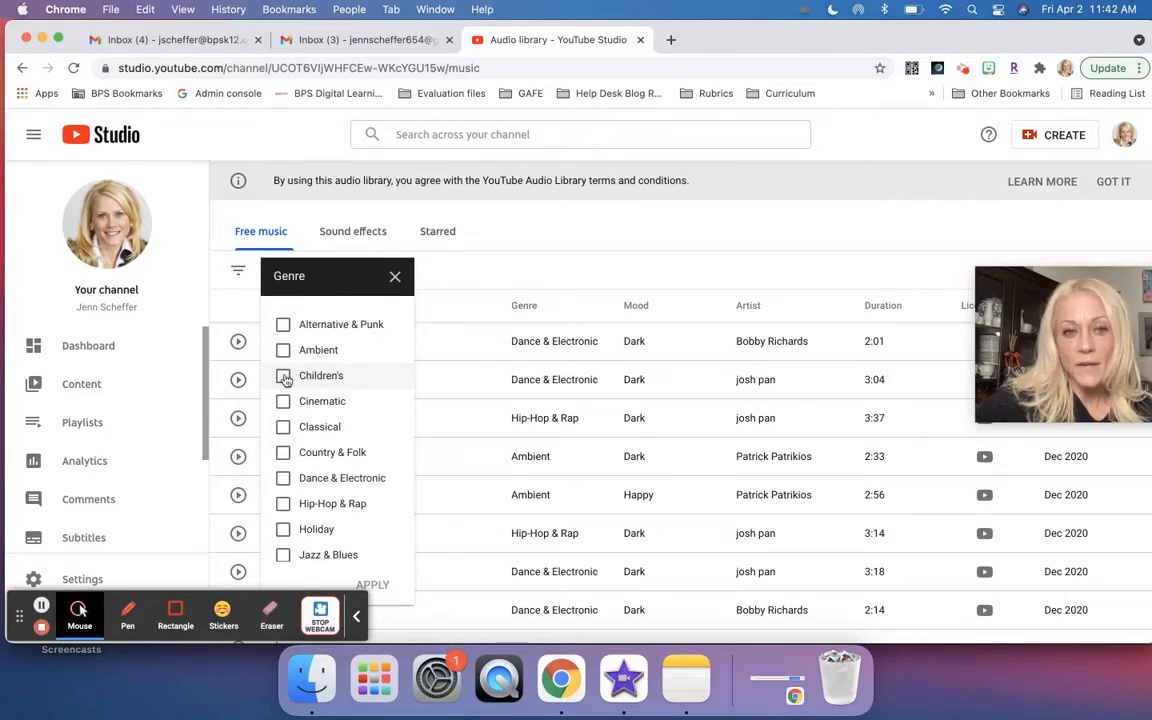
left_click(285, 377)
scroll(322, 382, "down", 2)
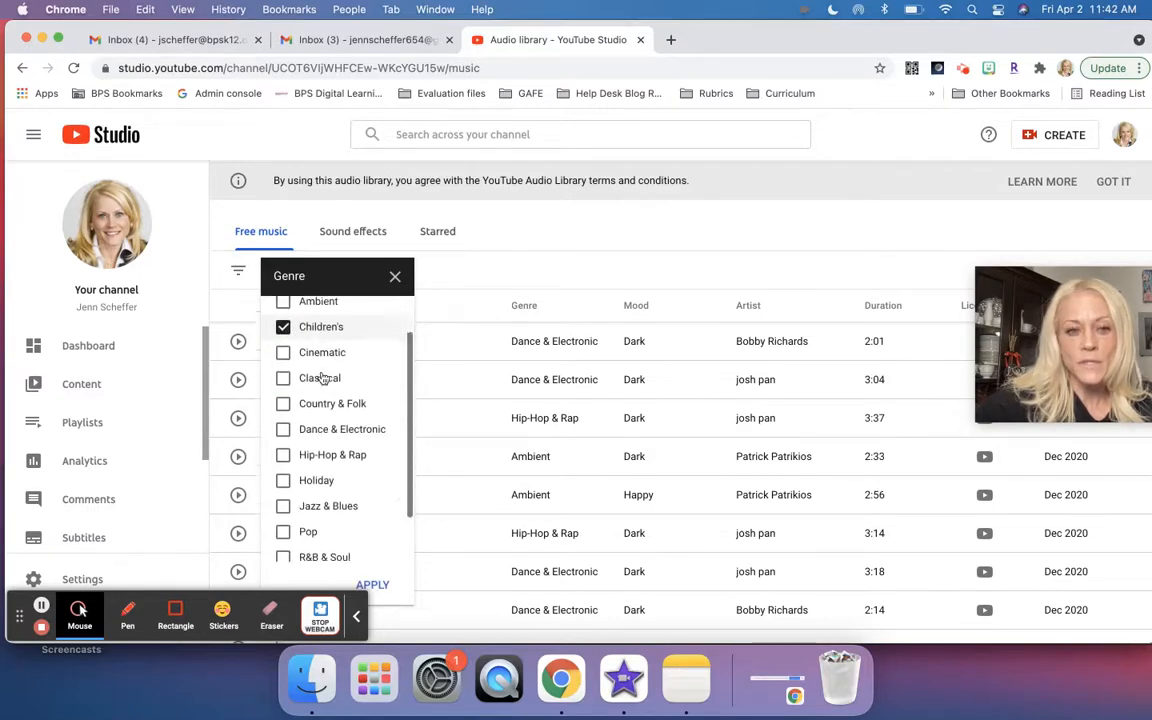
left_click(372, 584)
left_click(358, 618)
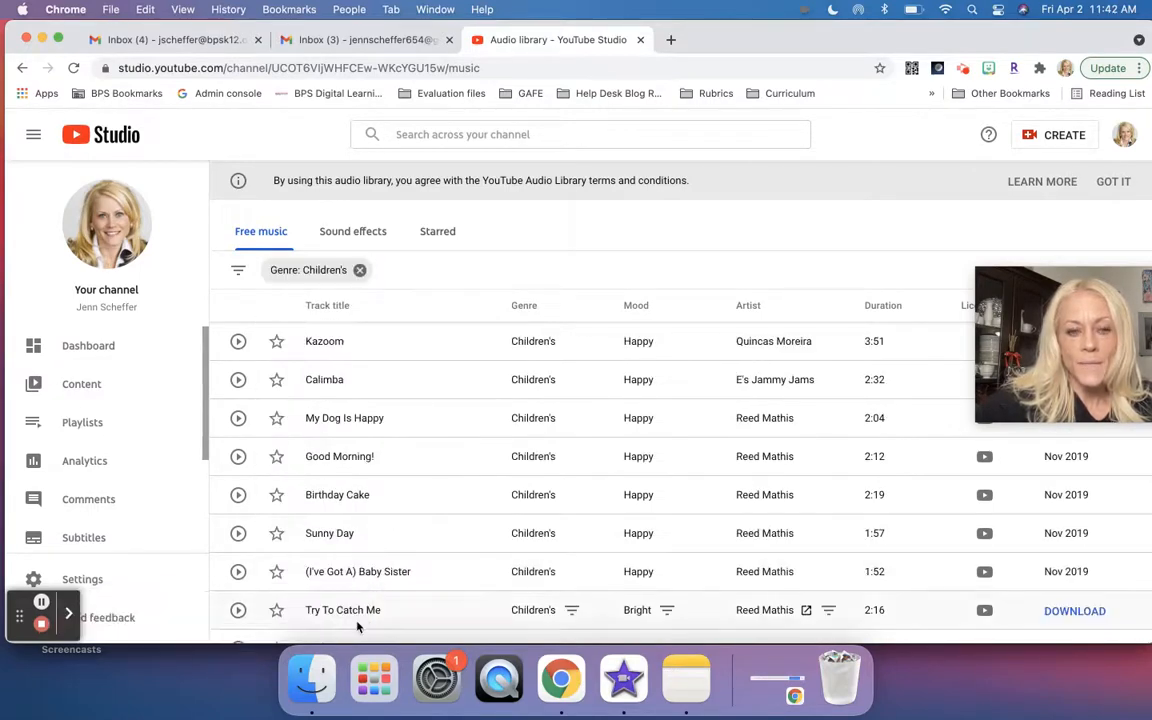
scroll(390, 500, "down", 2)
scroll(390, 502, "down", 1)
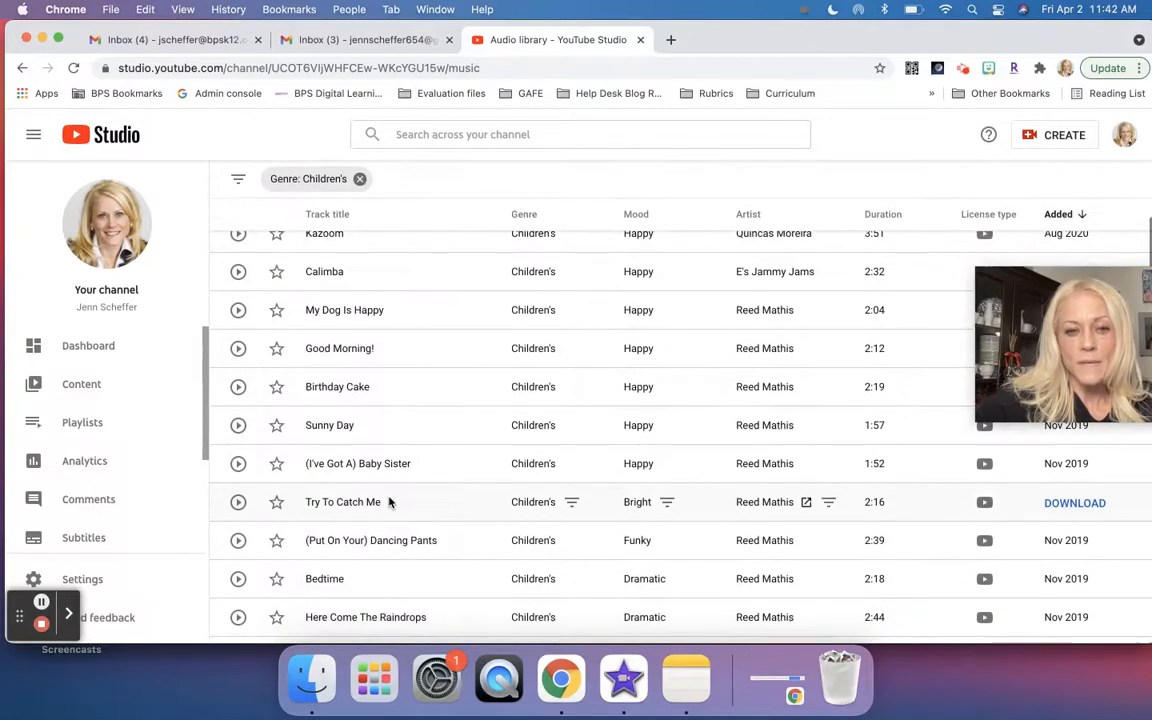
scroll(390, 502, "up", 3)
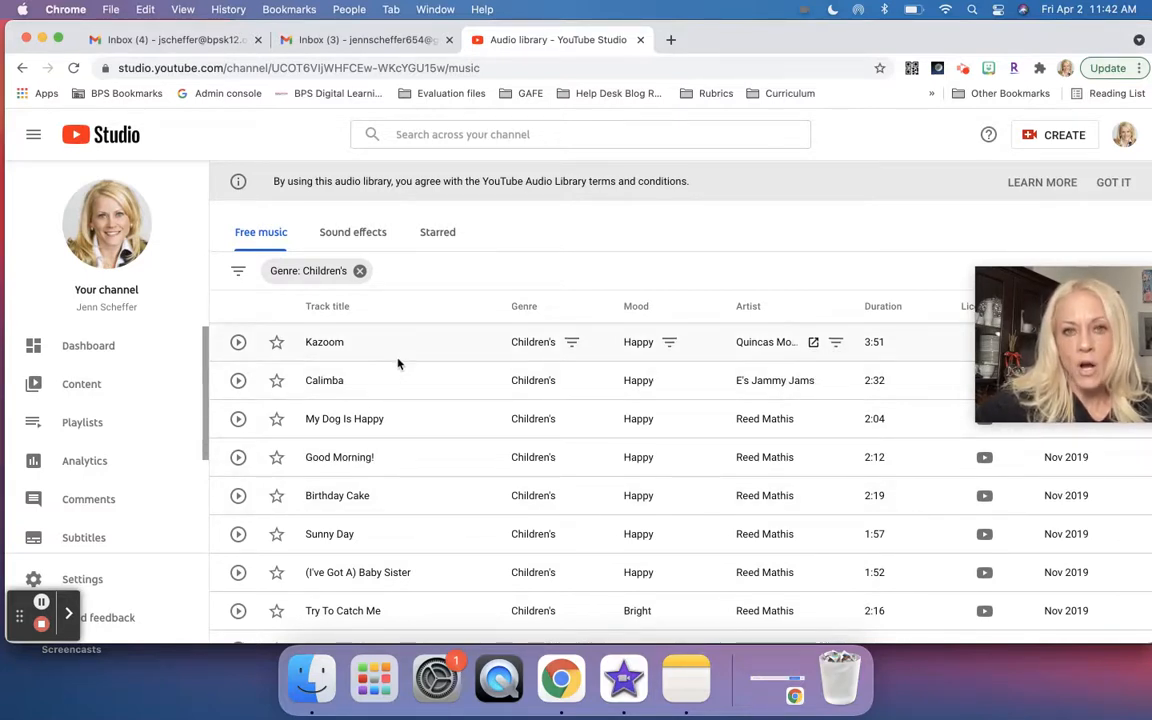
left_click(359, 271)
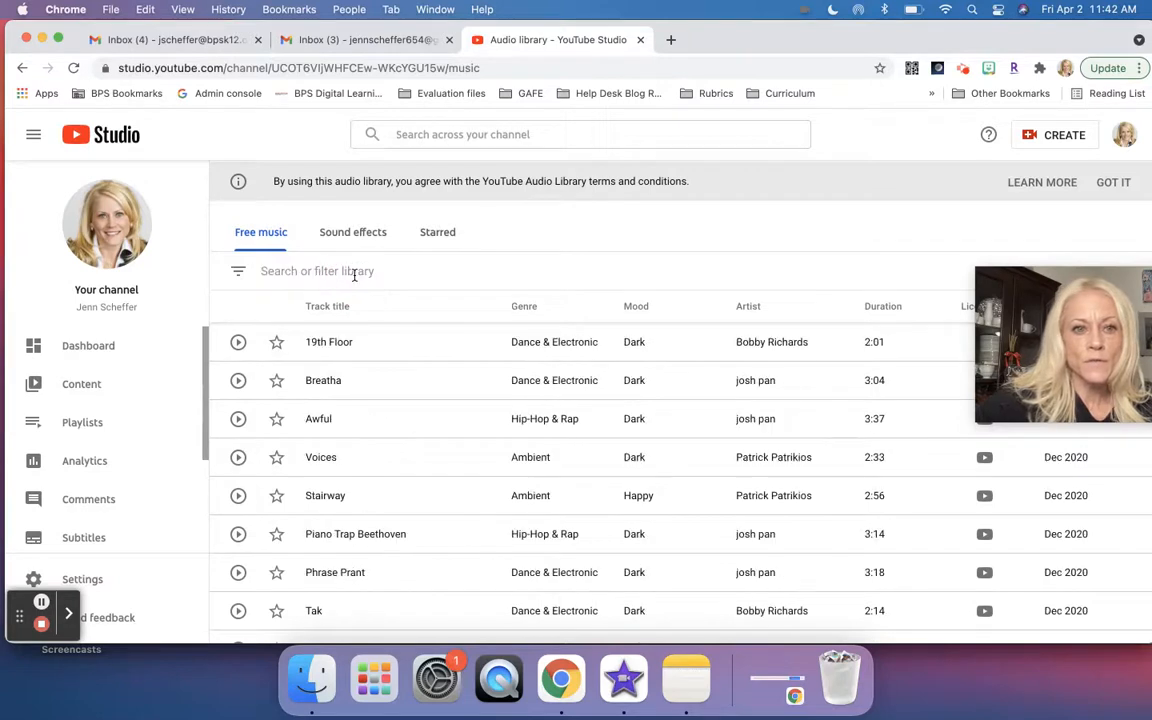
Step: Filter the free music by the Ambient genre and limit it to tracks with attribution not required
left_click(239, 276)
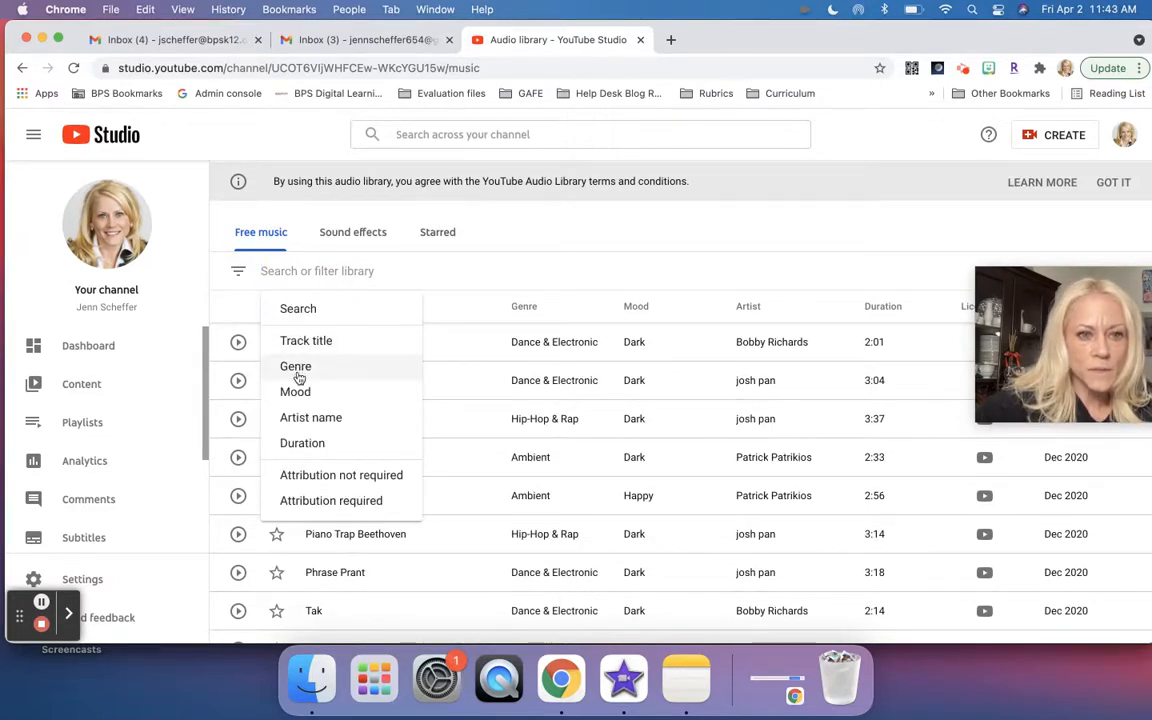
left_click(300, 372)
left_click(283, 351)
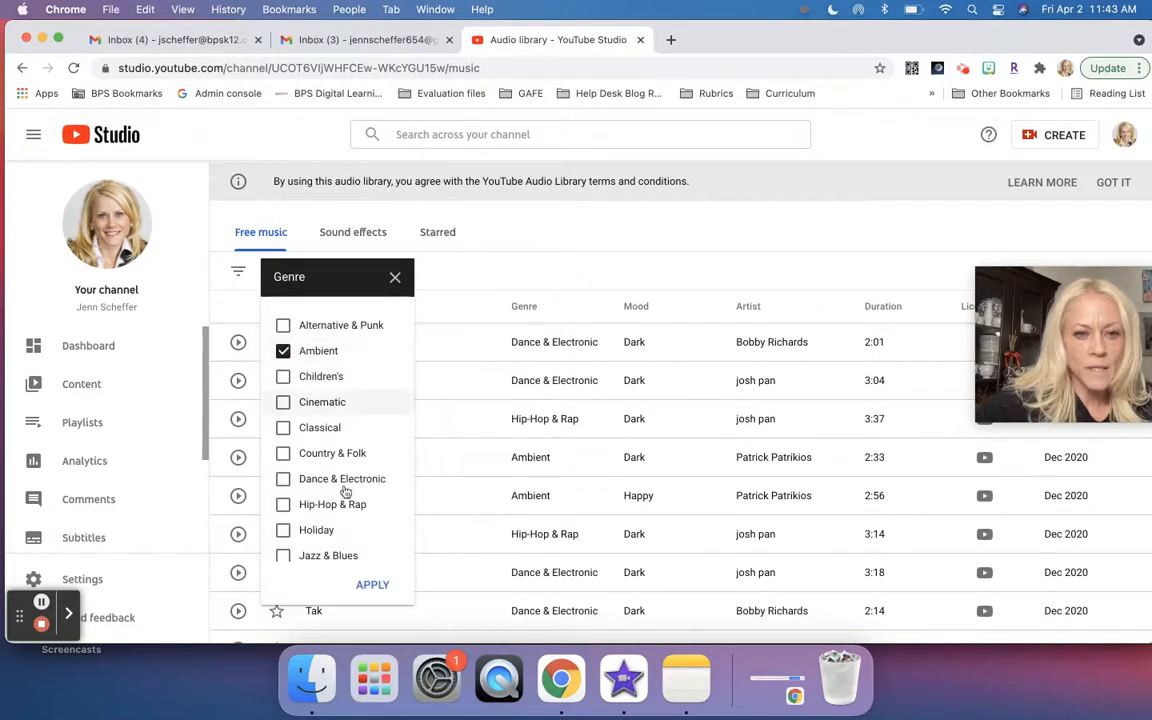
left_click(372, 587)
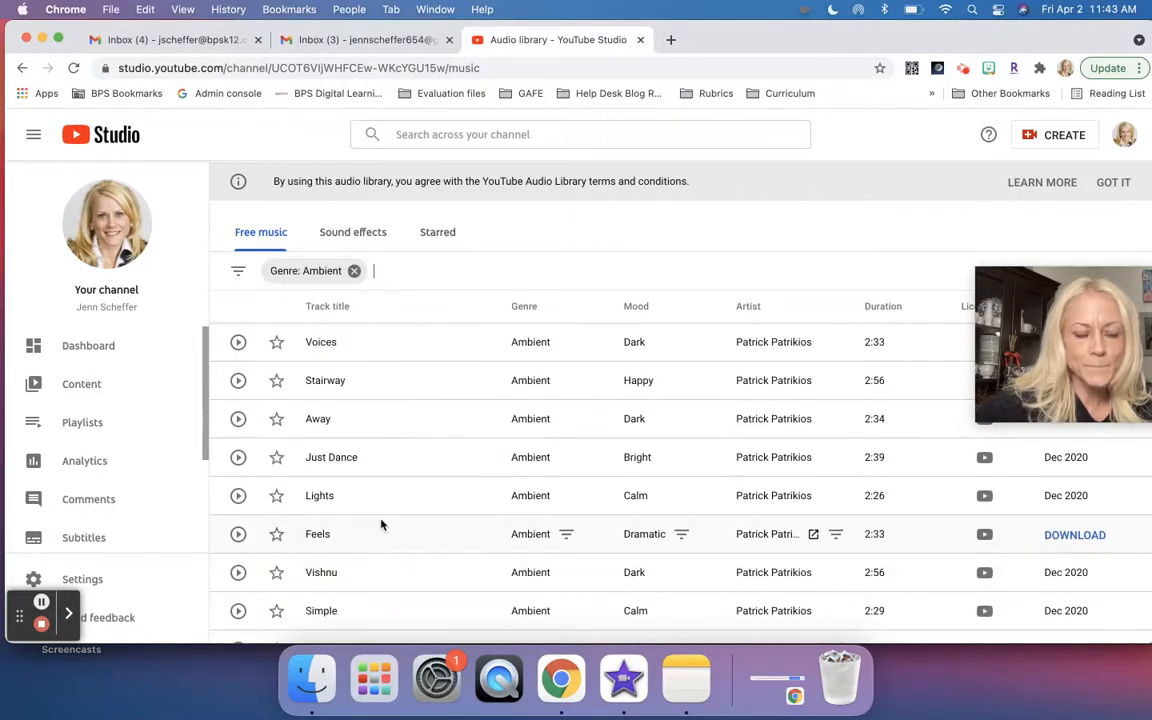
left_click(241, 278)
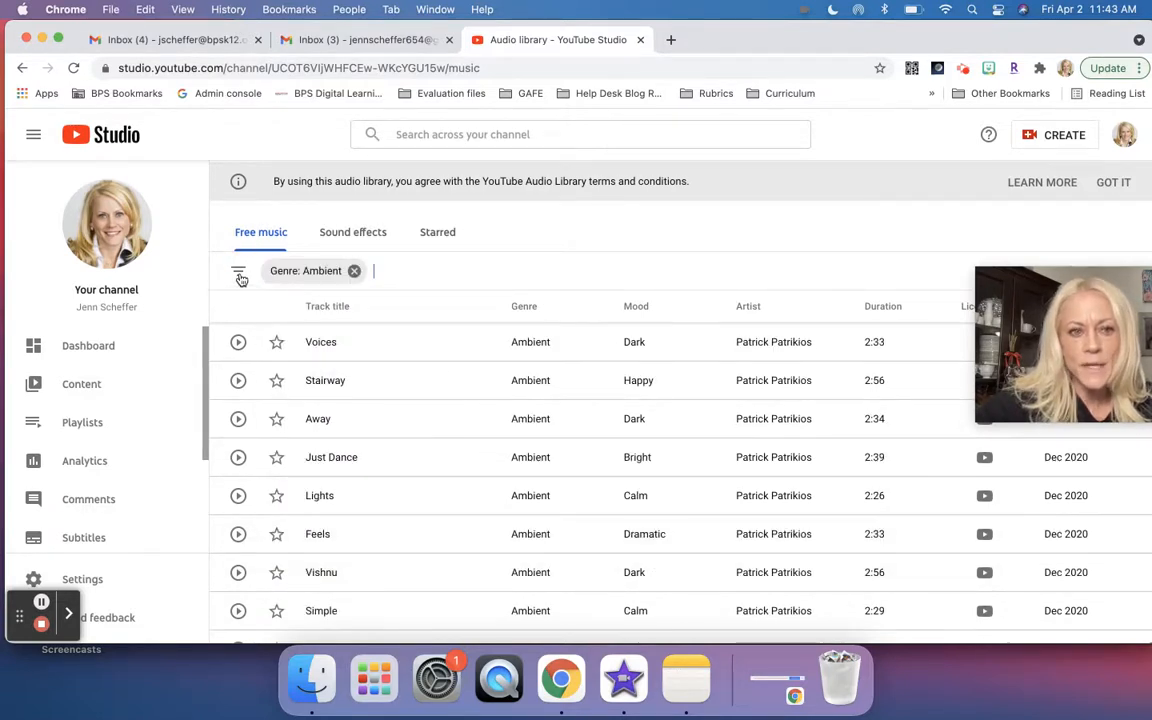
left_click(240, 277)
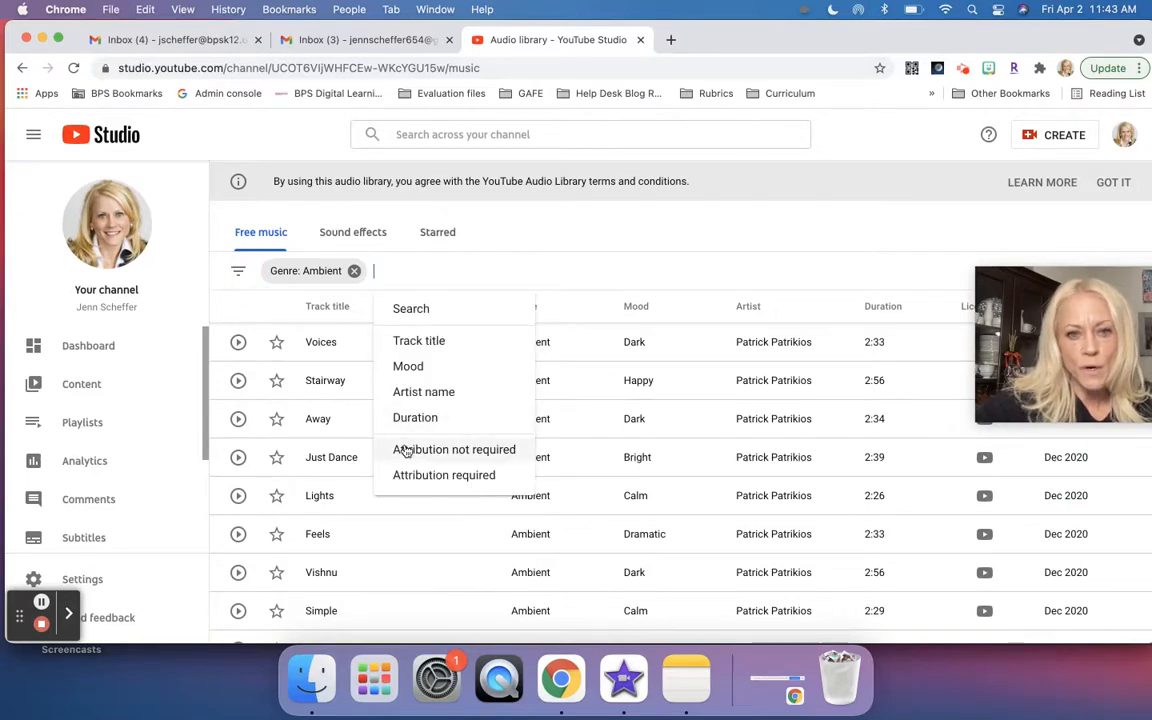
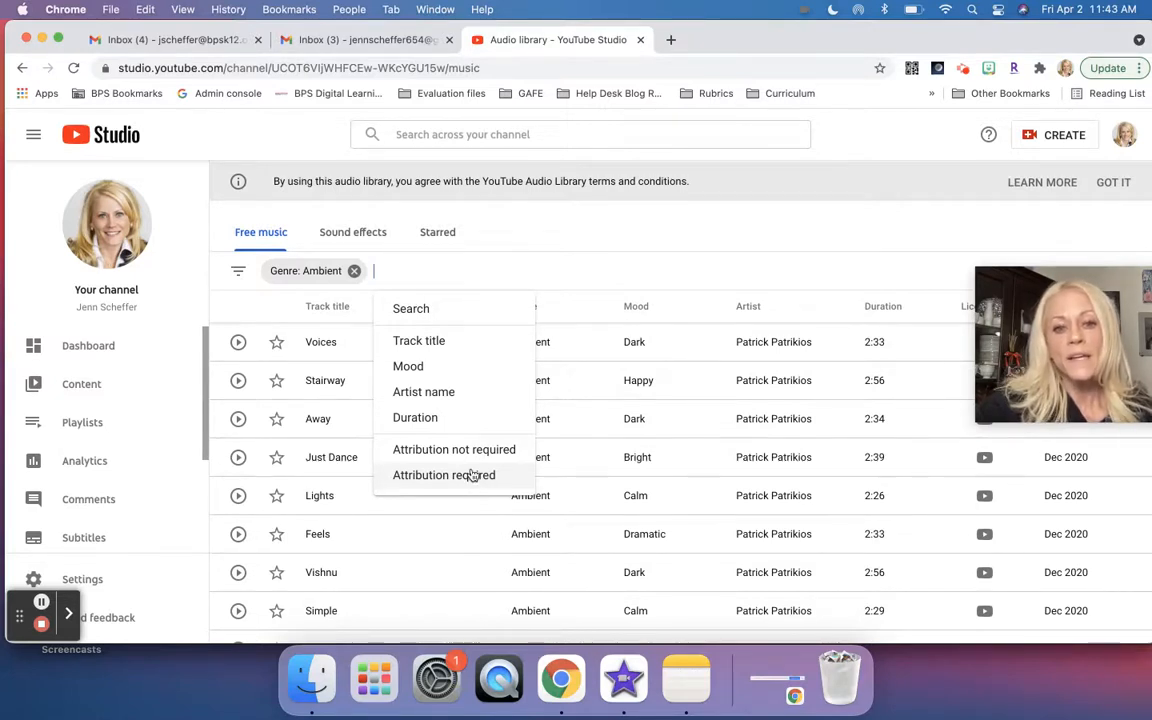
left_click(472, 451)
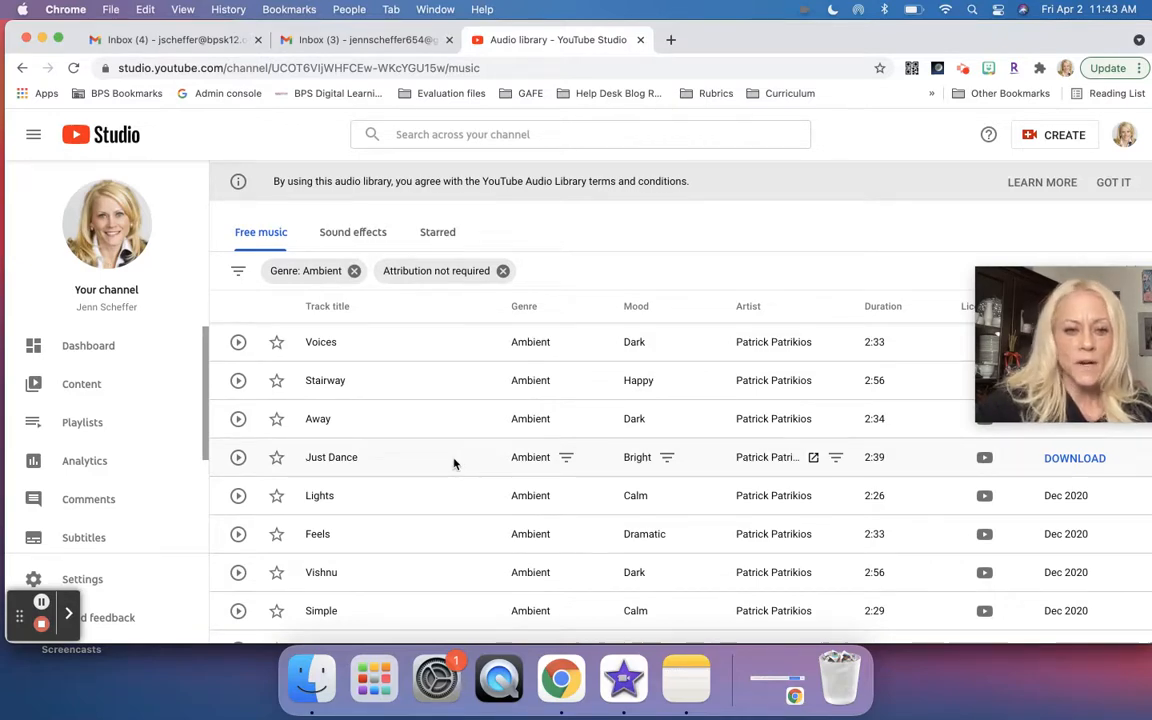
Step: Find the inspirational ambient track "Beyond" in the filtered list and download it
scroll(457, 463, "down", 2)
scroll(455, 463, "down", 2)
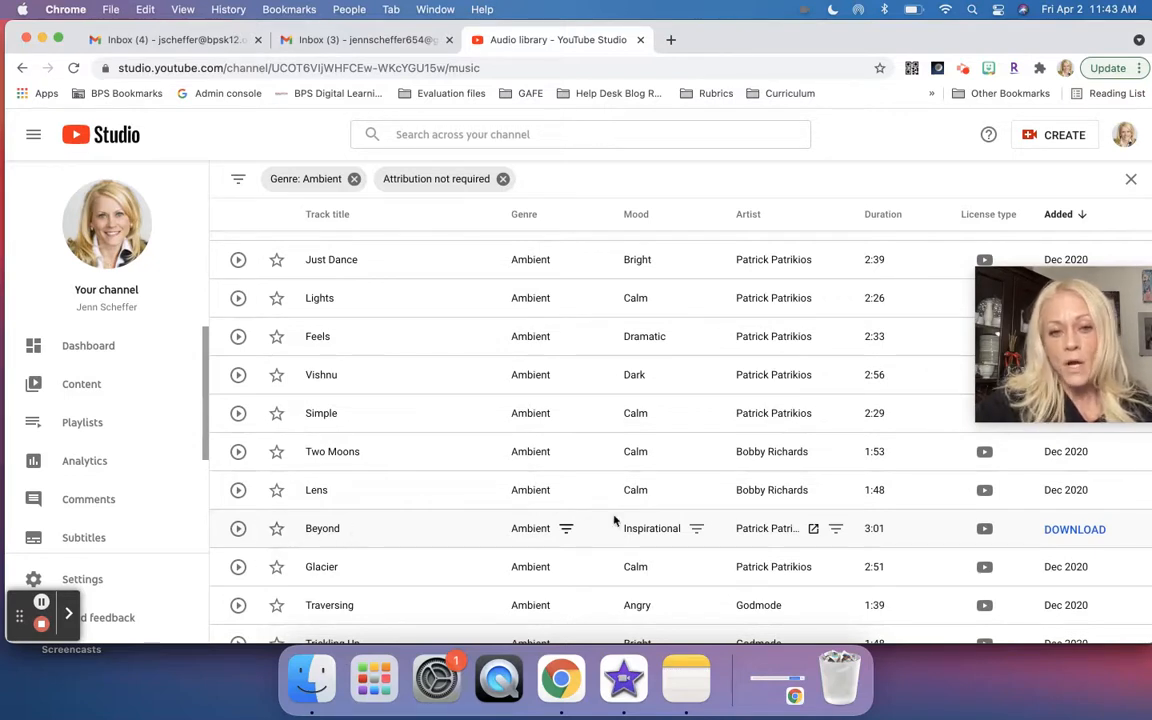
left_click(1064, 535)
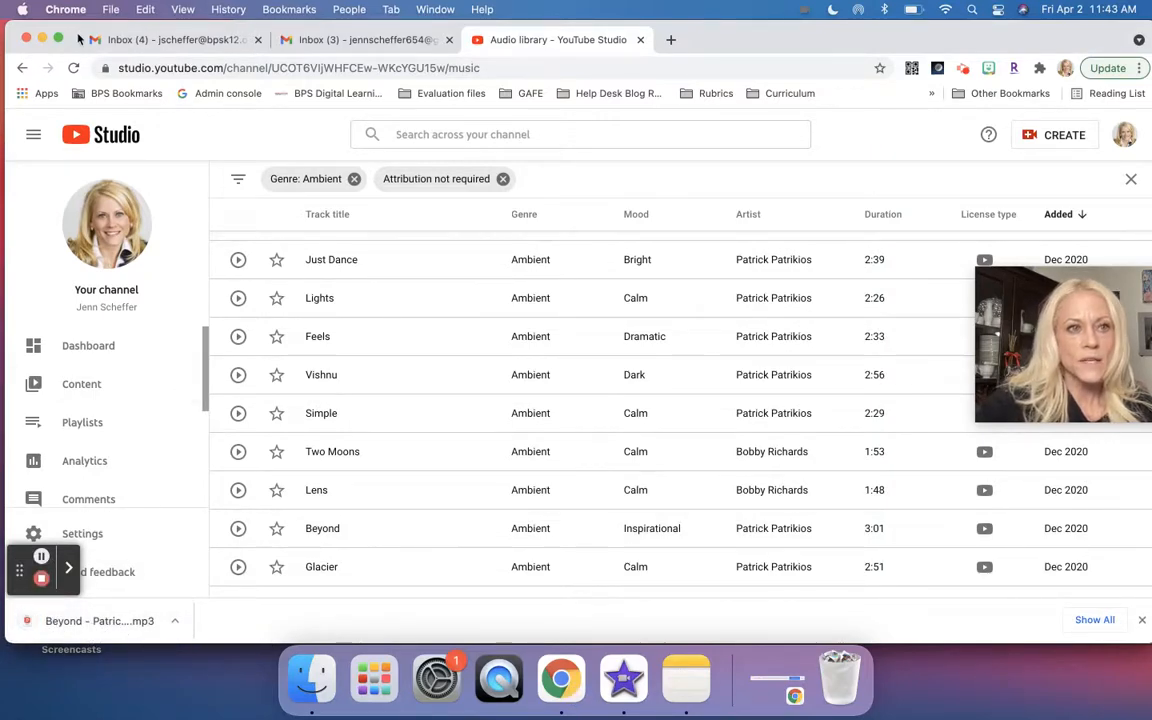
Step: Add the downloaded "Beyond" MP3 from Chrome to the iMovie timeline beneath the opening background, and minimize the Chrome window
left_click_drag(72, 32, 457, 20)
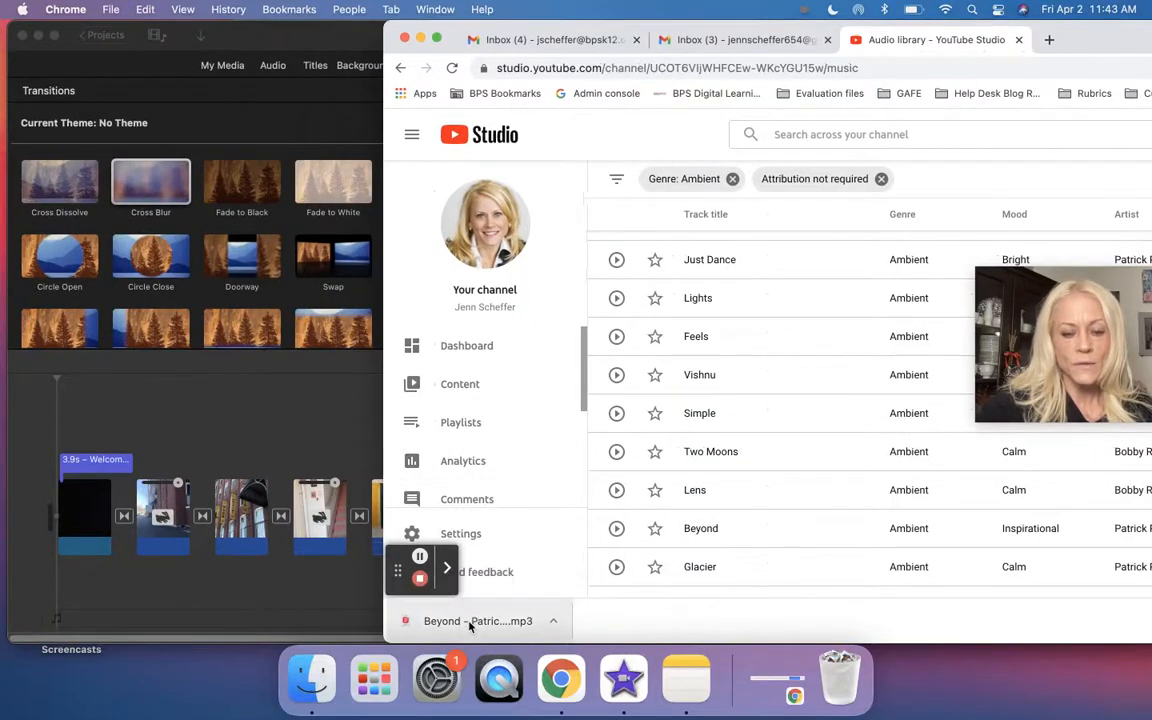
left_click_drag(469, 625, 75, 603)
left_click_drag(58, 600, 60, 598)
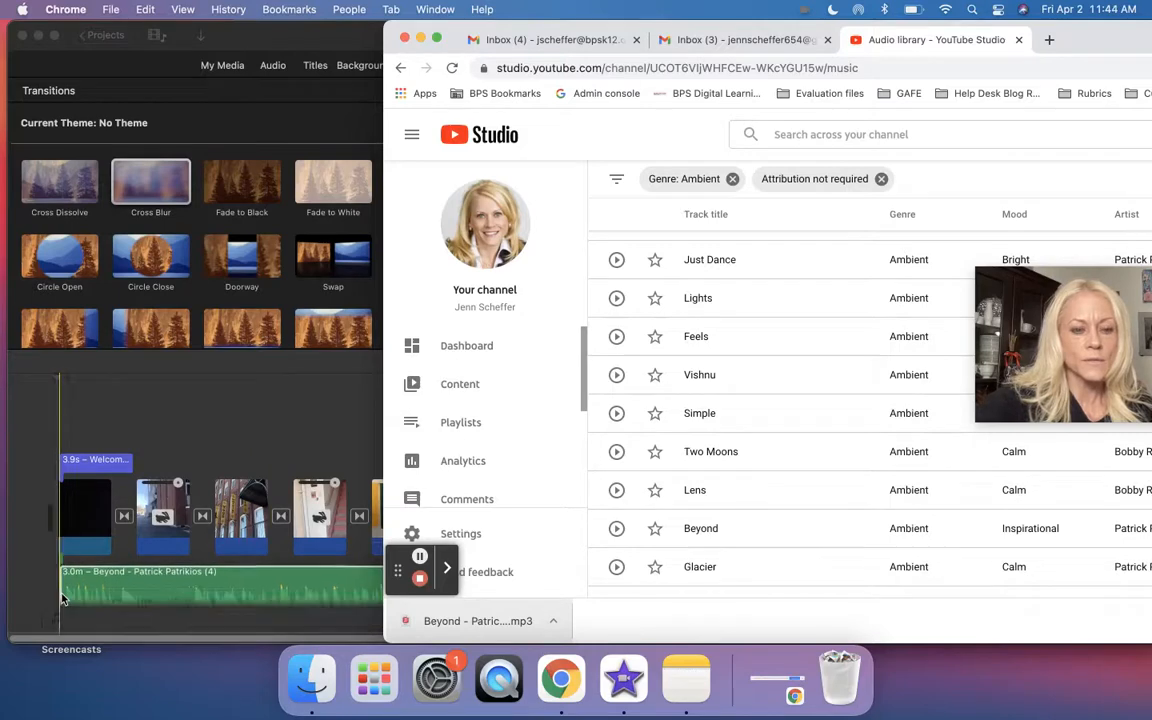
left_click(421, 39)
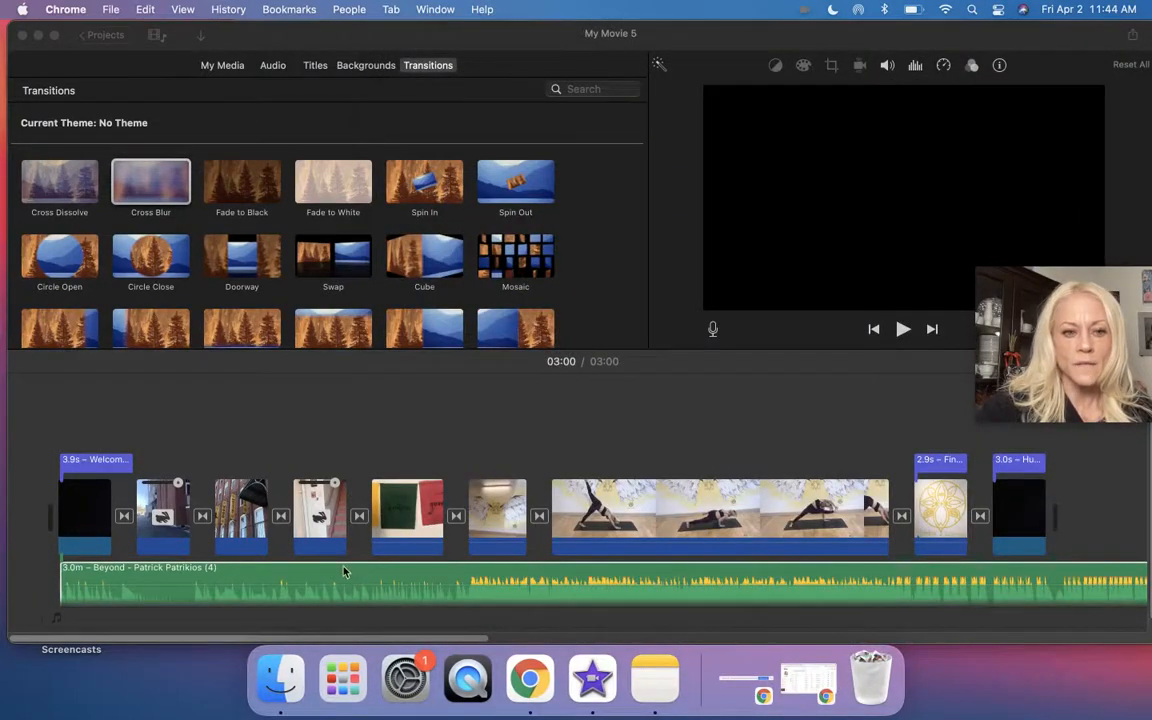
Step: Play the movie from the beginning to hear how the music fits the opening clips
left_click(31, 512)
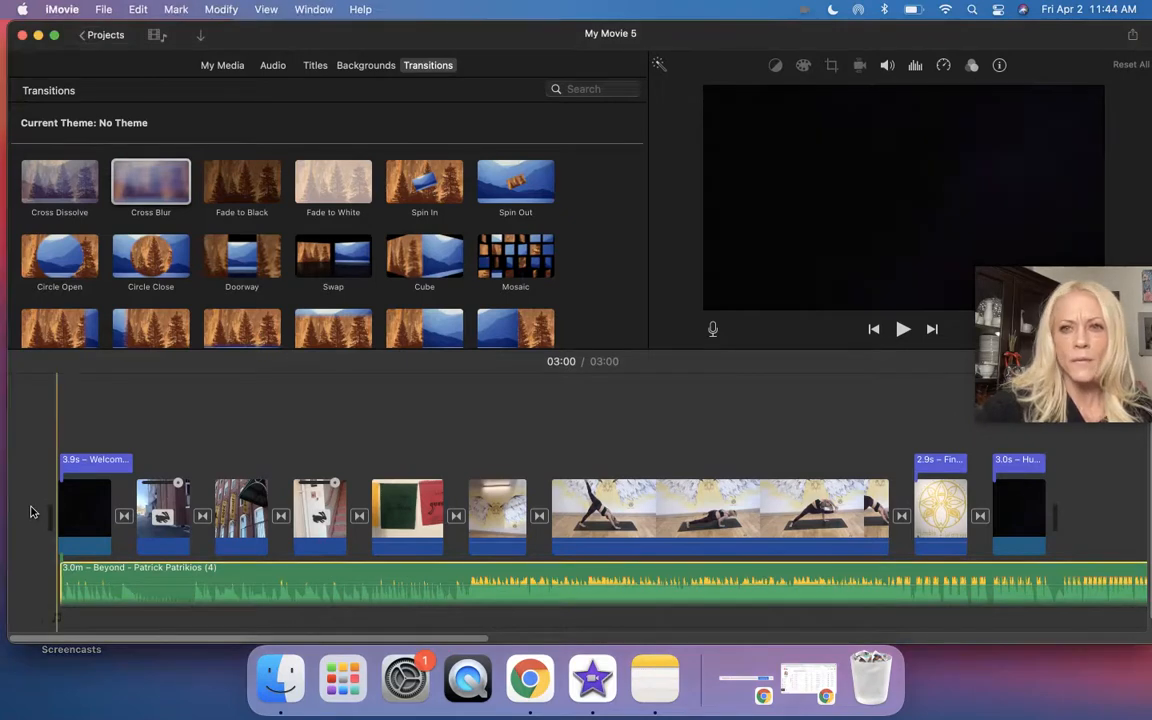
key("space")
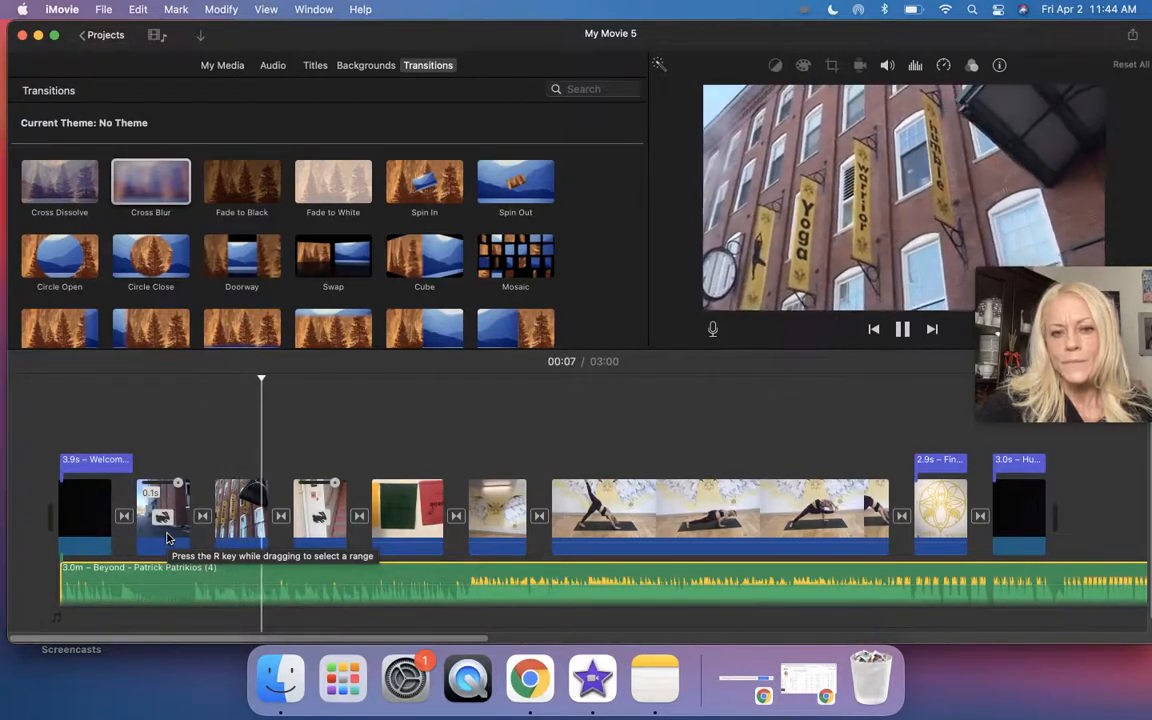
key("space")
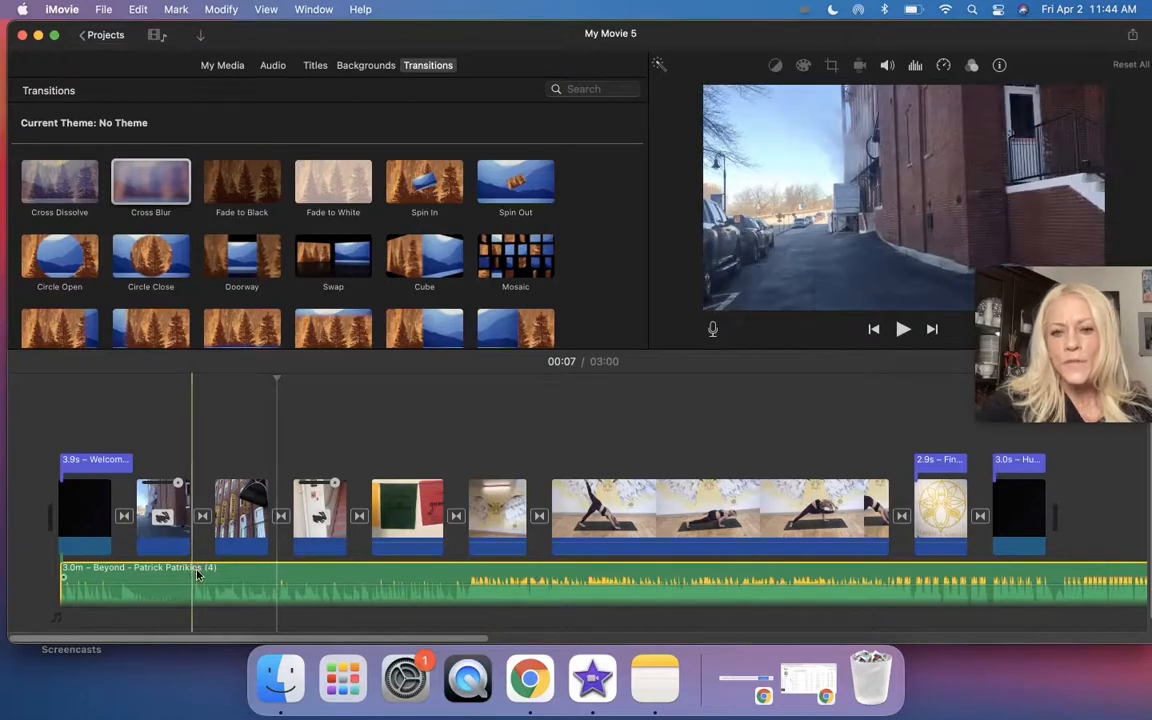
Step: Fade in the music from its start to about the end of the building clip following the opening background, and preview the opening
scroll(197, 575, "down", 1)
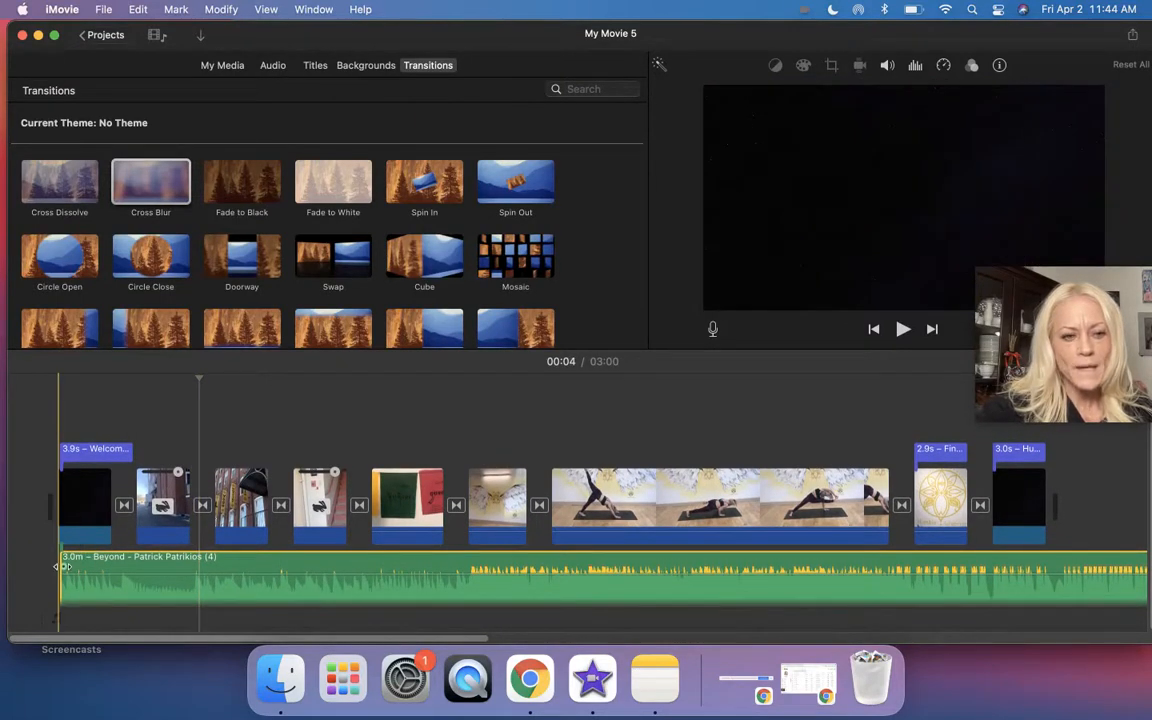
left_click_drag(62, 566, 130, 568)
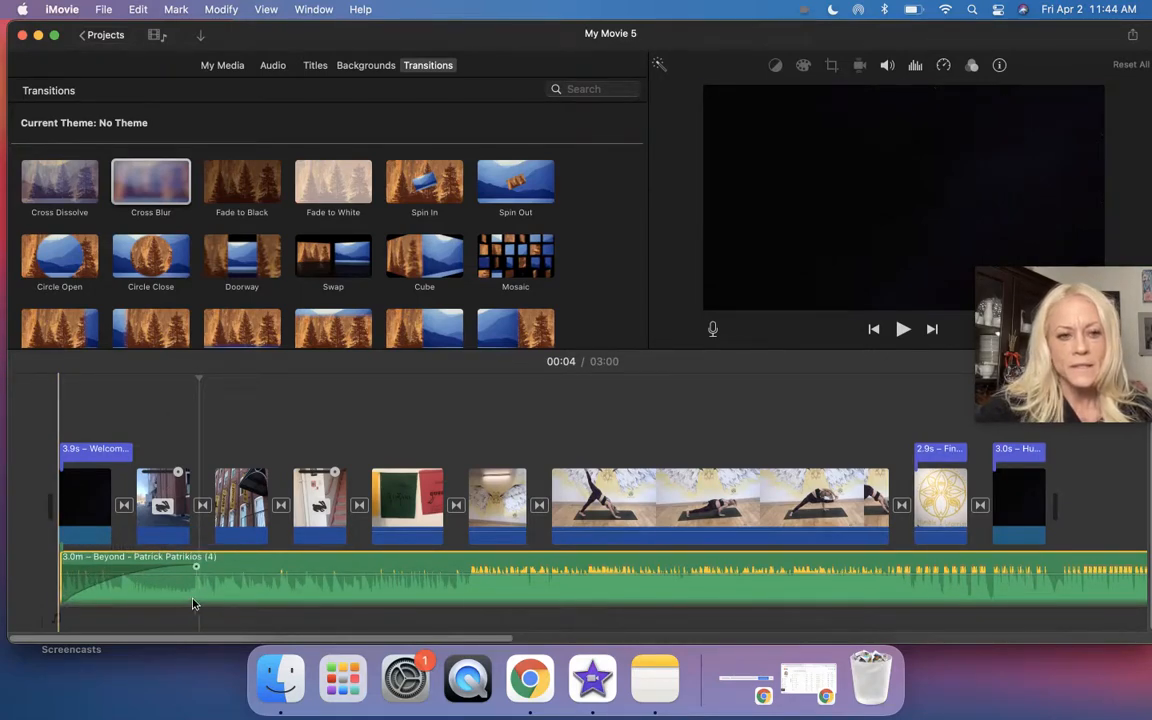
key("space")
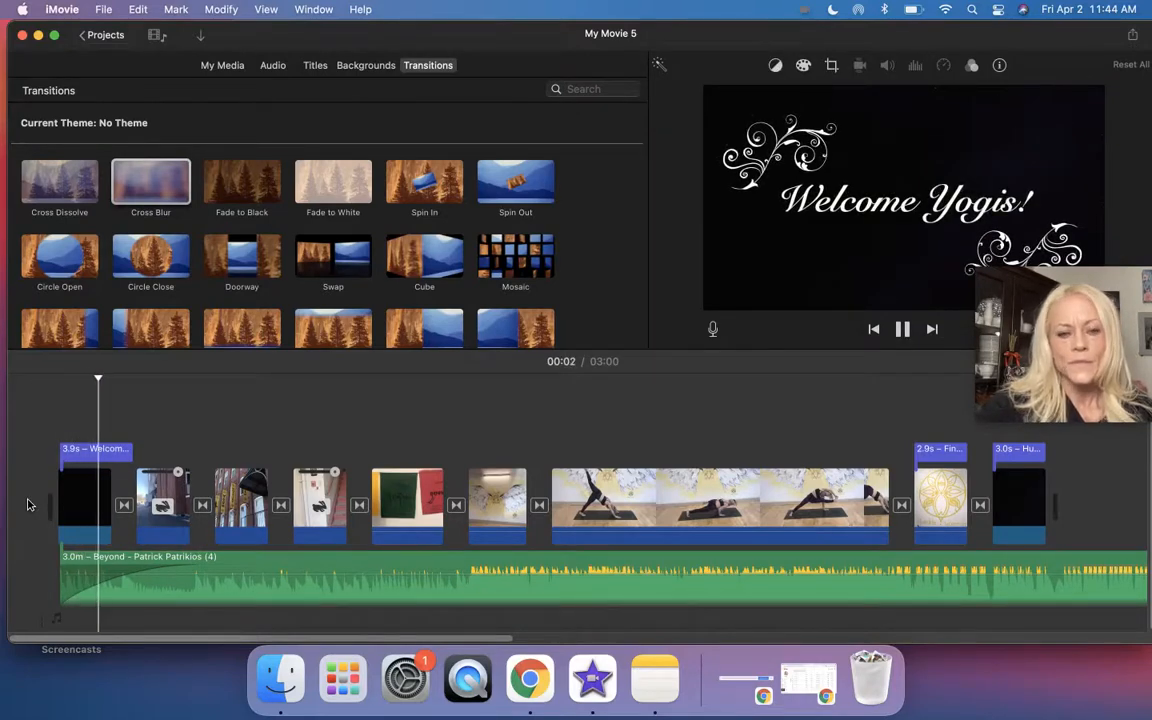
key("space")
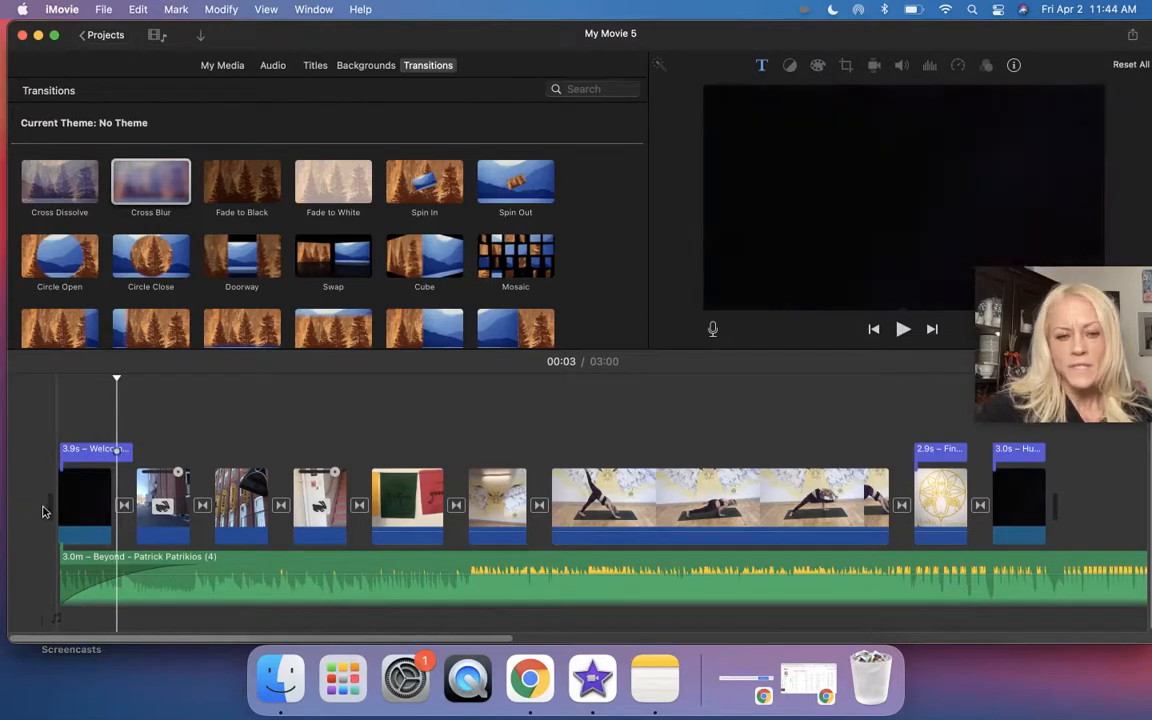
Step: Raise the volume level of the "Beyond" music track
left_click(187, 567)
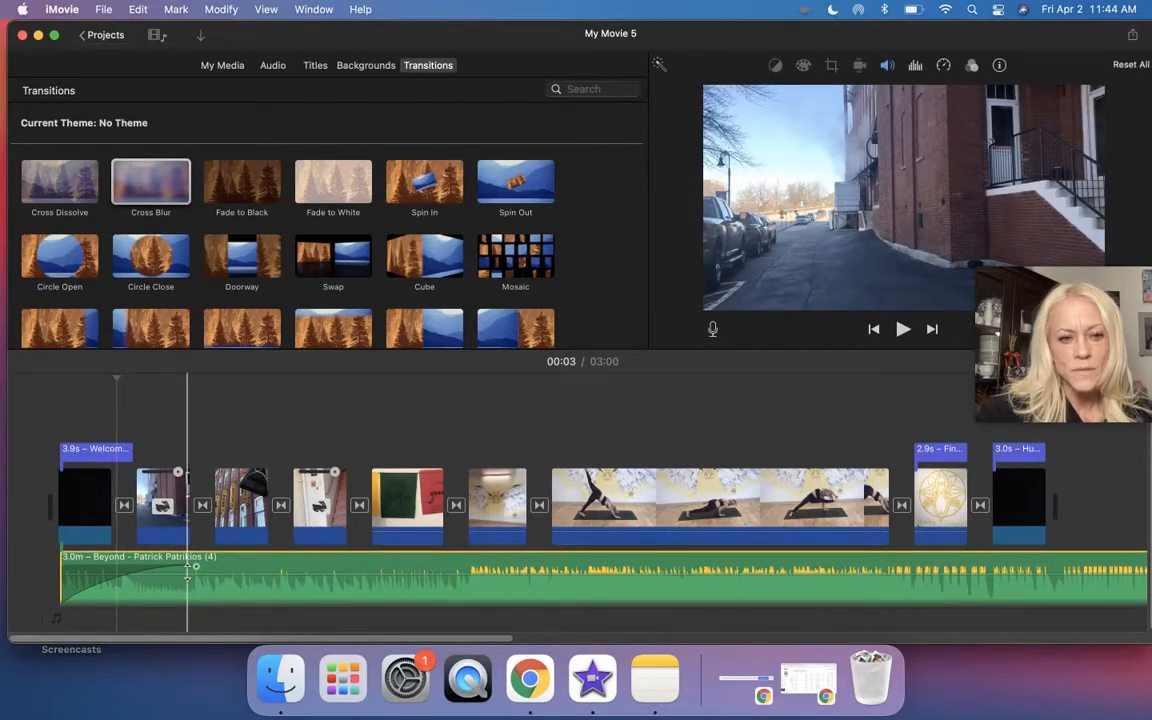
mouse_move(187, 567)
left_mouse_down()
mouse_move(187, 588)
mouse_move(185, 568)
left_mouse_up()
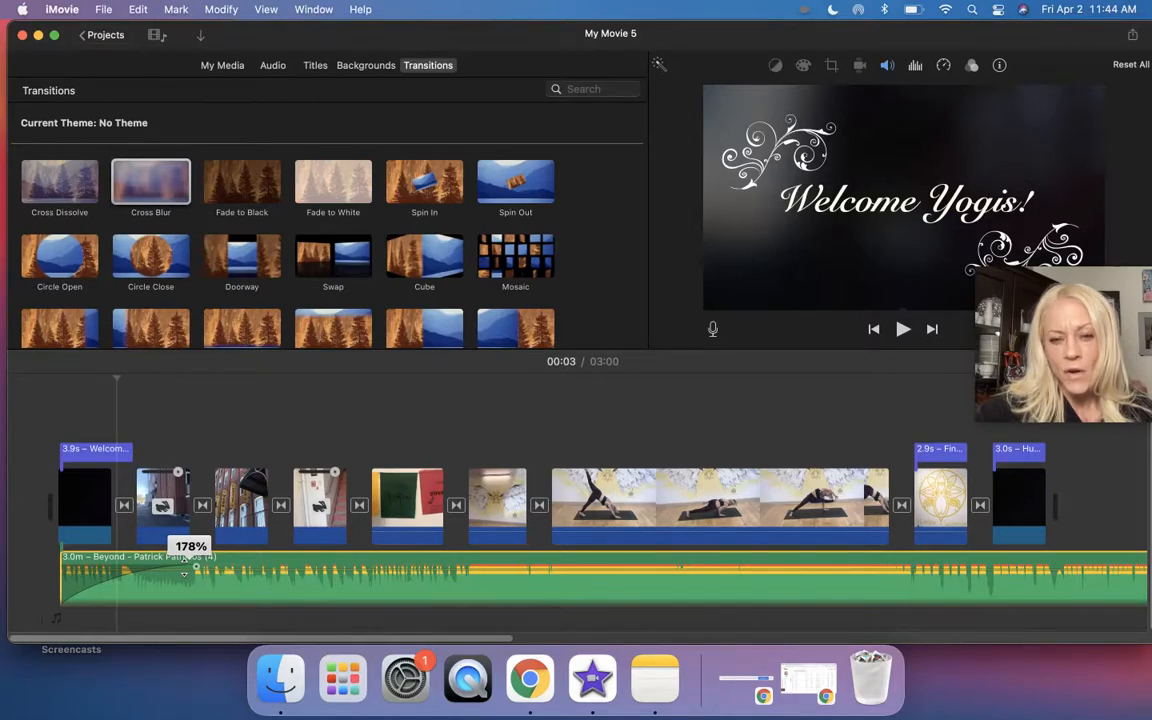
left_click_drag(185, 568, 182, 568)
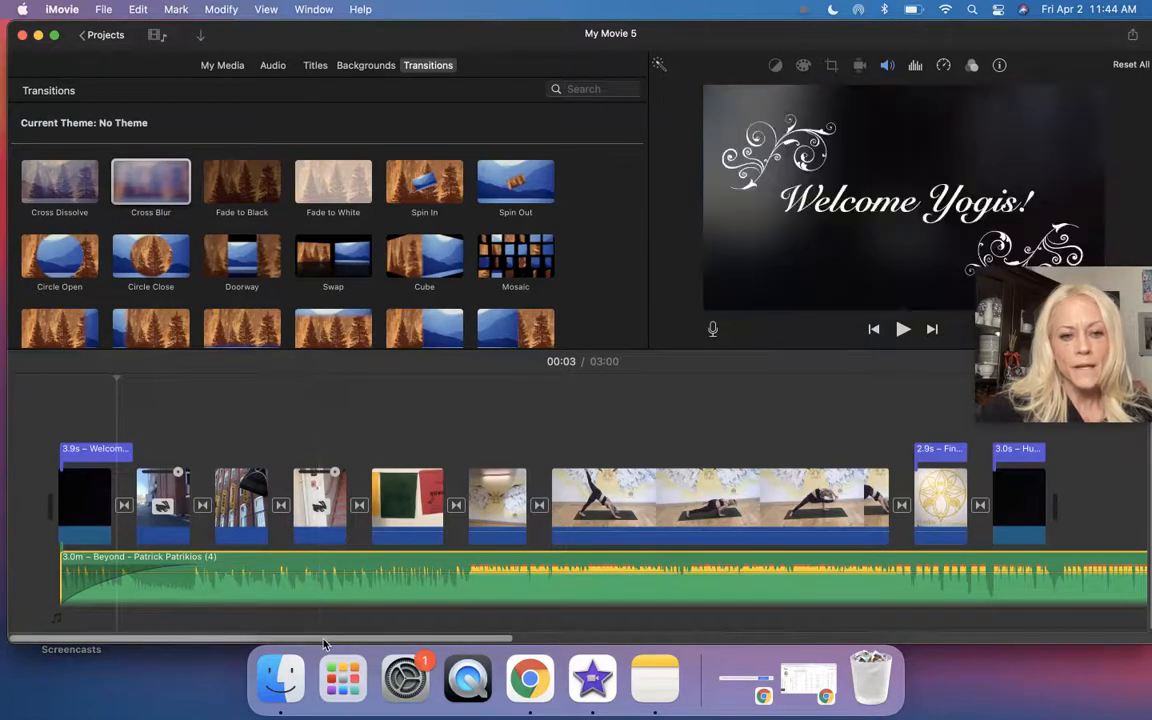
Step: Trim the music's end to the end of the closing background, fade it out from the logo clip onward, and preview the ending
left_click_drag(323, 643, 479, 679)
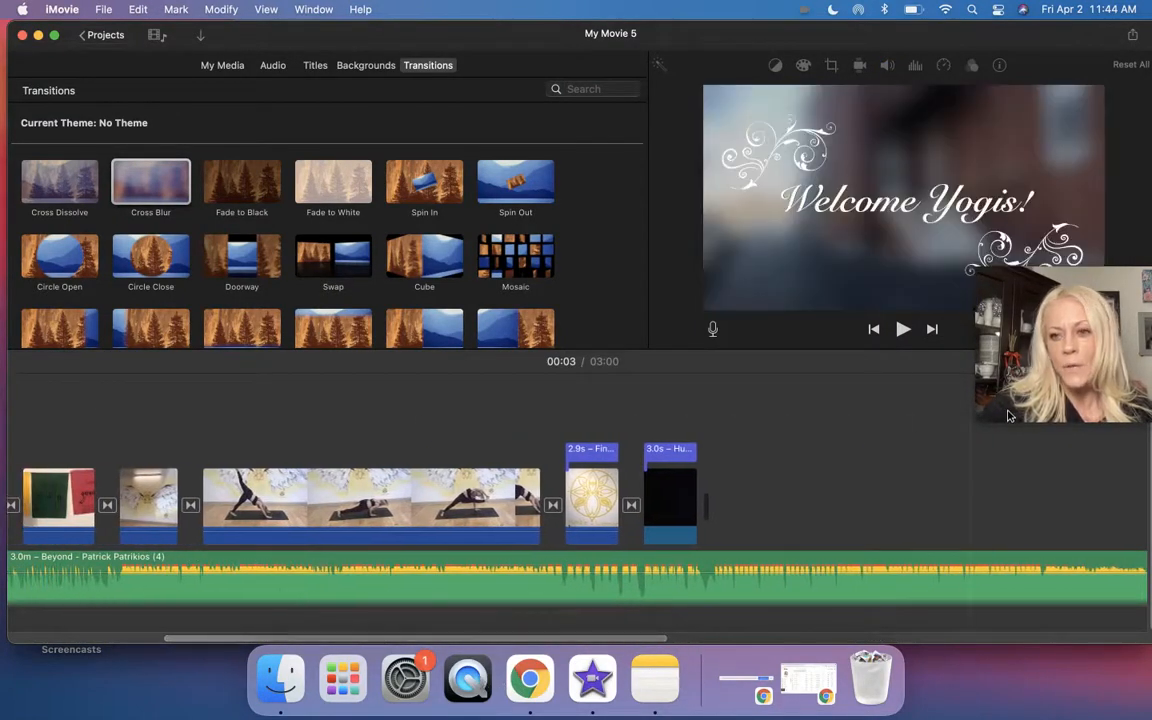
left_click_drag(1009, 416, 948, 527)
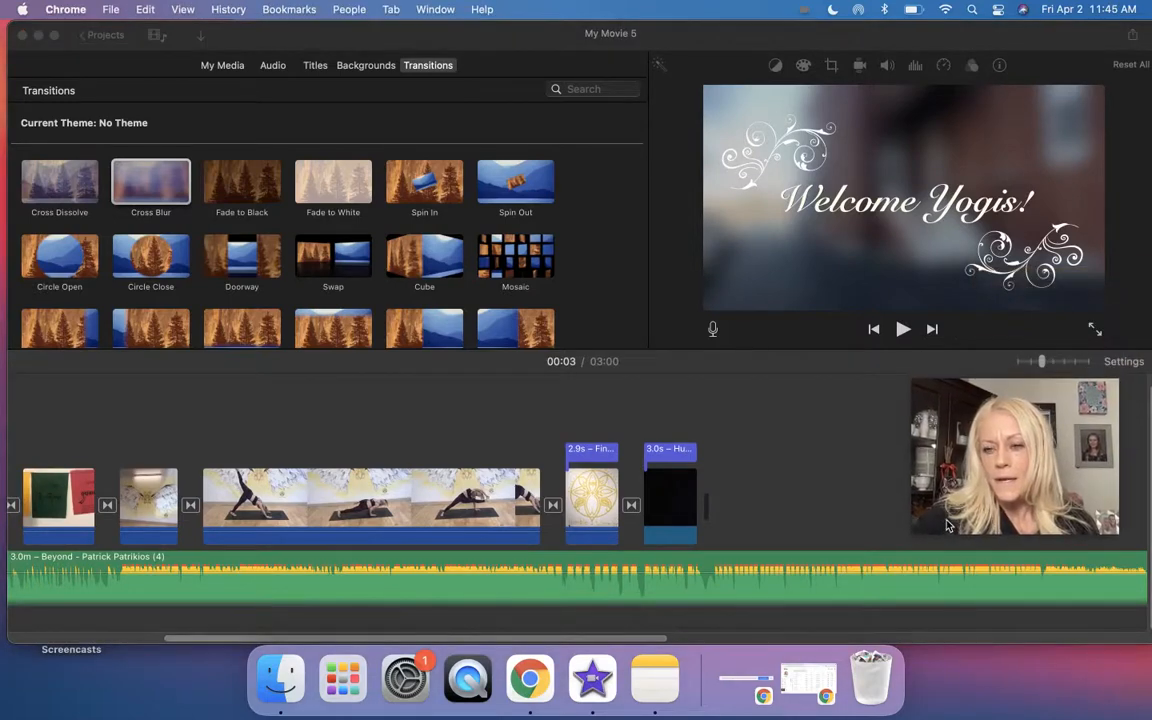
left_click_drag(1041, 361, 1031, 364)
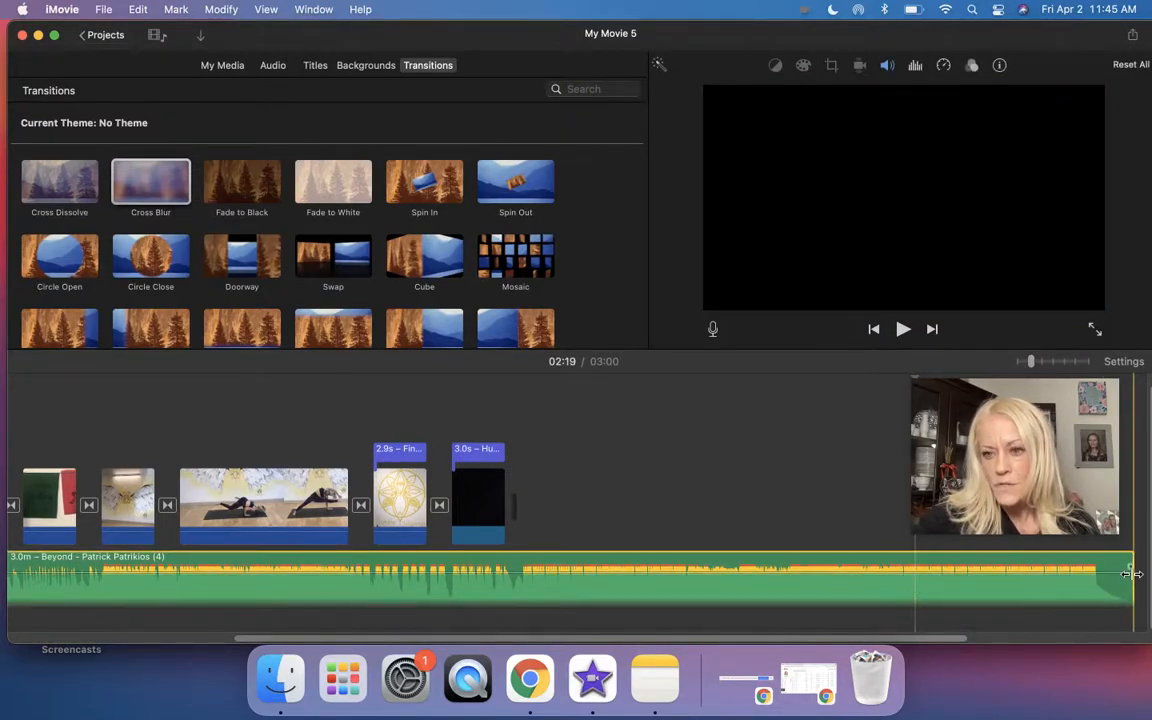
left_click_drag(1133, 575, 505, 596)
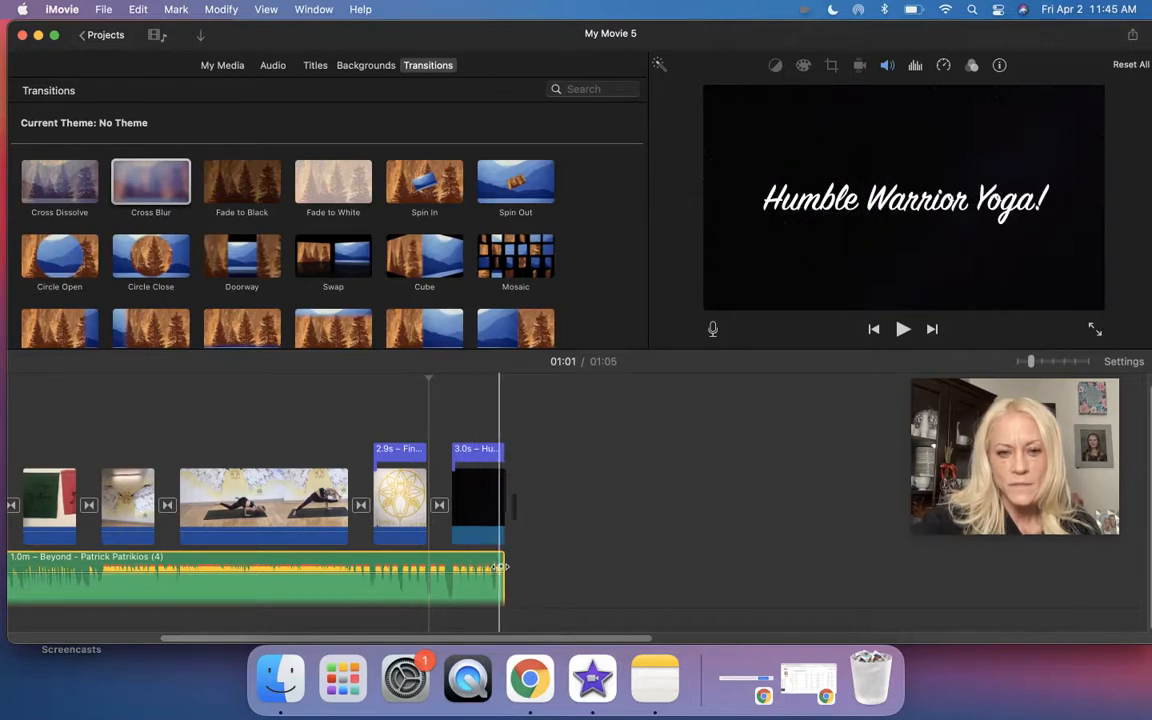
left_click_drag(498, 566, 419, 569)
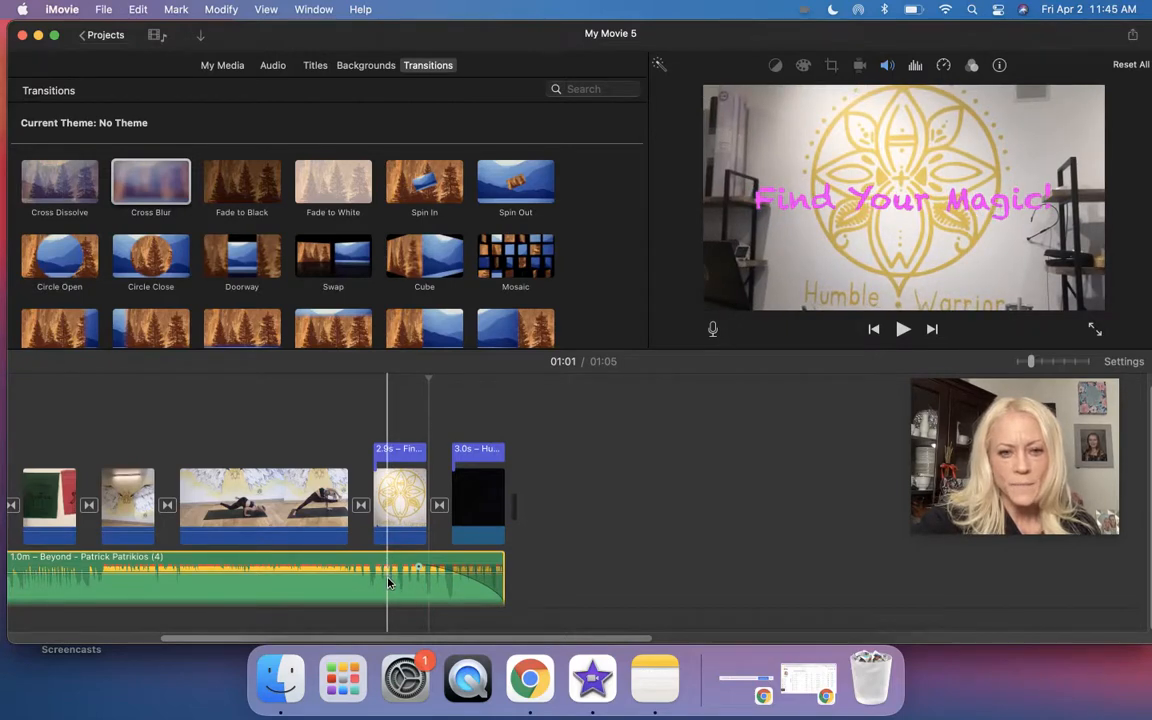
key("space")
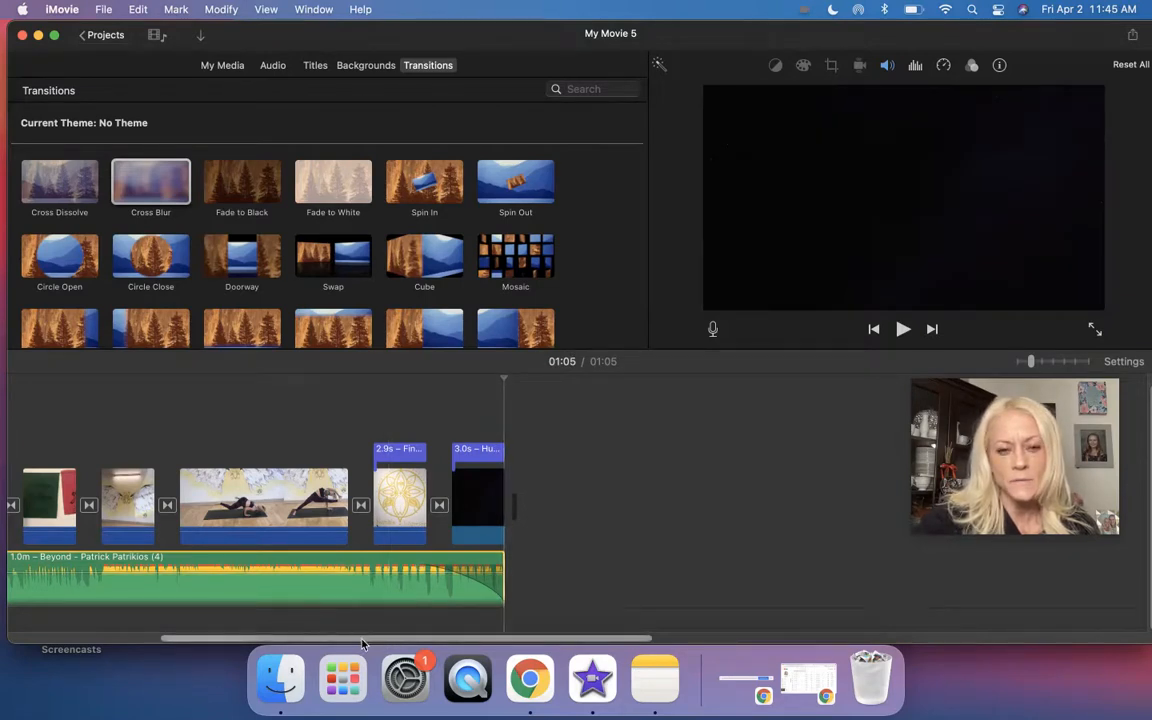
Step: Record a voiceover about 15.1 s long from the start of the movie and play back its first part
left_click_drag(362, 643, 49, 656)
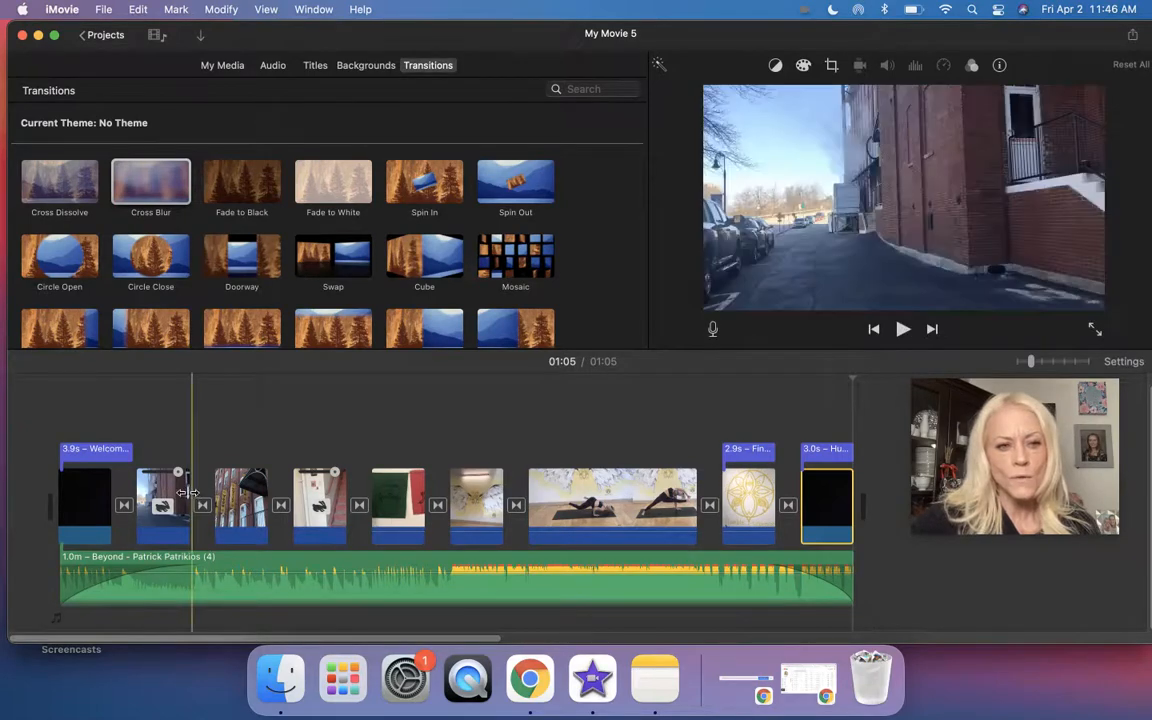
left_click(70, 485)
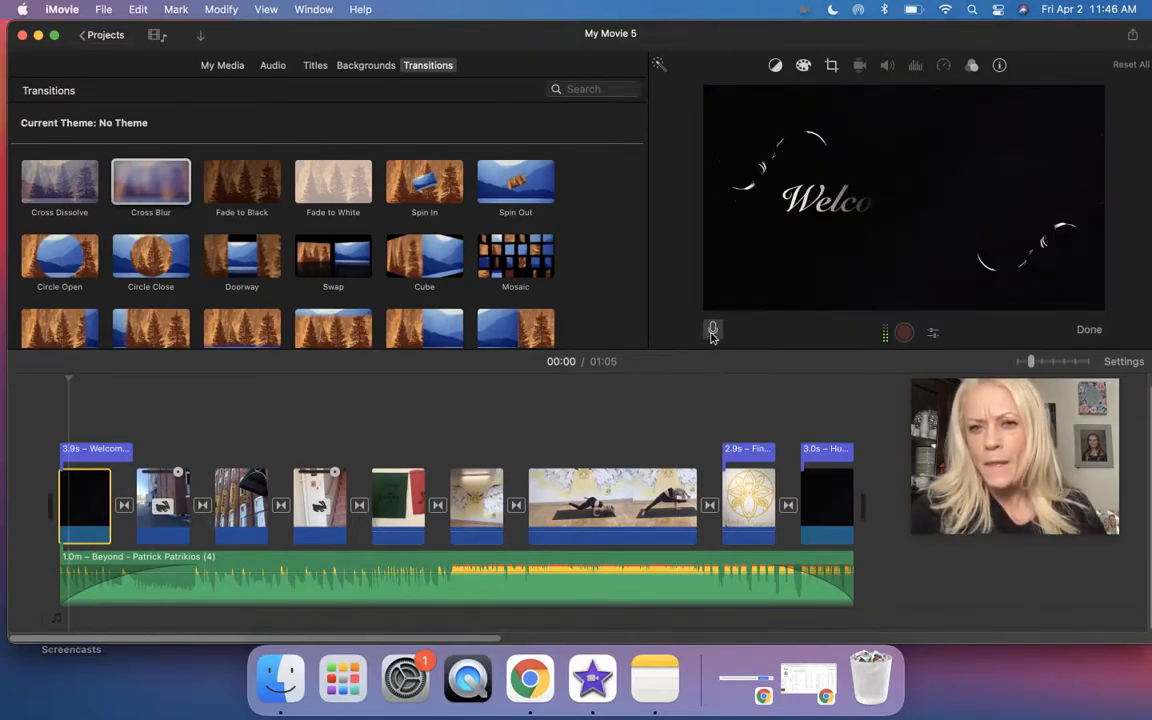
left_click(712, 332)
left_click(712, 328)
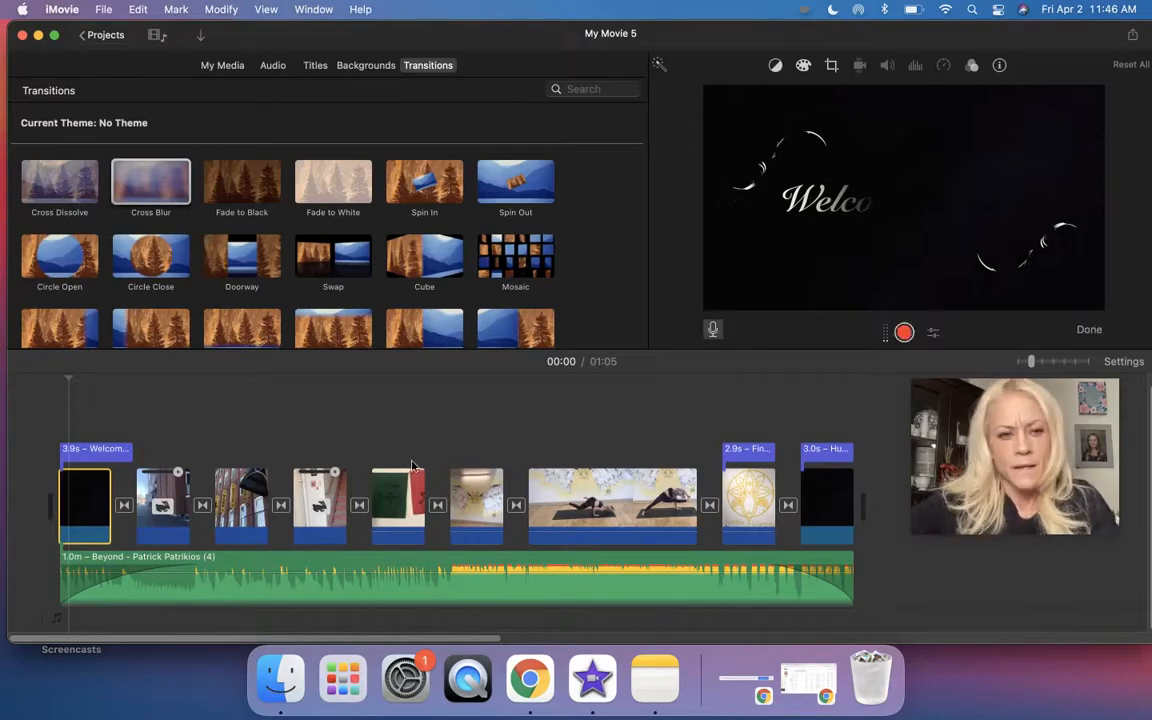
left_click(86, 590)
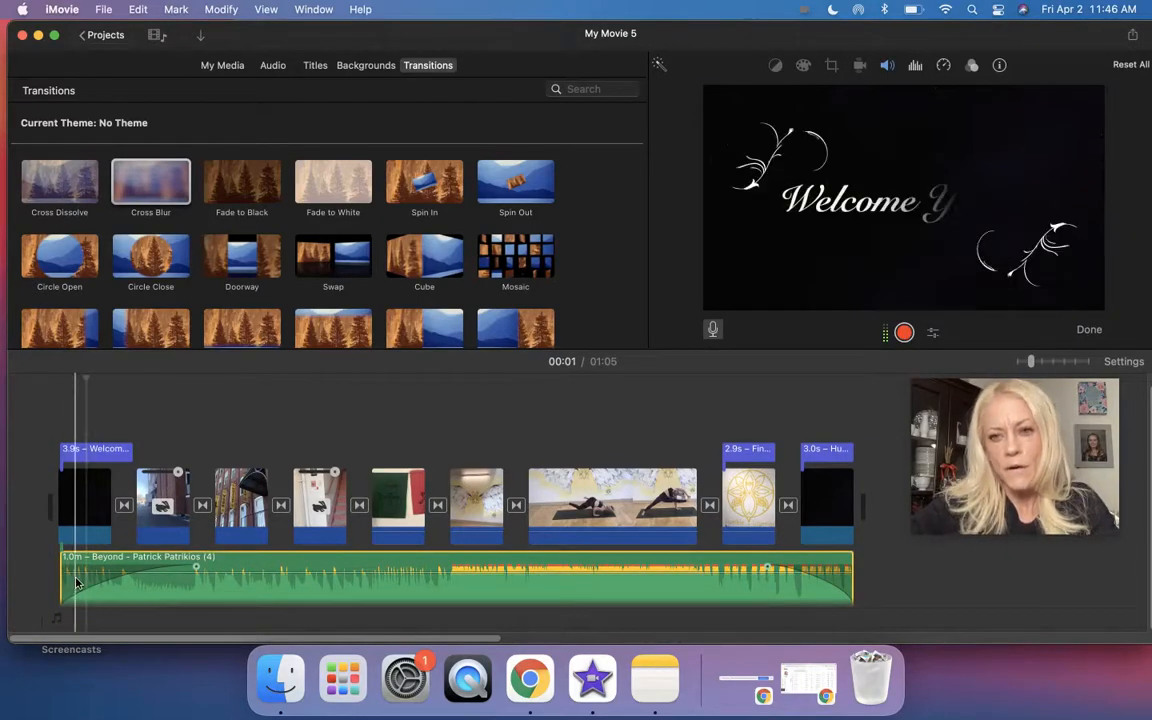
scroll(77, 584, "right", 1)
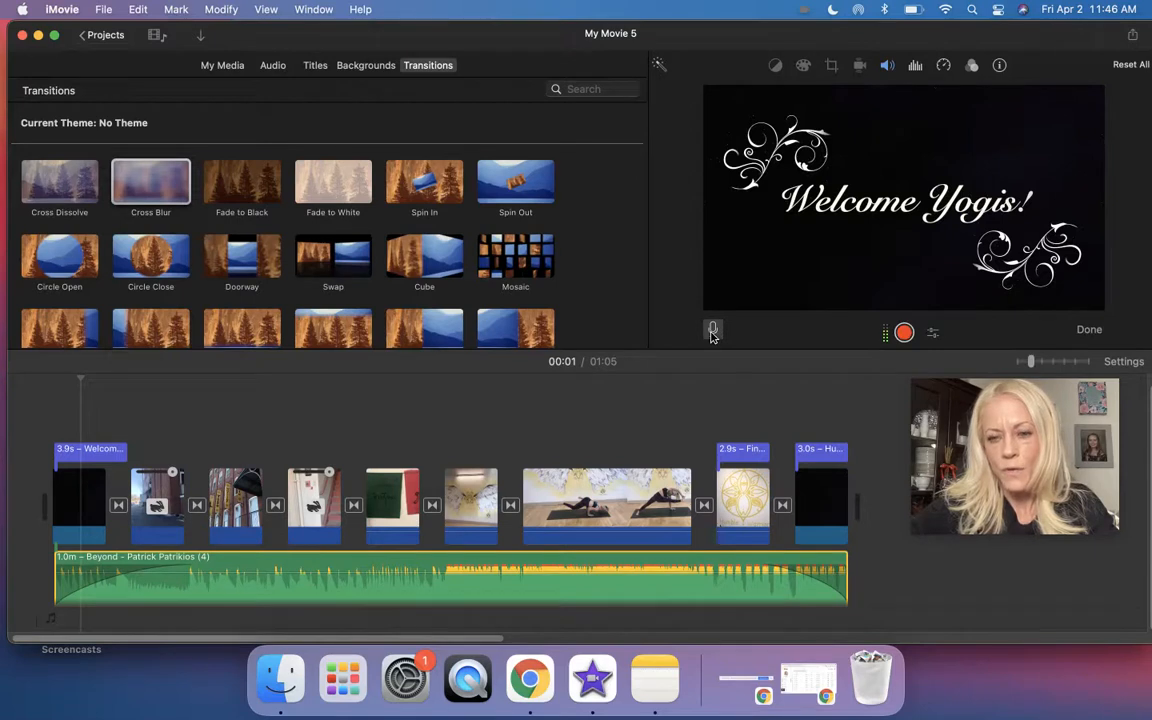
left_click(904, 332)
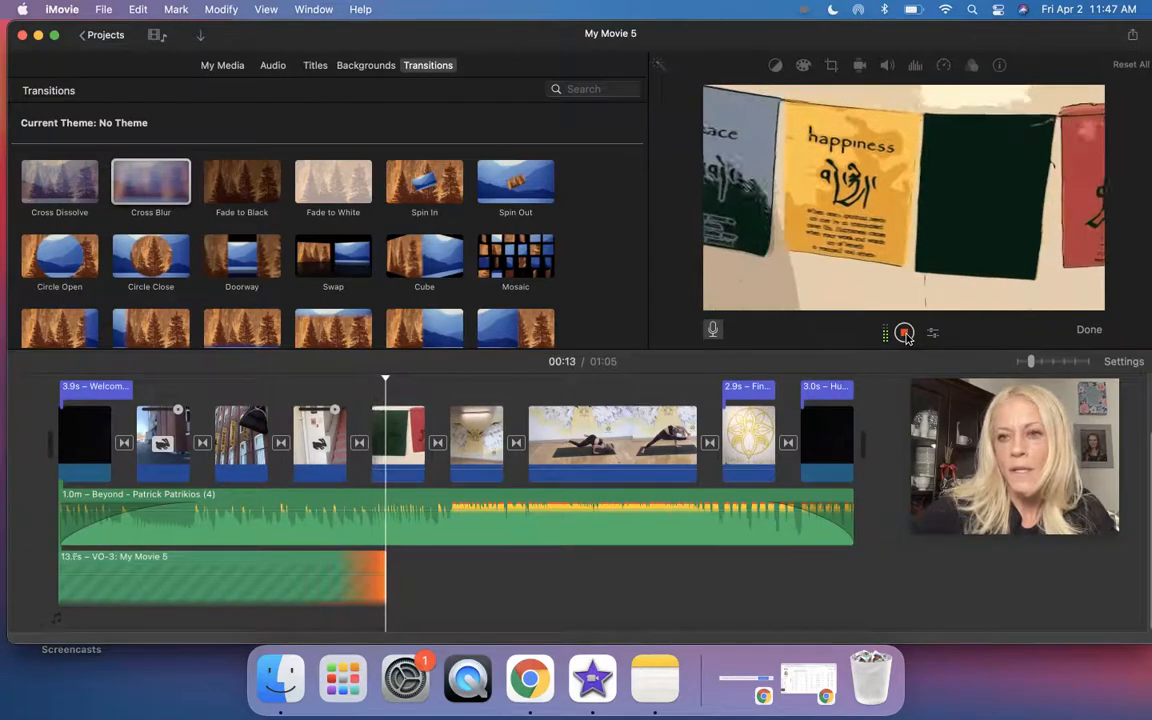
left_click(905, 334)
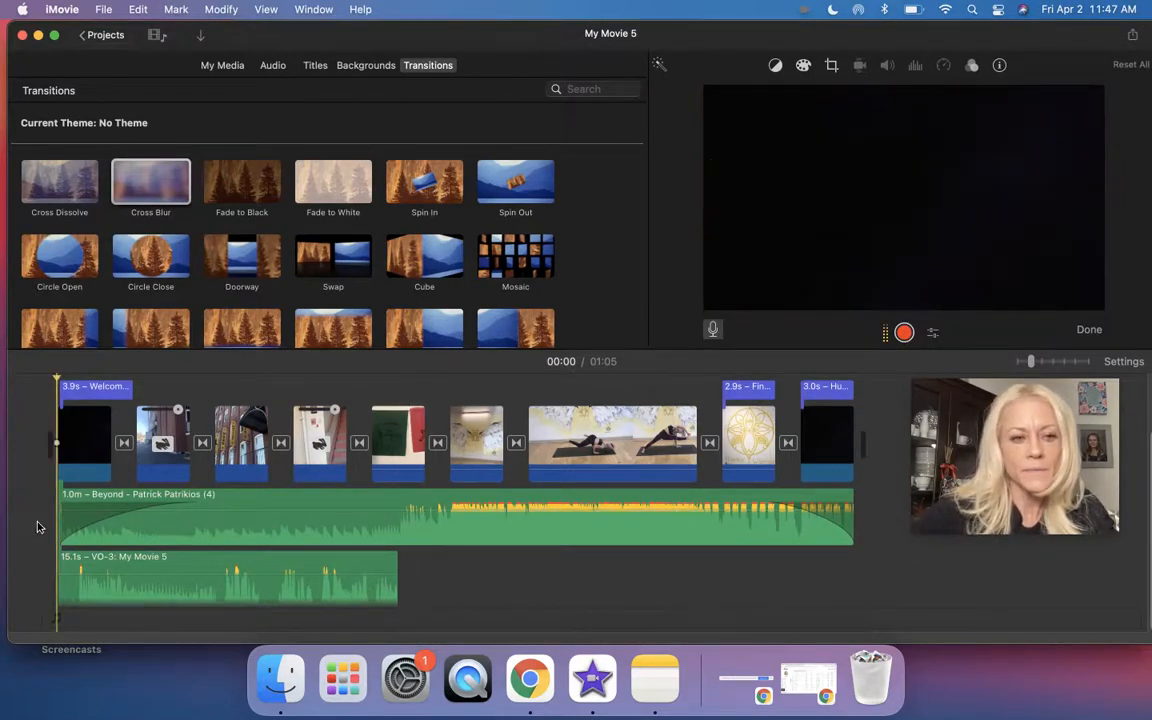
key("space")
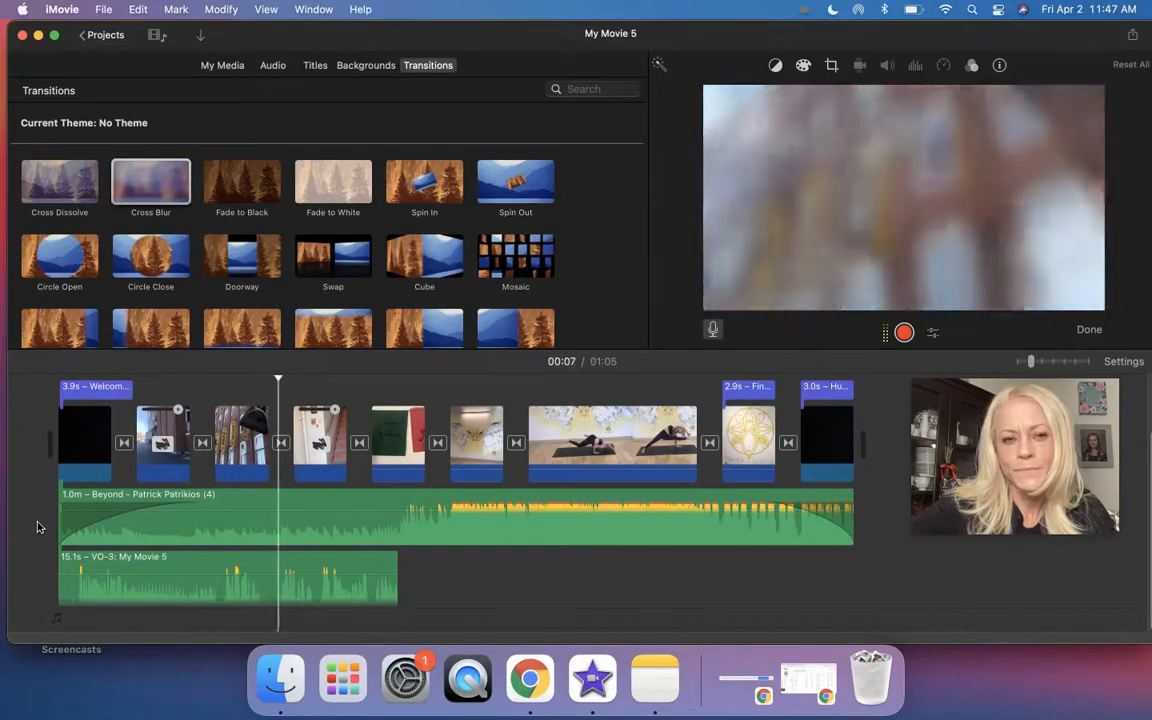
key("space")
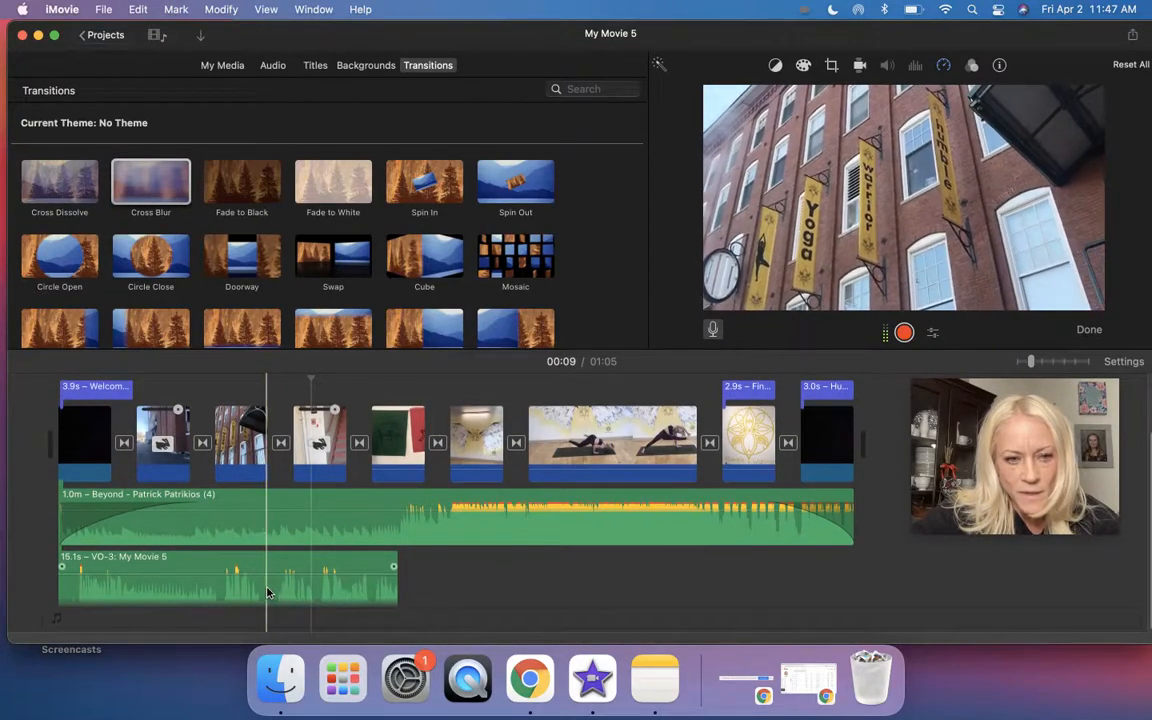
Step: Split the voiceover about 7.1 s in, below the yoga banner clip, and select its second part
left_click(262, 591)
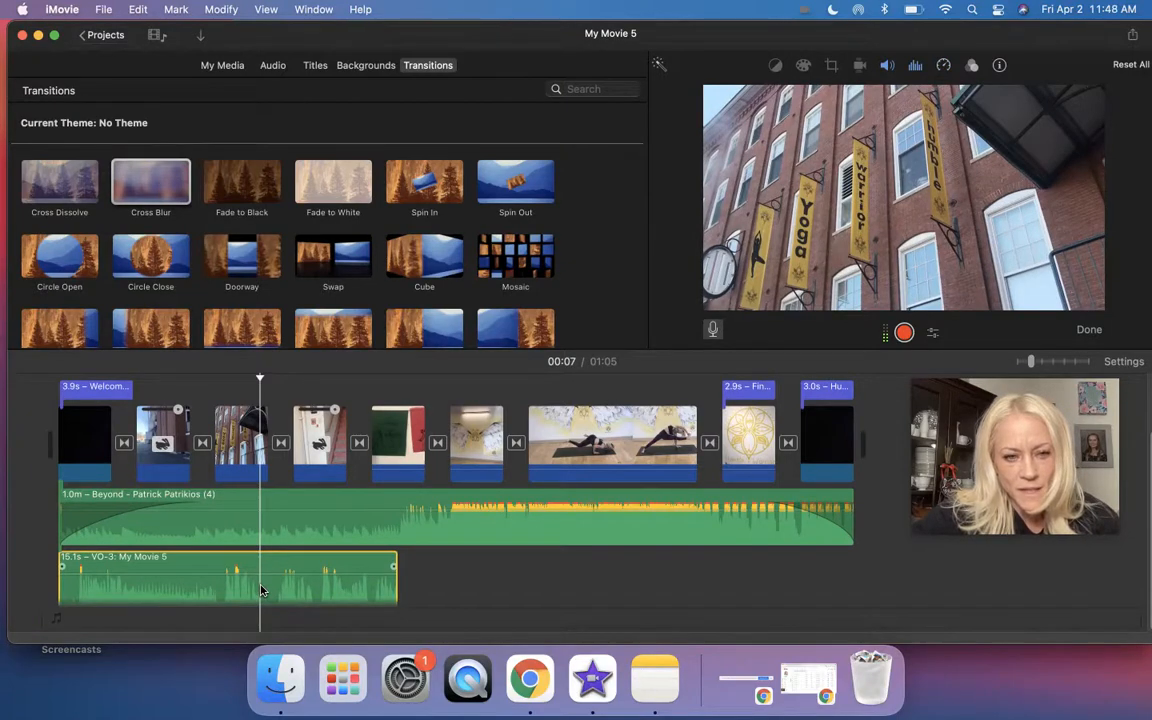
right_click(262, 591)
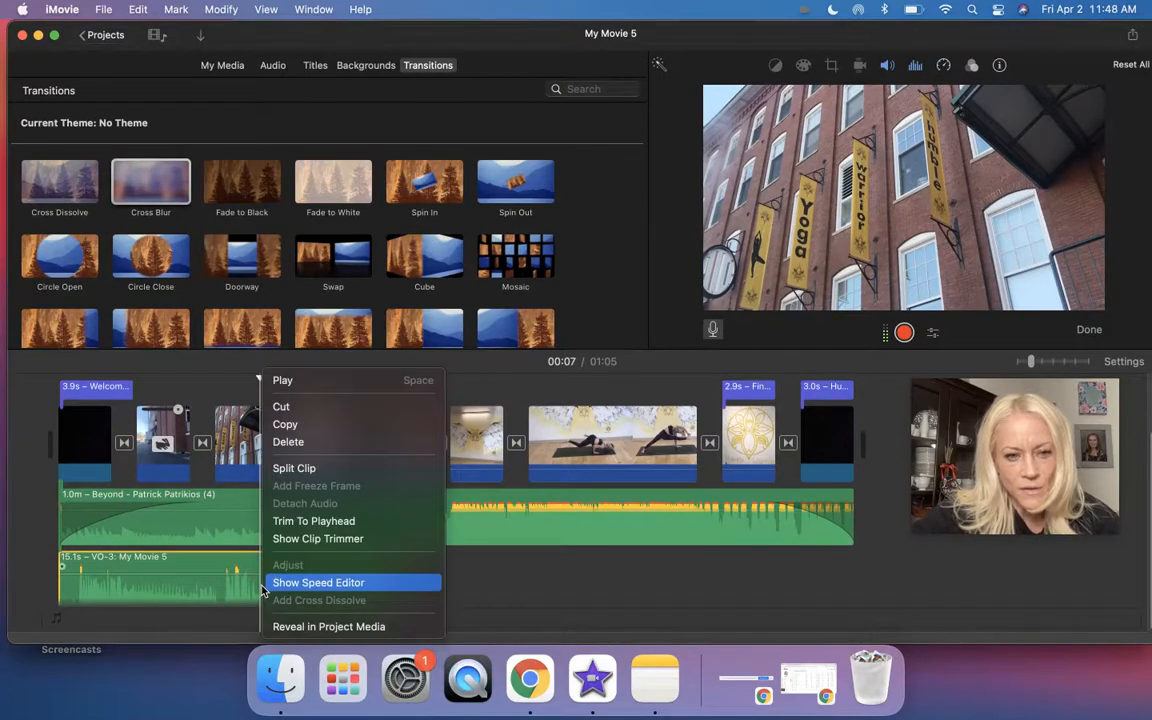
left_click(293, 468)
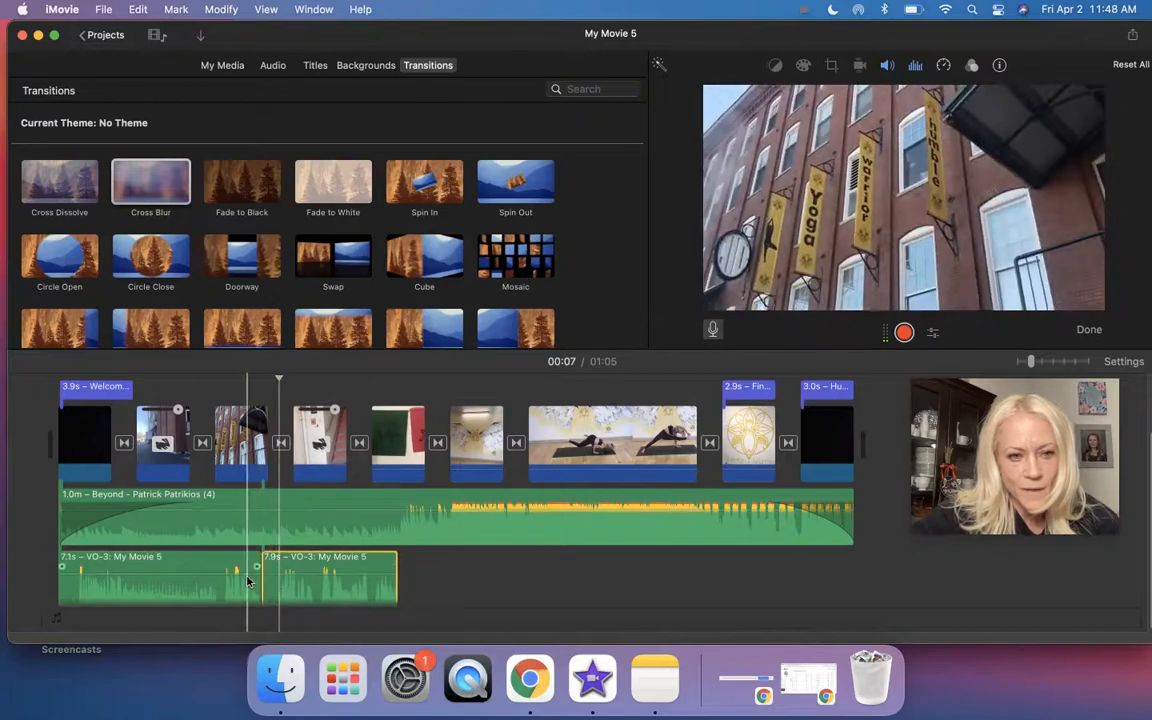
left_click(249, 581)
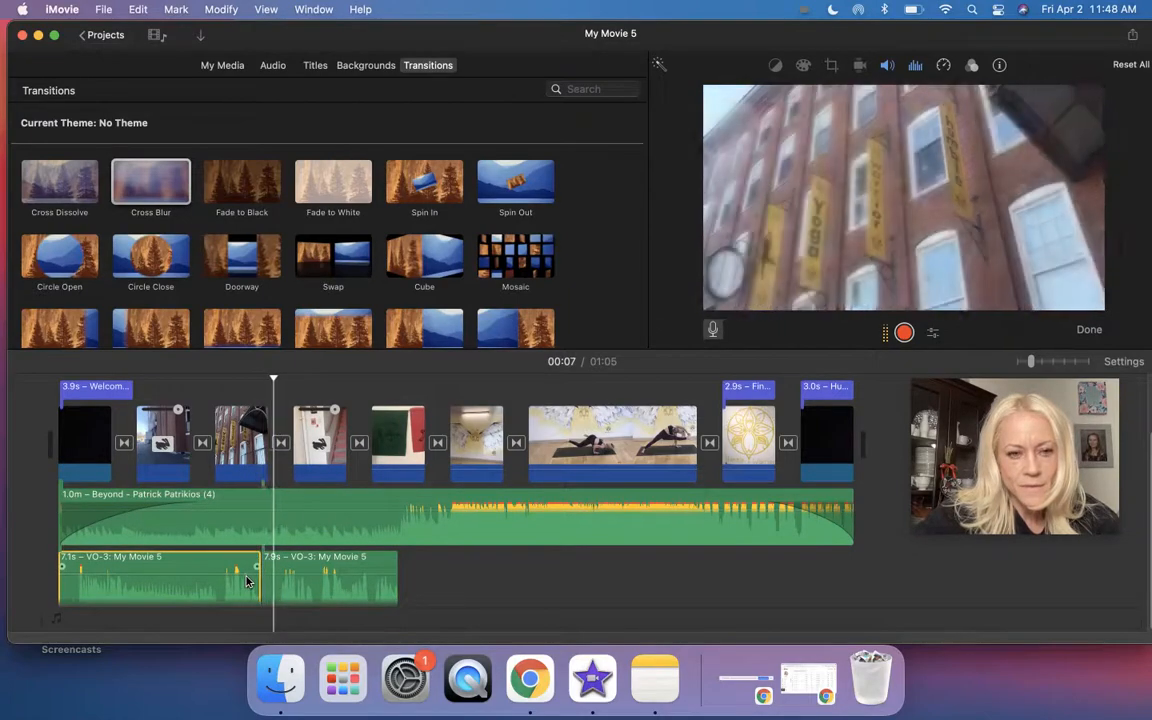
left_click(287, 588)
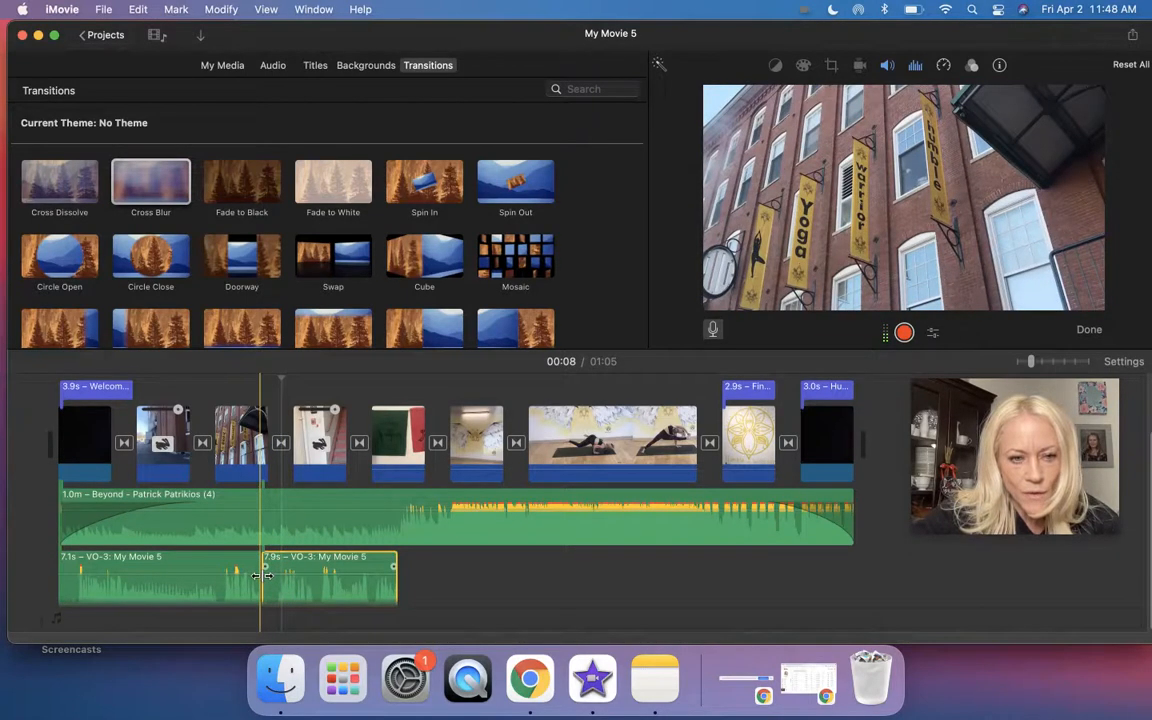
Step: Trim the start of the voiceover's second part to a length of 7.6 s and play back across the gap
left_click_drag(262, 576, 268, 576)
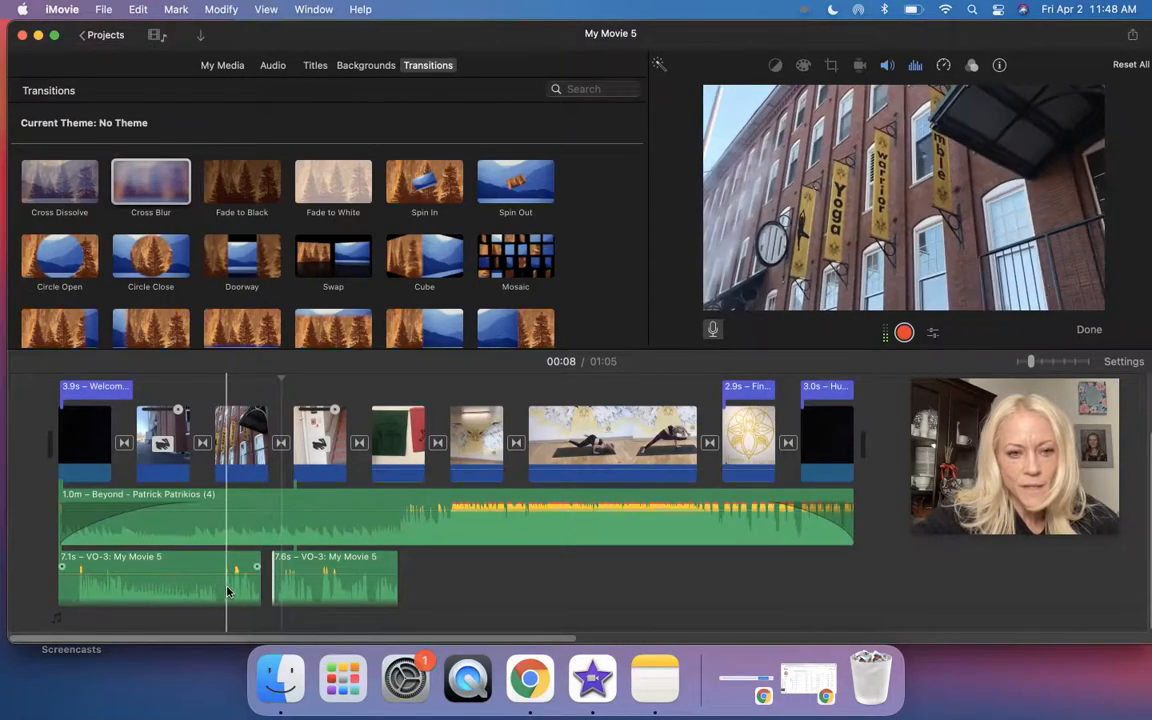
key("space")
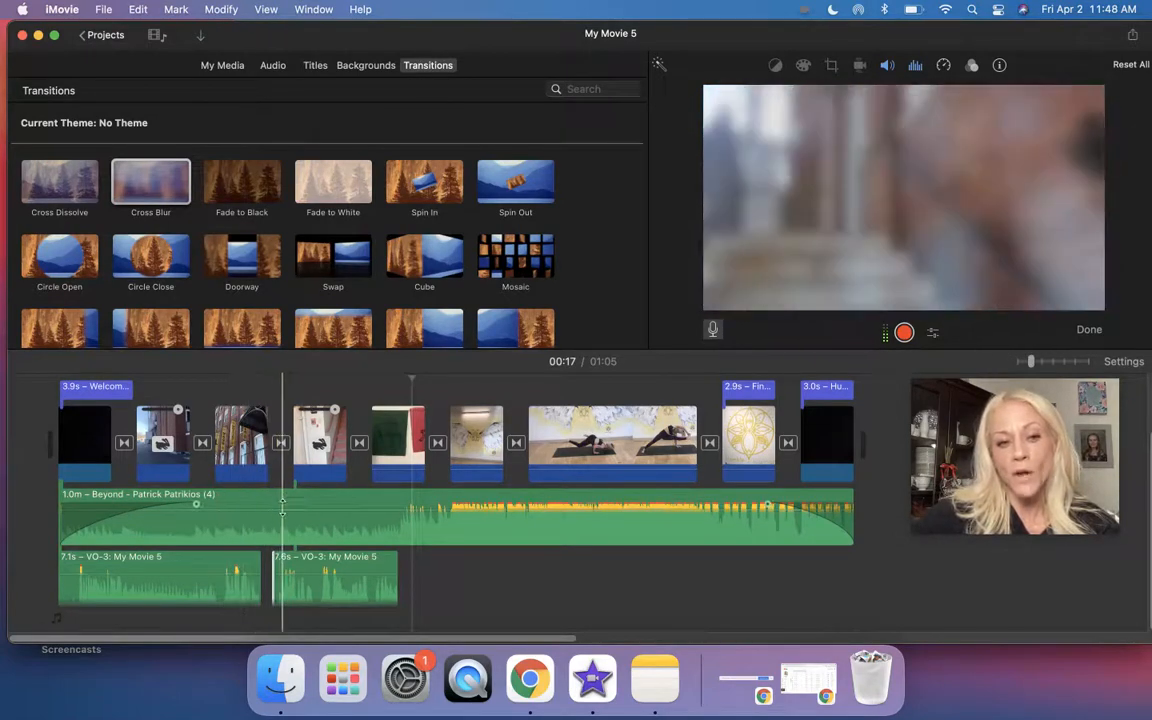
Step: Check the volume levels of the music and the first voiceover part, and play back the movie's opening
left_click(293, 503)
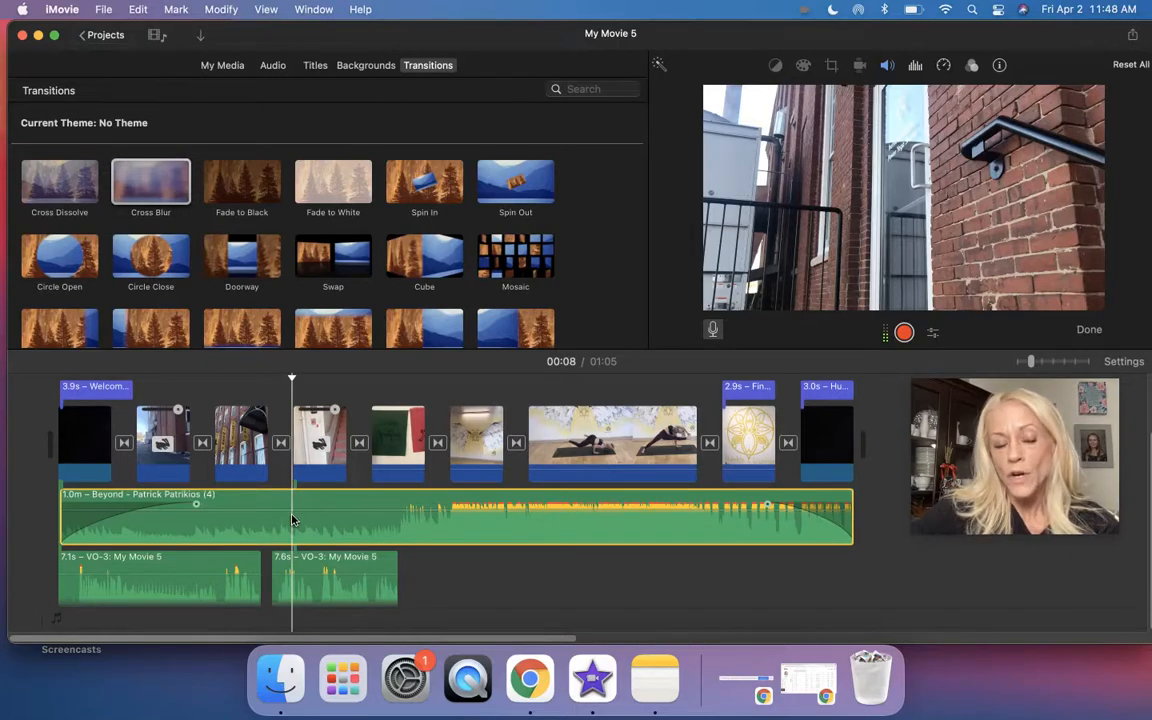
left_click(197, 563)
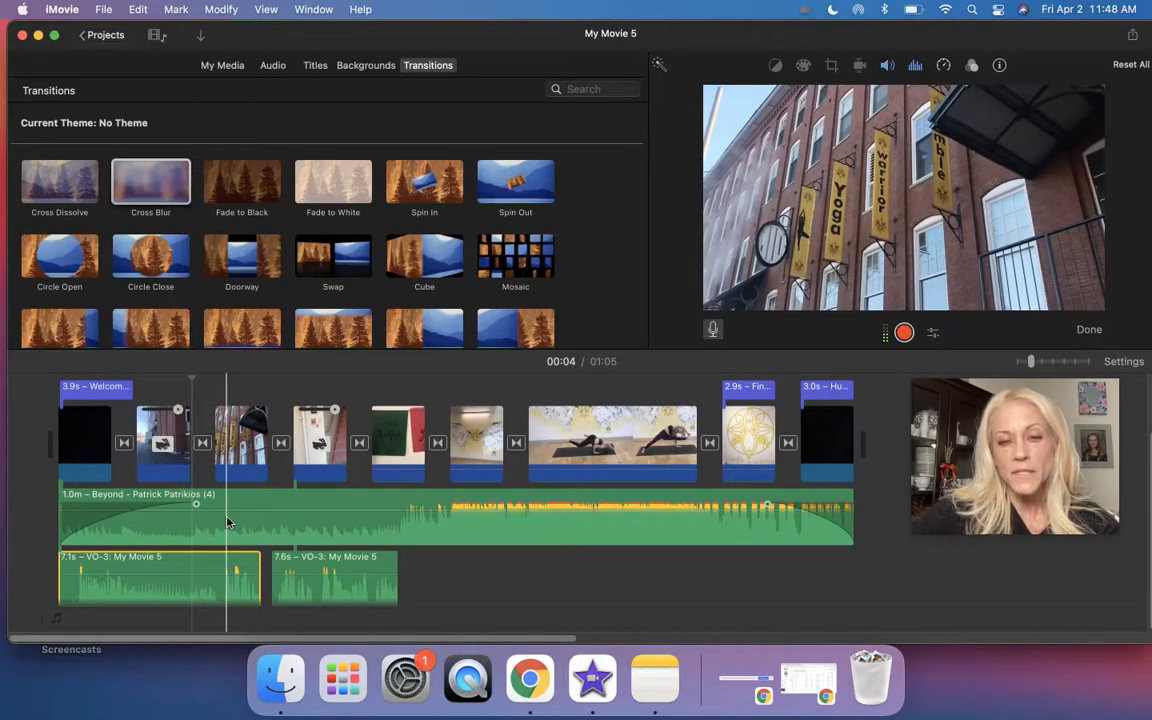
left_click(228, 523)
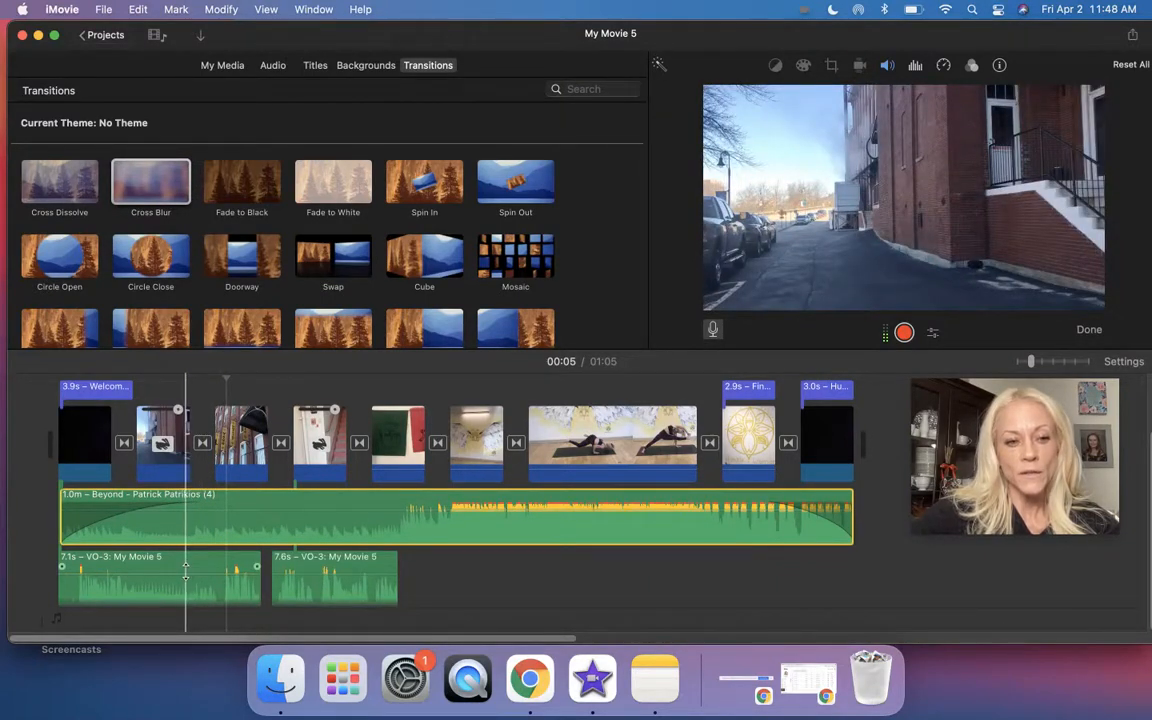
left_click(185, 566)
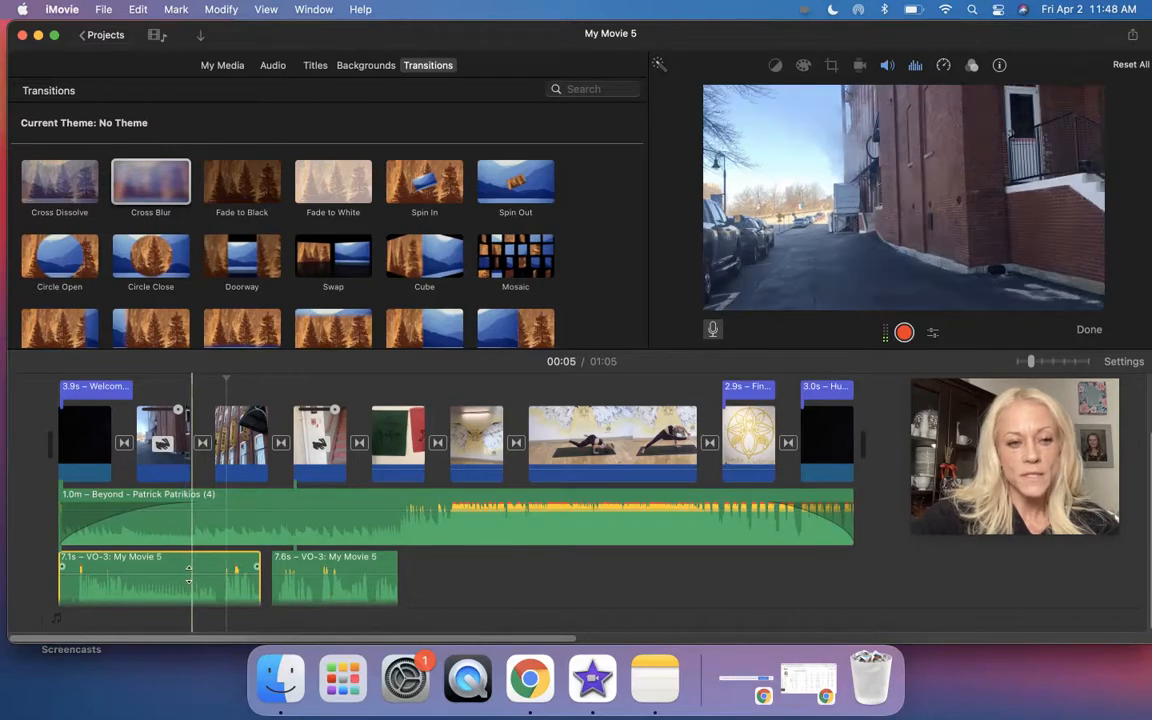
left_click_drag(190, 562, 188, 566)
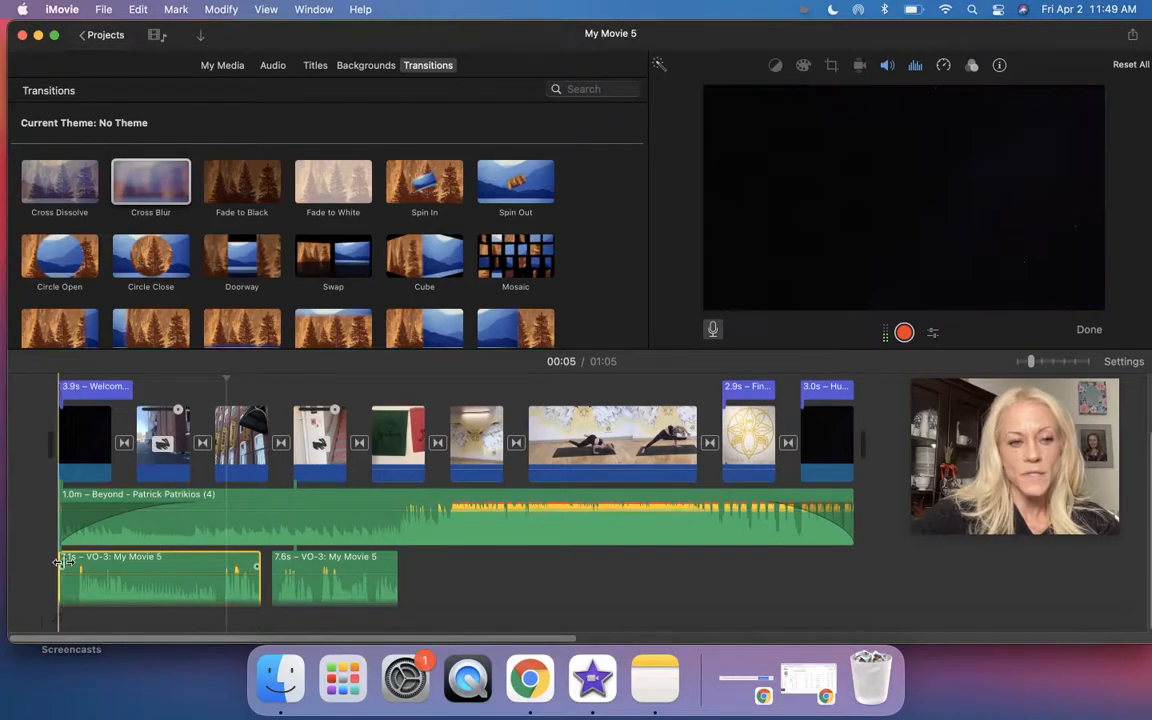
left_click(52, 565)
key("space")
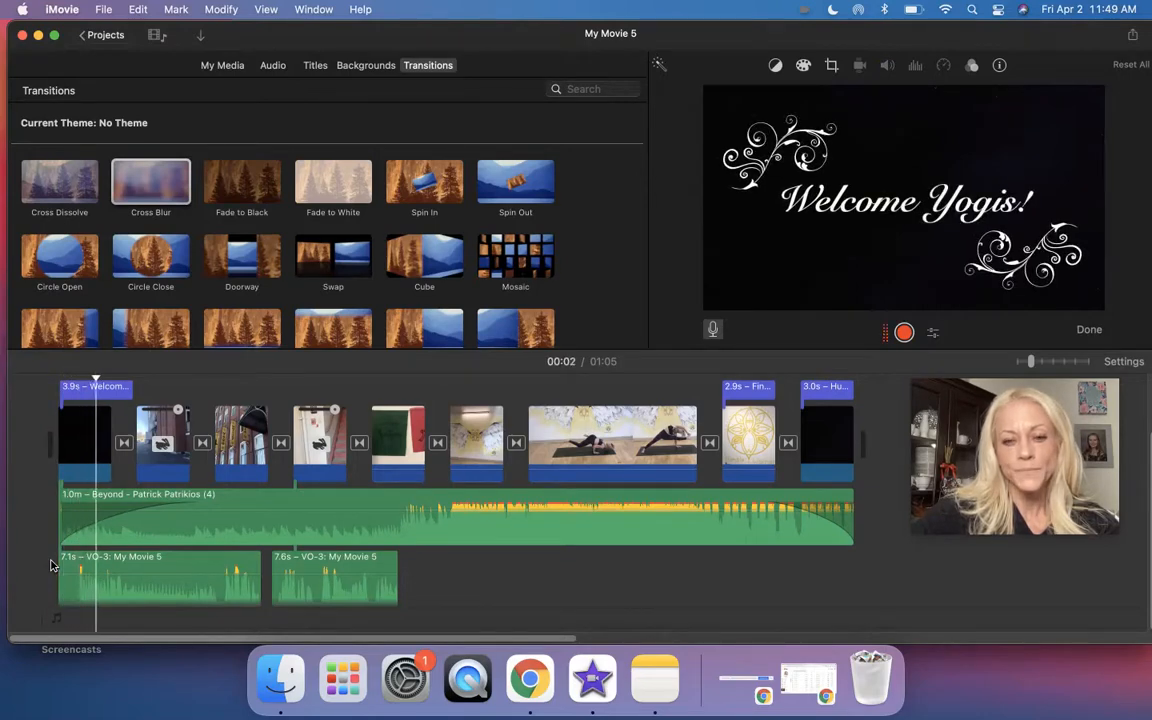
key("space")
Step: Record a second voiceover about 6.9 s long, starting over the "Find Your Magic!" logo clip
left_click(806, 457)
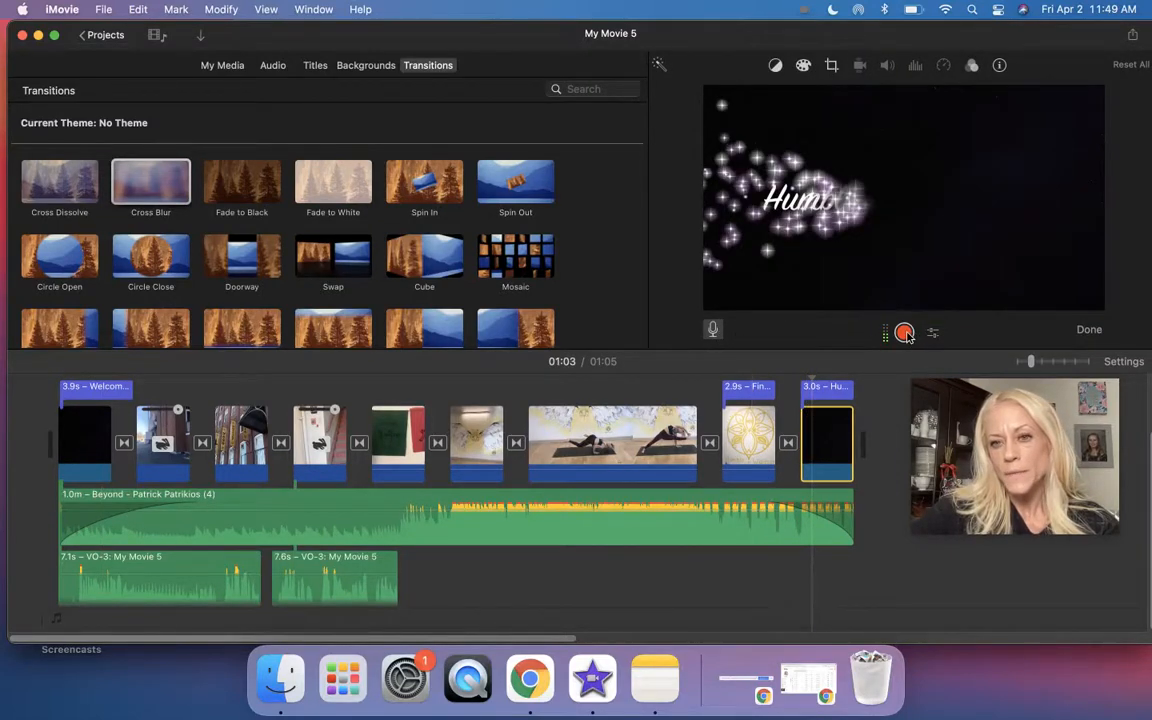
left_click(794, 412)
left_click(758, 417)
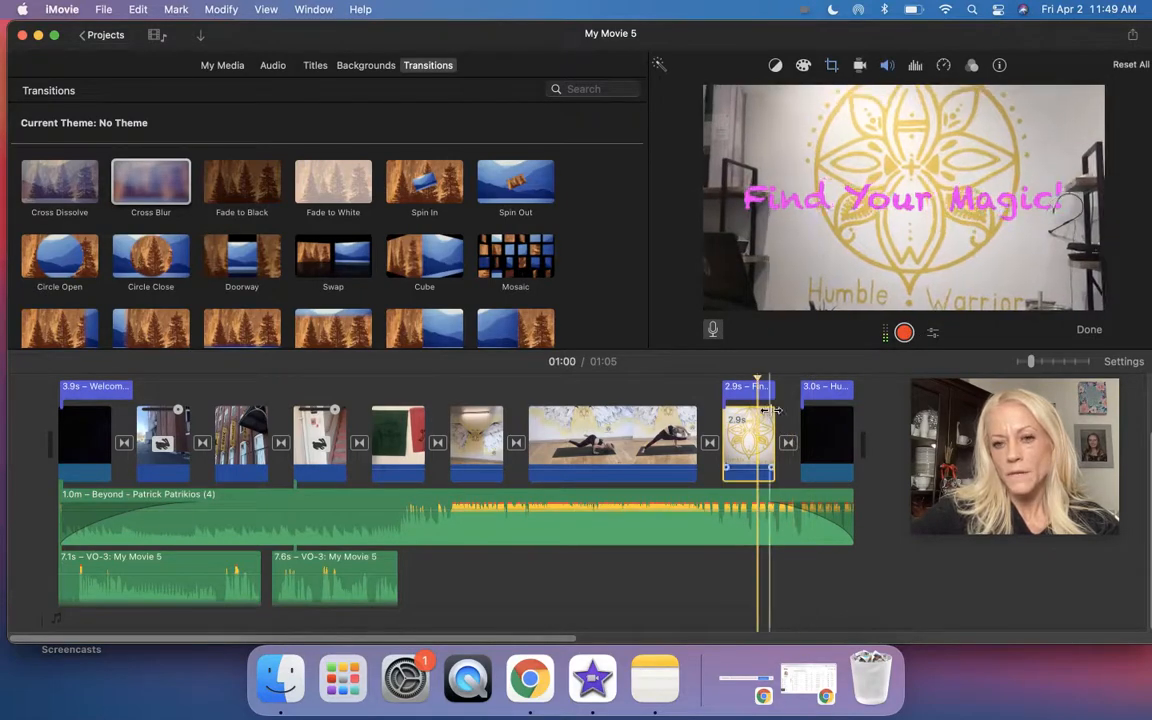
left_click(904, 332)
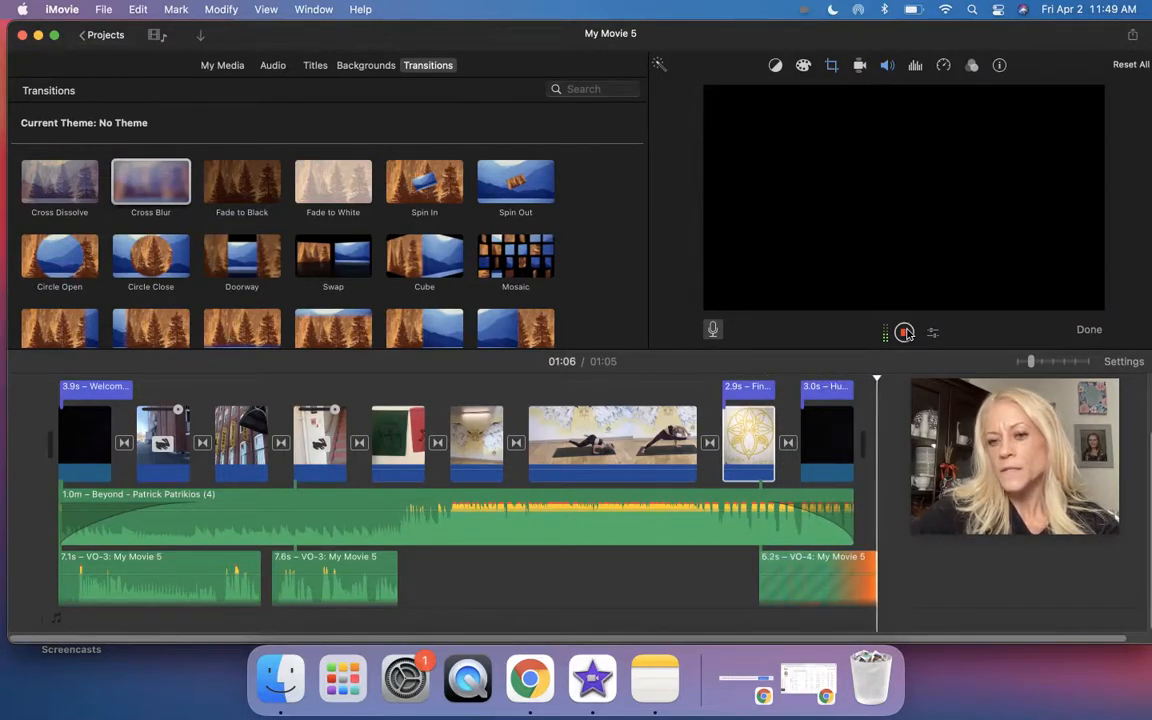
left_click(904, 332)
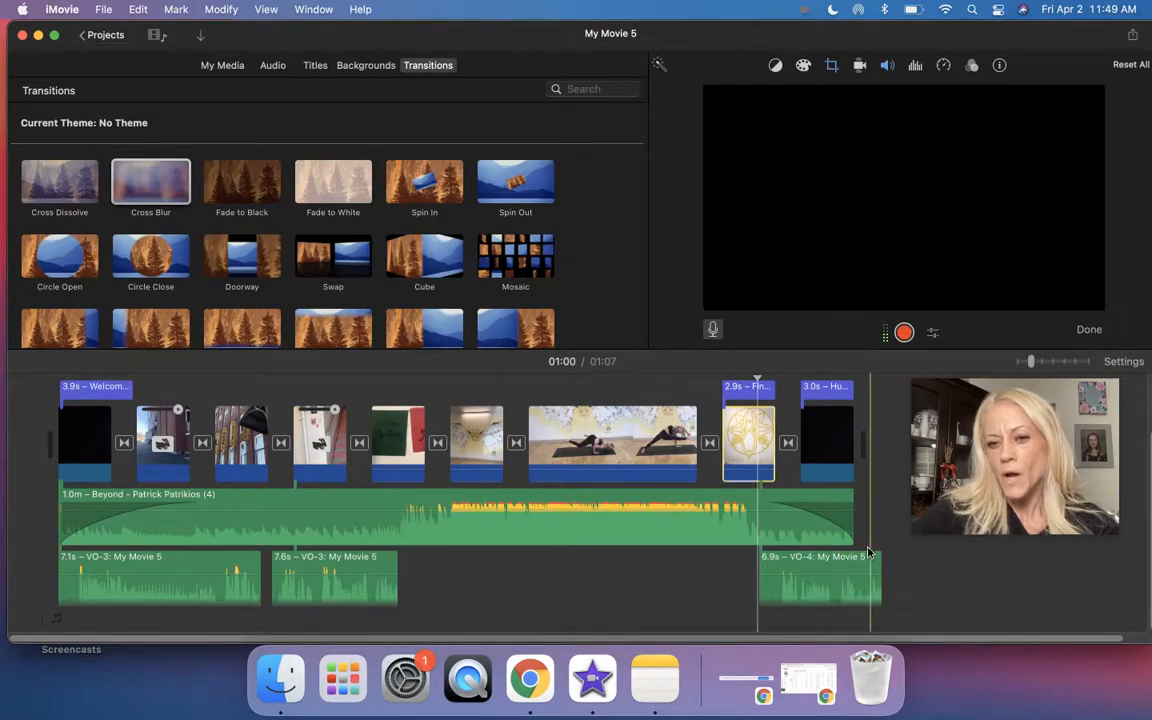
Step: Move the new closing voiceover earlier so it starts with the logo clip and ends with the closing background
left_click(854, 570)
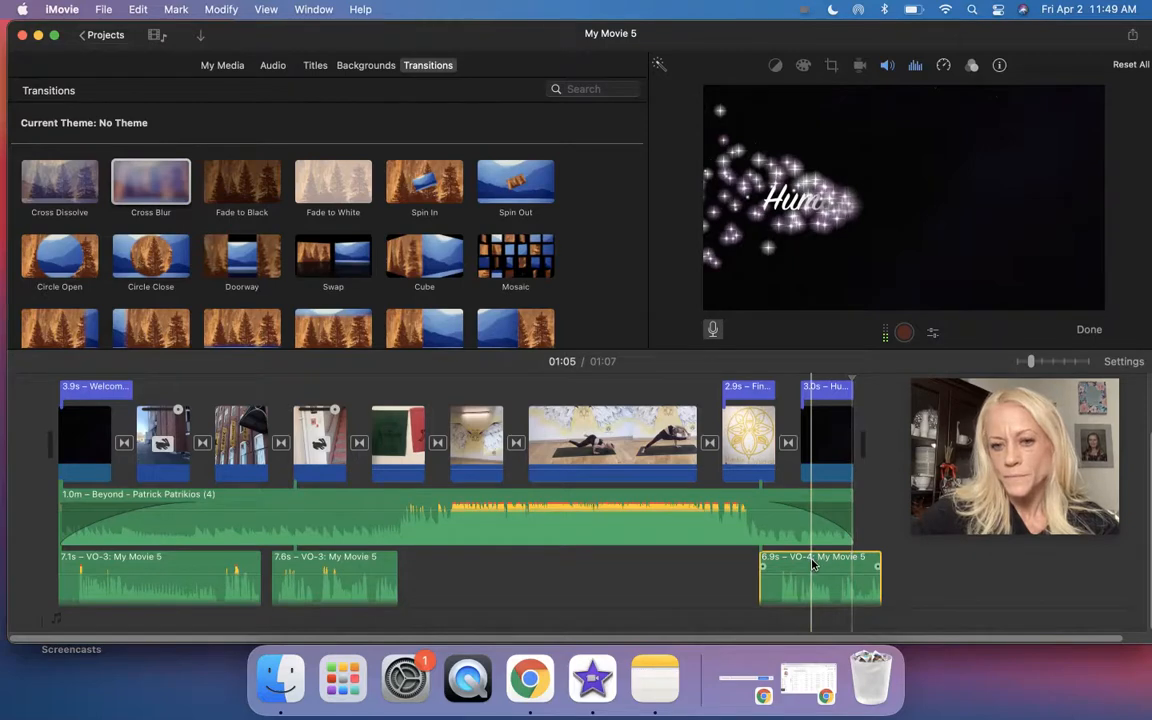
mouse_move(807, 570)
left_mouse_down()
mouse_move(778, 566)
mouse_move(812, 570)
left_mouse_up()
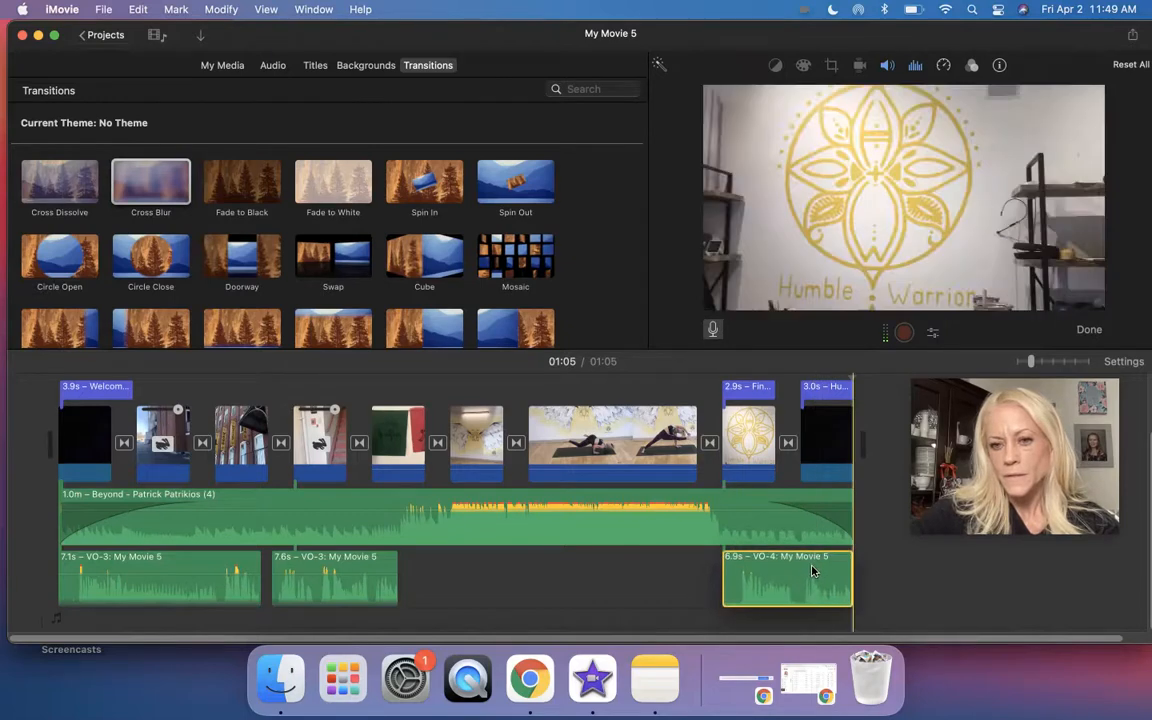
left_click(681, 592)
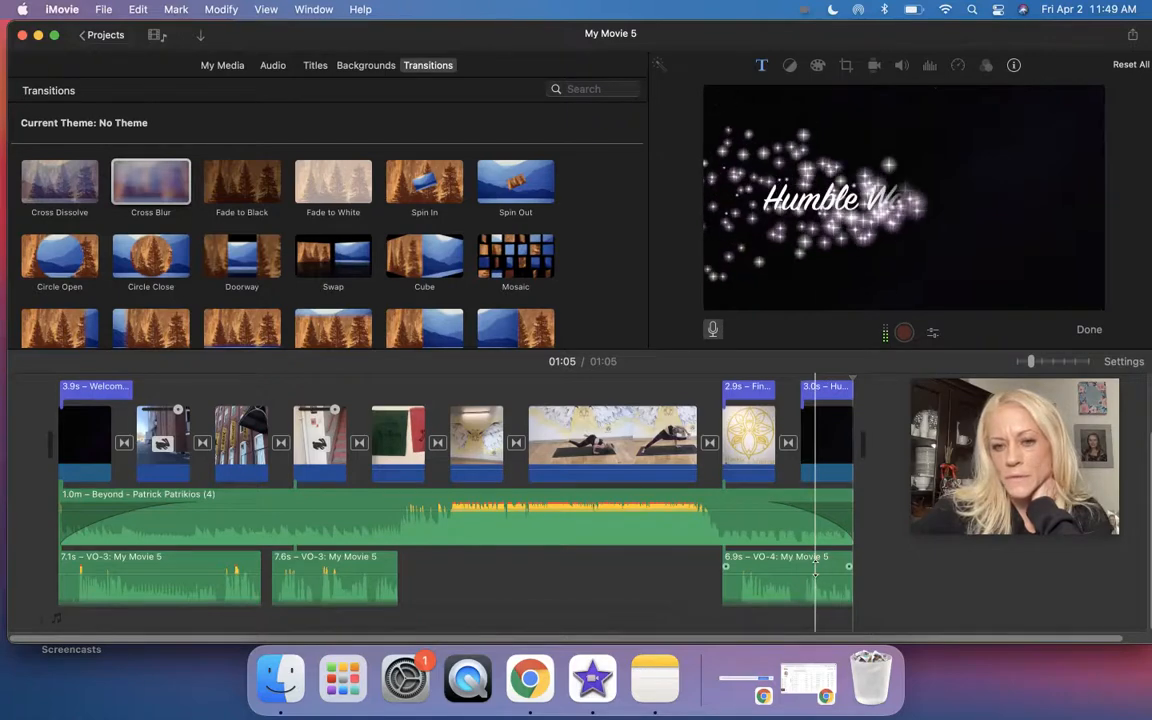
Step: Import bottom-center.mp4 from the Subscribe Animations folder on the Desktop into the project media
left_click(827, 443)
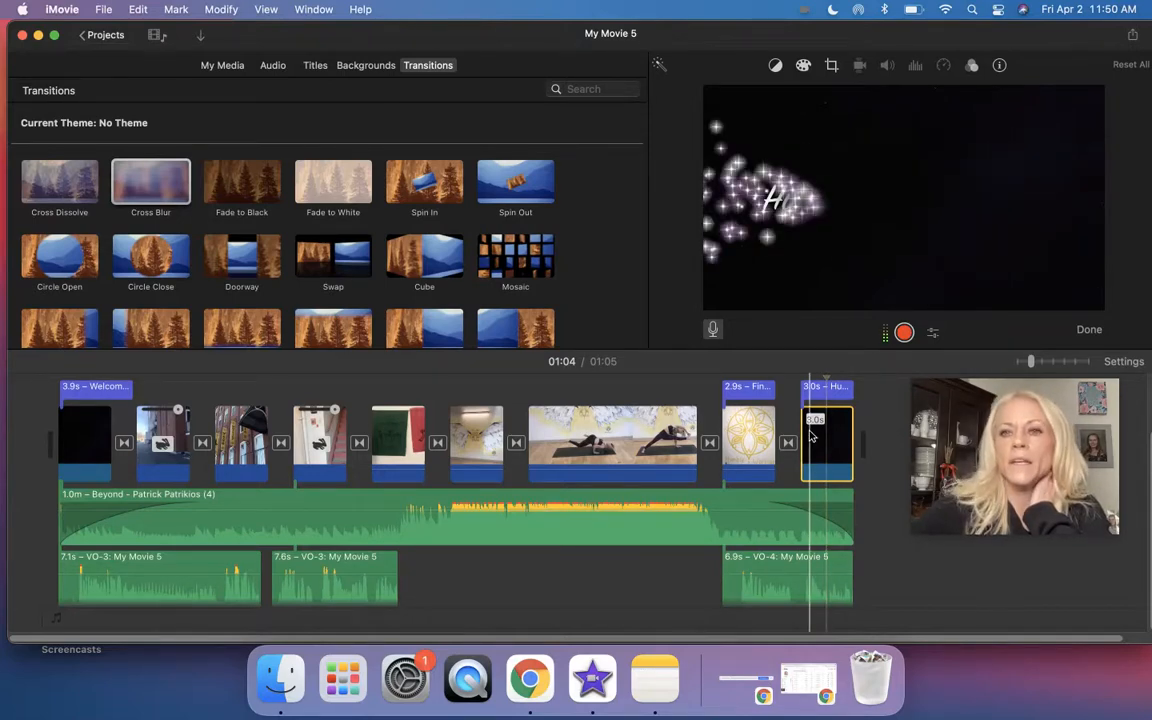
left_click(222, 67)
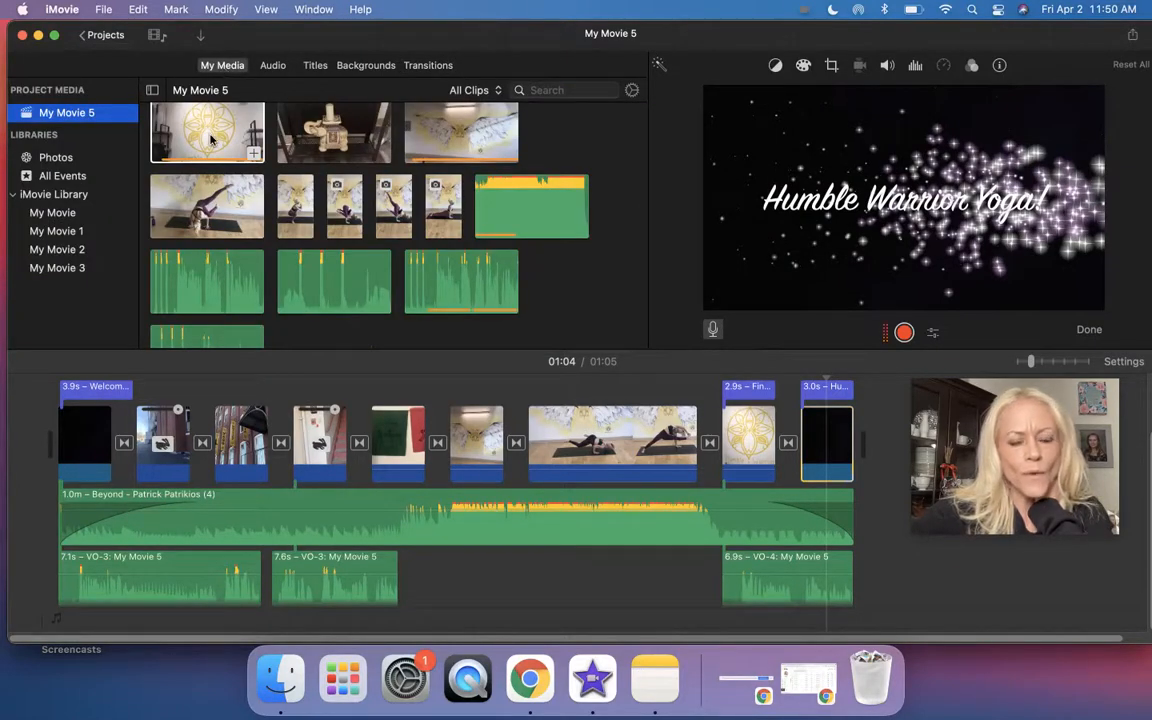
left_click(190, 115)
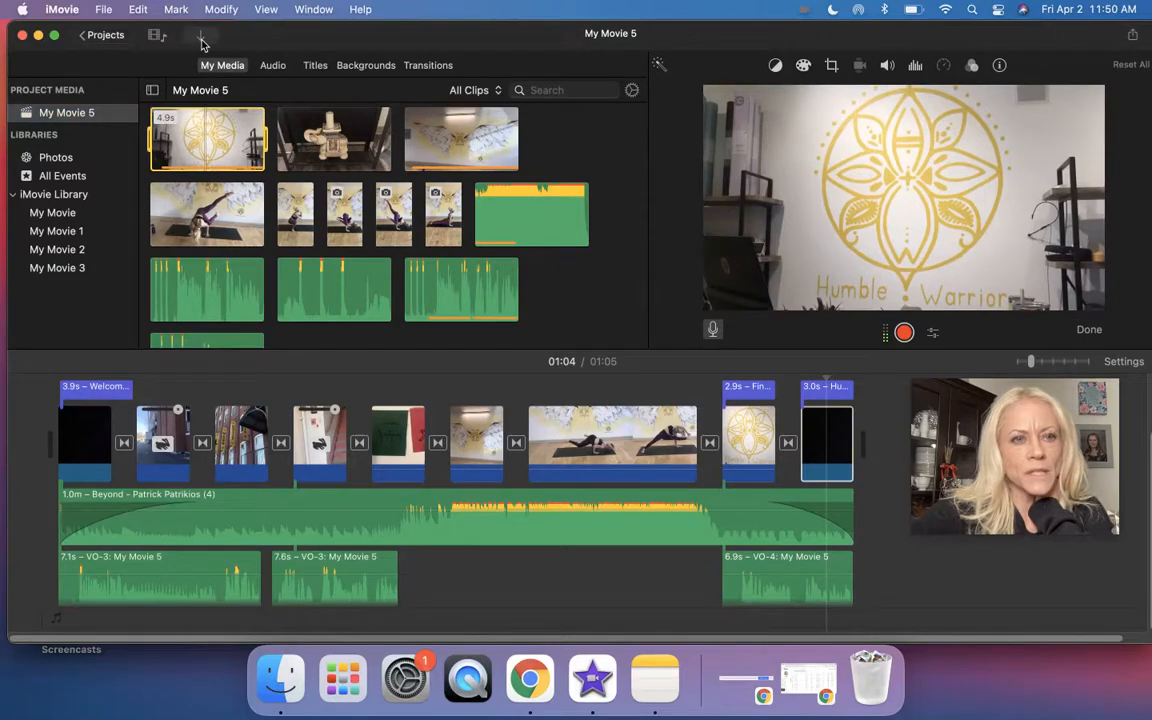
left_click(197, 37)
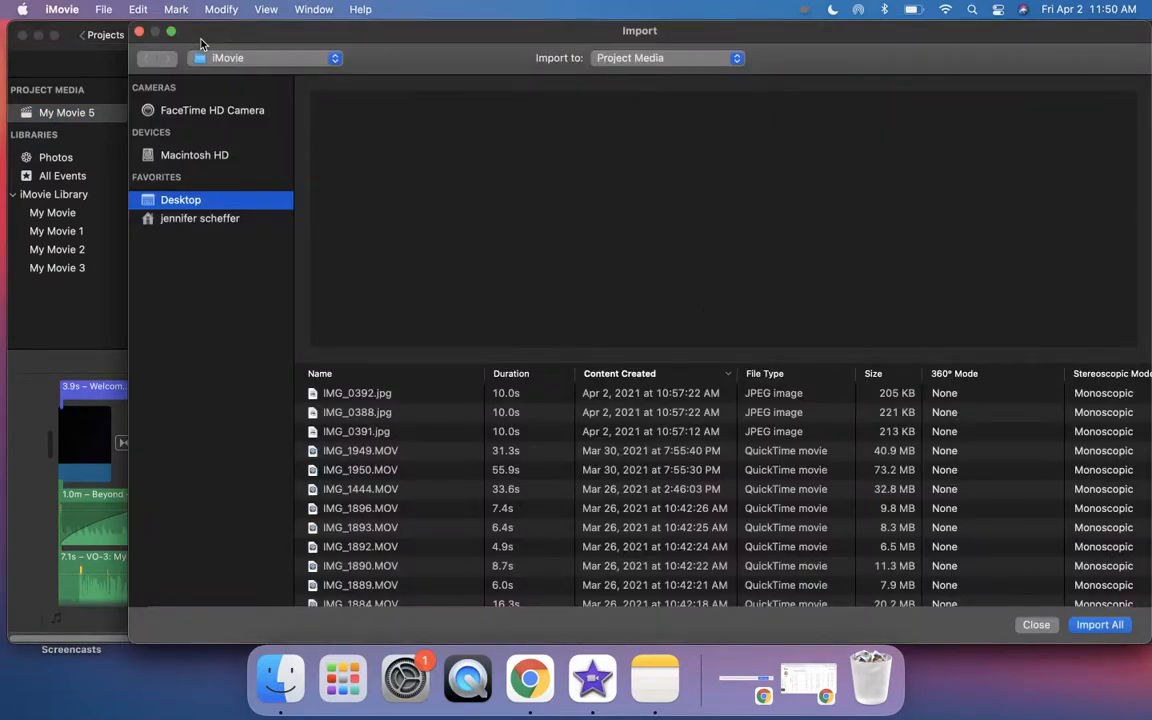
left_click(191, 220)
left_click(193, 203)
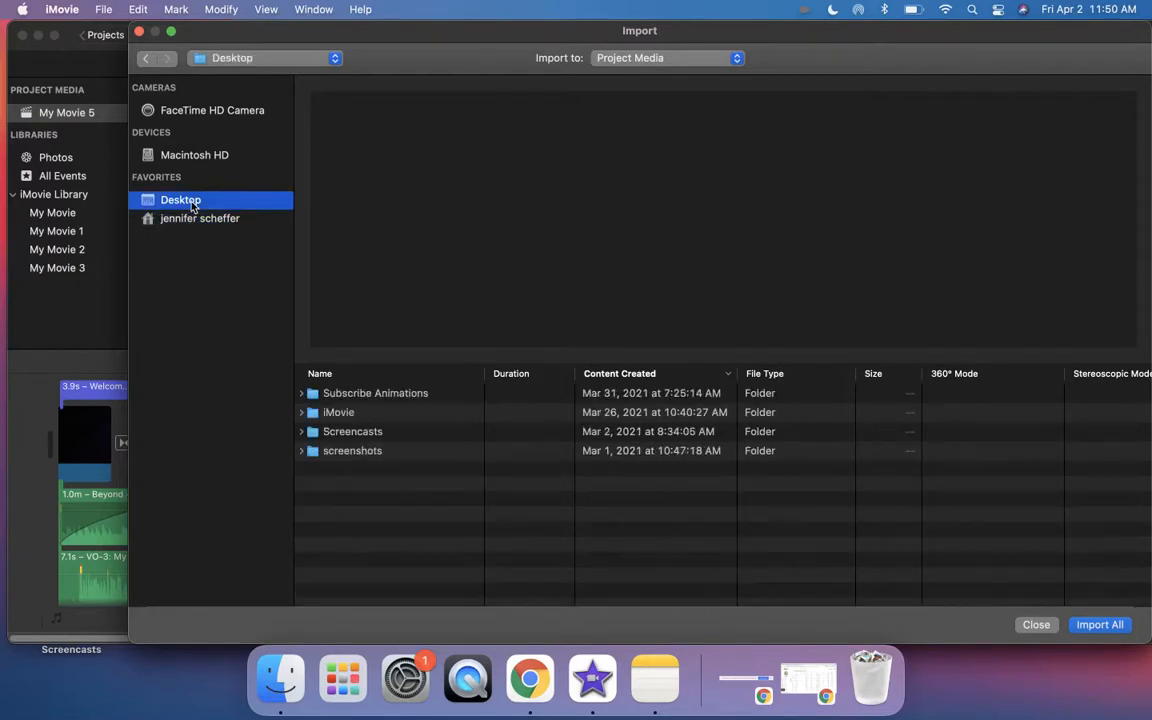
left_click(369, 396)
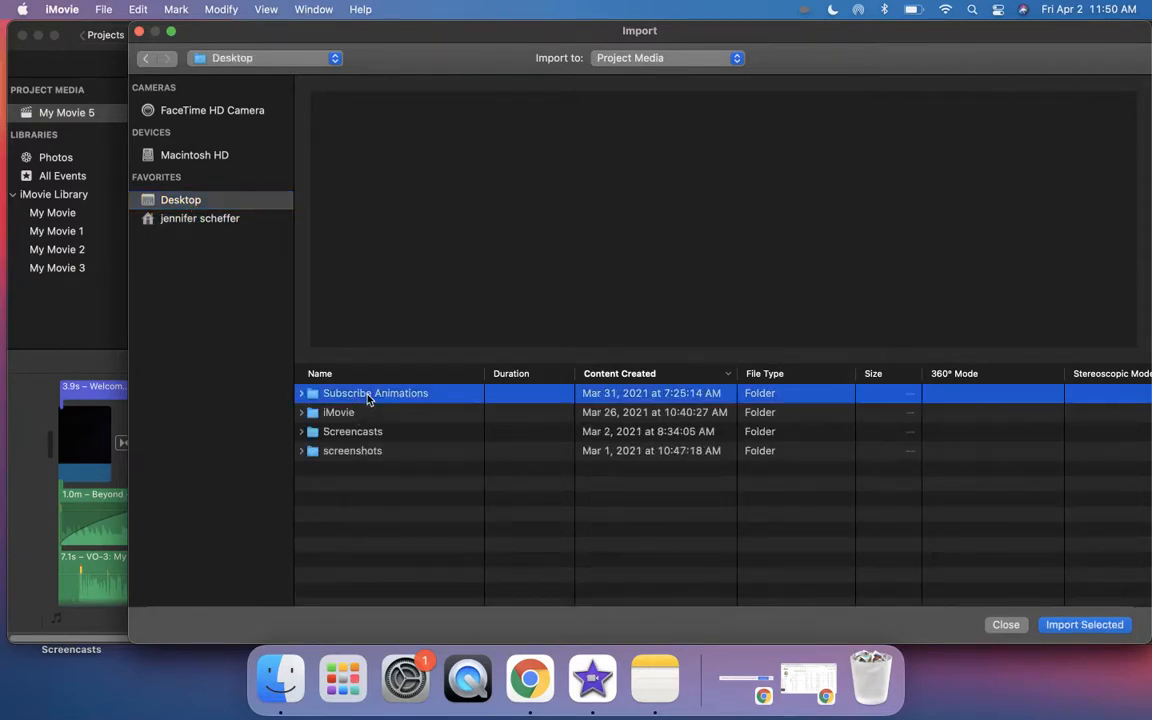
double_click(369, 396)
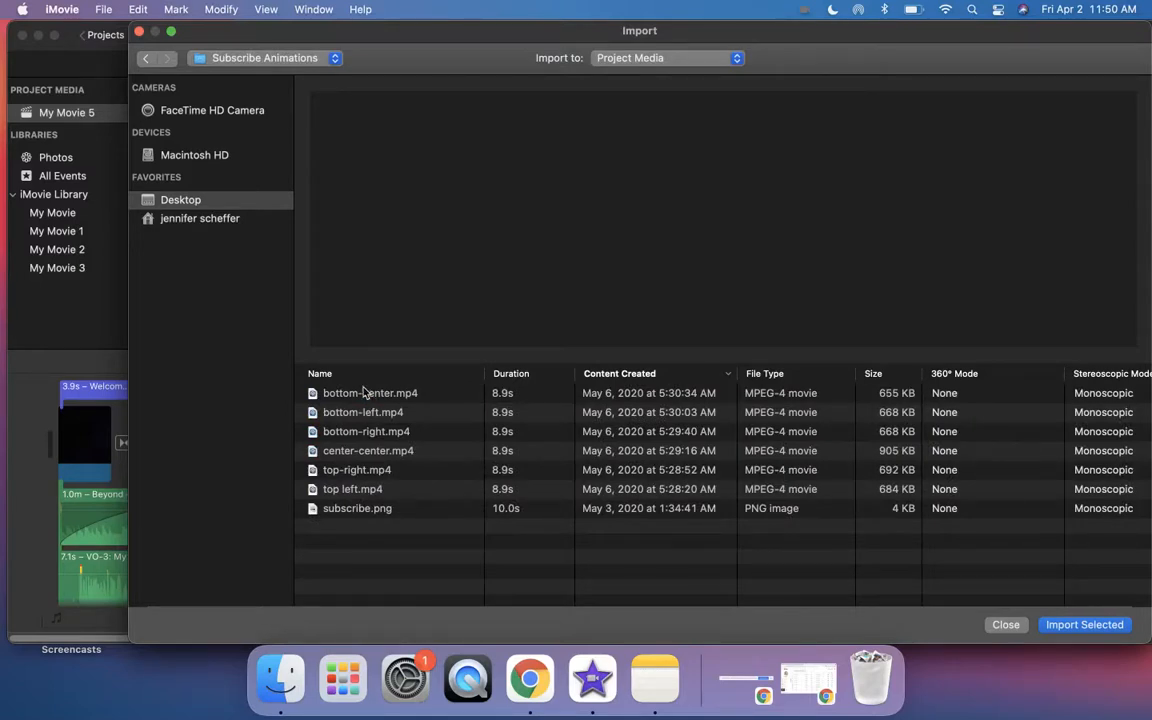
left_click(371, 398)
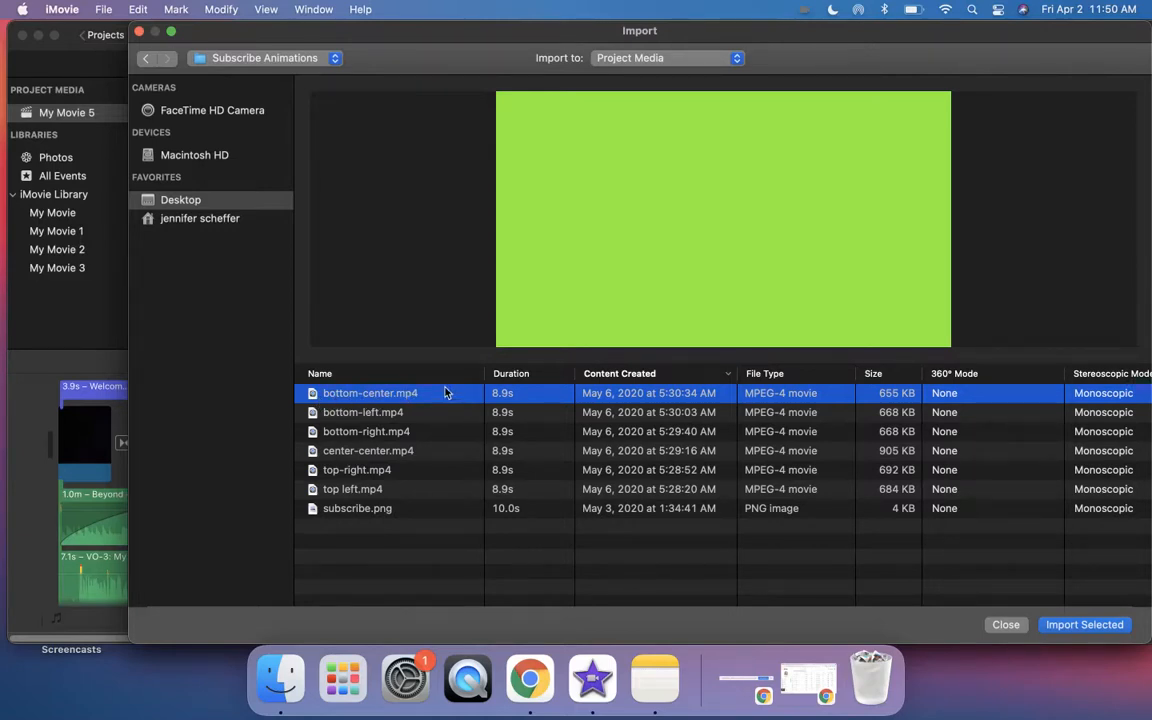
left_click(1052, 628)
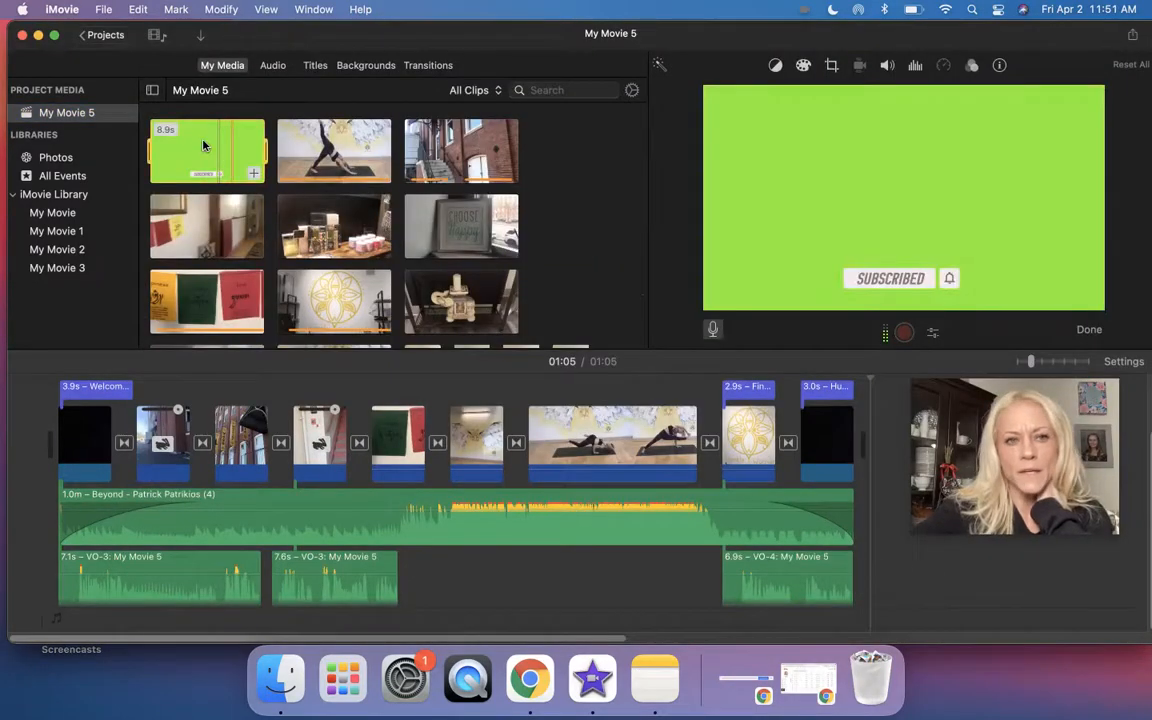
Step: Place the 8.9 s subscribe animation above the closing background and set its overlay mode to Green/Blue Screen
left_click_drag(480, 210, 805, 462)
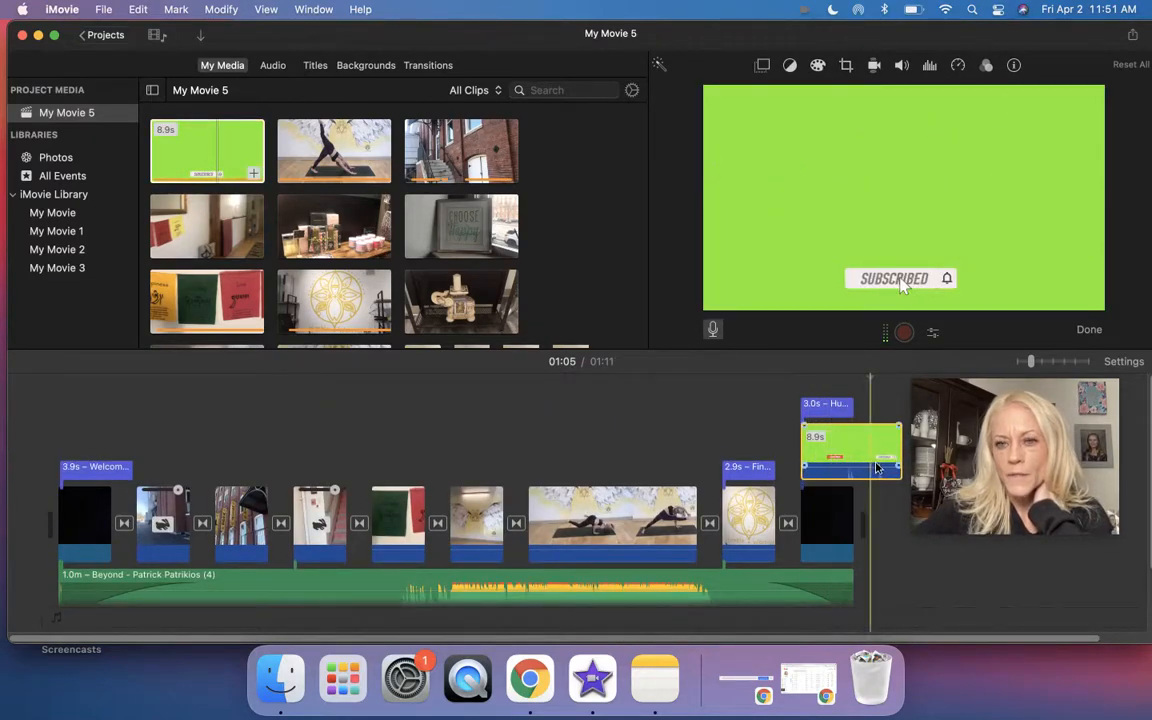
left_click_drag(992, 484, 1020, 573)
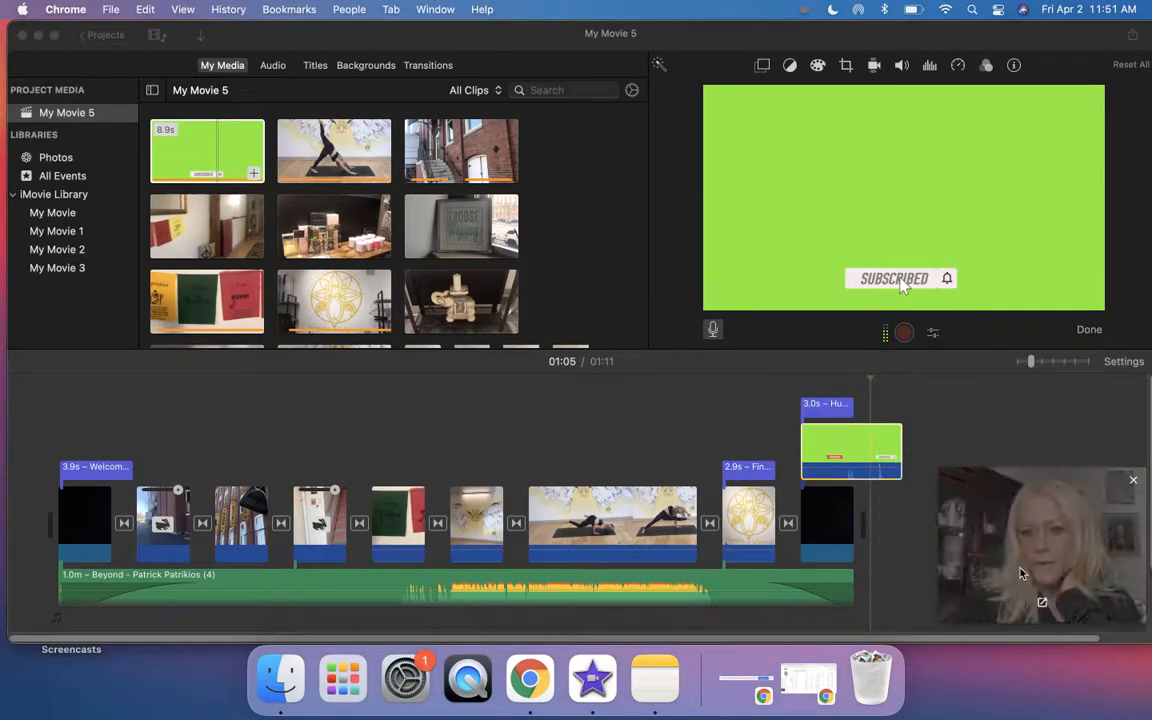
left_click(840, 456)
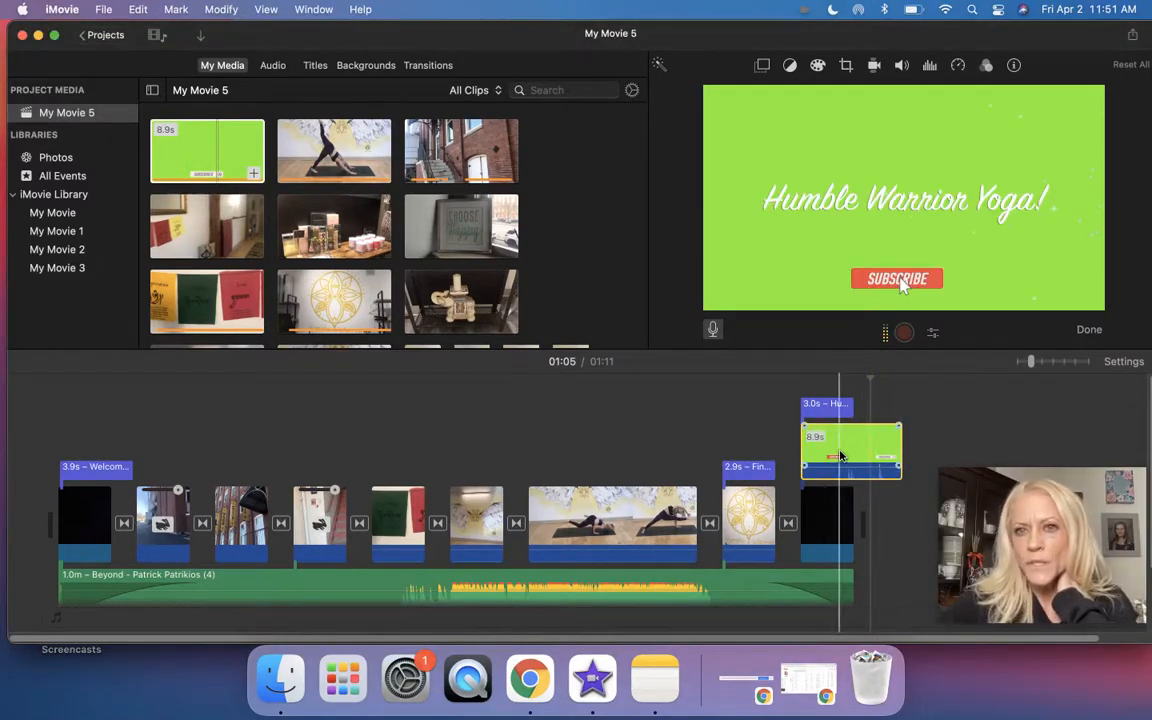
left_click(763, 66)
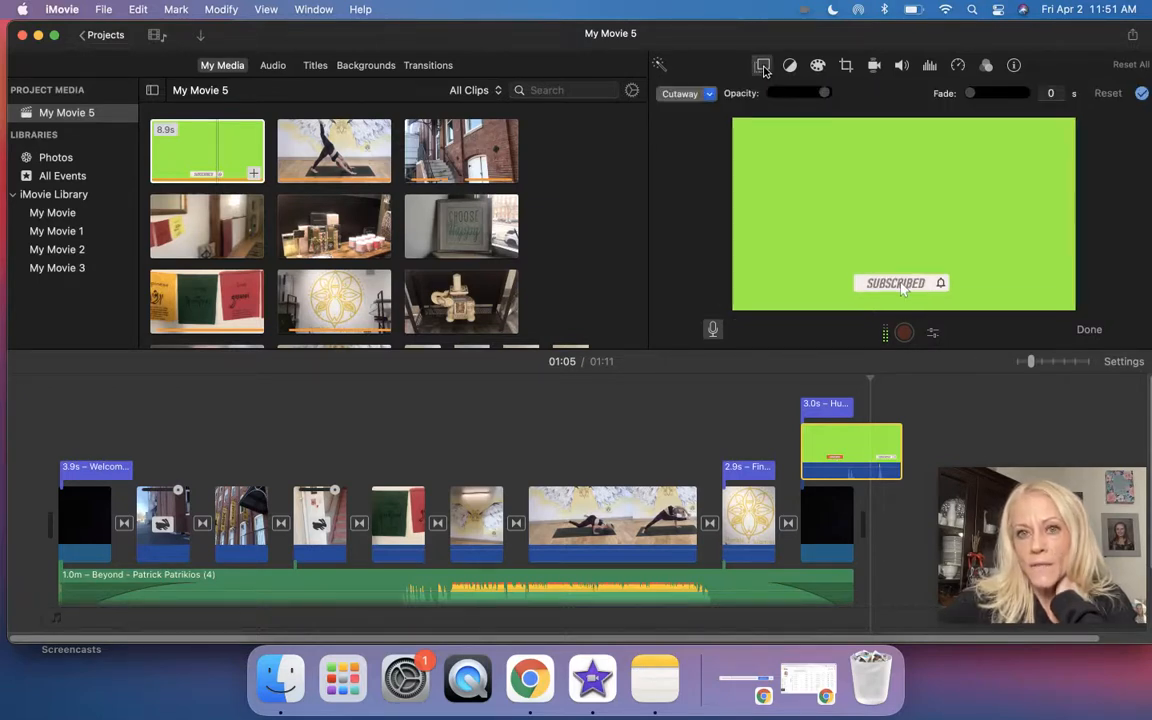
left_click(709, 95)
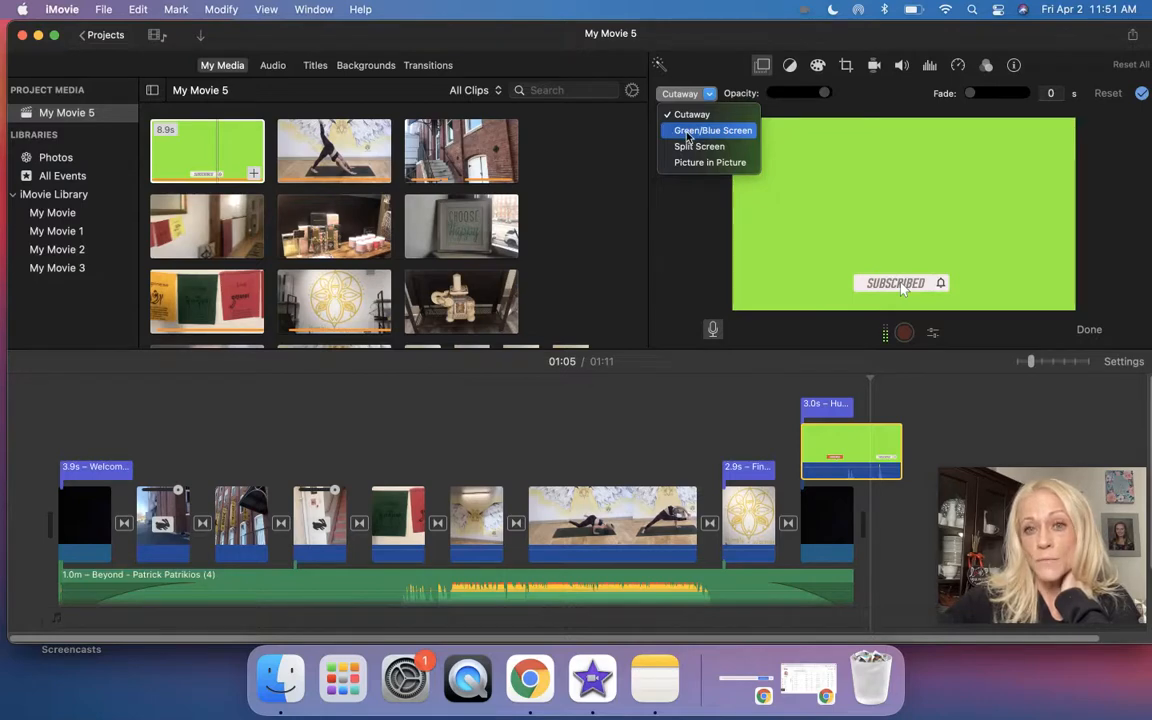
left_click(687, 136)
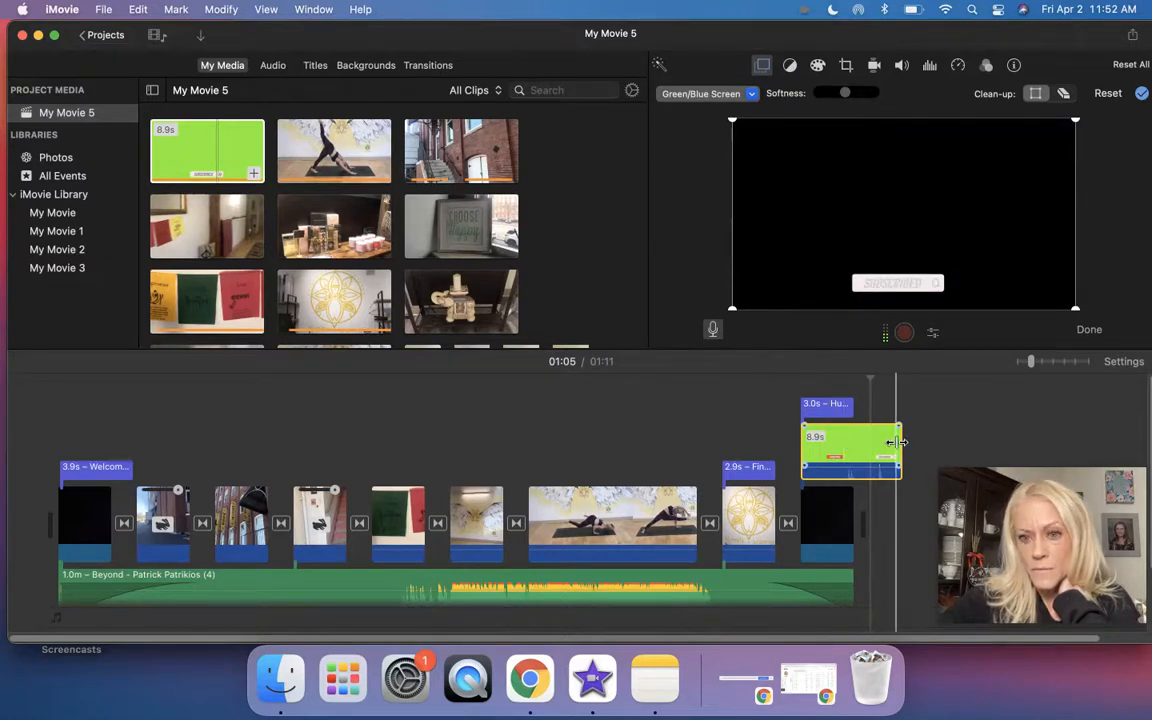
Step: Extend the closing background to 8.9 s to match the subscribe animation, and preview the ending
left_click(839, 510)
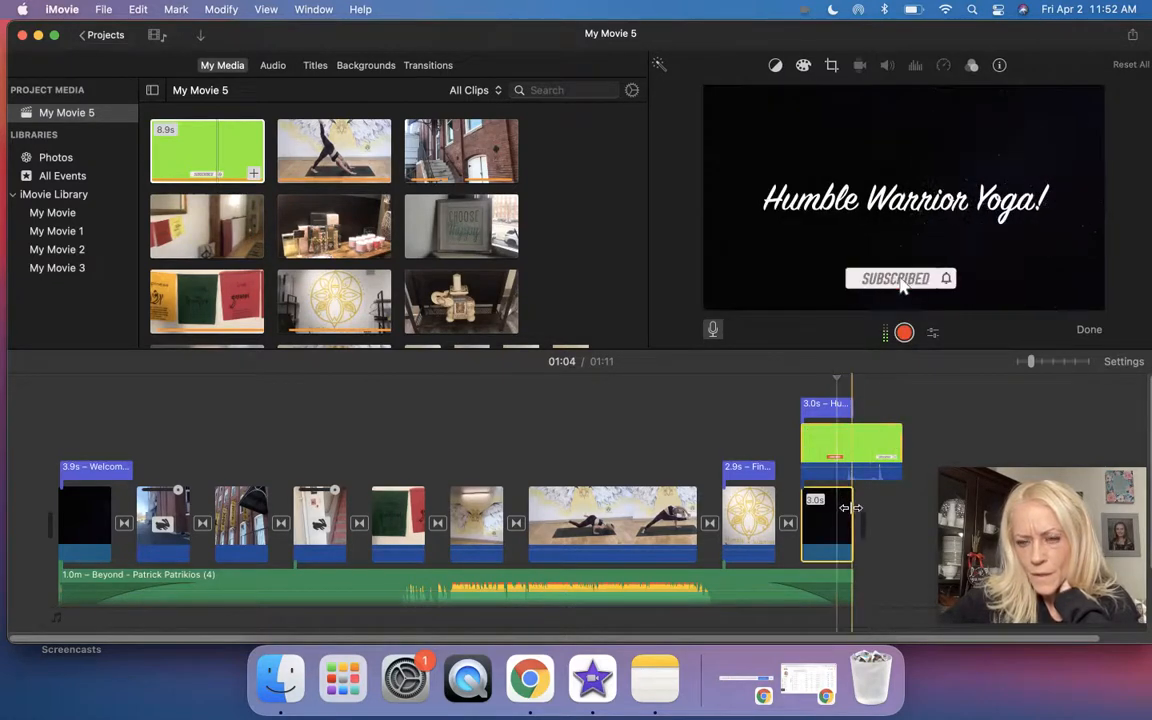
left_click_drag(851, 508, 883, 508)
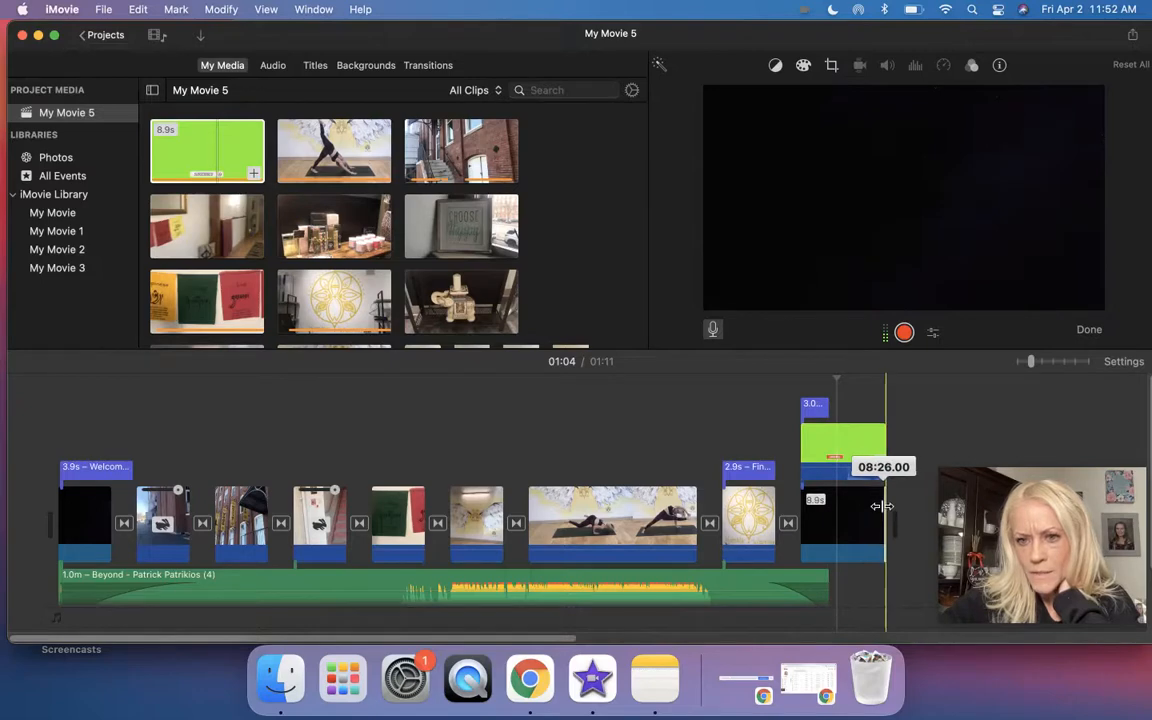
left_click_drag(881, 506, 882, 506)
left_click(809, 492)
key("space")
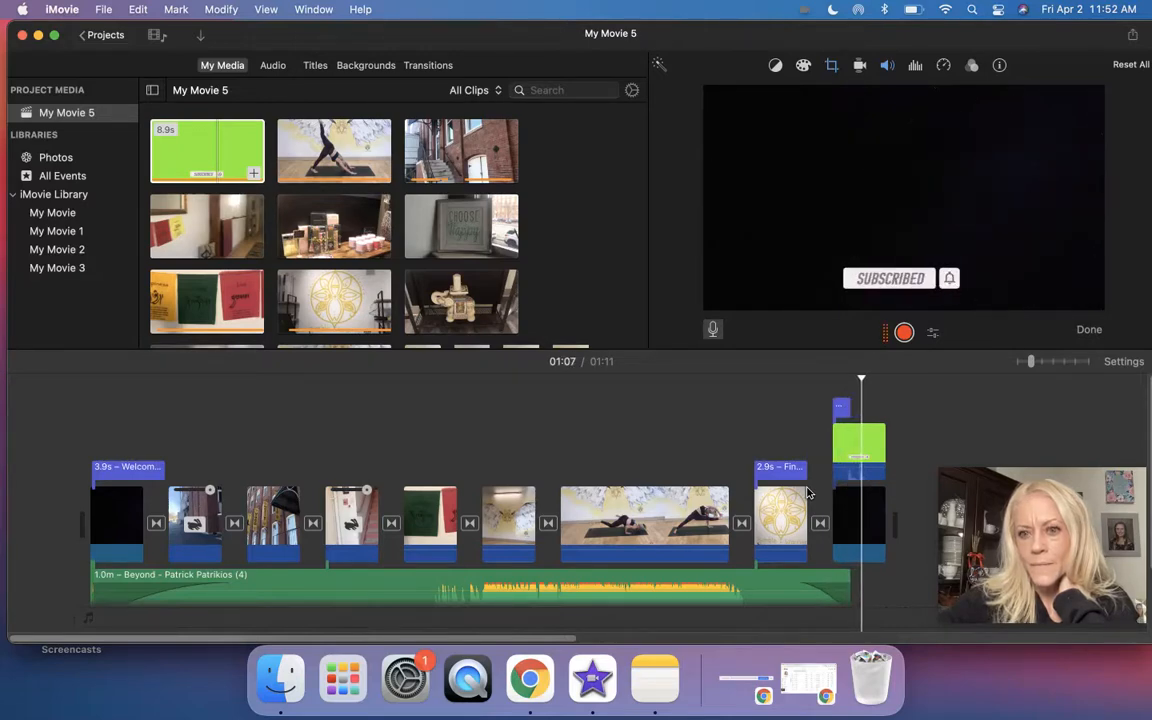
Step: Extend the end of the "Beyond" music track to the end of the lengthened closing background
left_click(838, 586)
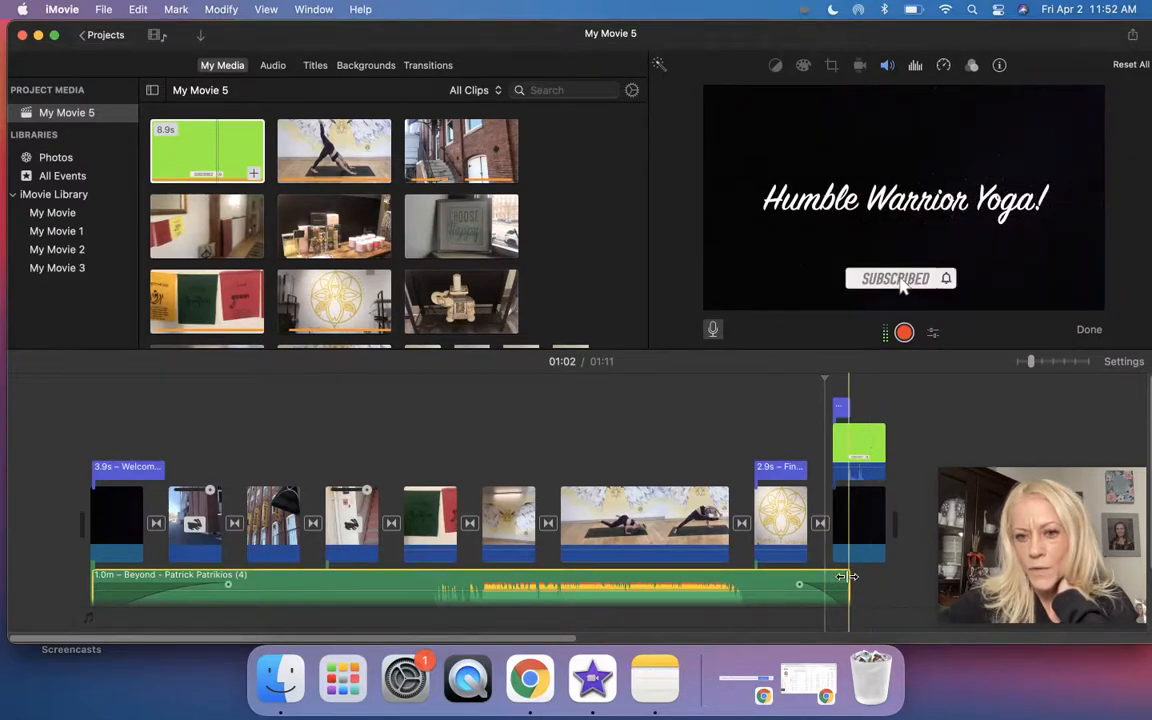
left_click_drag(845, 577, 881, 576)
scroll(820, 560, "down", 3)
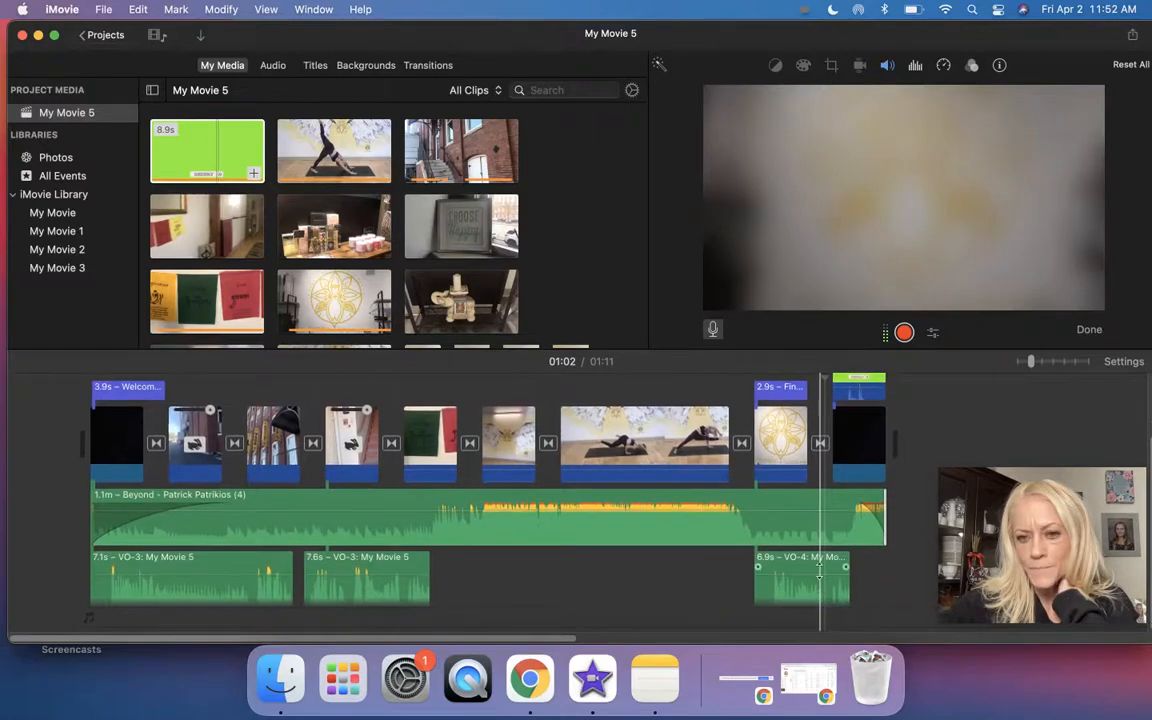
Step: Move the 6.9 s VO-4 voiceover under the closing background and lengthen the music's fade-out to start near that background's beginning
left_click_drag(812, 572, 870, 577)
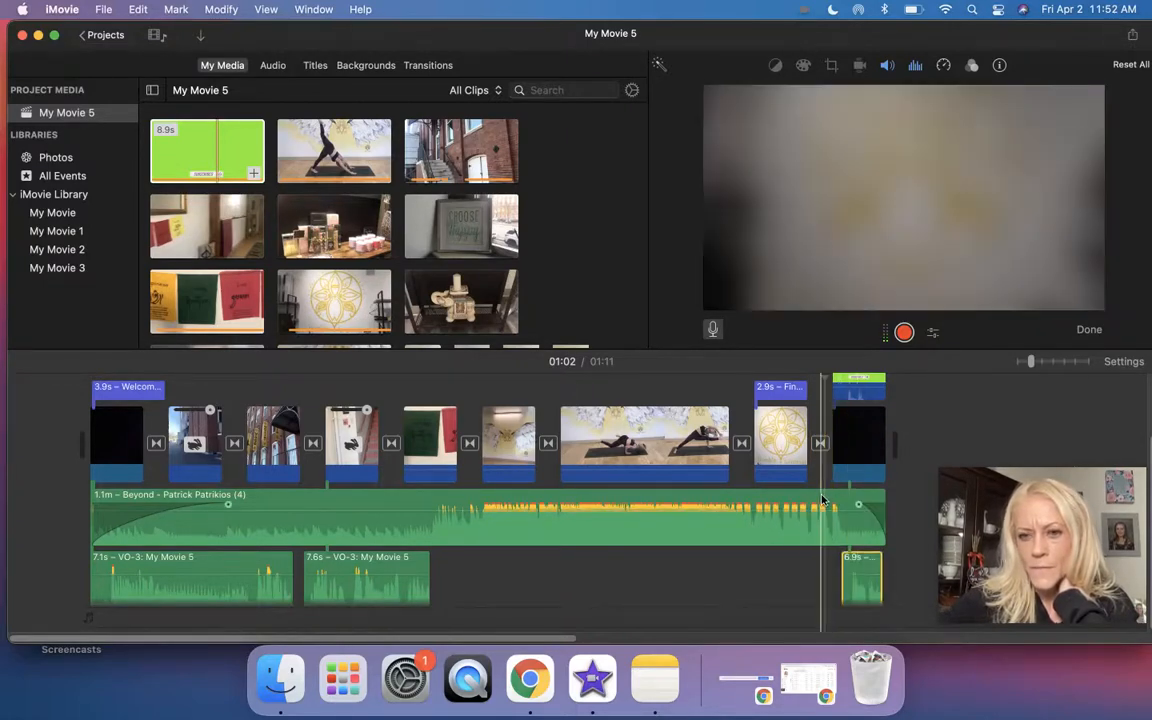
left_click(858, 507)
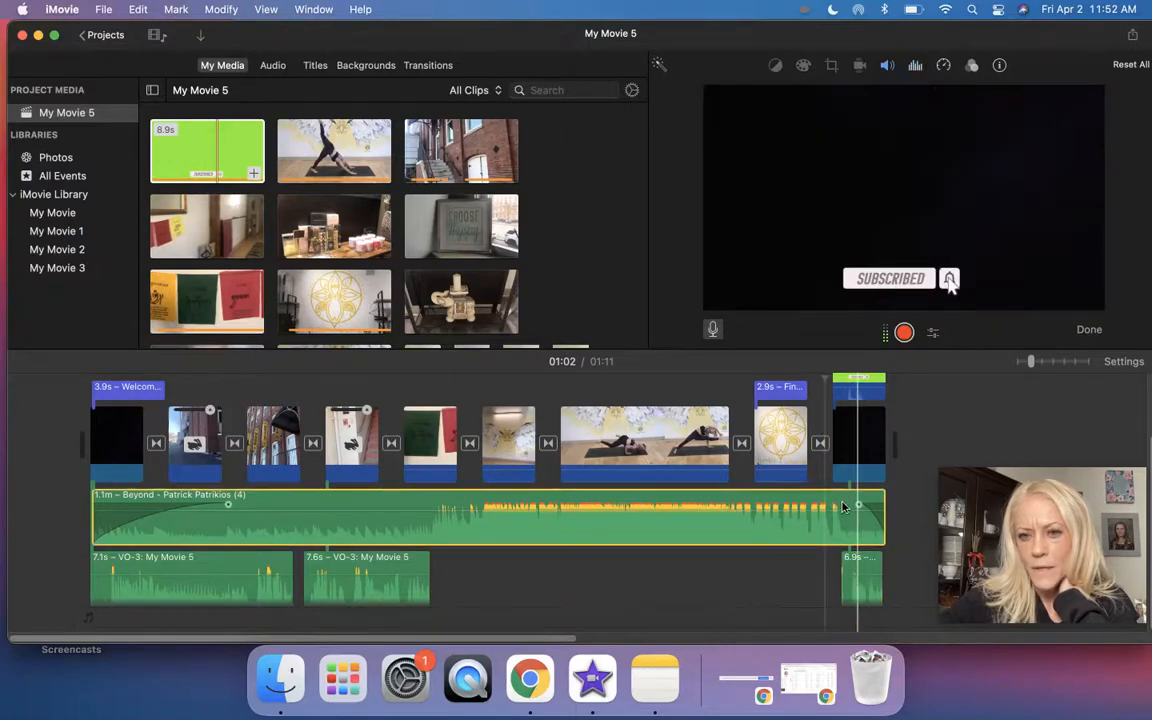
left_click_drag(858, 506, 830, 507)
Step: Preview the ending from just before the closing background
left_click(859, 390)
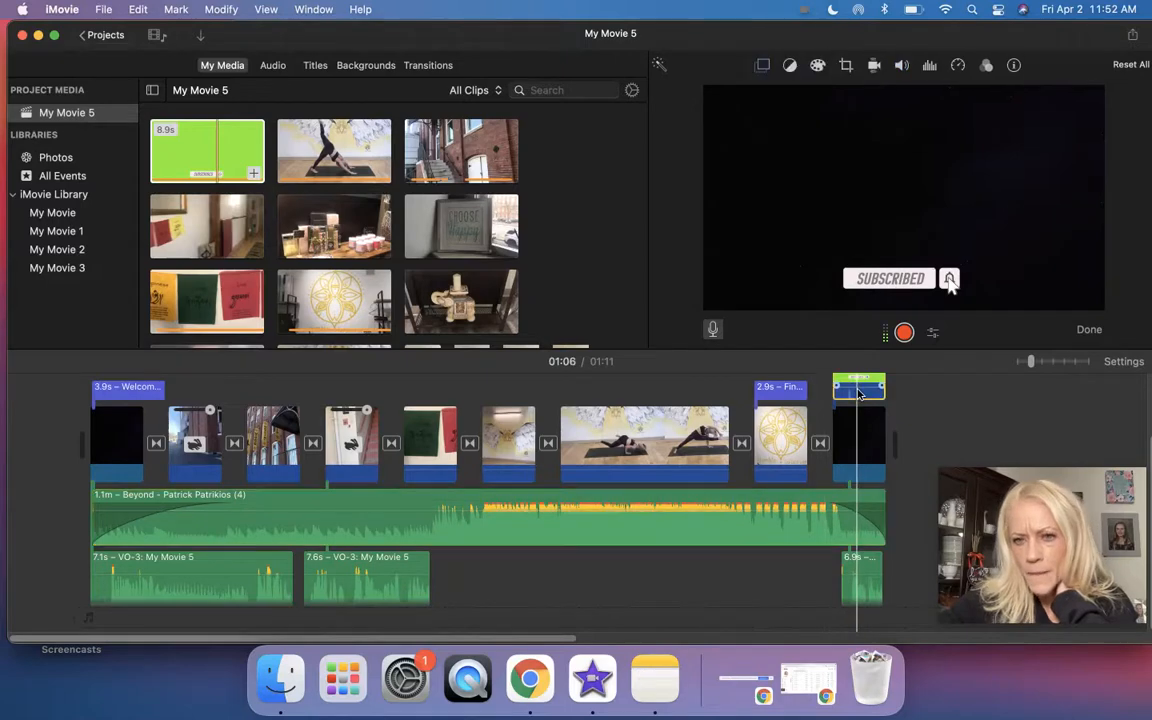
left_click(875, 432)
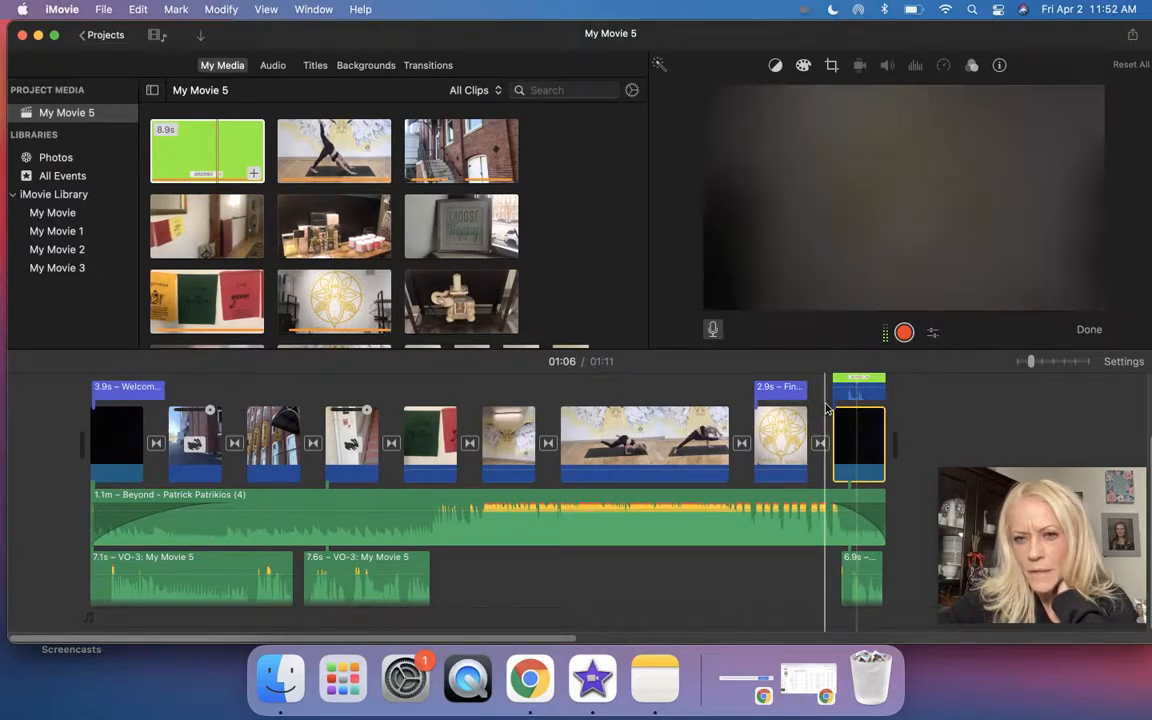
left_click(826, 405)
key("space")
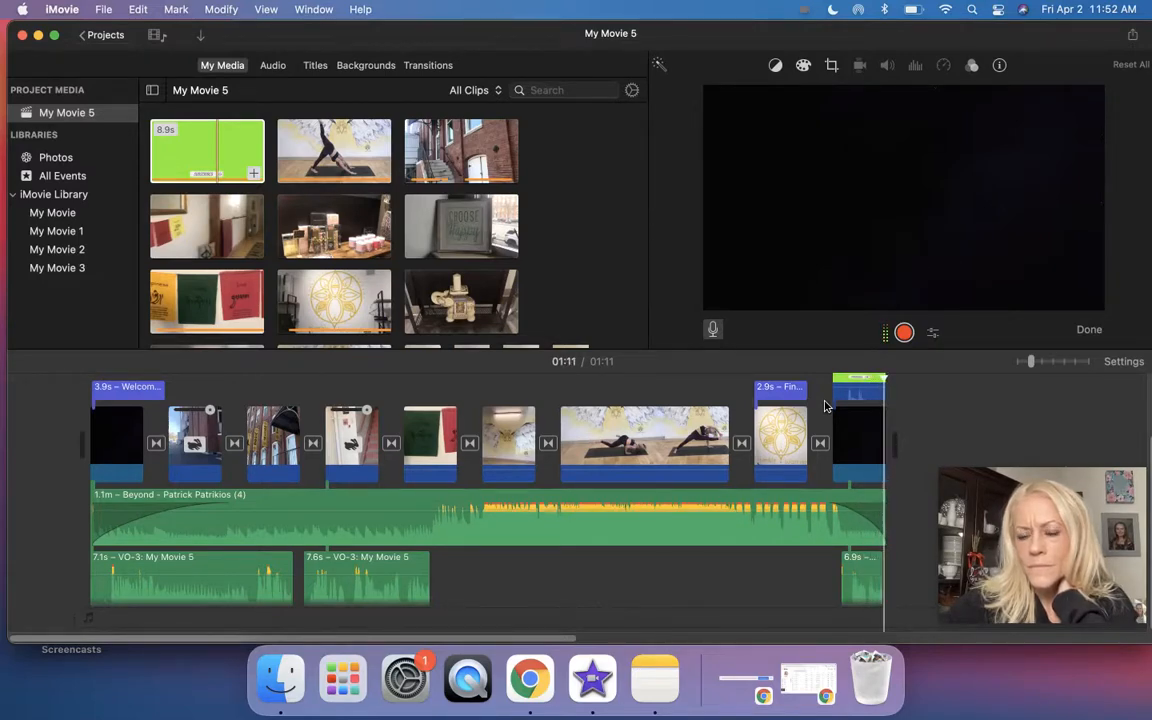
key("space")
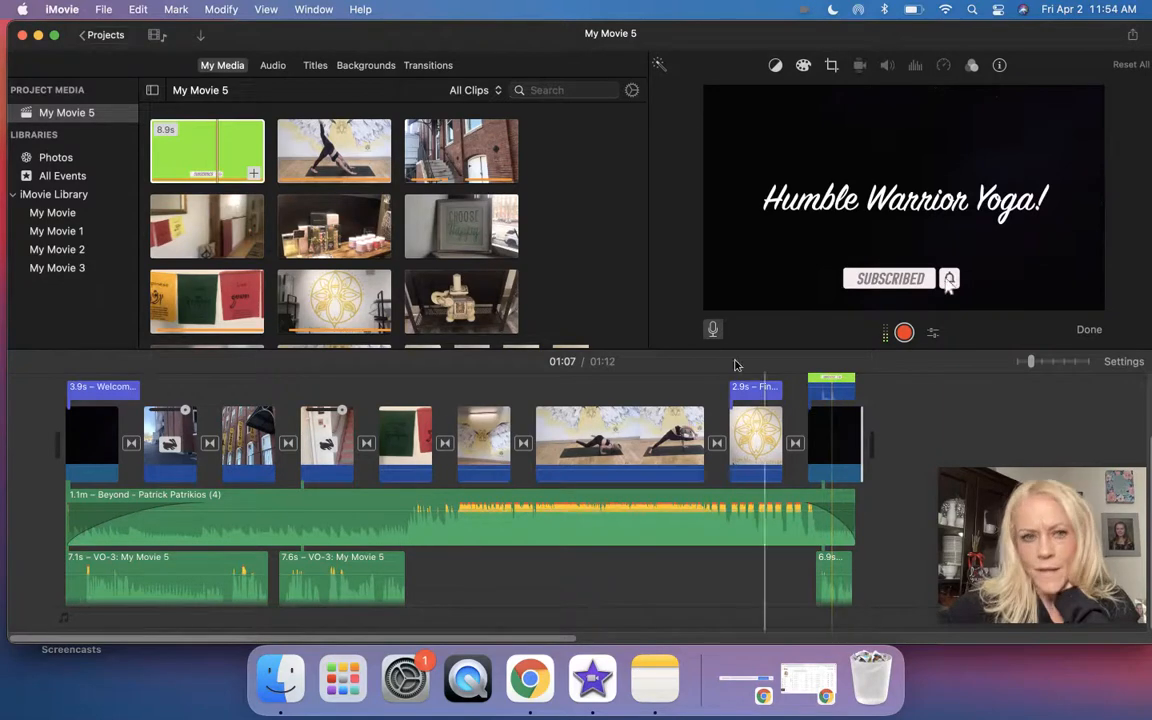
Step: Add a Fade to Black transition after the closing background at the end of the movie
left_click(431, 65)
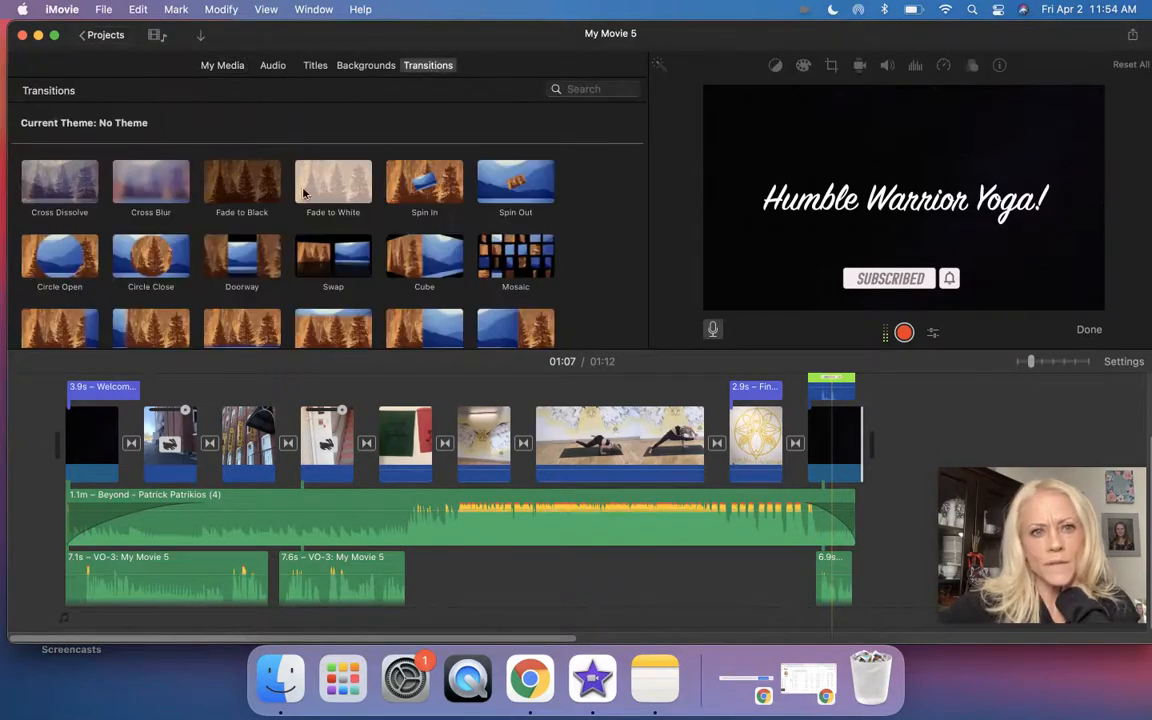
left_click_drag(241, 196, 889, 446)
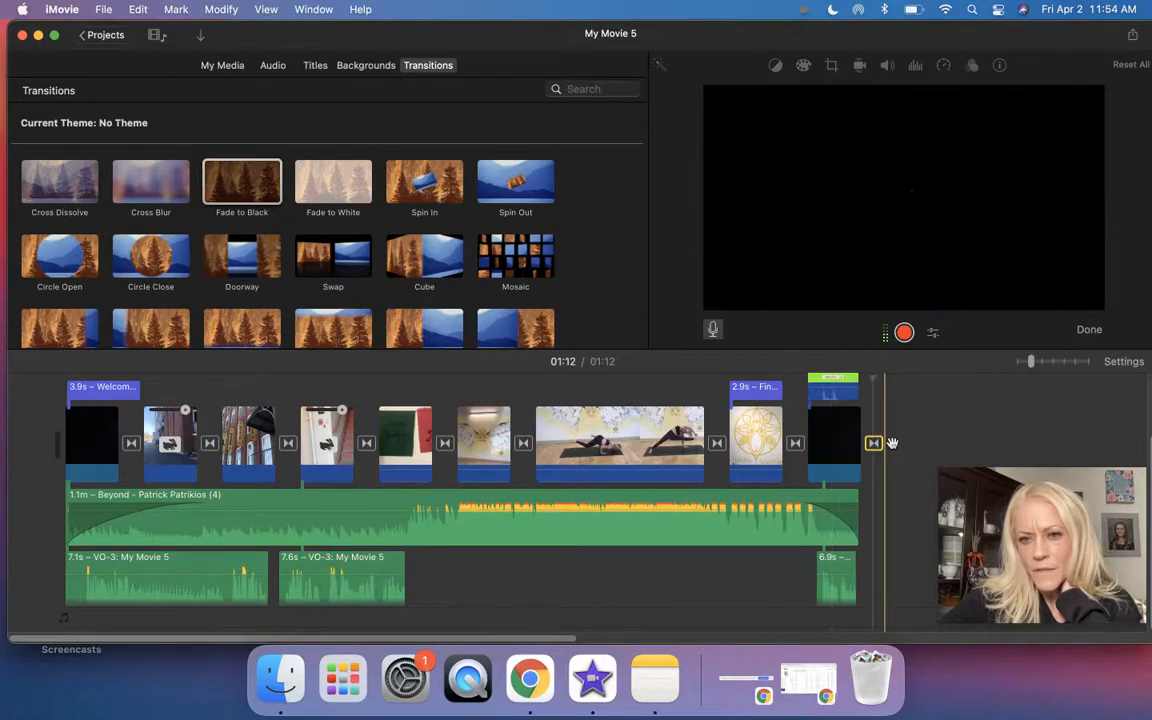
left_click(837, 429)
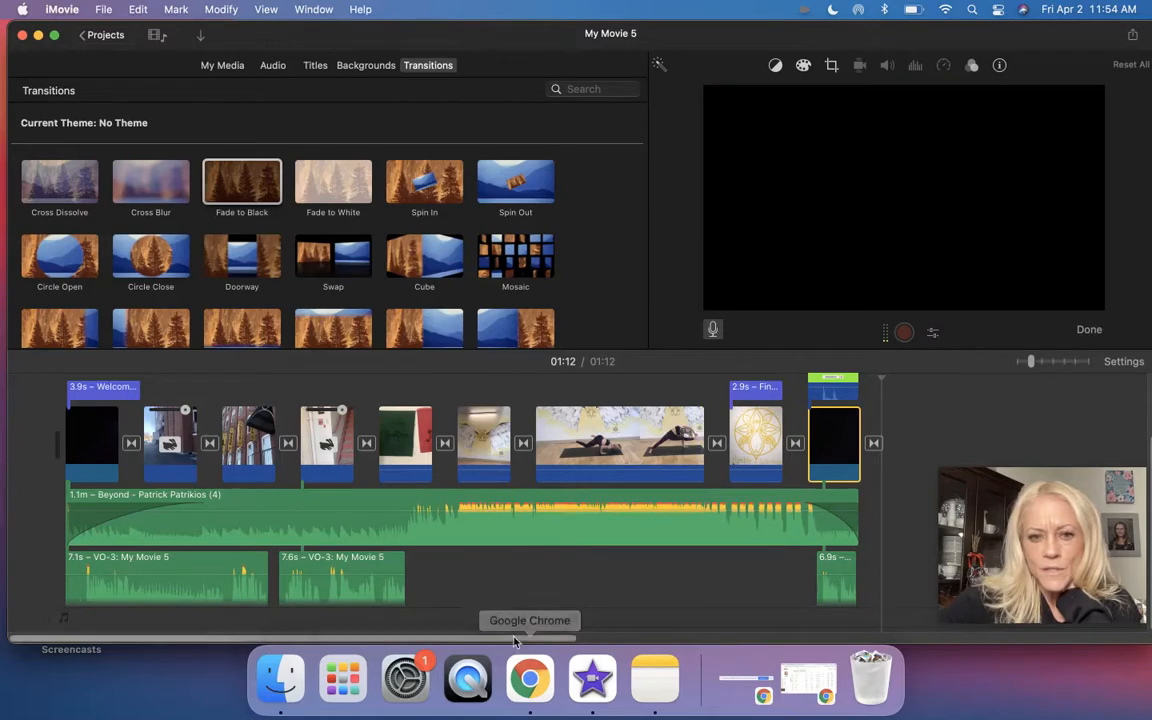
key("Up")
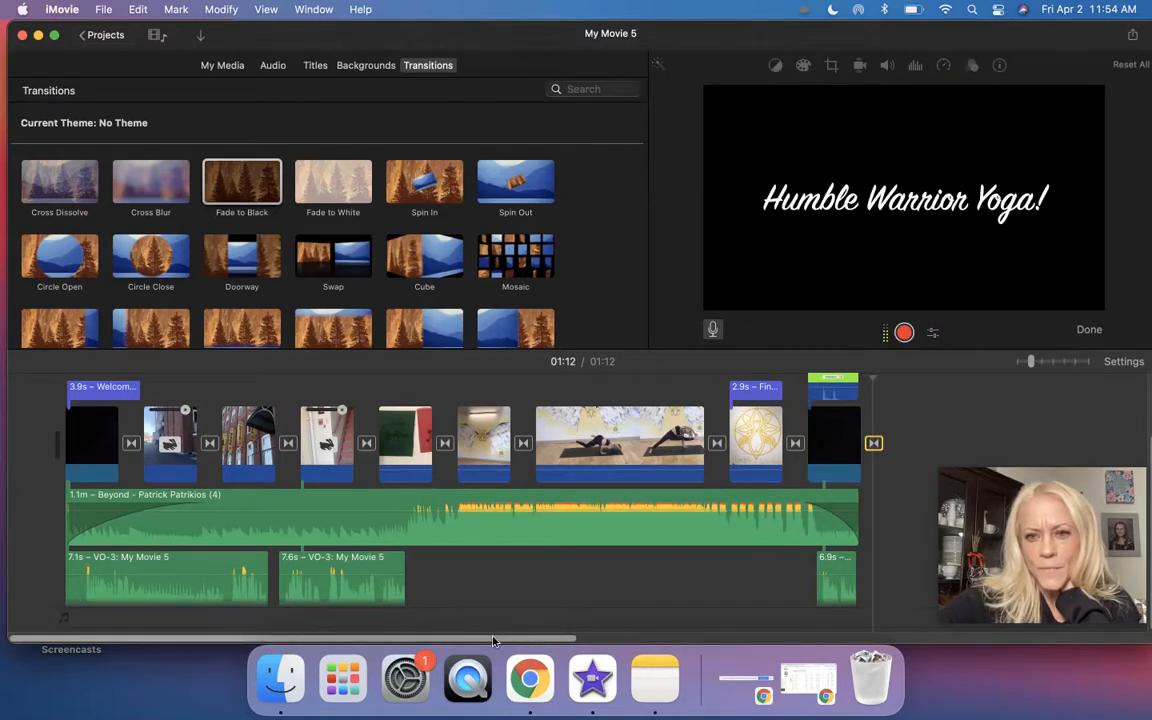
left_click(841, 443)
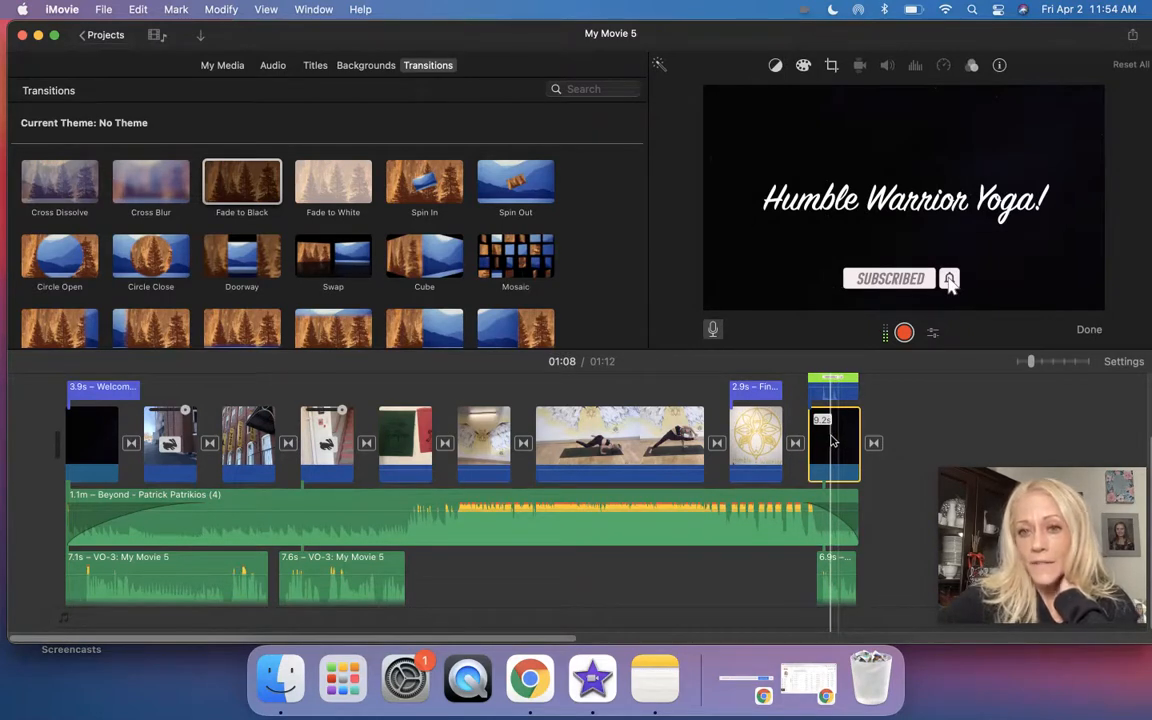
Step: Place the 33.6 s yoga clip from the project media above the long yoga clip in the timeline
left_click(628, 442)
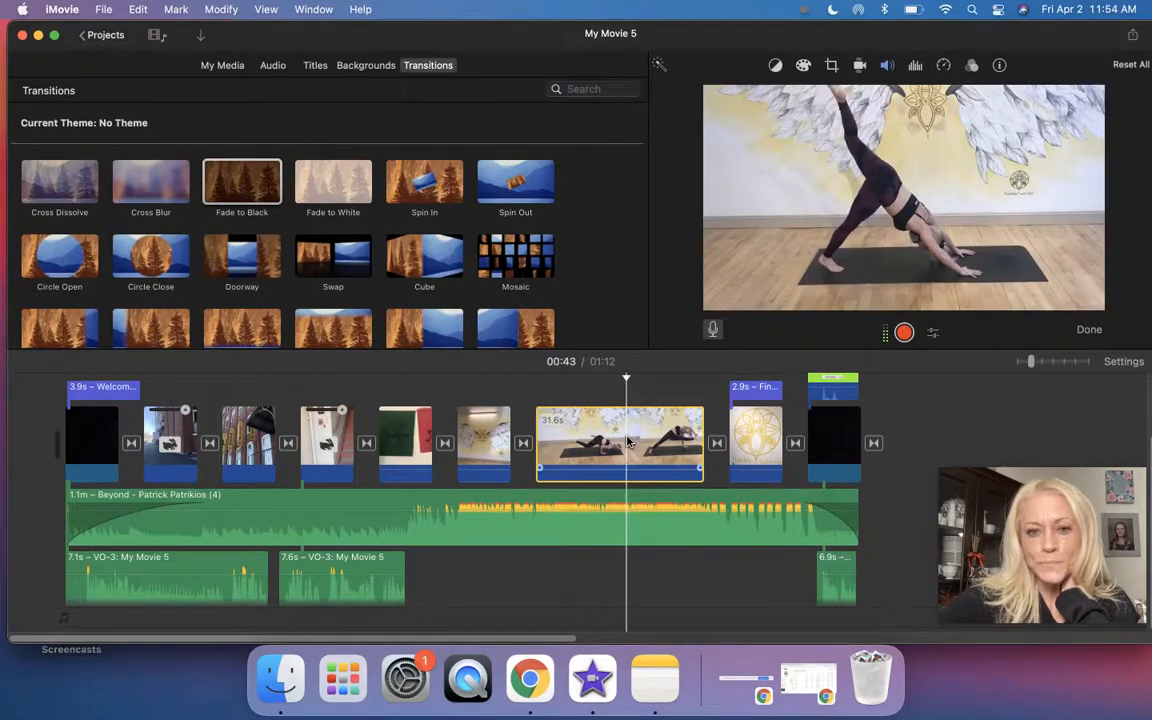
left_click(221, 65)
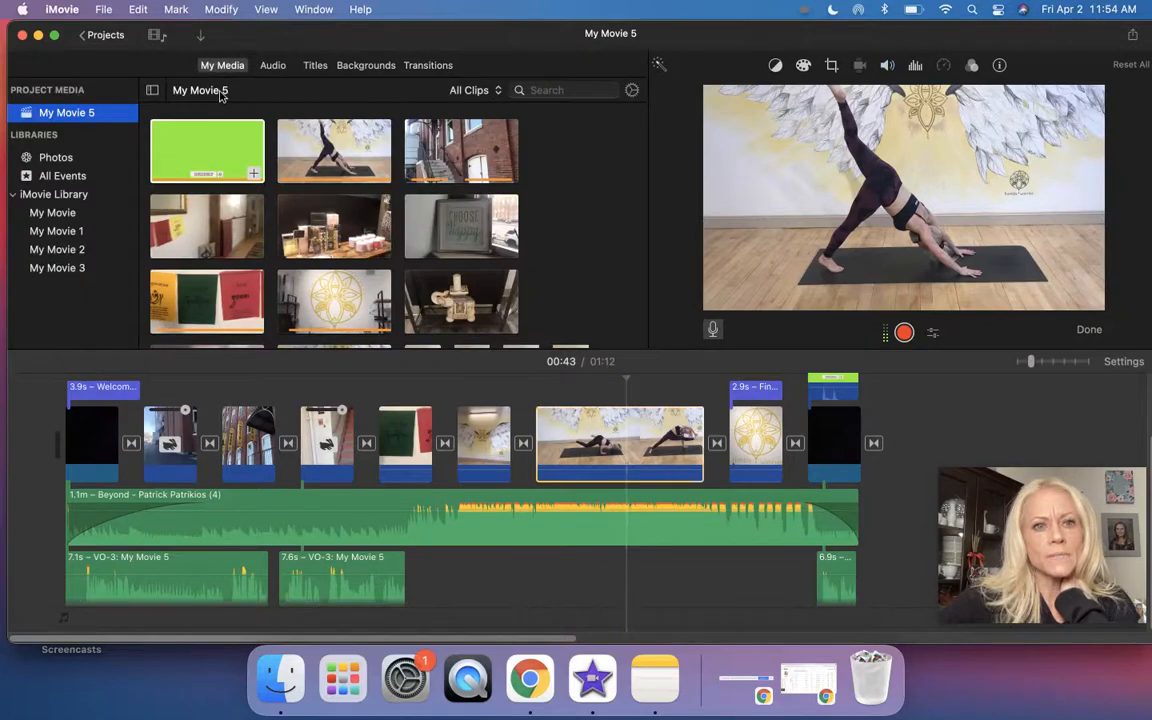
left_click(238, 138)
scroll(238, 138, "down", 5)
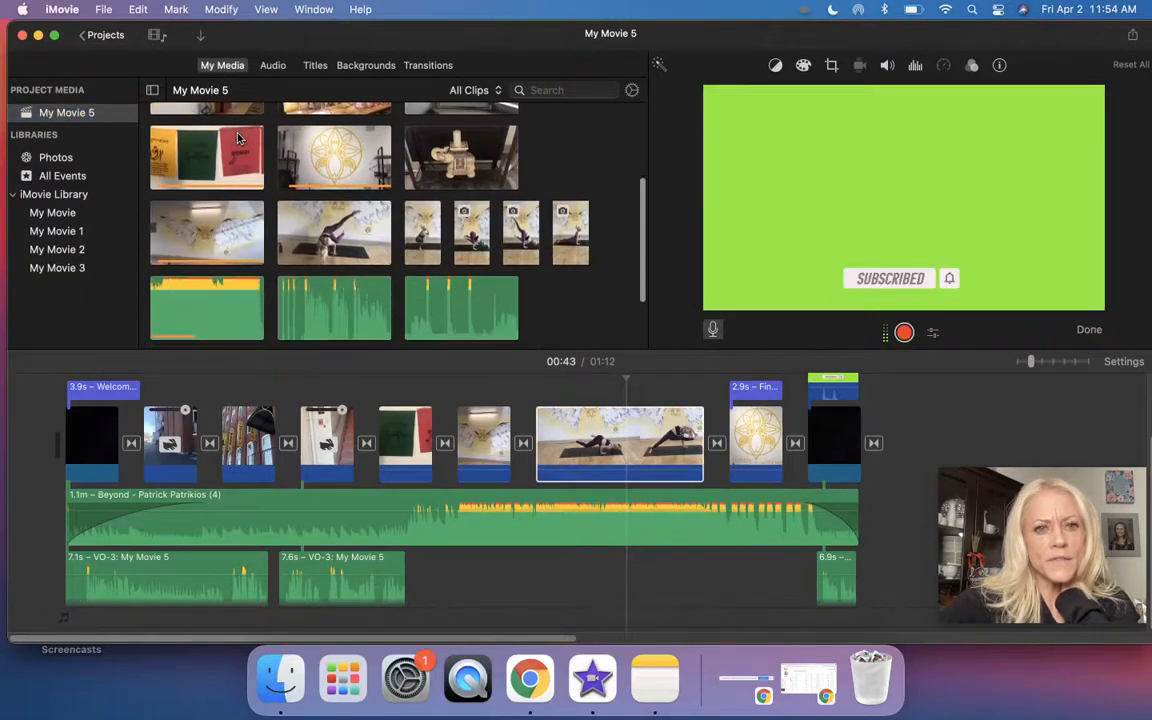
scroll(238, 138, "down", 1)
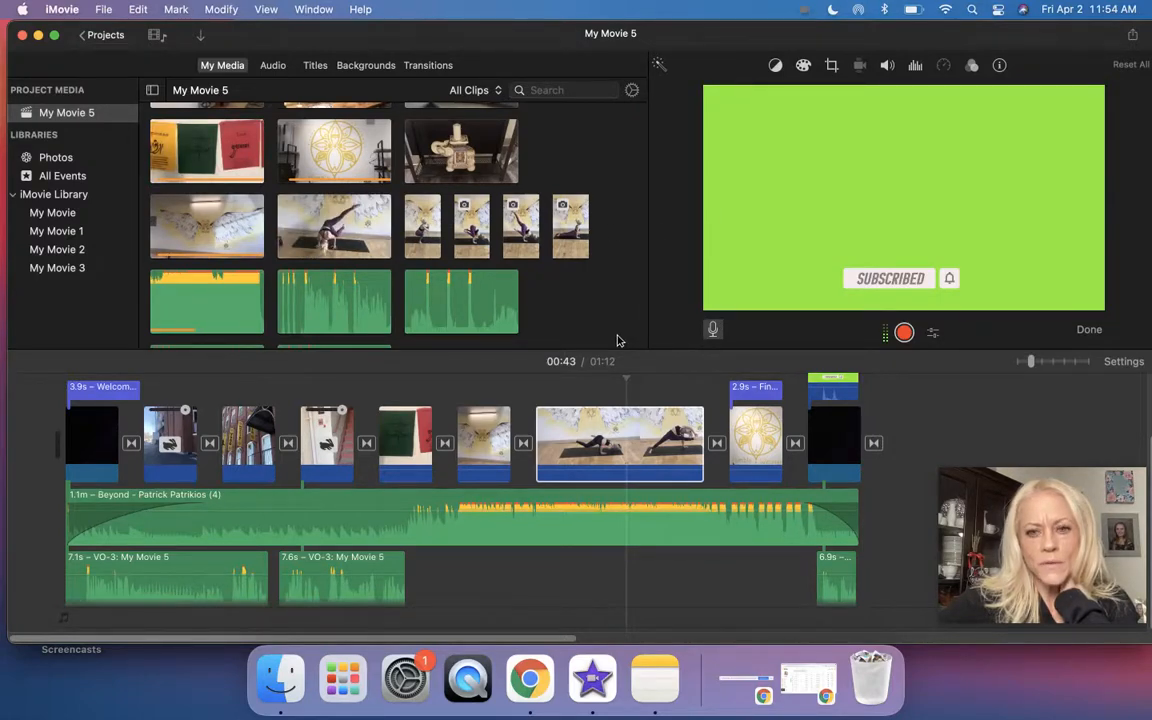
scroll(599, 335, "up", 1)
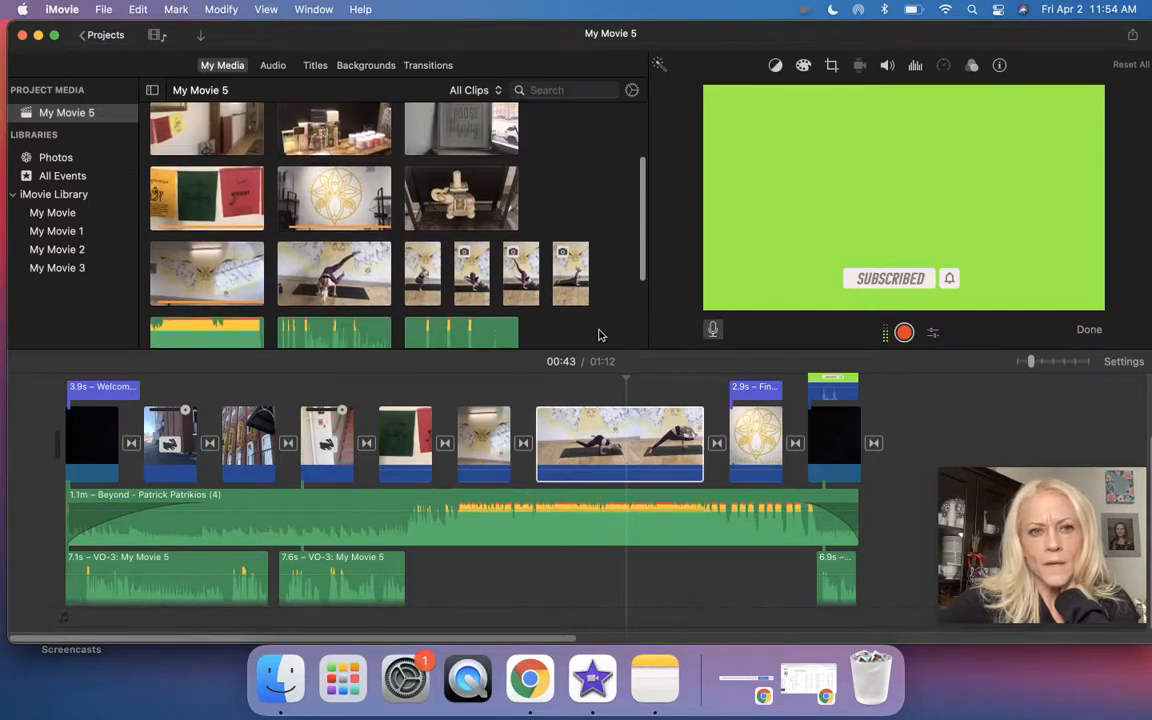
scroll(599, 335, "down", 3)
scroll(599, 335, "up", 2)
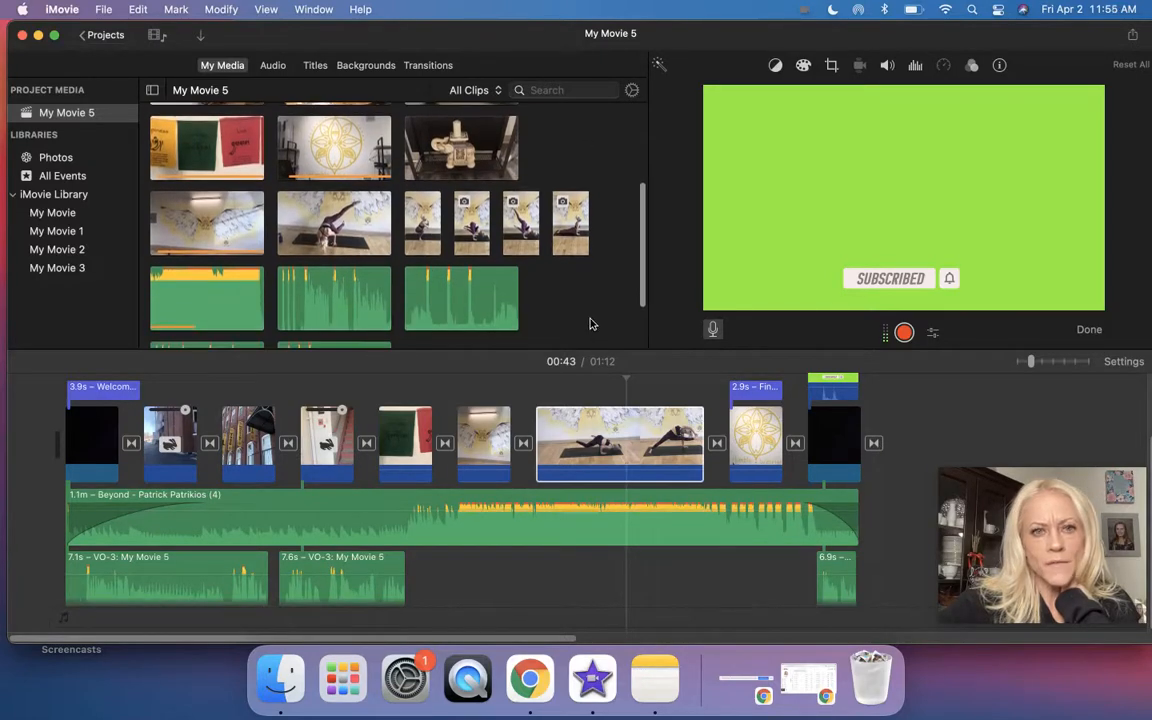
scroll(590, 323, "up", 3)
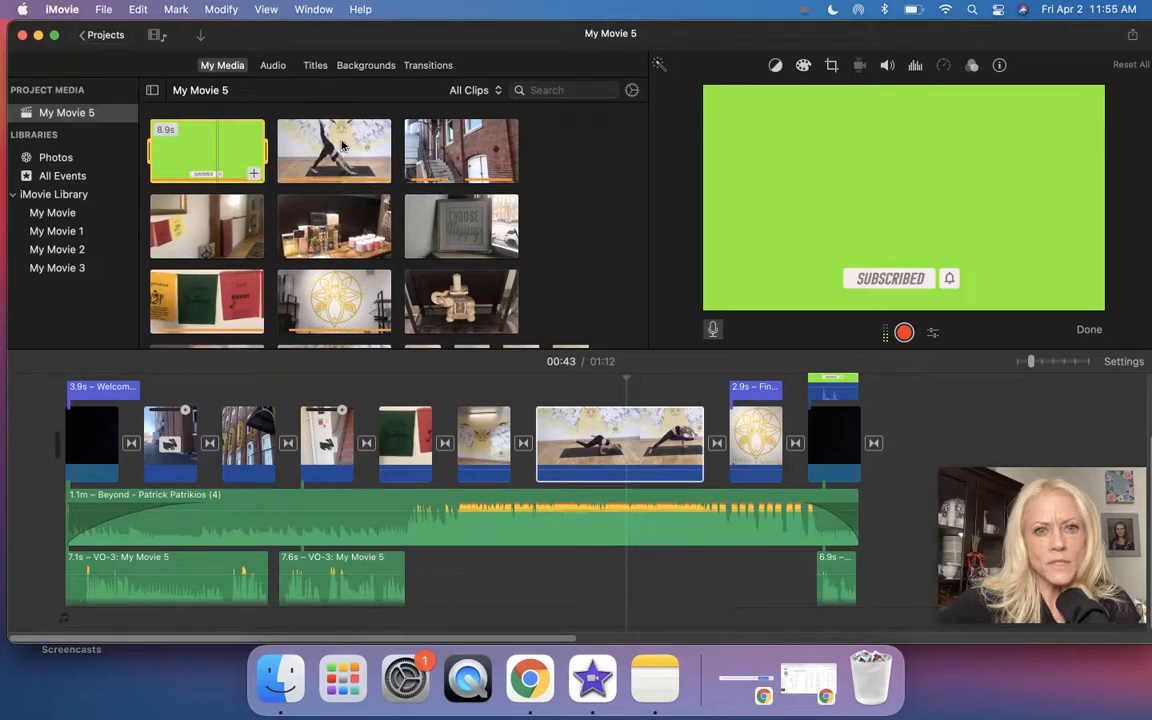
left_click_drag(349, 150, 532, 369)
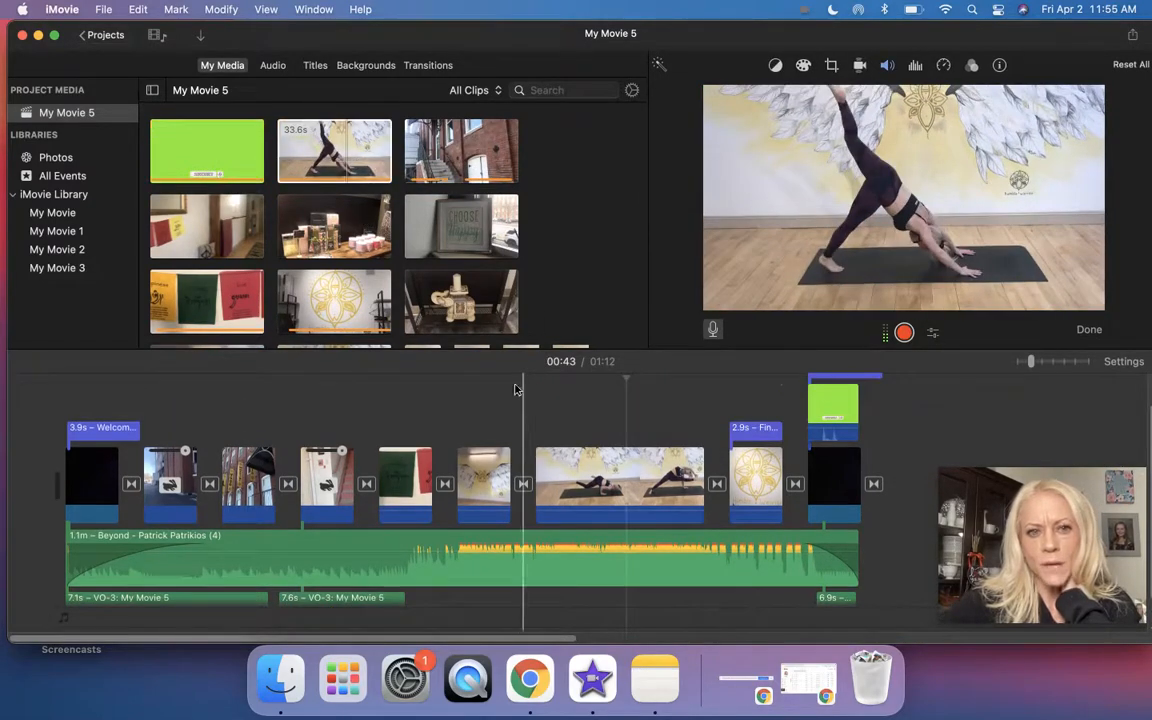
left_click_drag(343, 155, 541, 424)
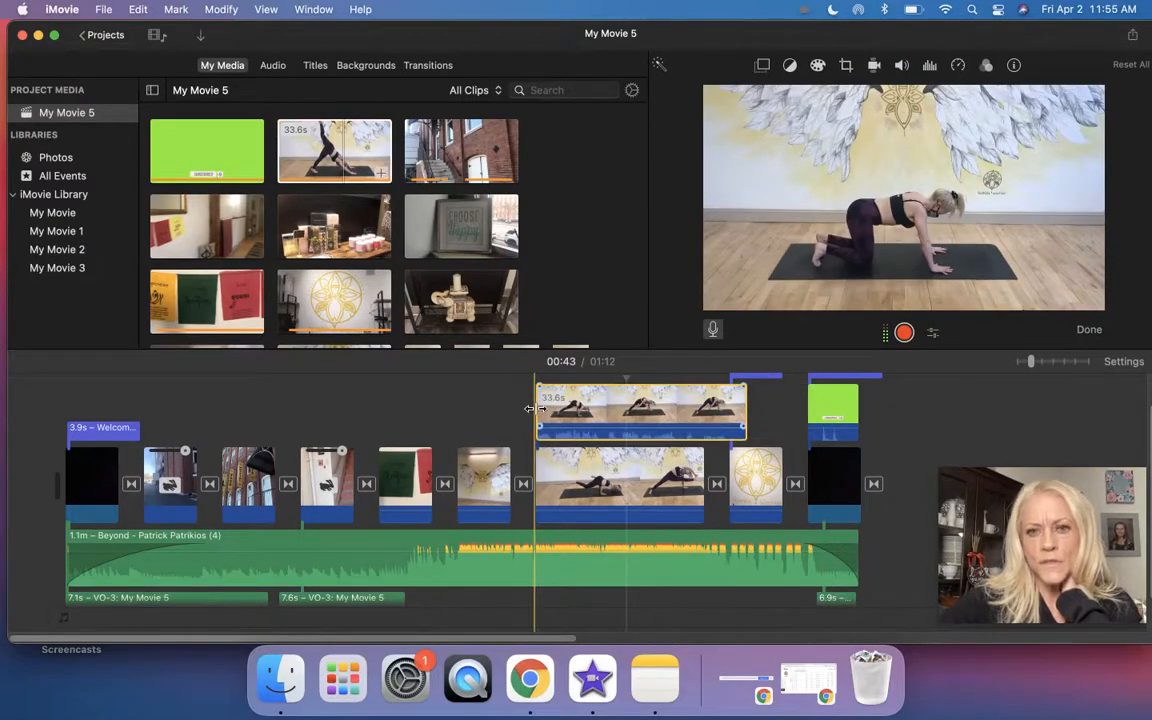
Step: Set the upper yoga clip's overlay mode to Split Screen with the position Right
left_click(763, 67)
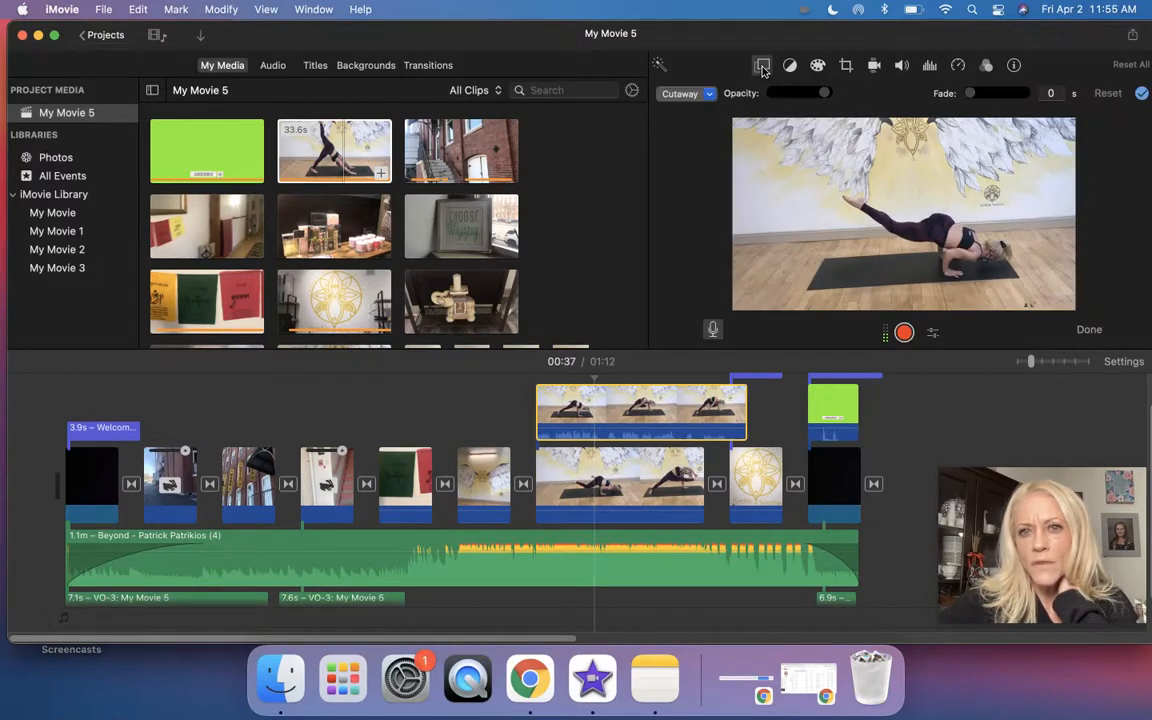
left_click(709, 94)
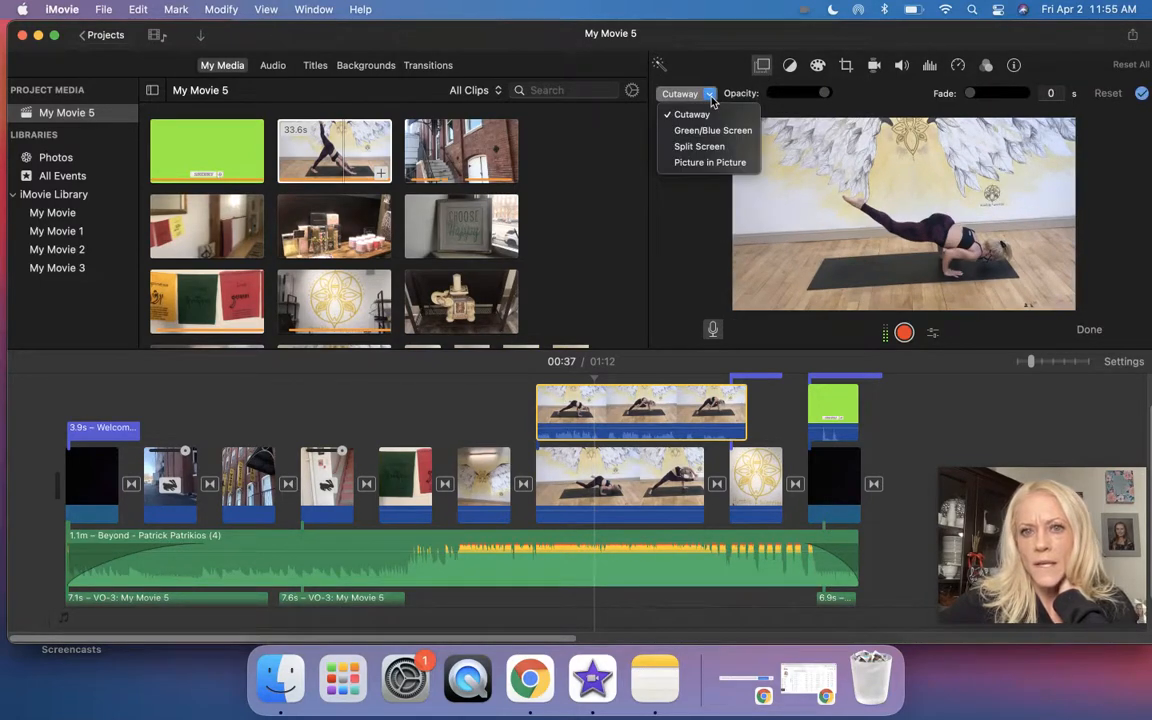
left_click(703, 153)
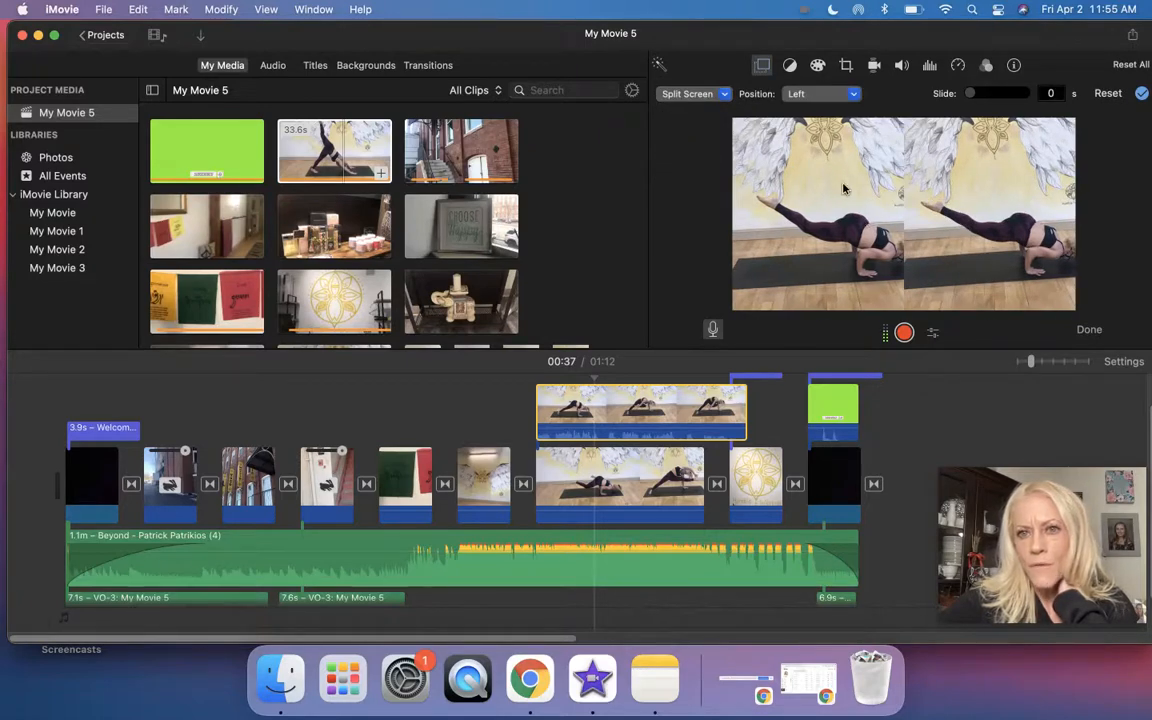
left_click(851, 94)
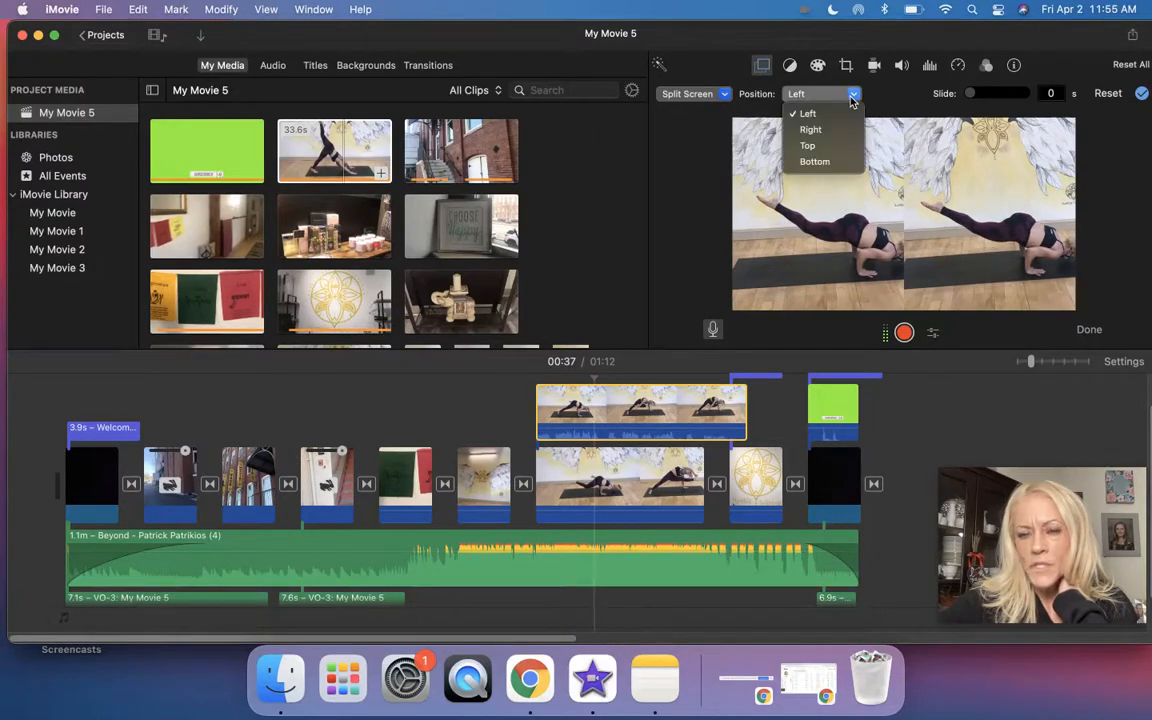
left_click(812, 129)
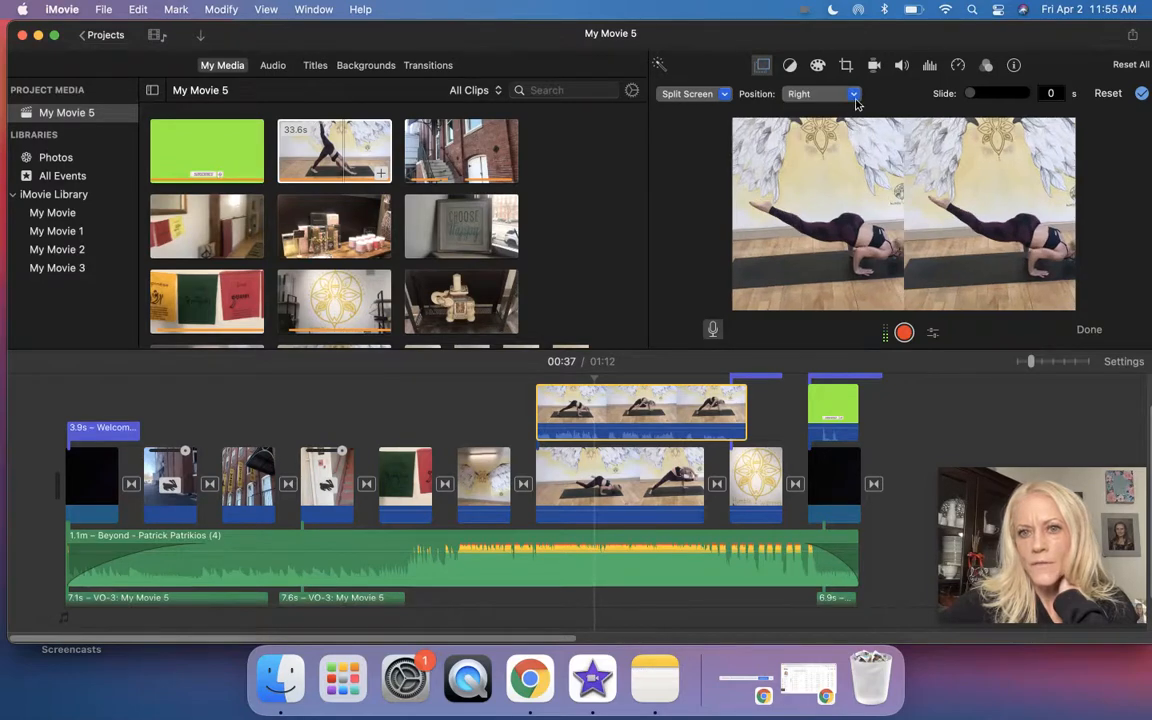
Step: Try the split-screen positions Top and Bottom for the upper yoga clip, and set it back to Right
left_click(853, 95)
left_click(812, 146)
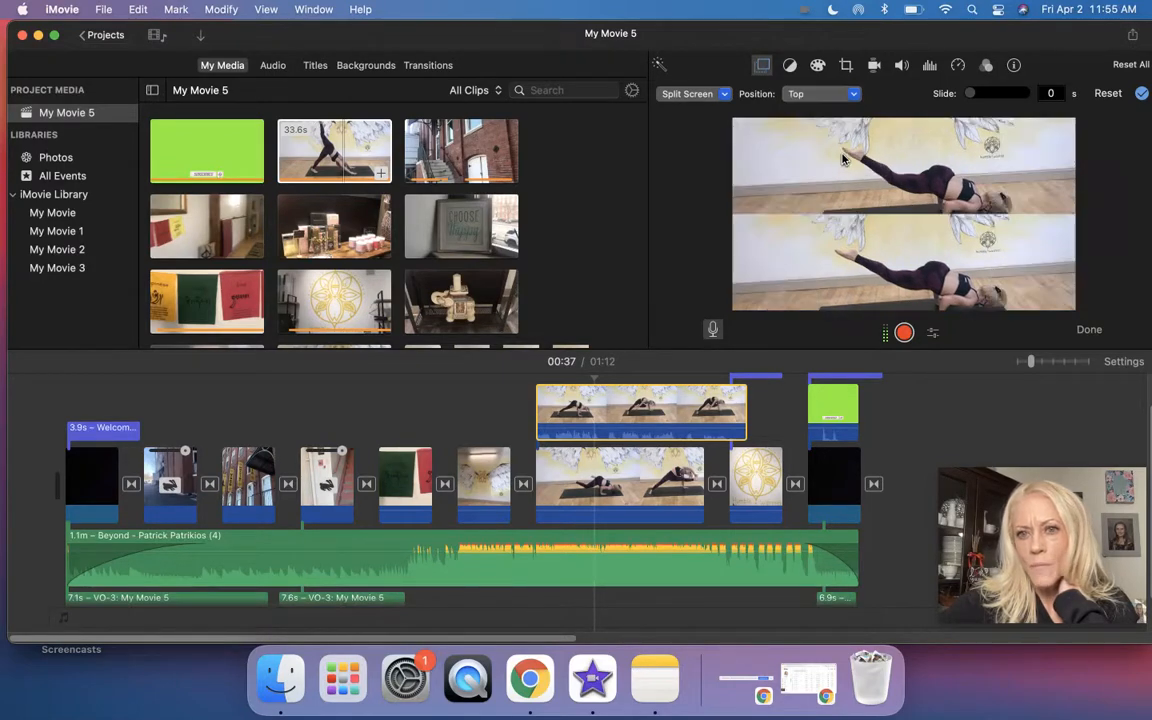
left_click(856, 94)
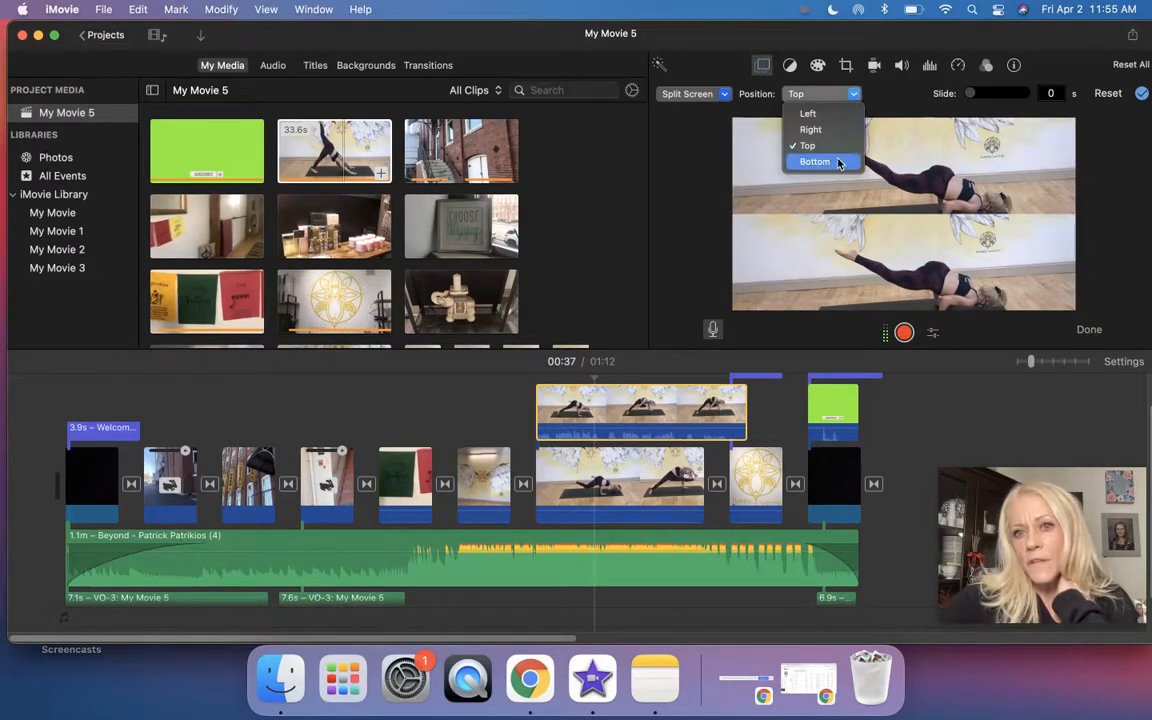
left_click(834, 162)
left_click(856, 95)
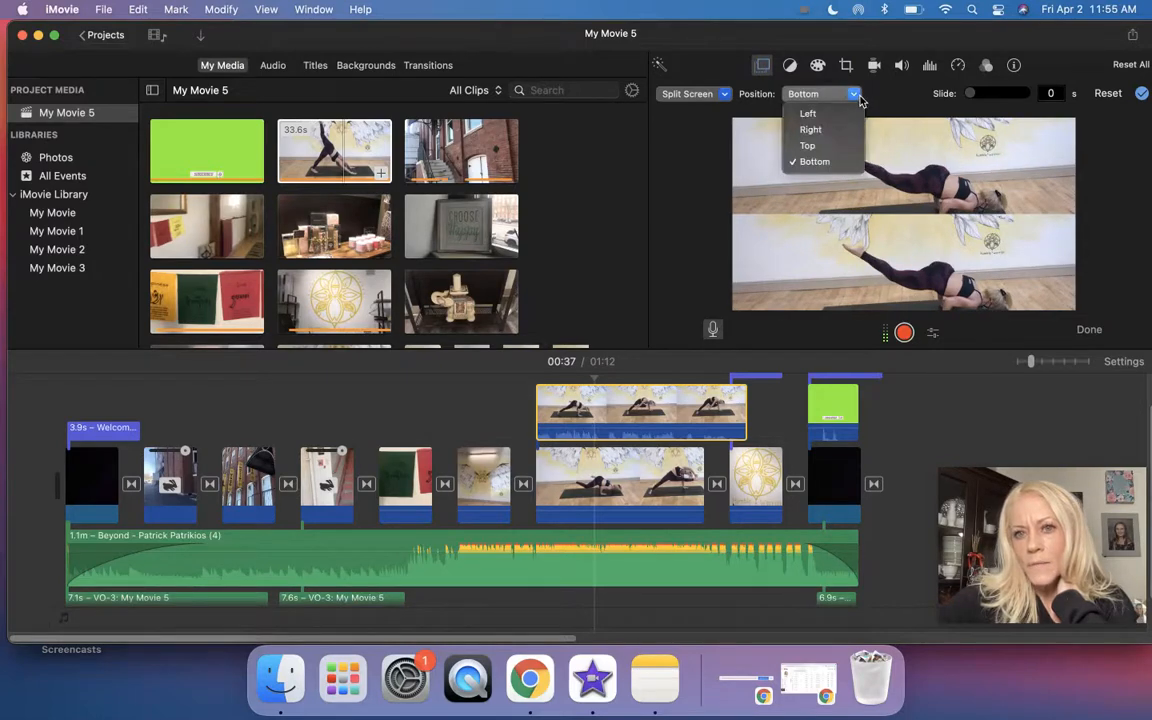
left_click(834, 127)
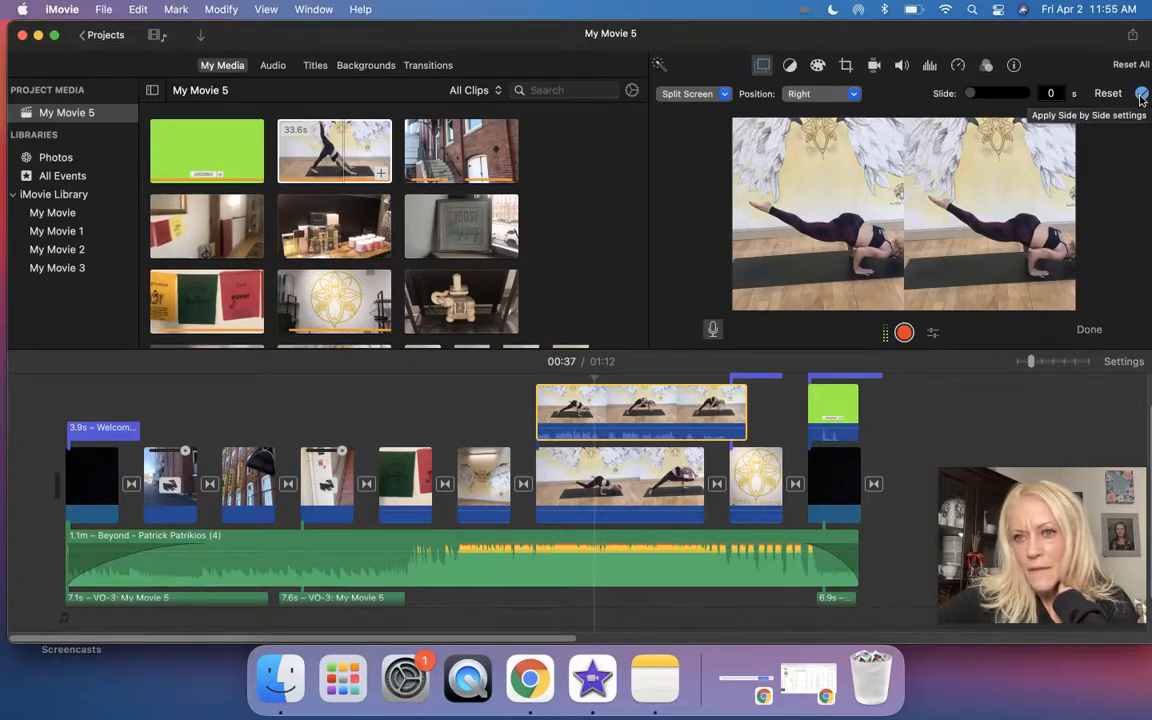
Step: Delete the split-screen yoga clip above the main track
left_click(651, 411)
key("Delete")
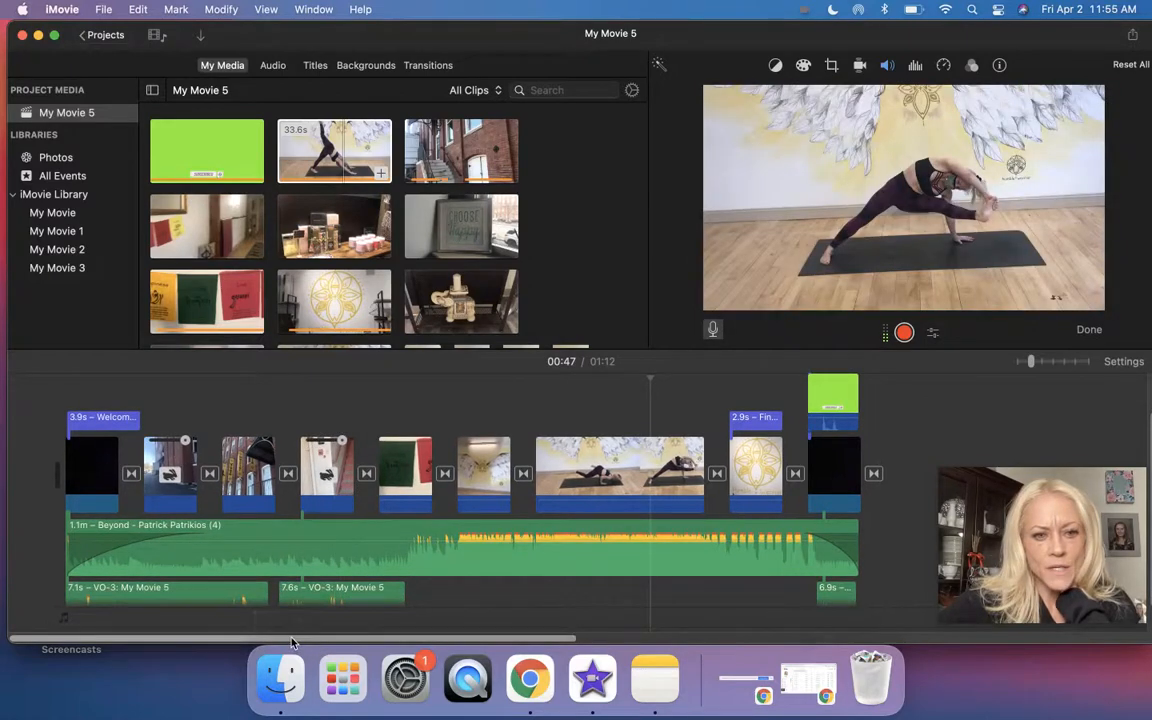
Step: Preview the movie from its beginning in full screen, leave full screen, stop playback and select the prayer flags clip
left_click(26, 545)
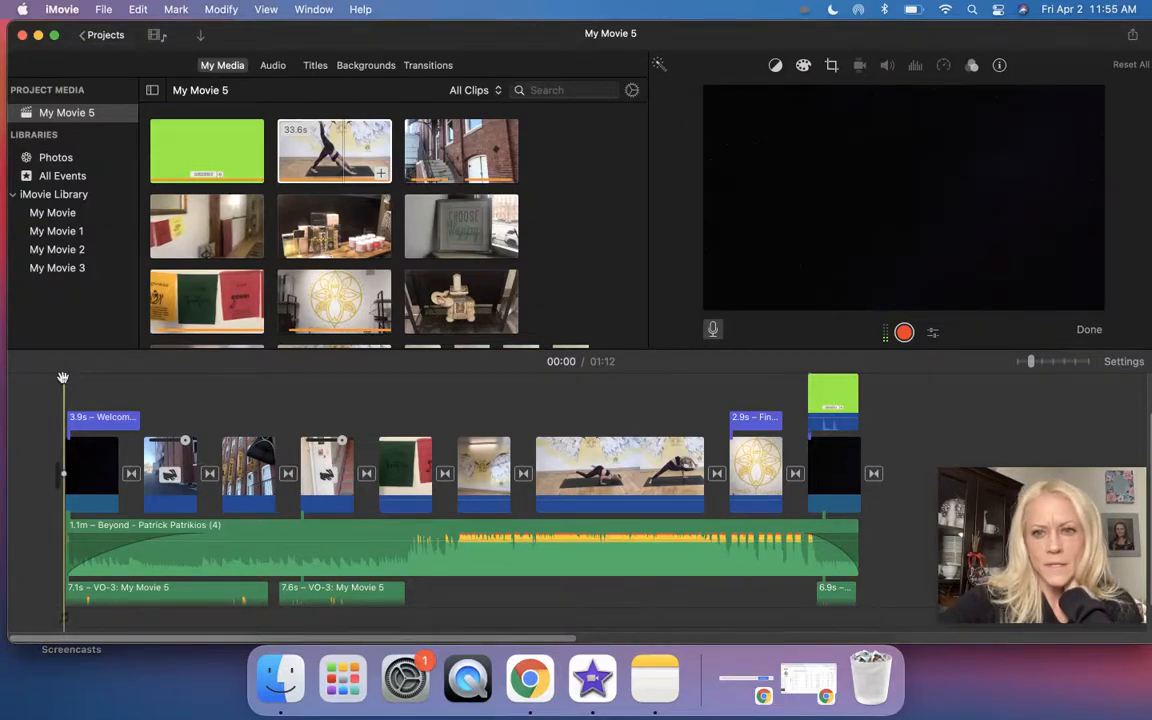
key("space")
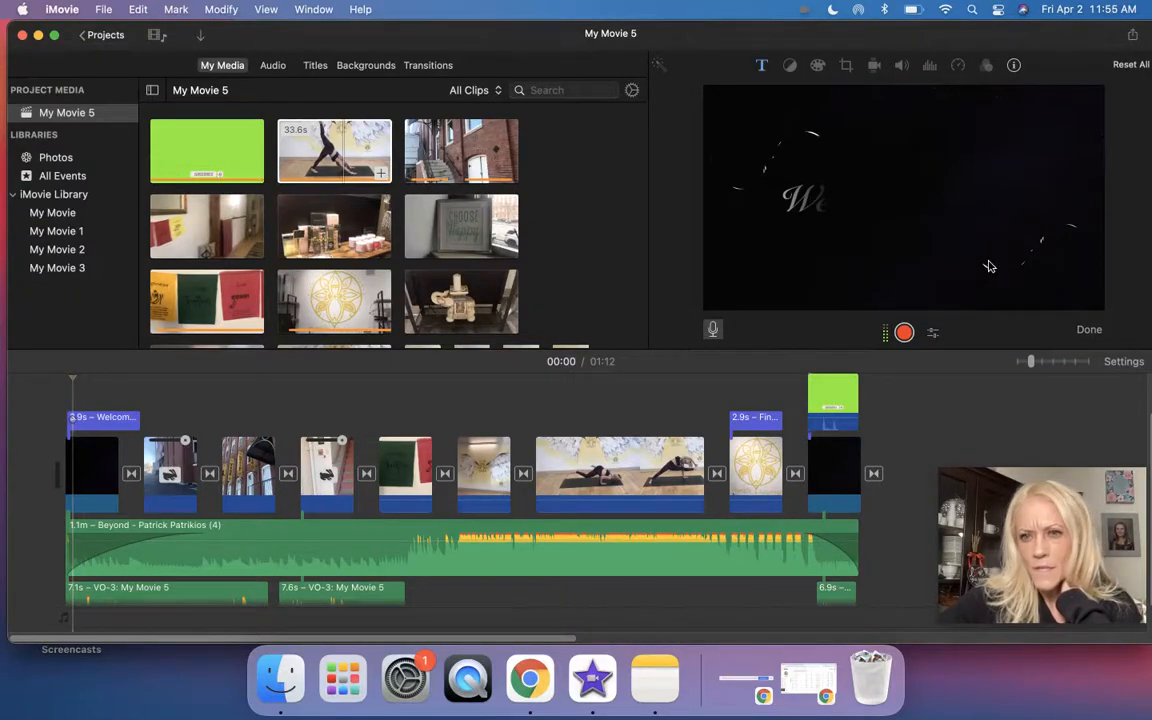
left_click(1093, 331)
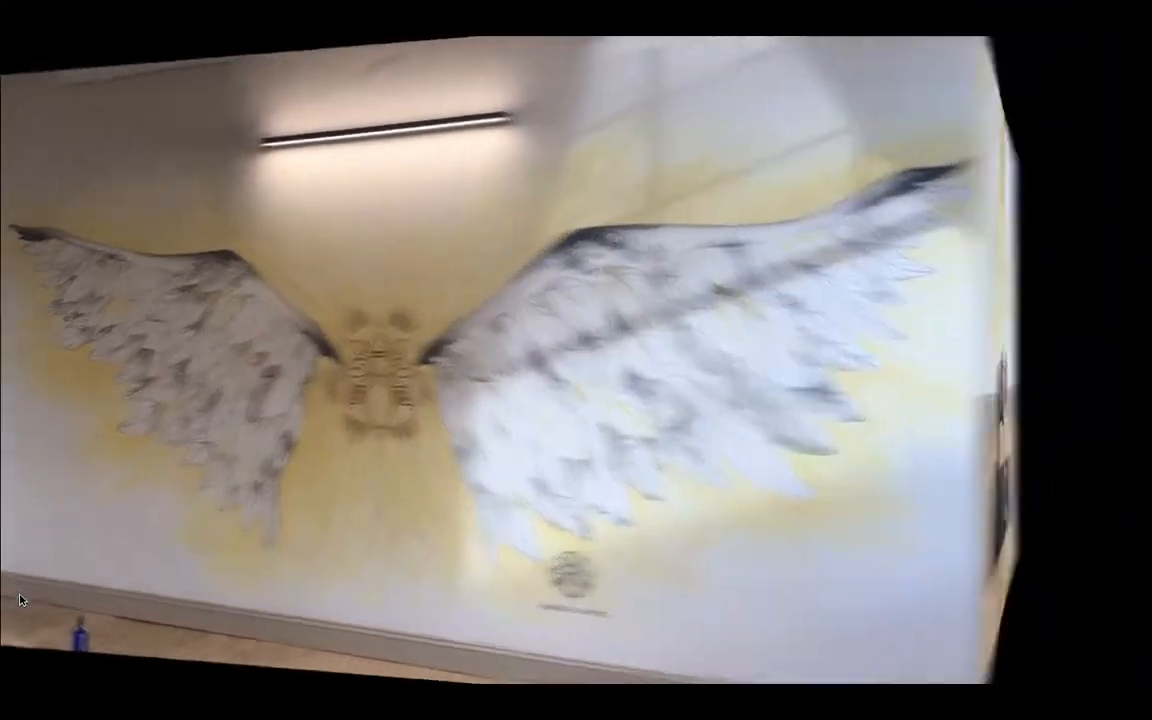
key("Escape")
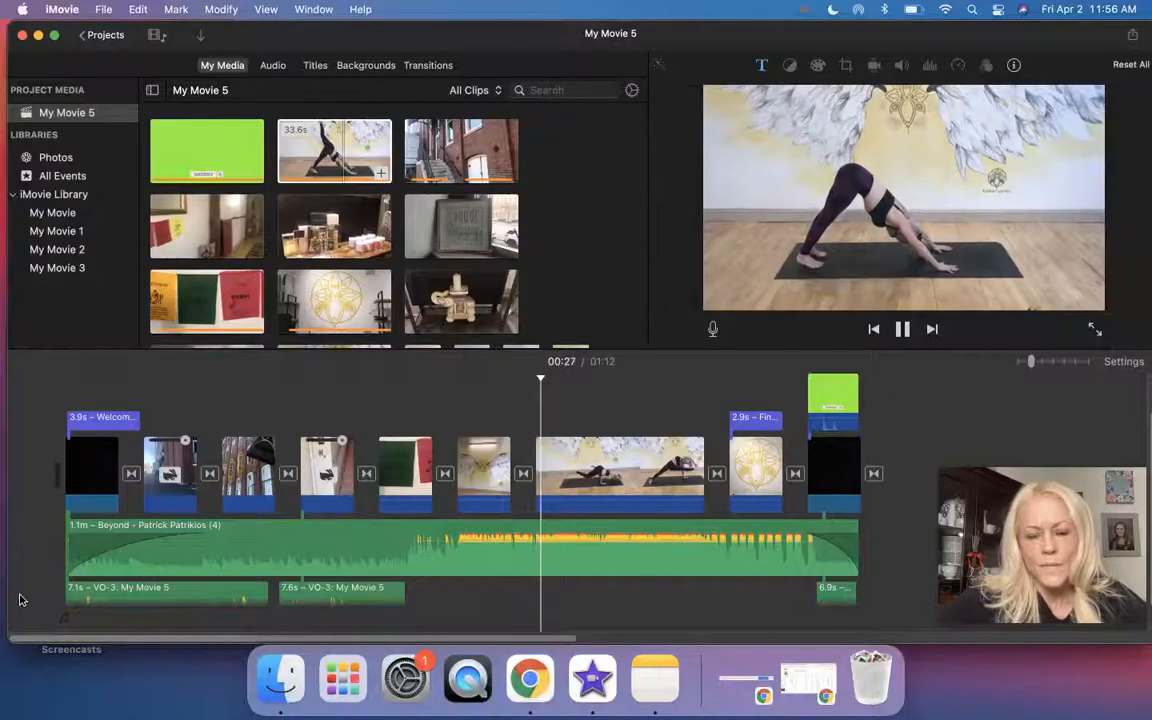
key("space")
left_click(396, 462)
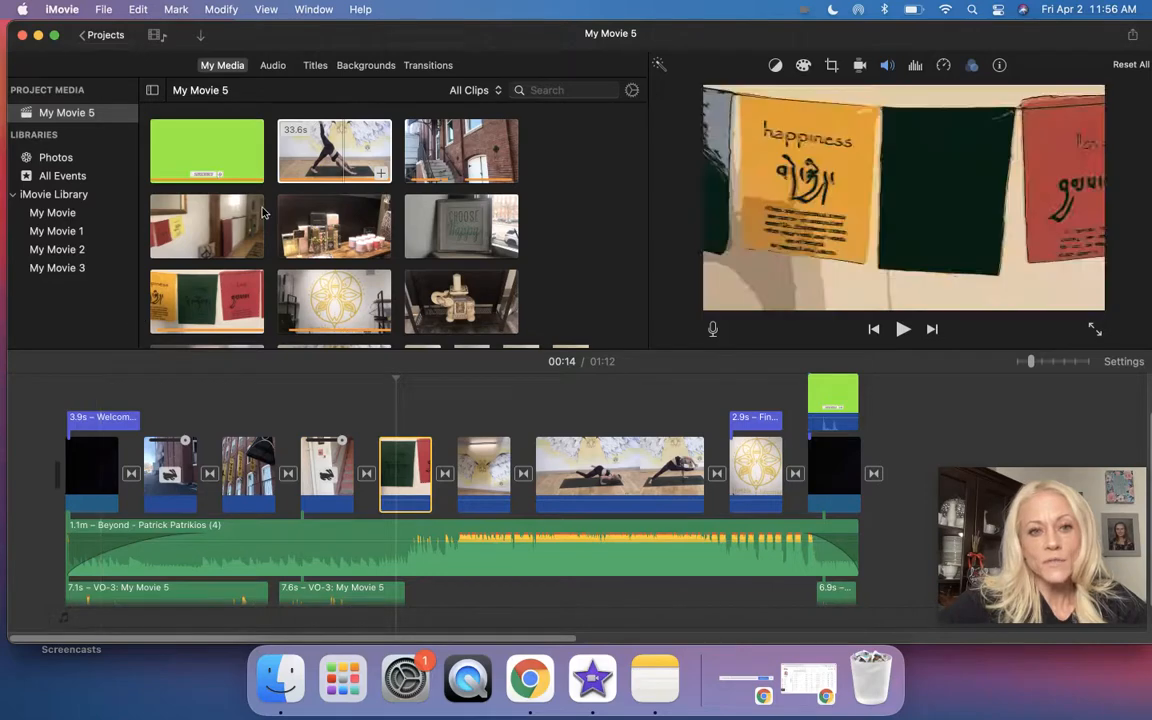
Step: Insert the last upright yoga pose photo between the wing mural clip and the long yoga clip, and preview it
scroll(310, 187, "down", 5)
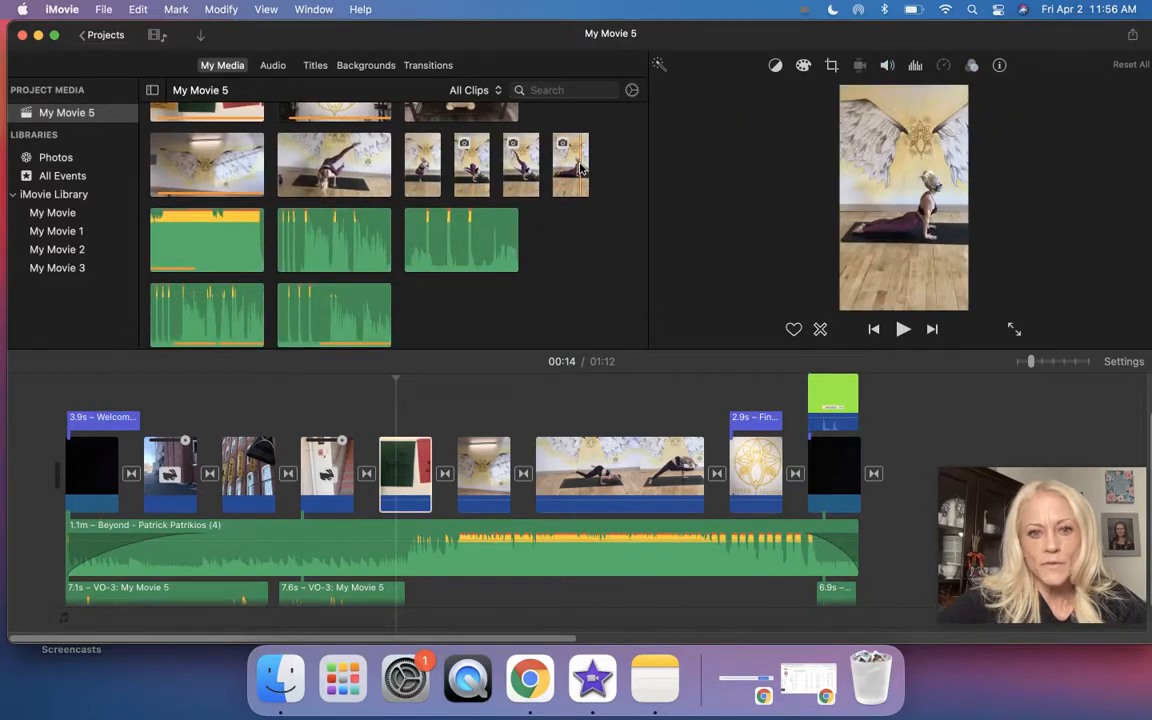
left_click_drag(580, 170, 548, 478)
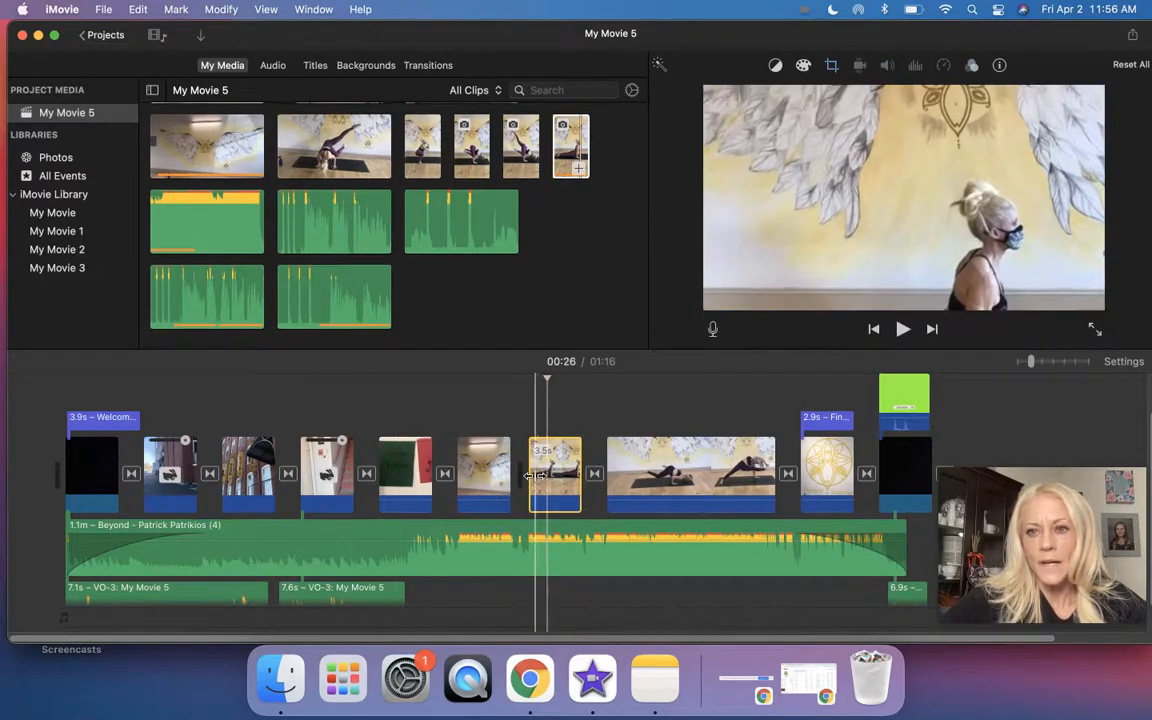
key("space")
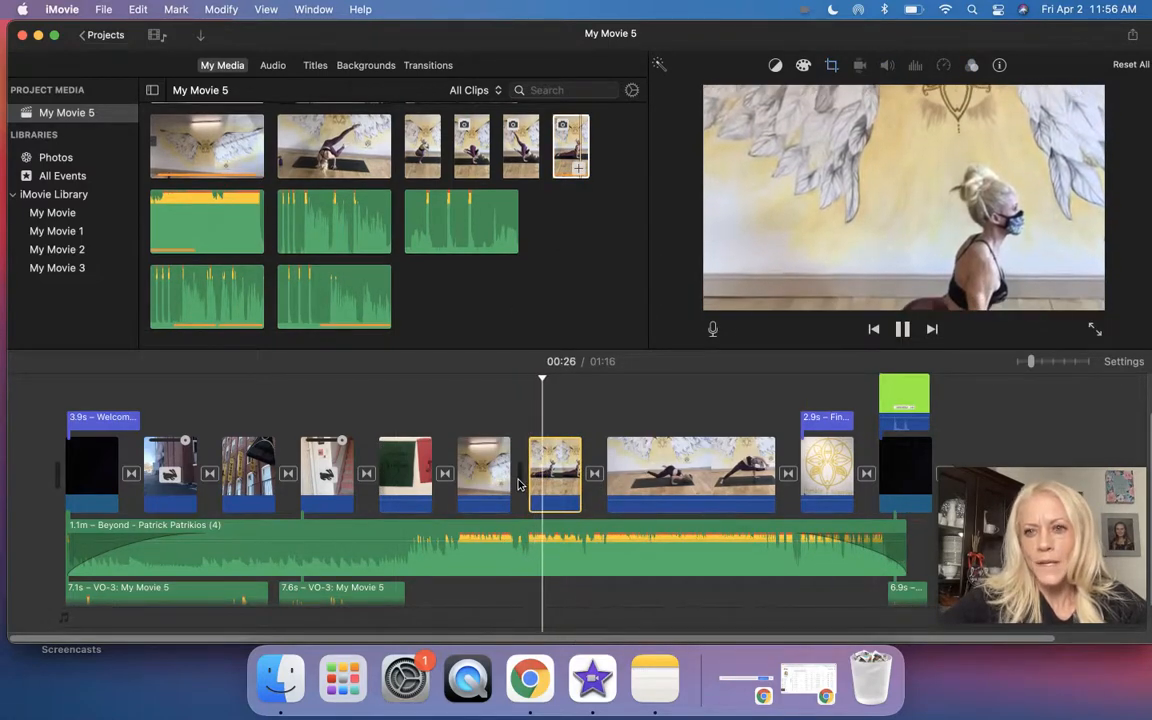
key("space")
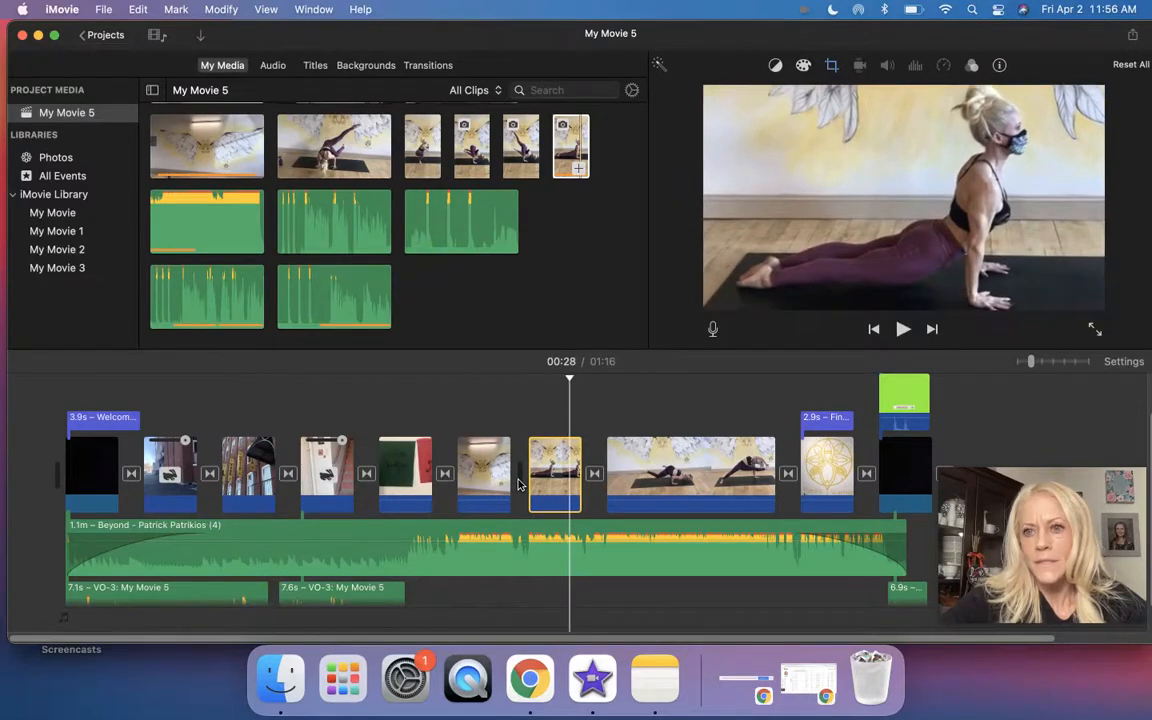
Step: Try Crop to Fill on the inserted yoga pose photo, and set its cropping style to Fit
left_click(831, 66)
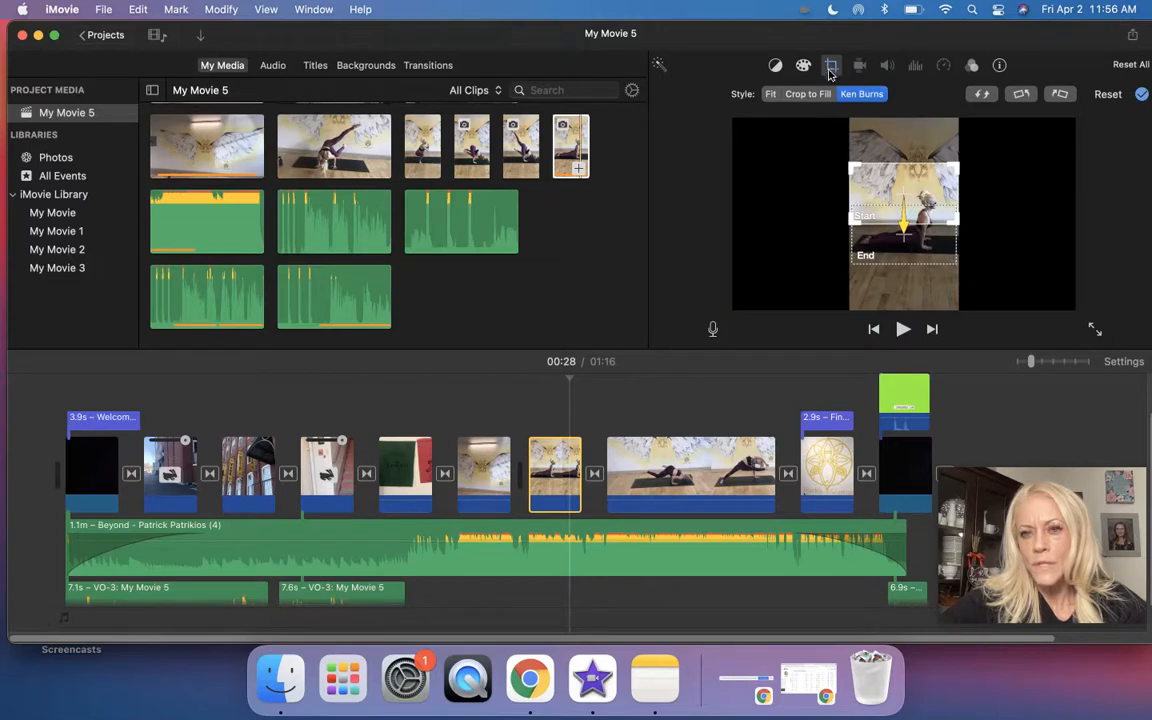
left_click(812, 96)
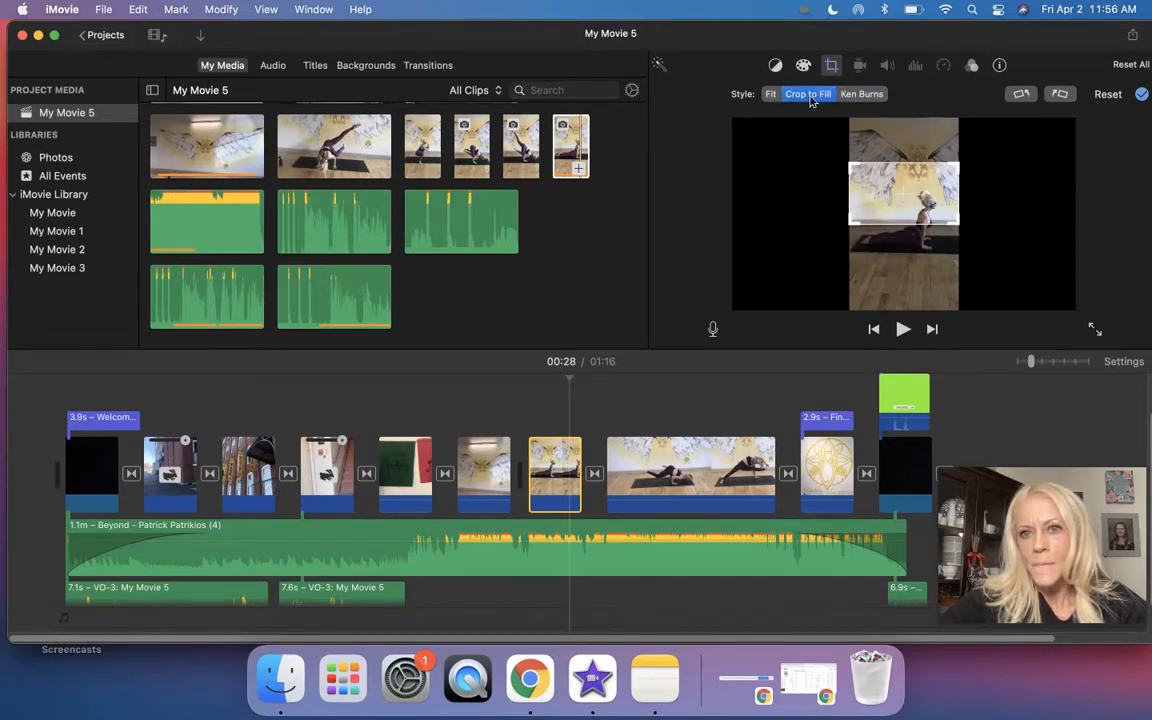
left_click(768, 95)
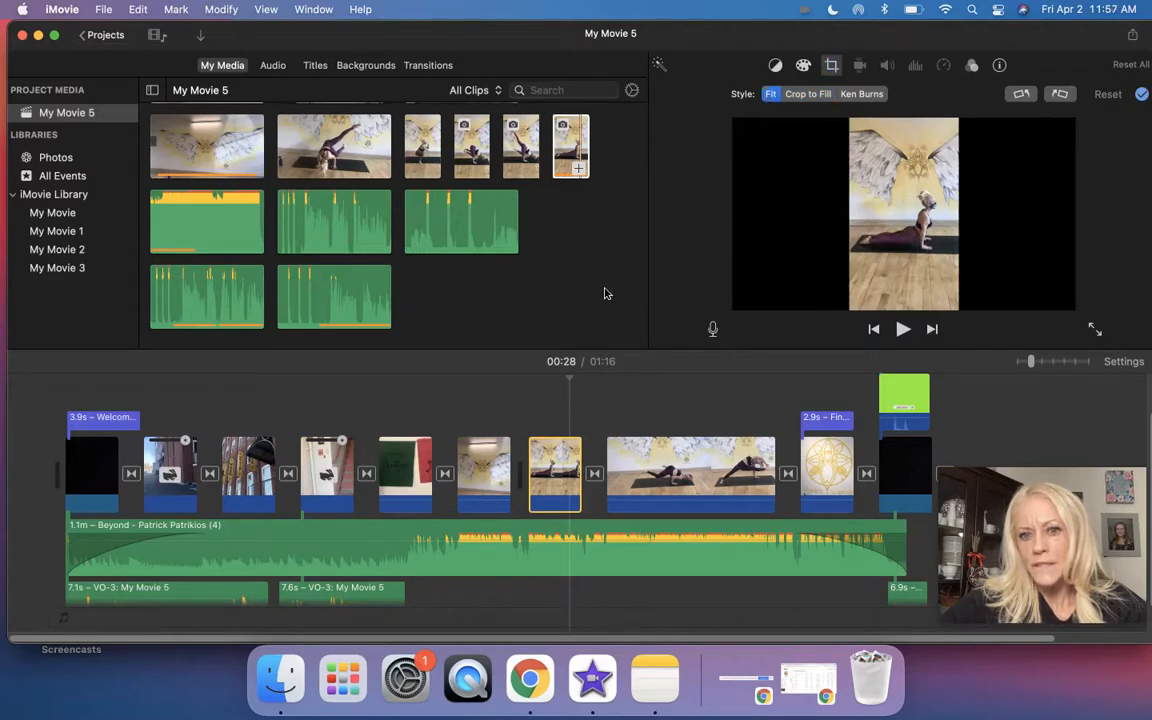
Step: Preview the fitted yoga pose photo in the movie and delete it from the timeline
left_click(496, 389)
key("space")
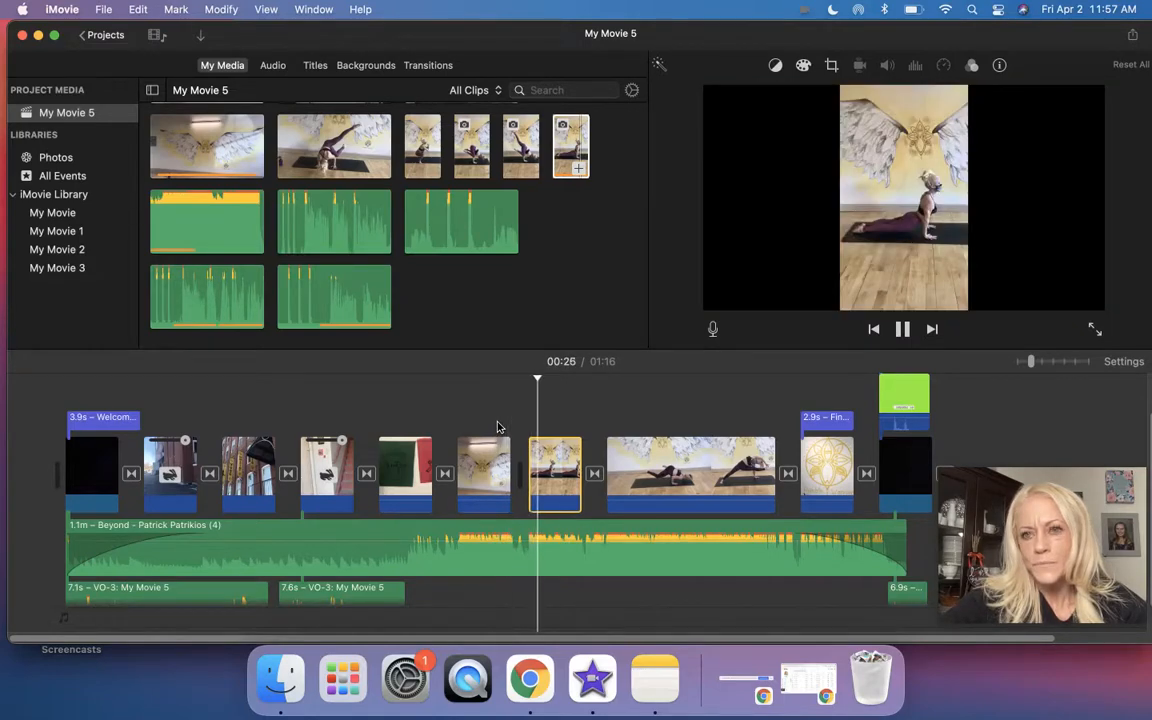
key("space")
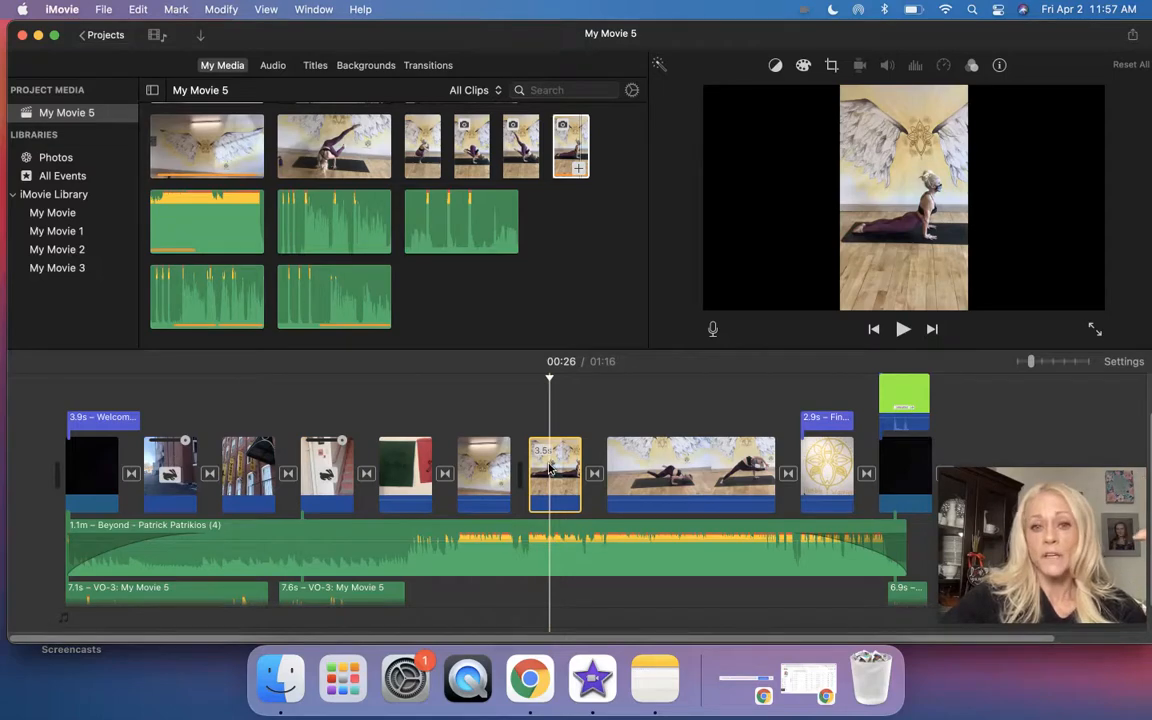
key("Delete")
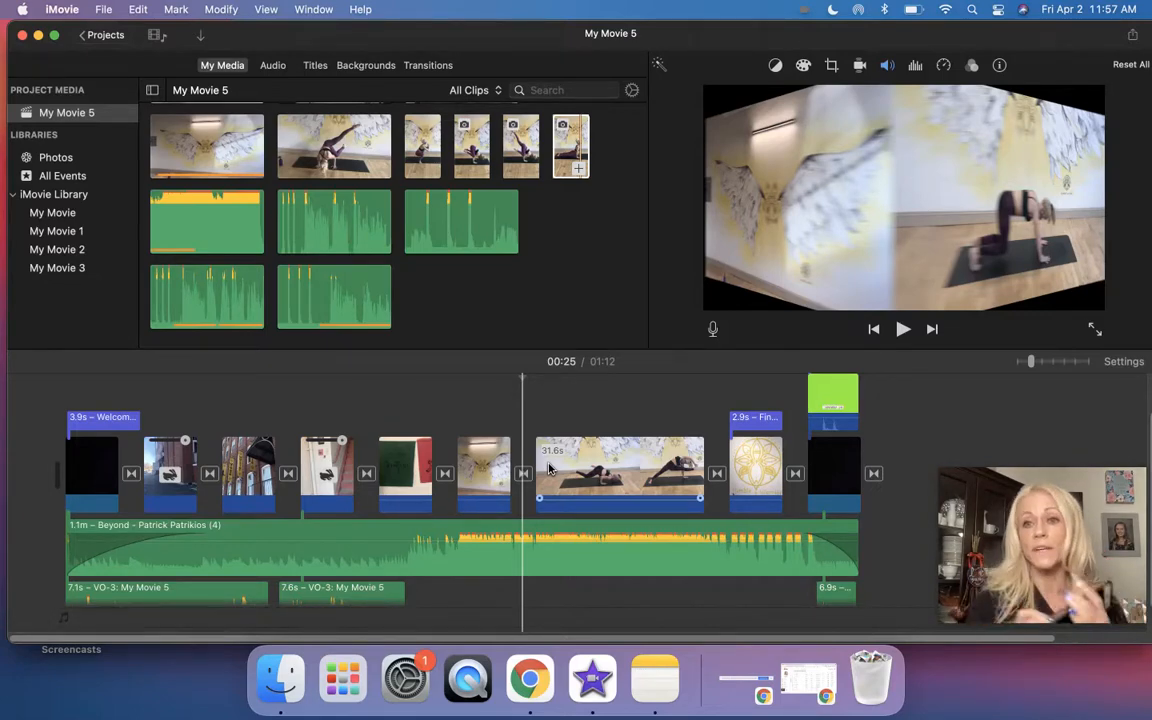
Step: Select the prayer flags clip and play the opening title from the movie's beginning
left_click(410, 457)
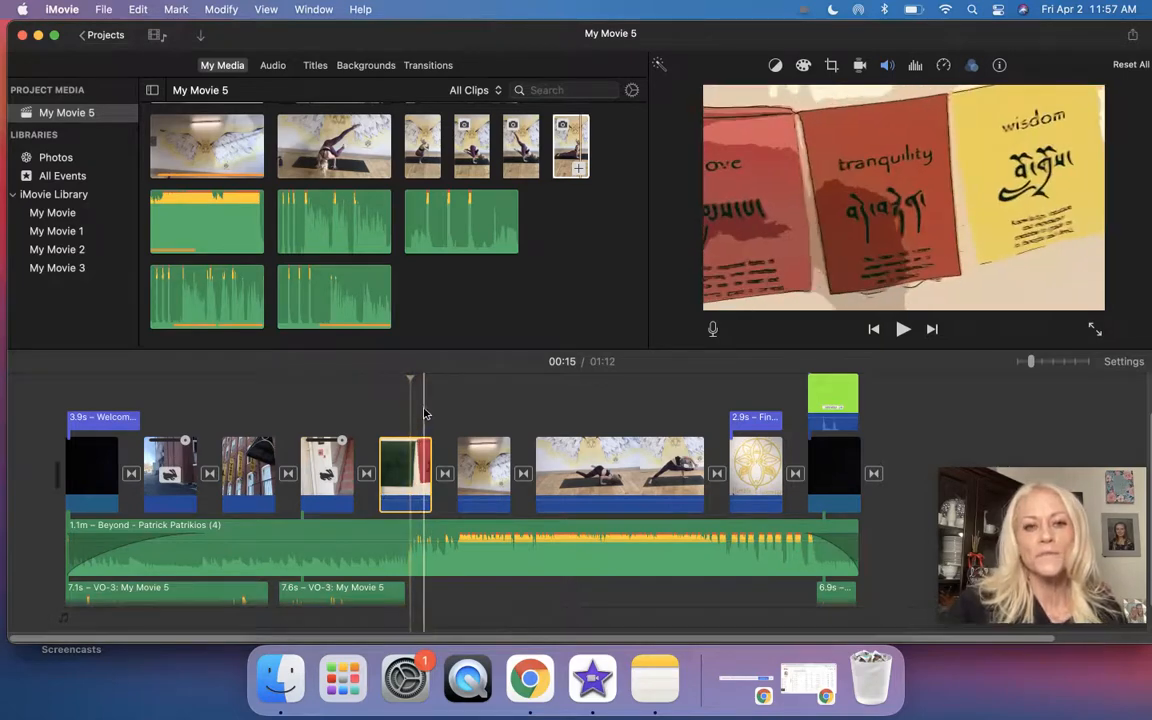
left_click_drag(413, 376, 57, 389)
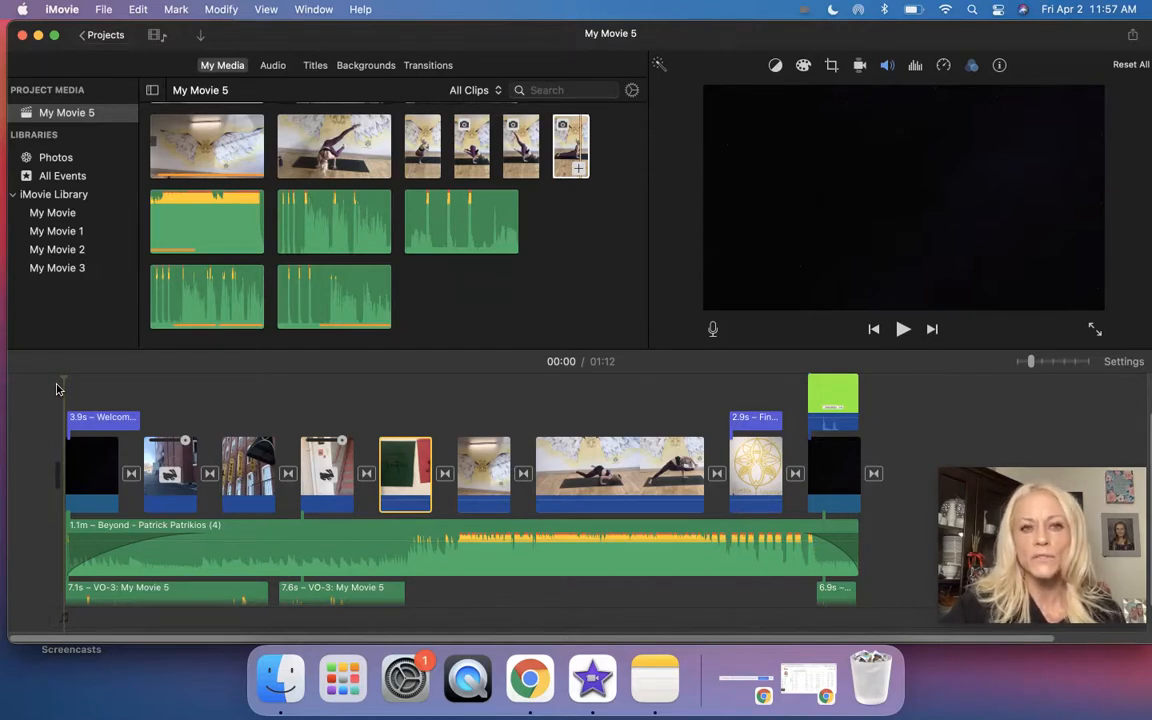
key("space")
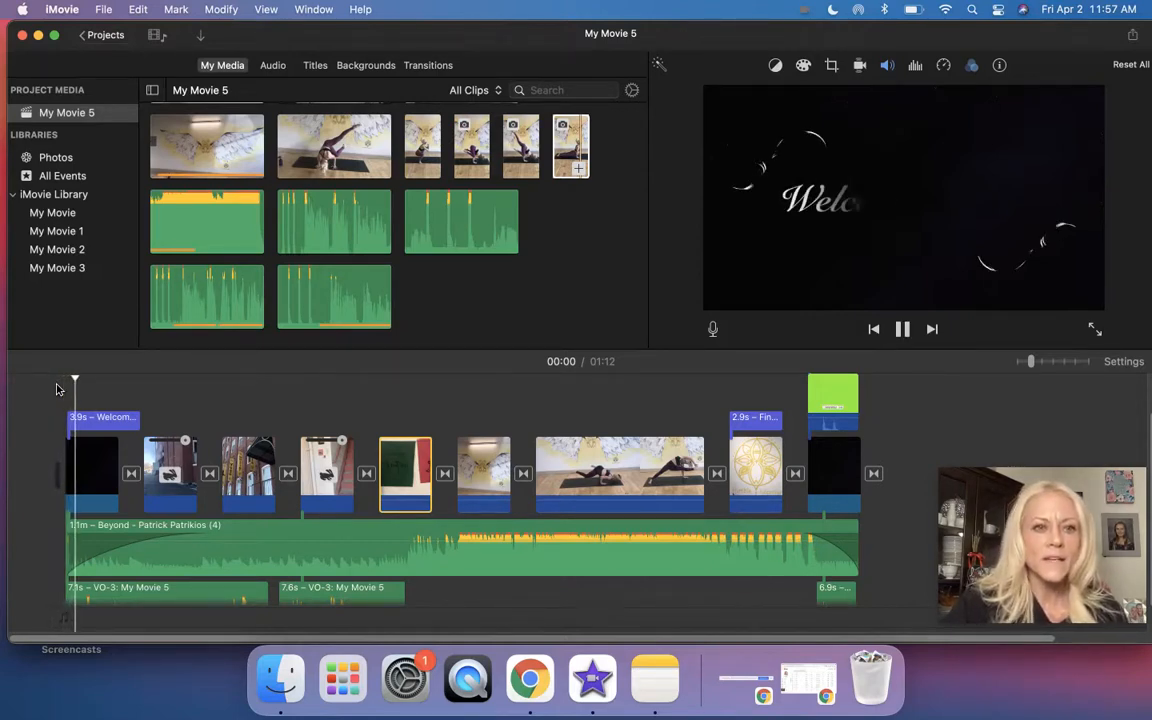
key("space")
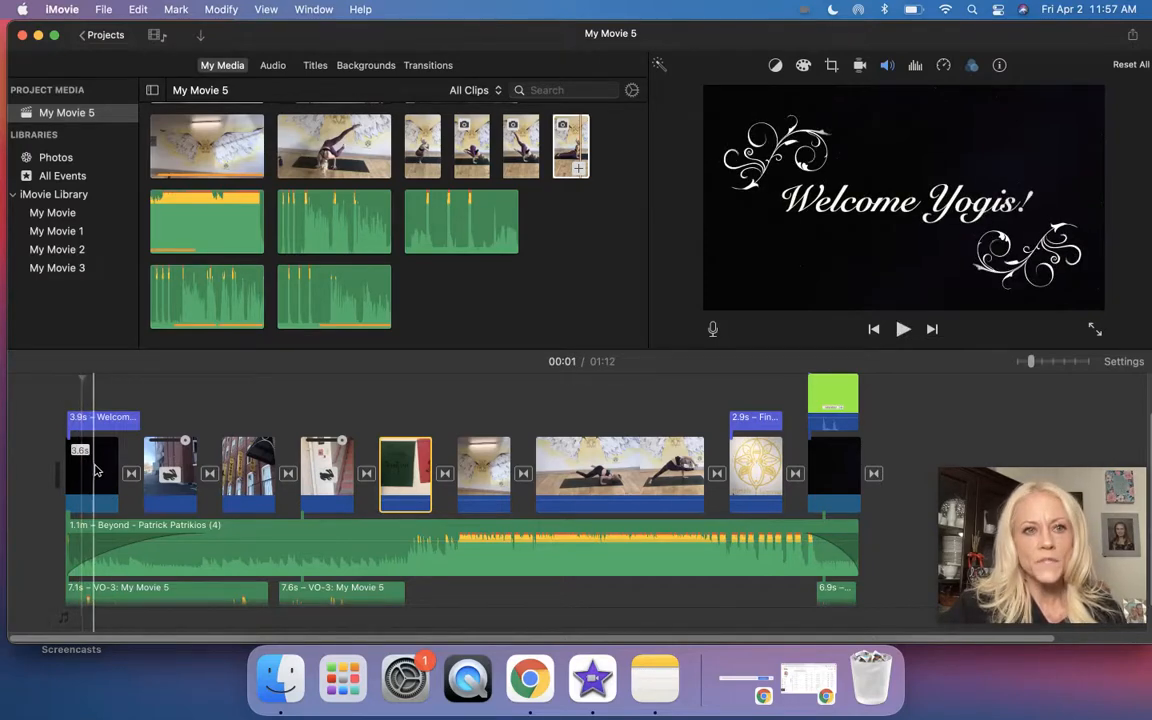
Step: Examine the available jingles in the sound effects library, including Dewdrops and the tracks around it
left_click(276, 68)
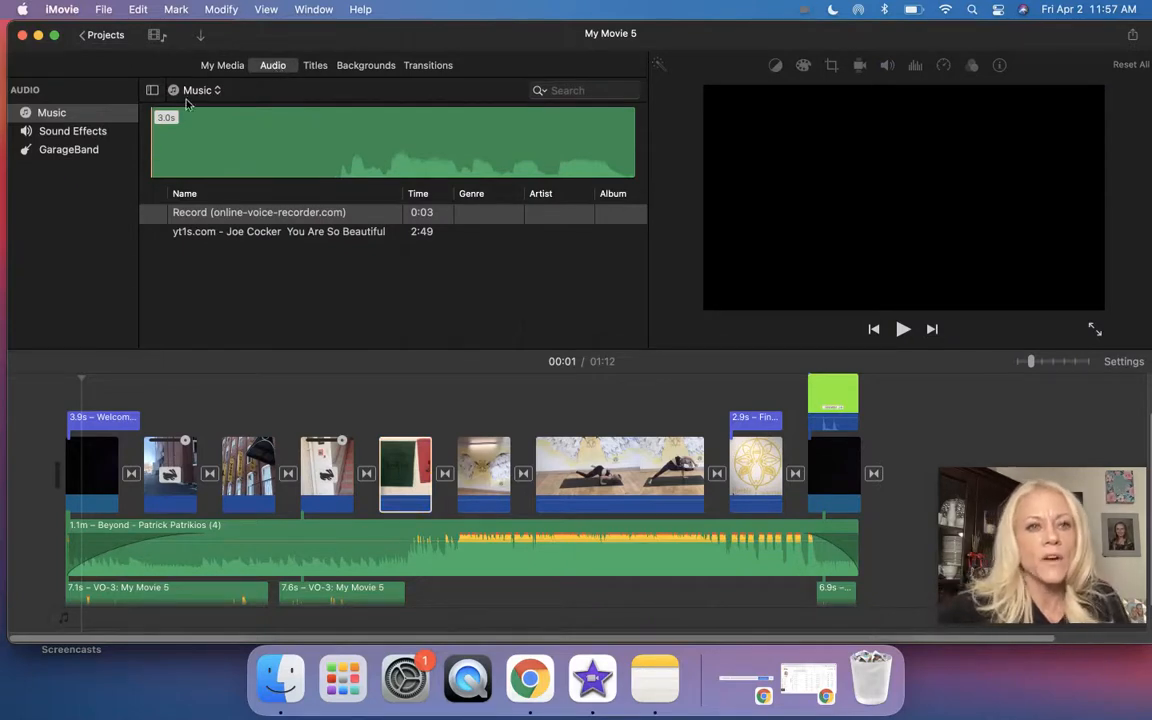
left_click(79, 139)
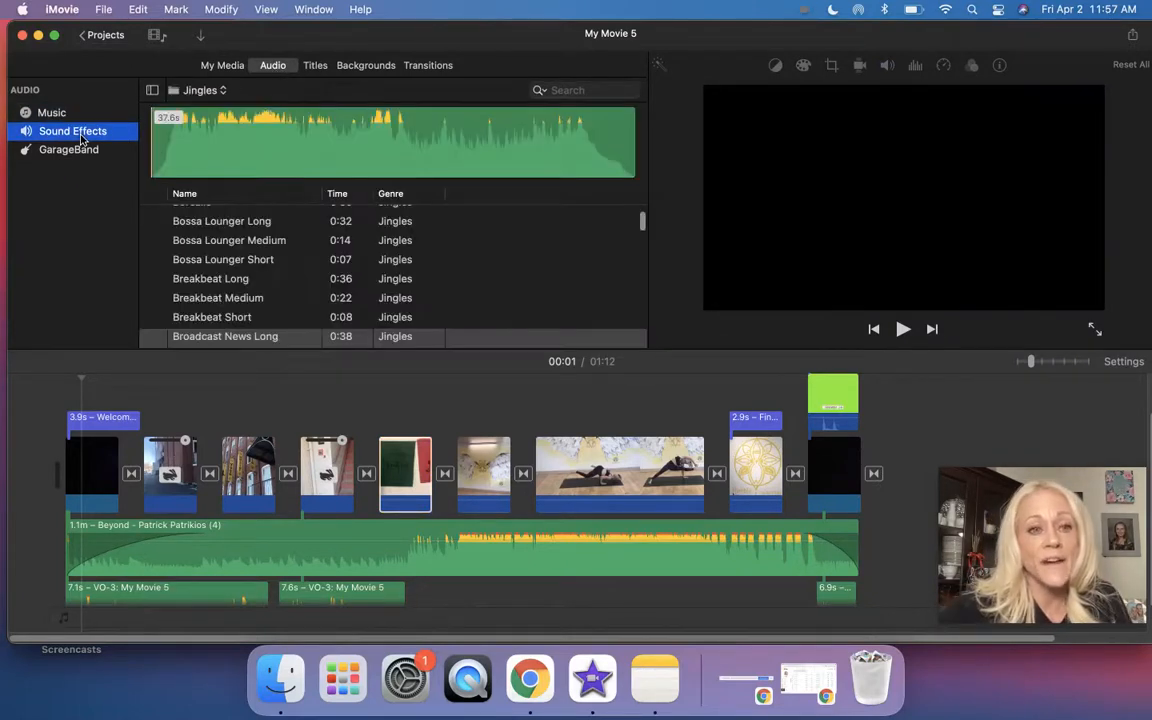
scroll(185, 270, "down", 5)
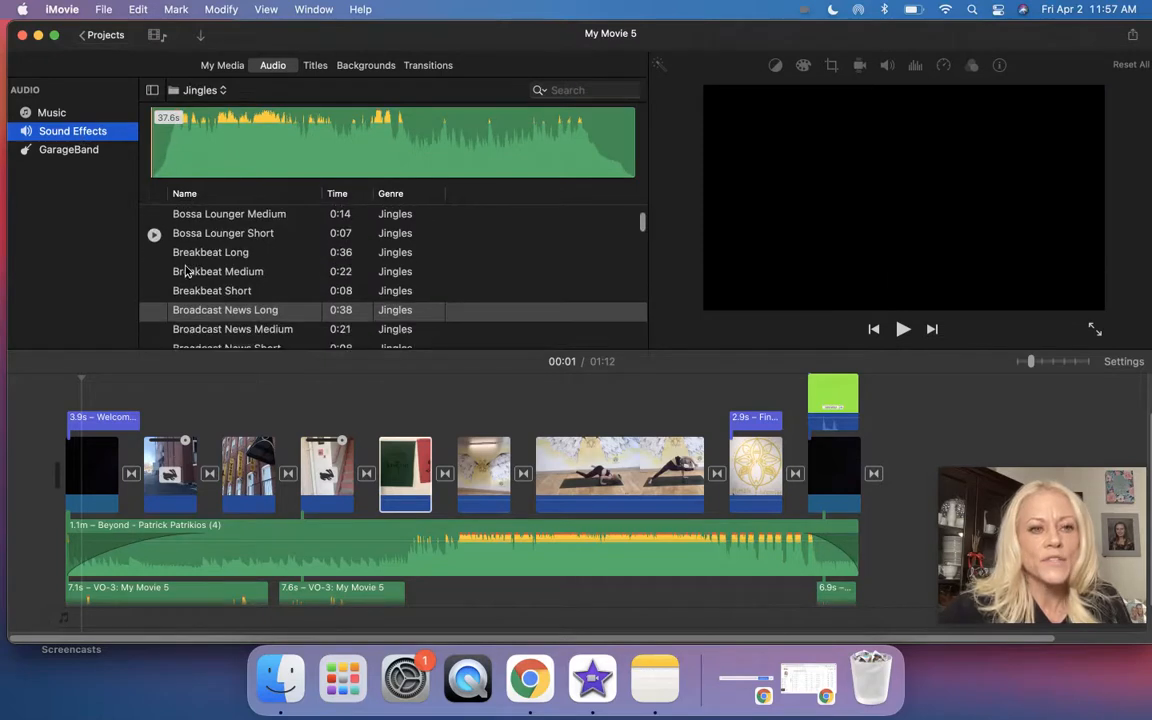
scroll(185, 270, "up", 1)
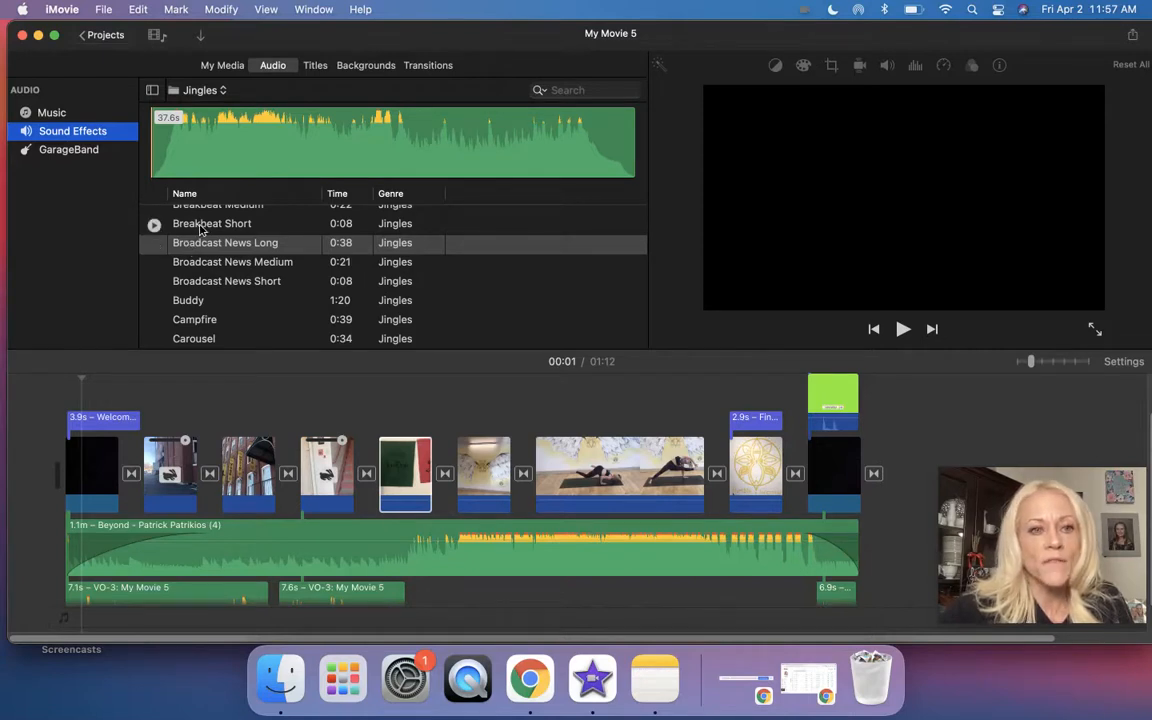
scroll(190, 300, "down", 7)
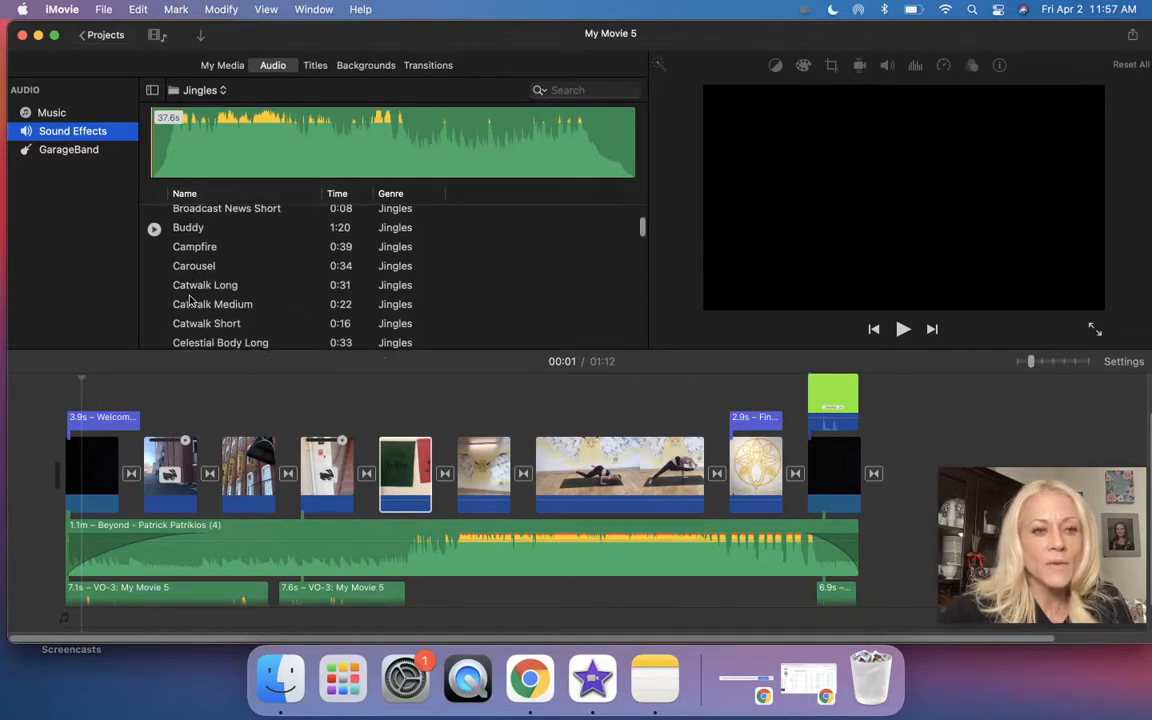
scroll(190, 300, "down", 6)
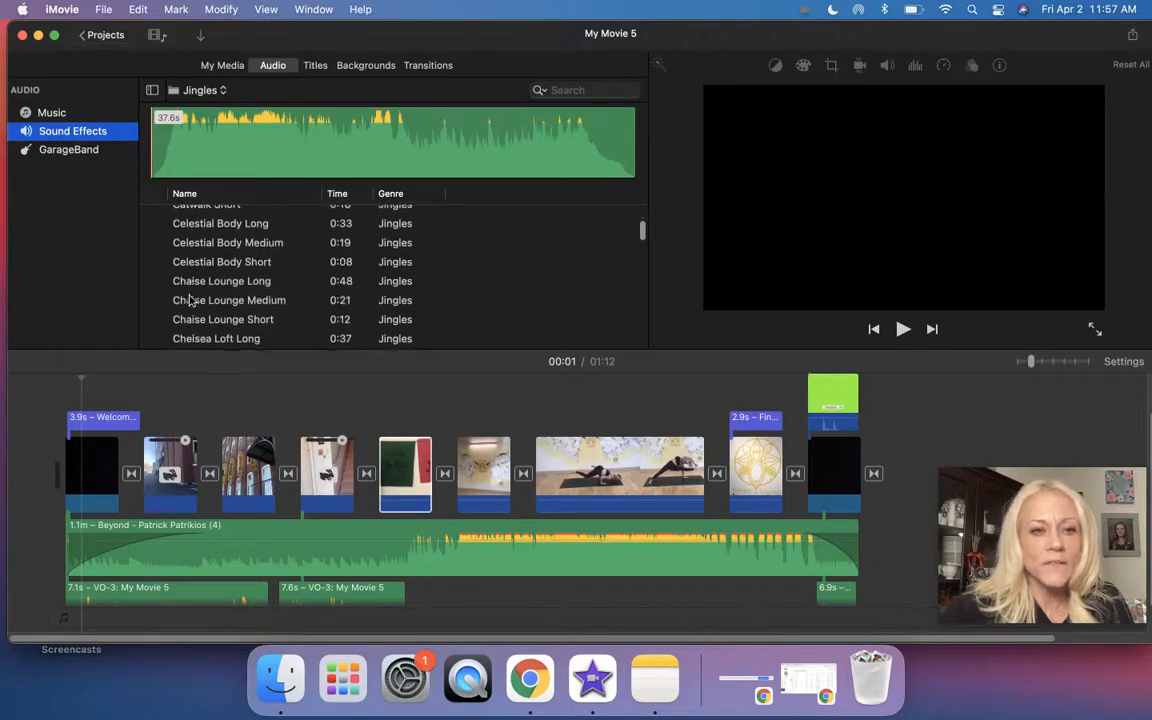
scroll(190, 300, "down", 6)
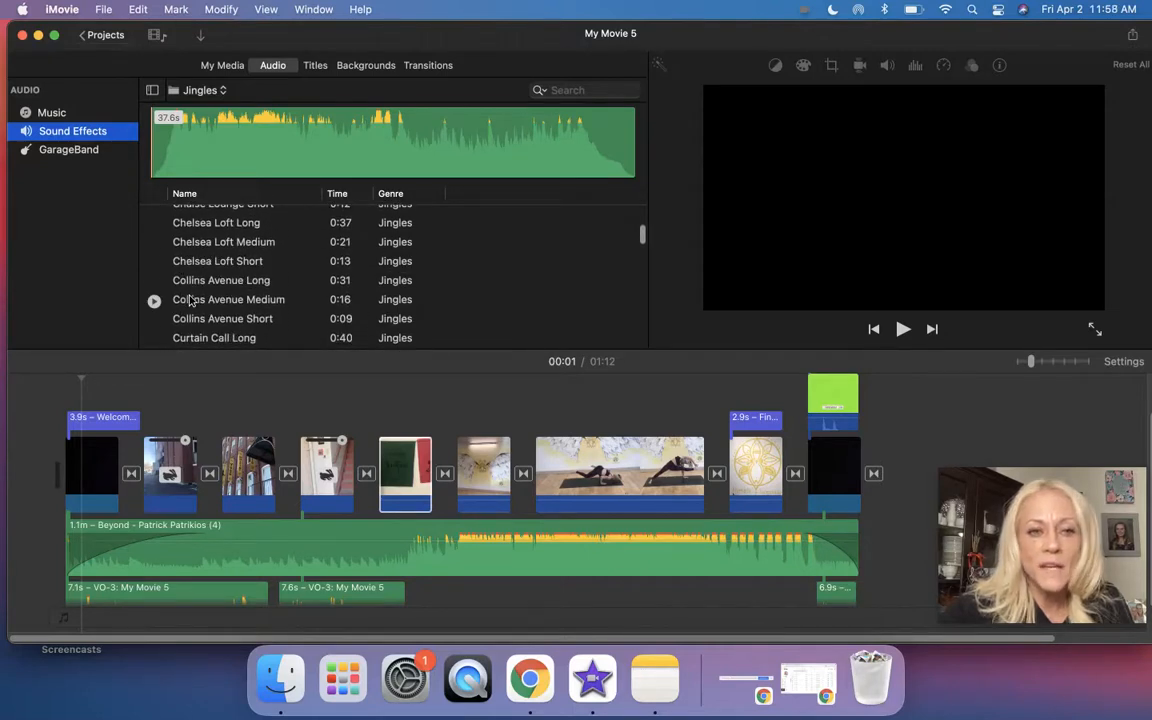
scroll(190, 300, "down", 2)
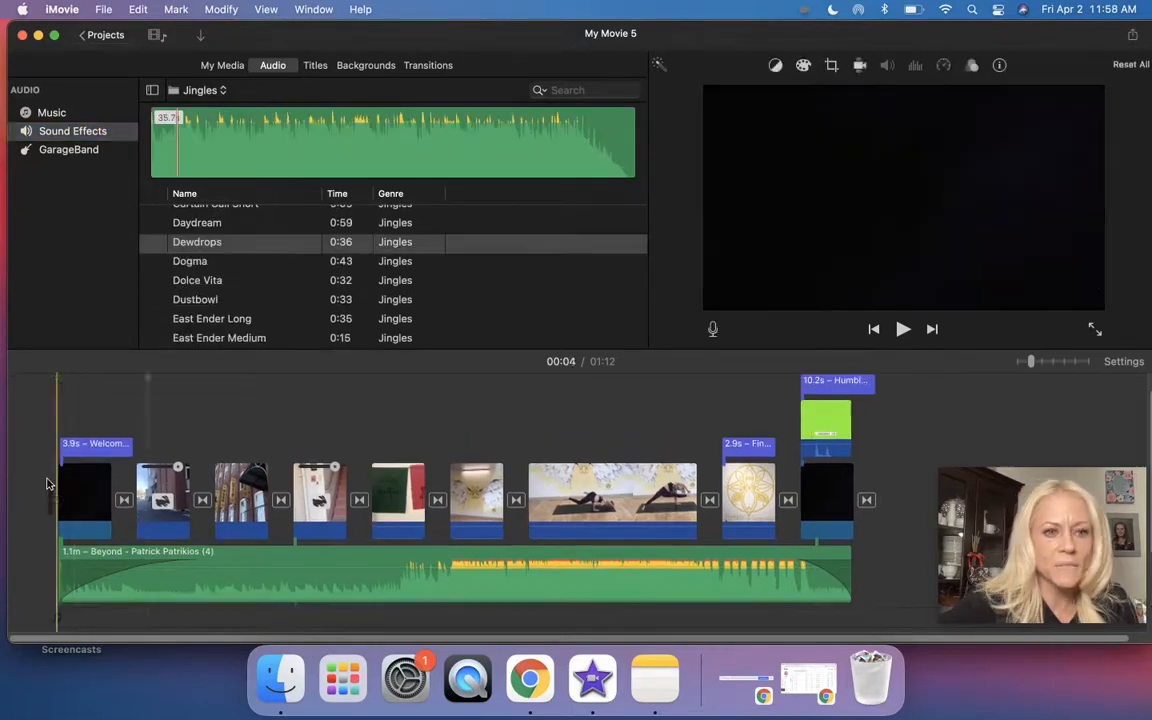
scroll(208, 303, "down", 5)
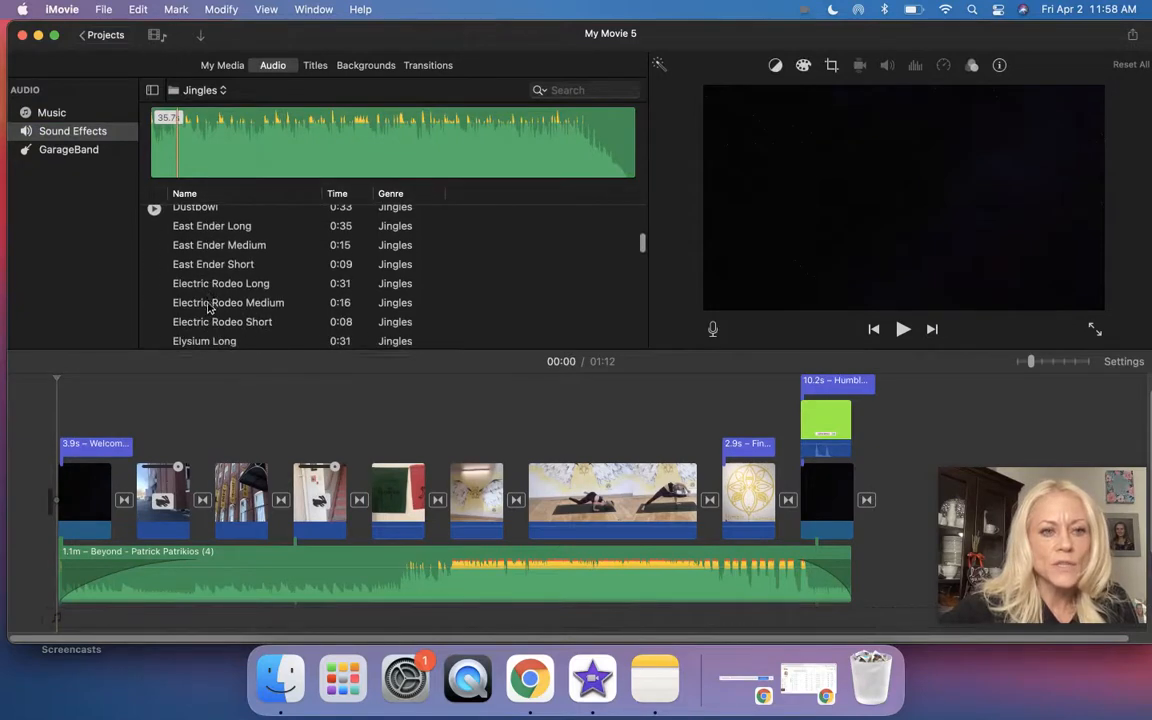
scroll(208, 303, "down", 3)
scroll(195, 303, "up", 3)
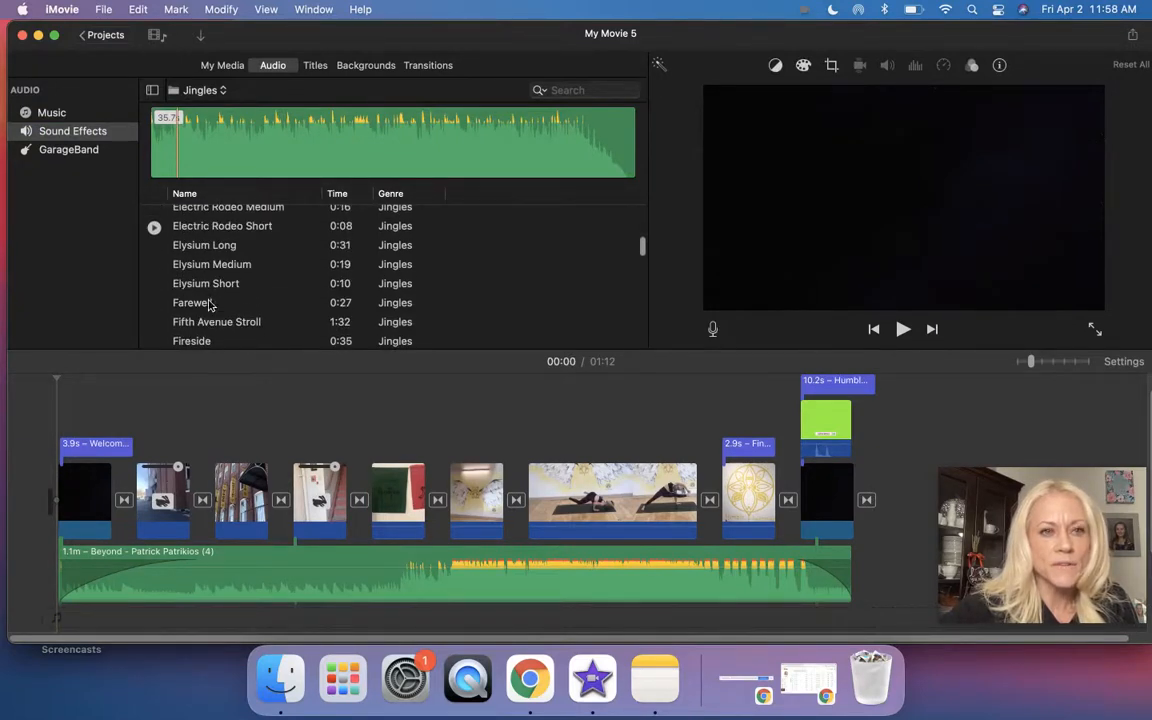
Step: Check the other sound effect categories without switching, and look back through the Jingles list to Dewdrops
left_click(205, 90)
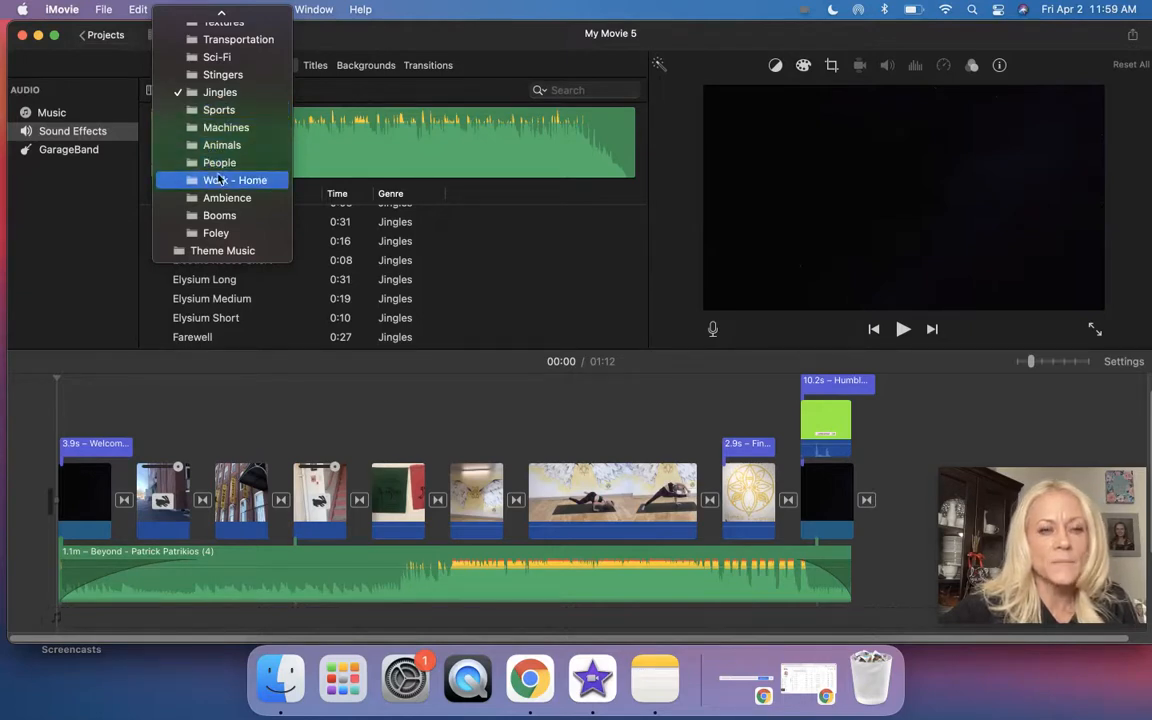
left_click(489, 216)
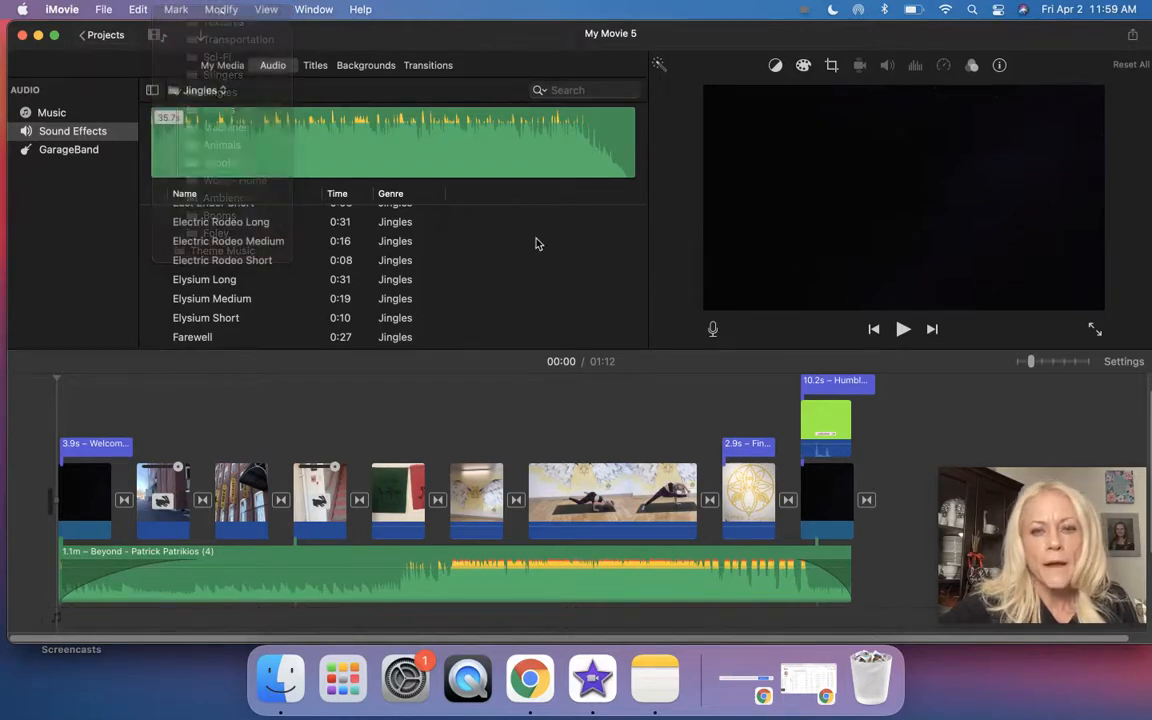
scroll(333, 290, "up", 3)
scroll(333, 290, "up", 3)
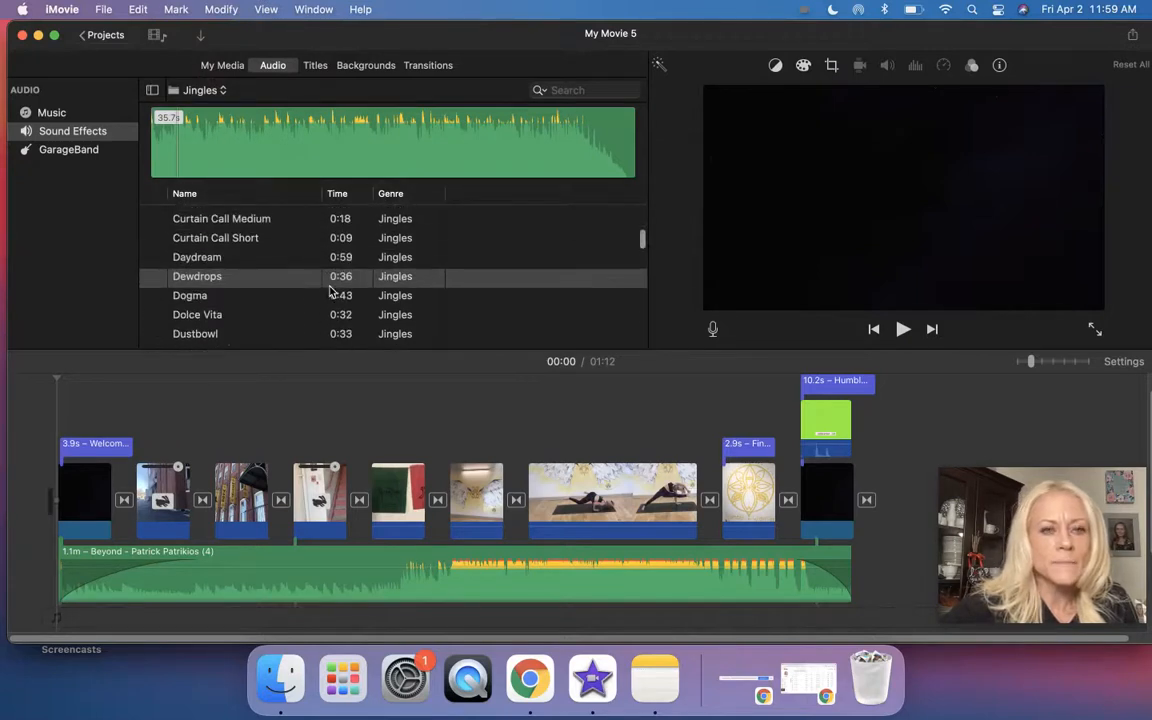
Step: Examine the available movie themes, from Neon and News down to Travel, and leave the theme chooser without changing the theme
left_click(303, 12)
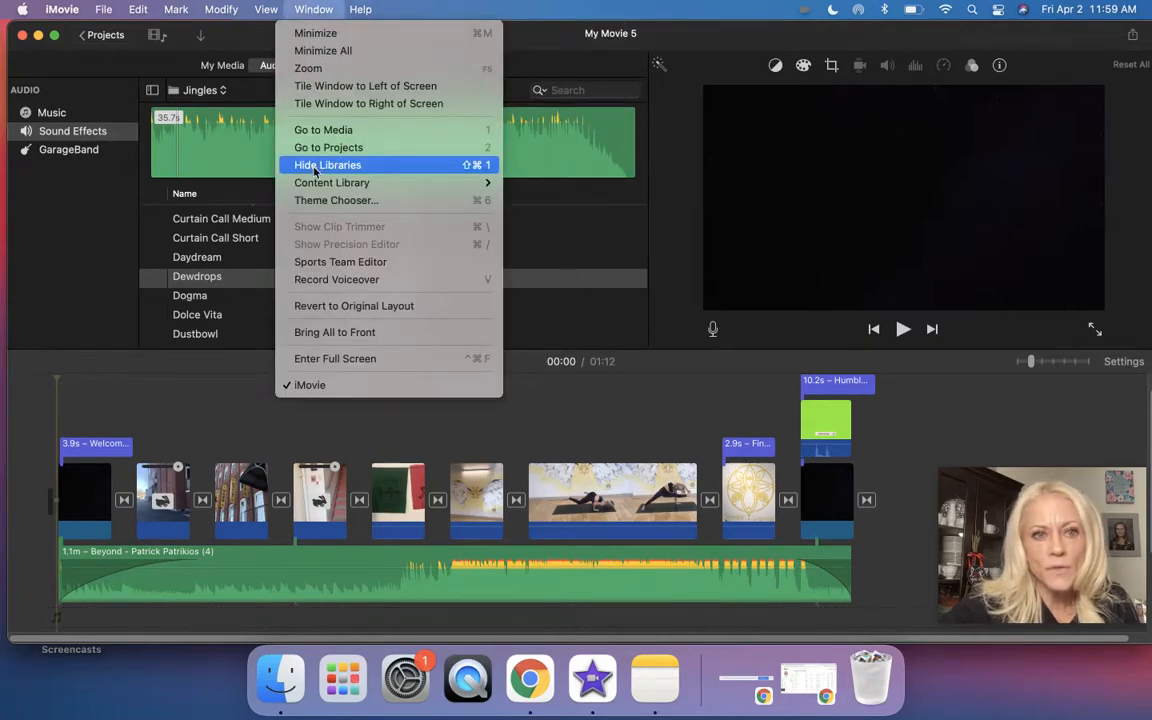
left_click(320, 210)
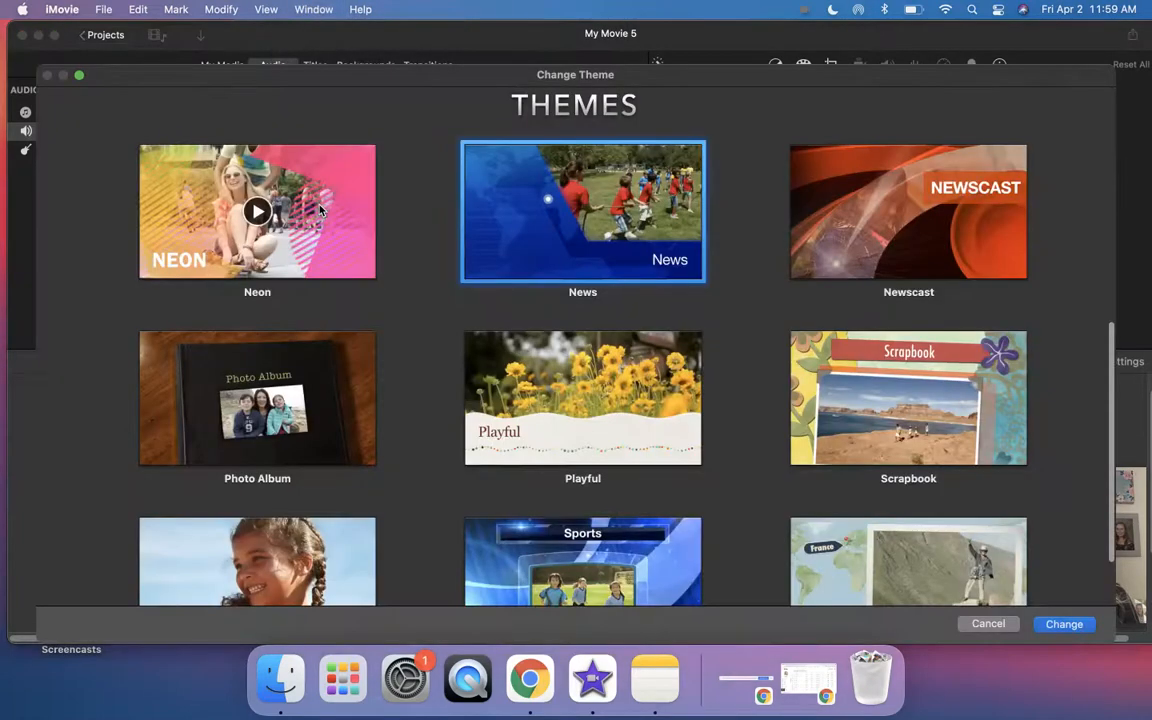
scroll(380, 247, "down", 1)
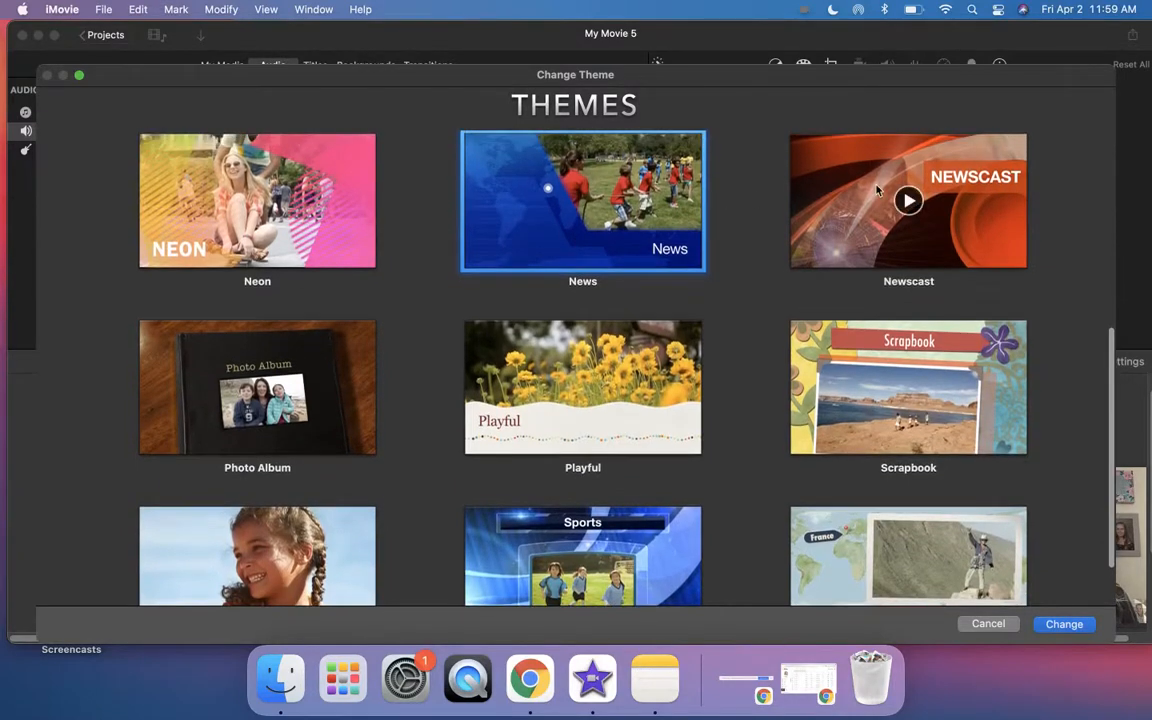
mouse_move(599, 218)
mouse_move(329, 230)
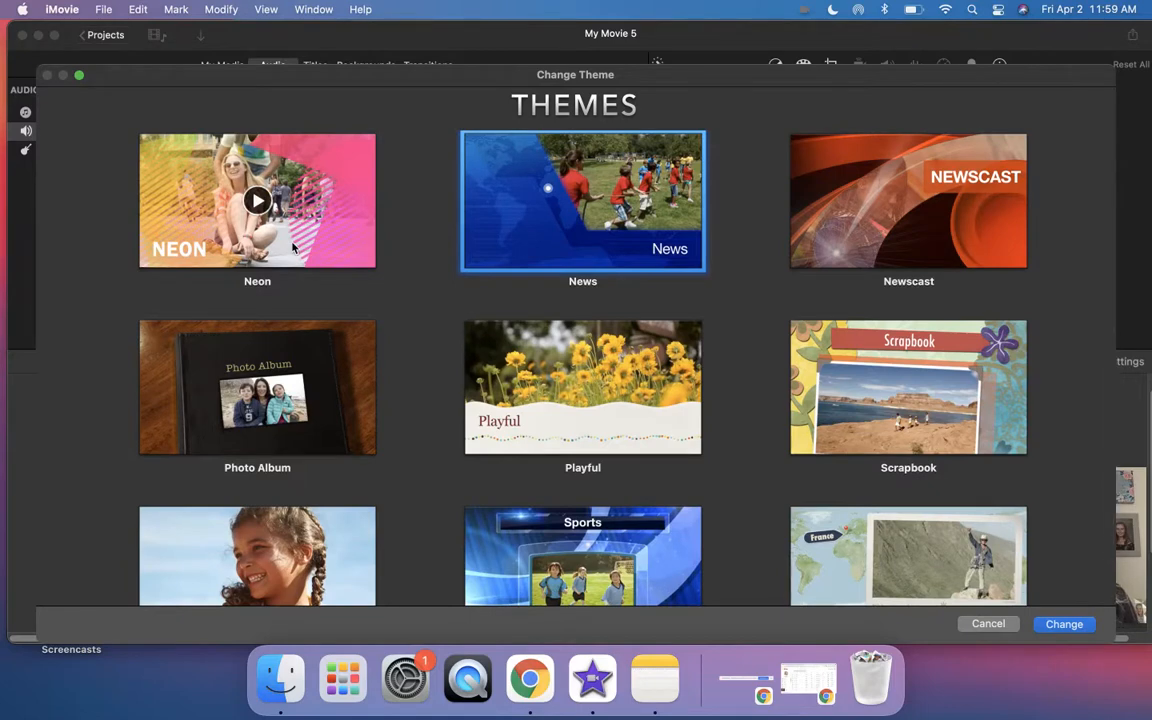
scroll(292, 248, "down", 1)
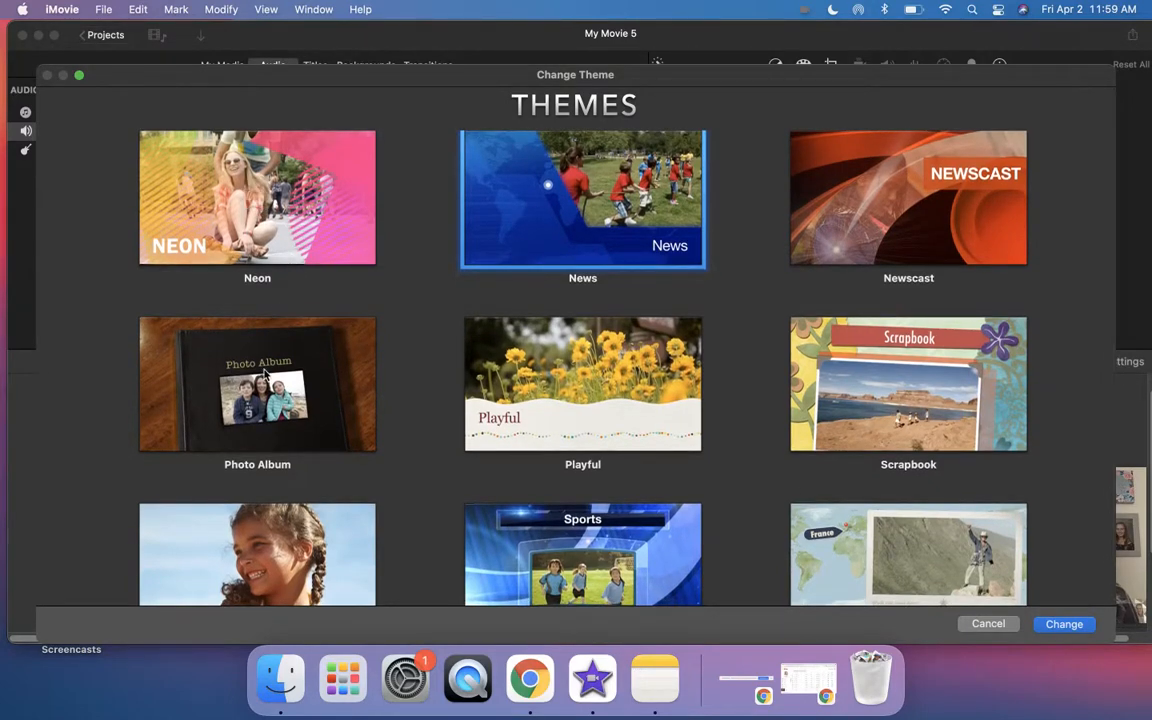
scroll(265, 372, "down", 2)
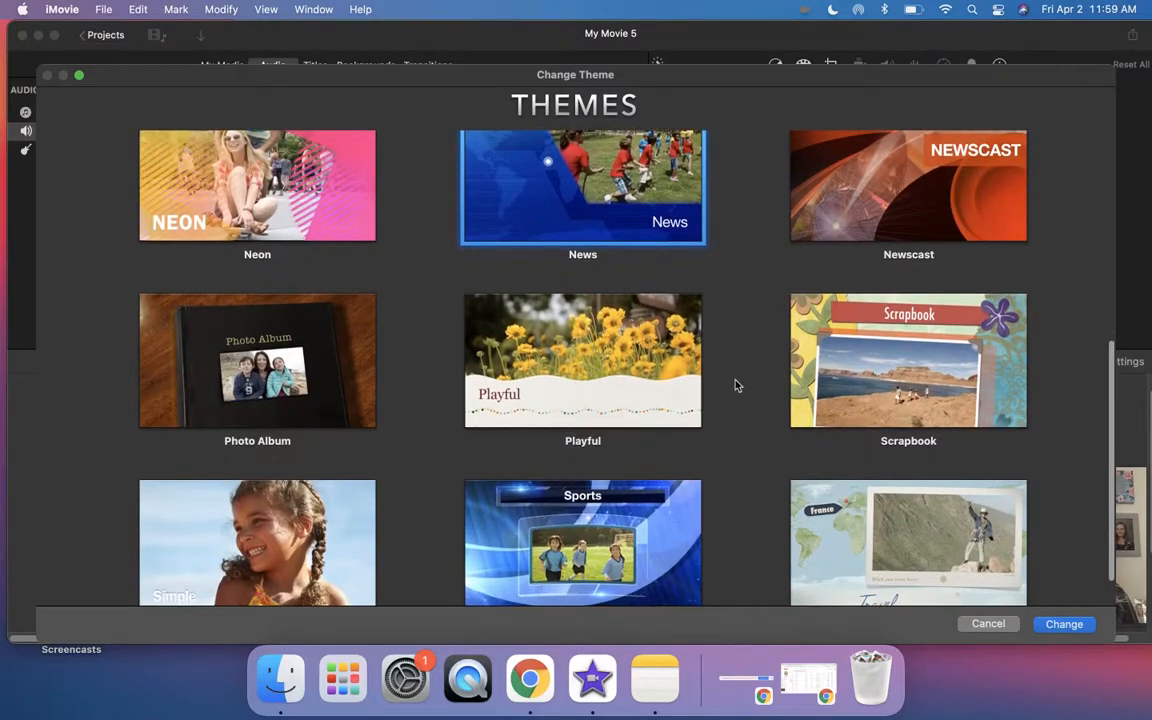
mouse_move(828, 385)
scroll(797, 401, "down", 3)
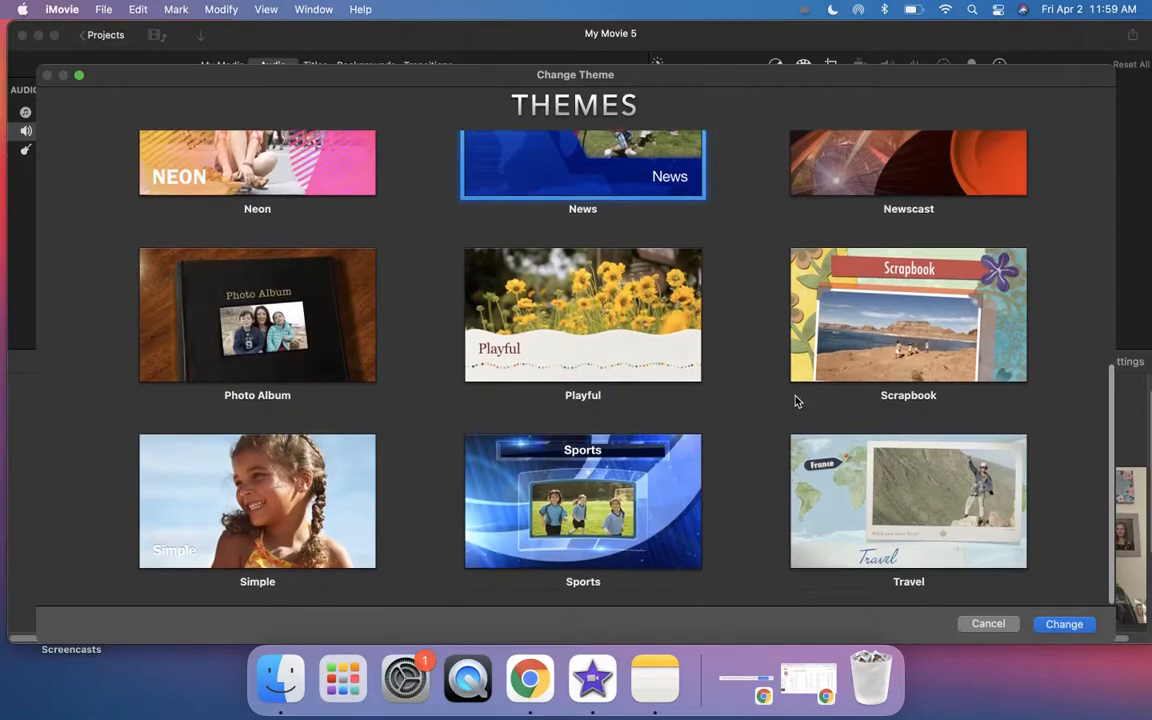
mouse_move(893, 485)
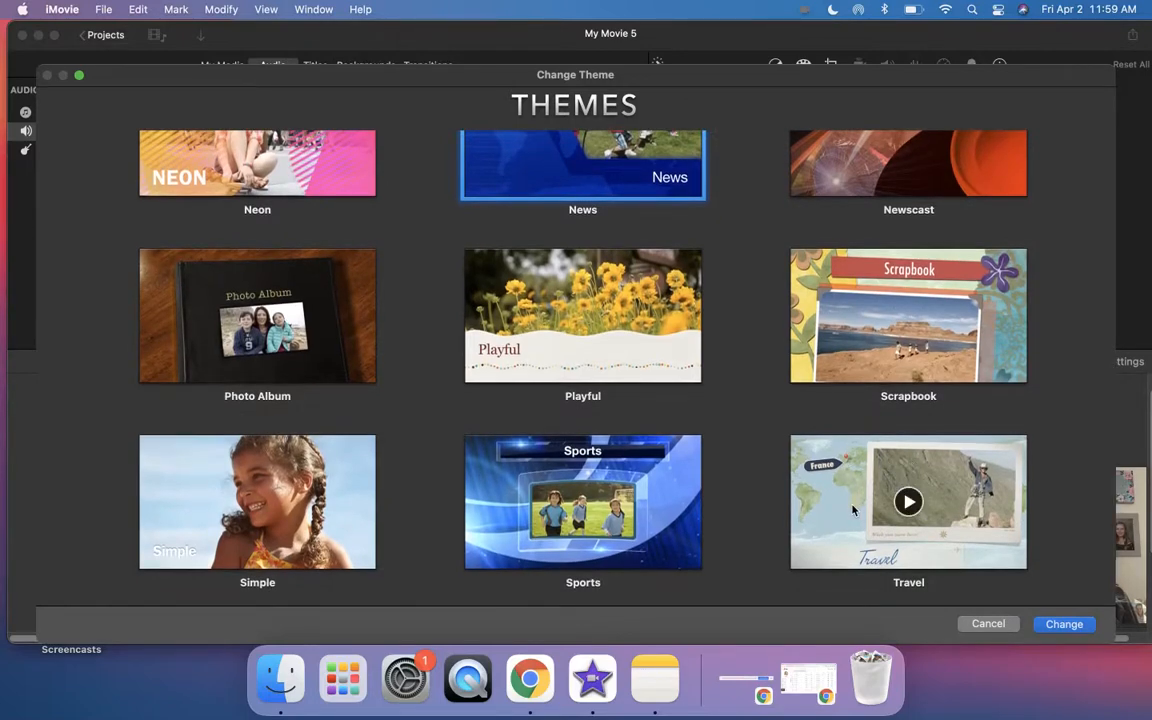
left_click(987, 624)
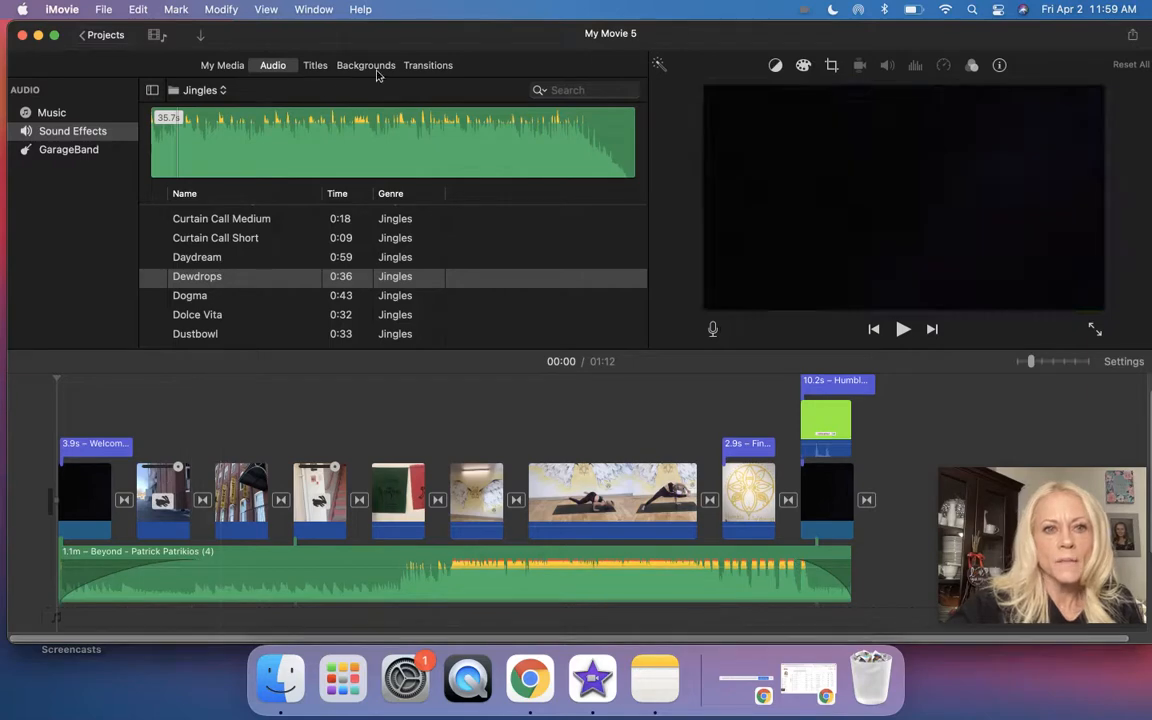
Step: Look through the available transitions and the movie's current theme setting
left_click(418, 68)
scroll(224, 230, "down", 3)
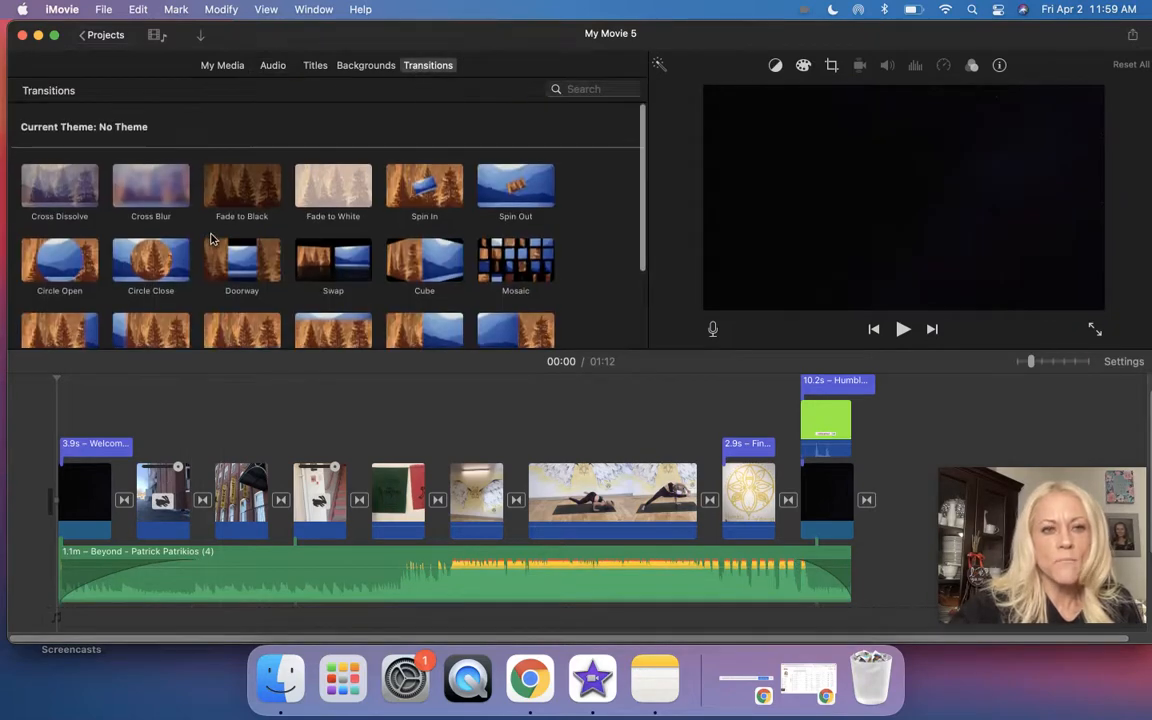
scroll(211, 238, "up", 3)
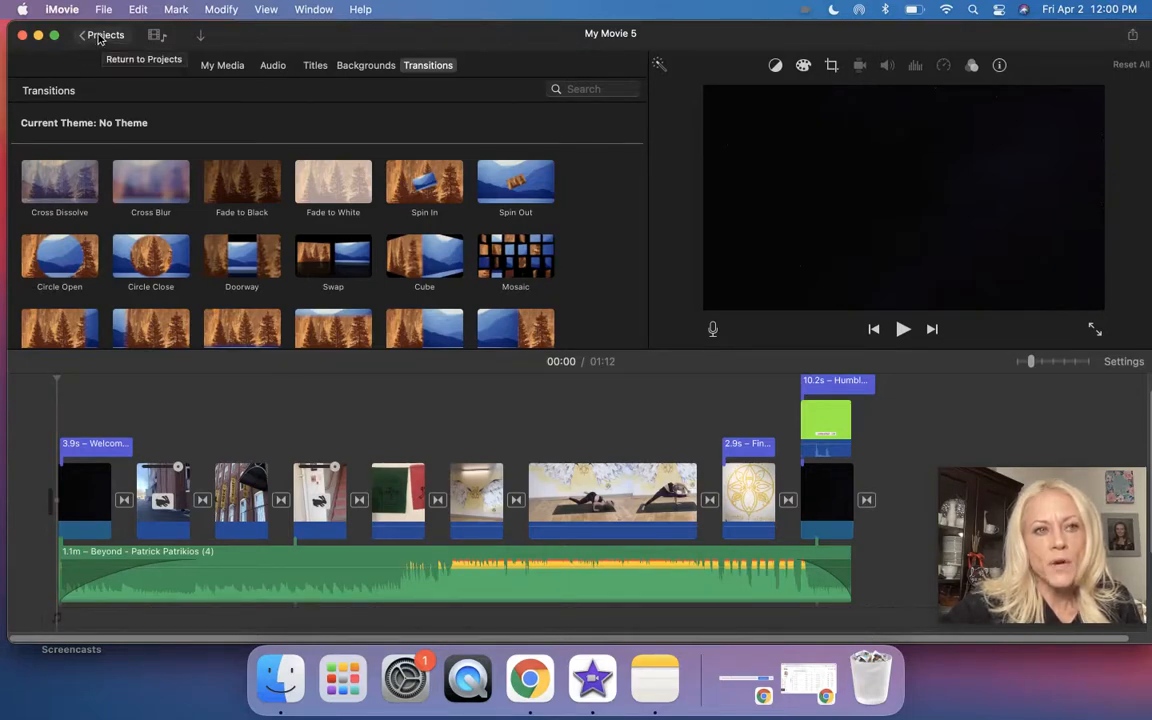
Step: Return to the projects overview and save the movie under the name iMovie Tutorial
left_click(98, 38)
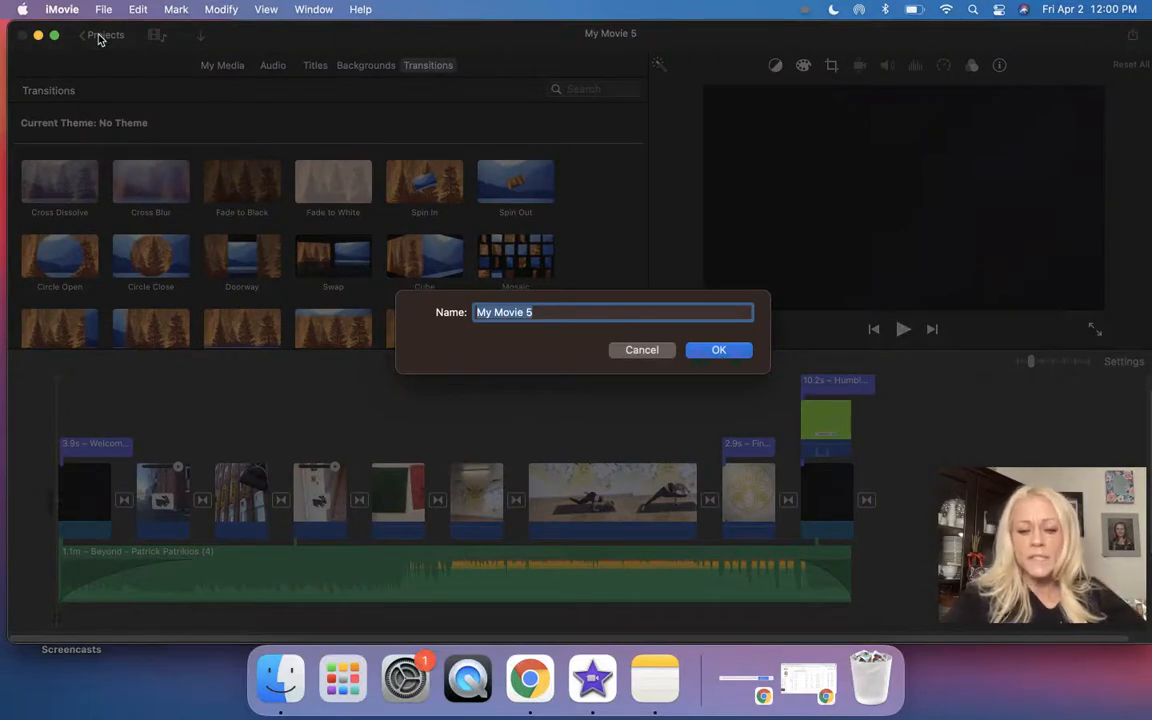
key("BackSpace")
type("iMo")
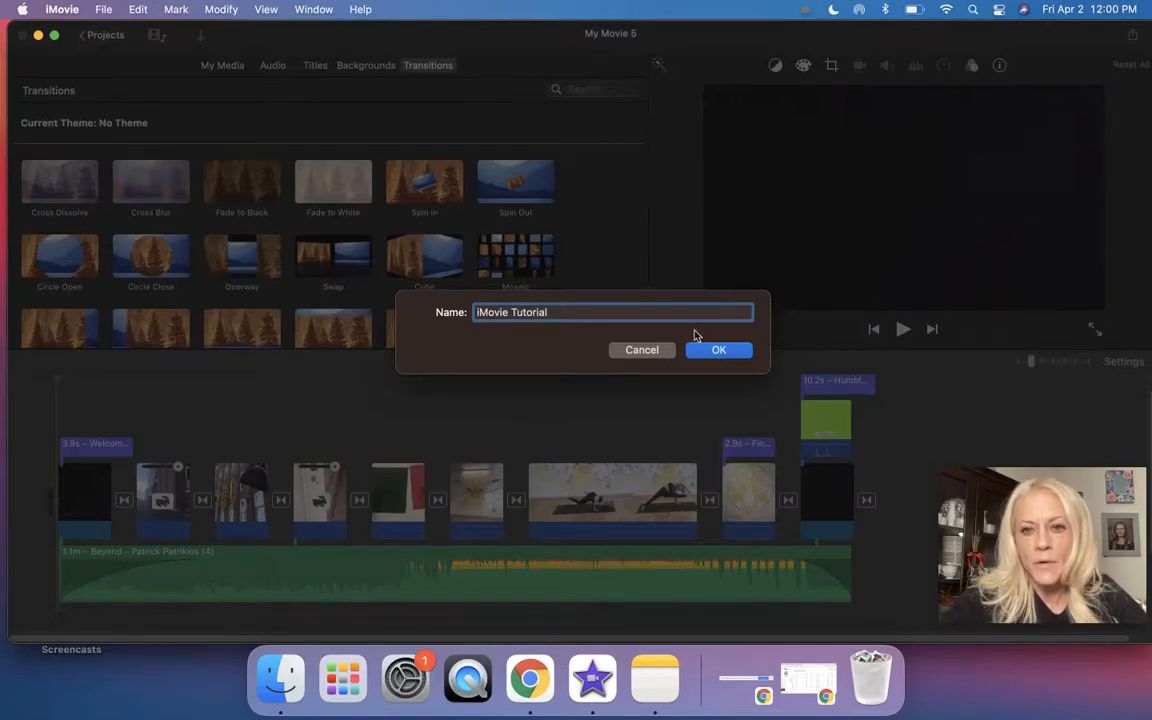
left_click(718, 350)
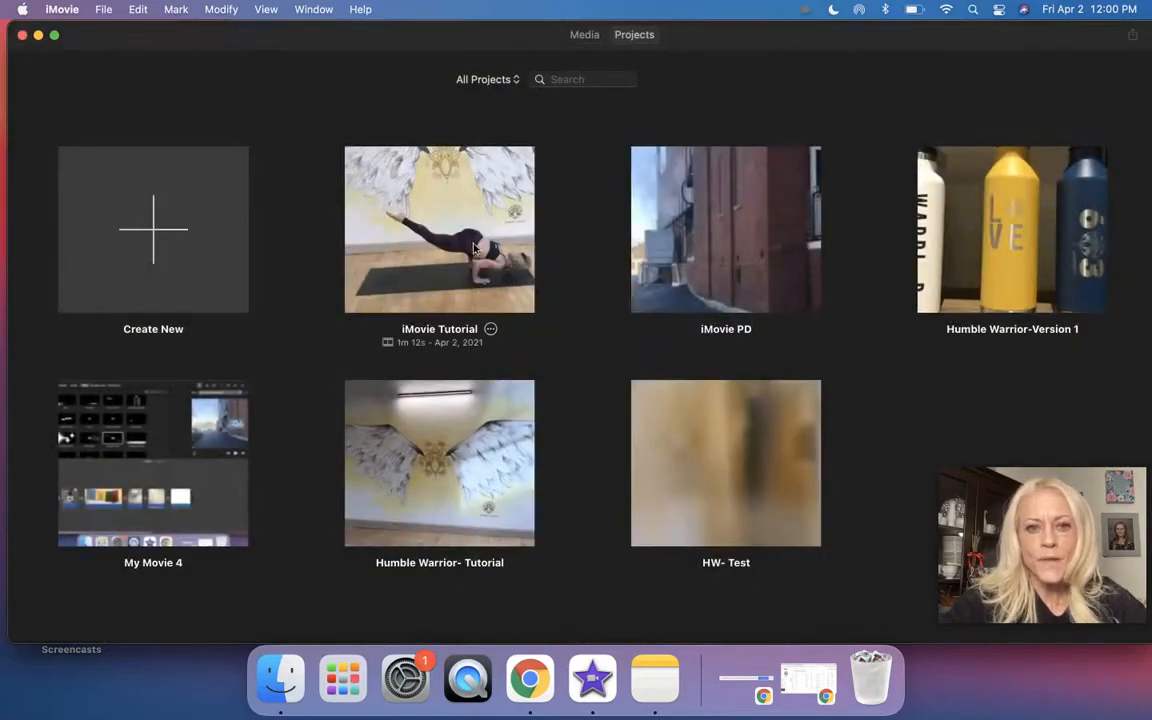
Step: Export the iMovie Tutorial project as a file named iMovie Tutorial into the iMovie folder, keeping the offered format, resolution and quality
left_click(490, 330)
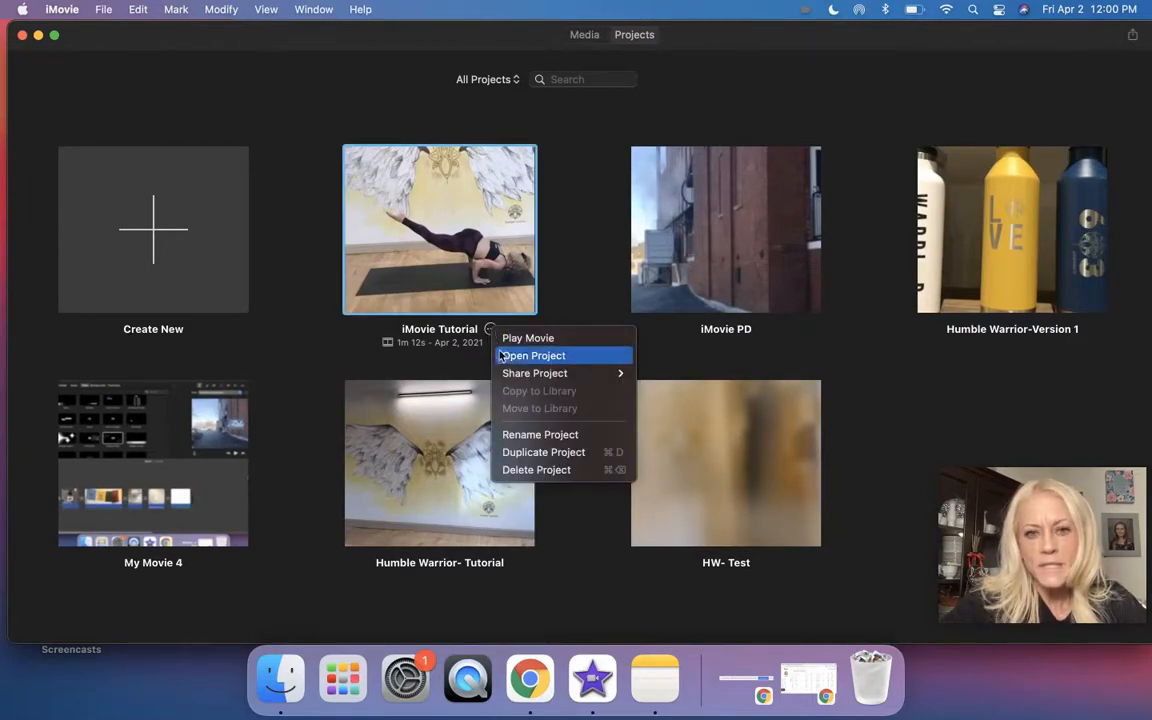
mouse_move(516, 376)
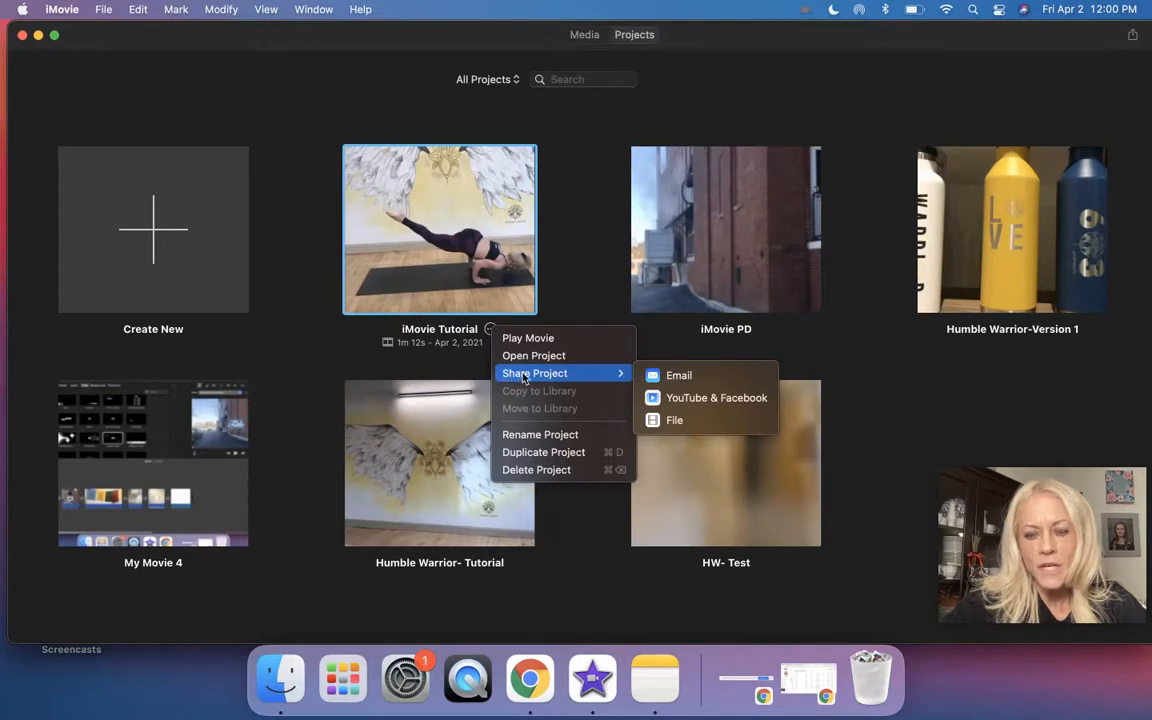
left_click(687, 428)
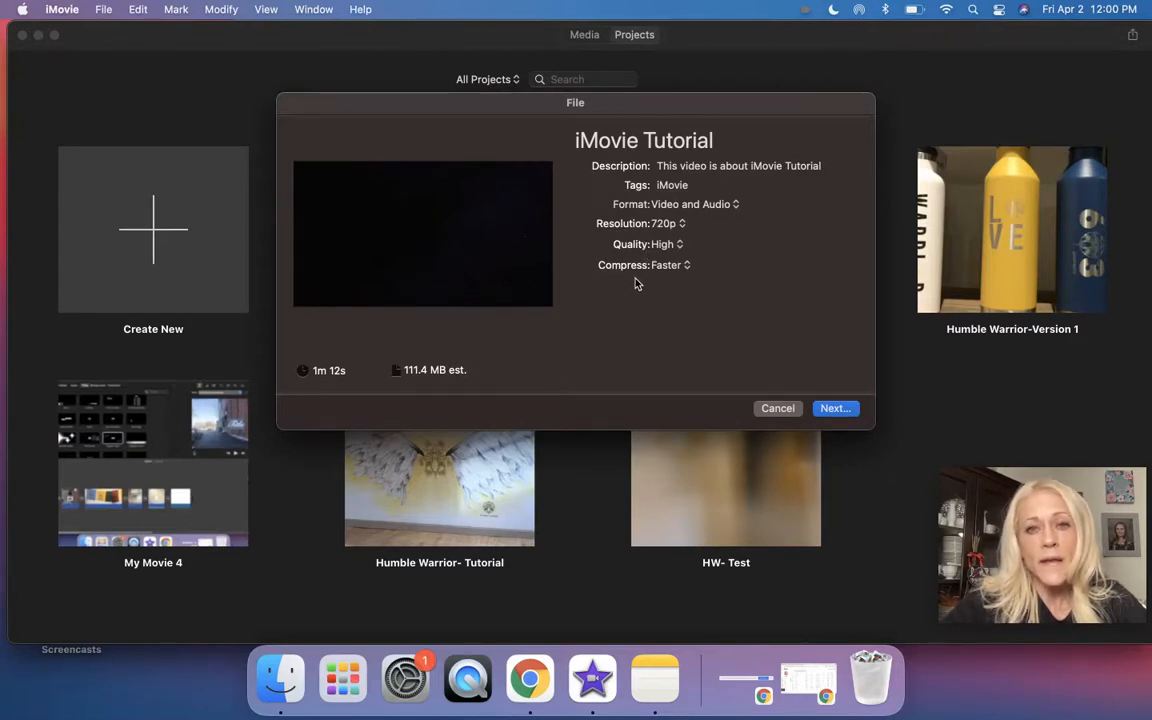
left_click(834, 409)
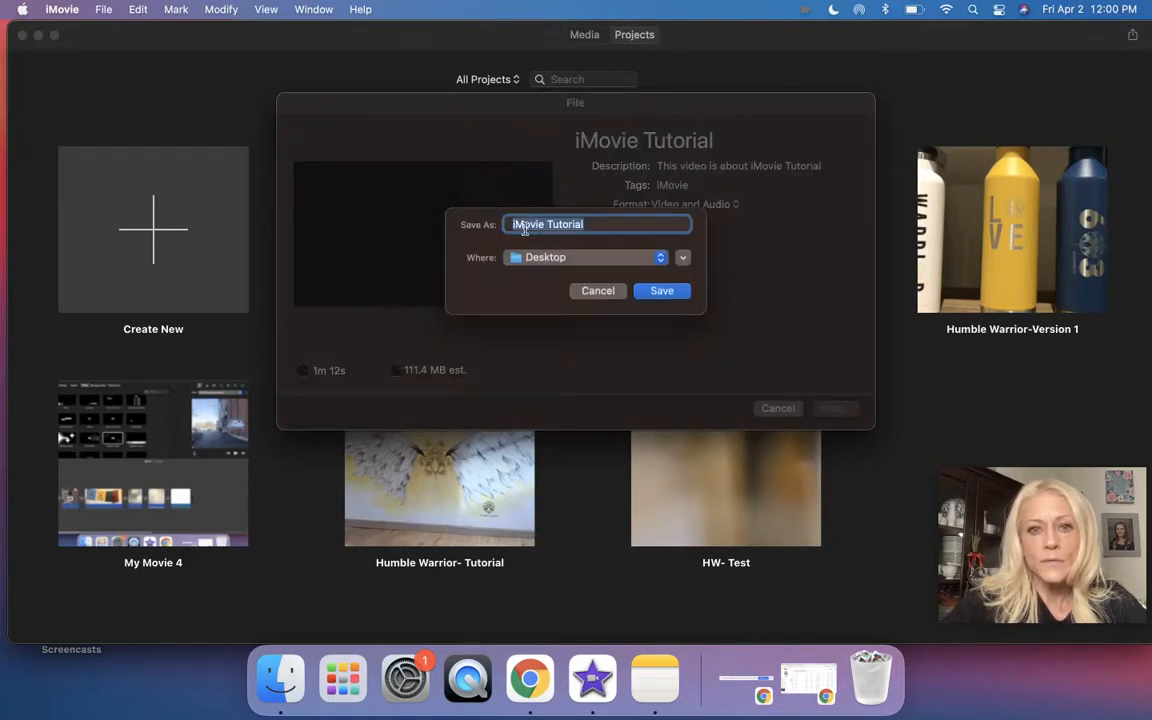
left_click(578, 260)
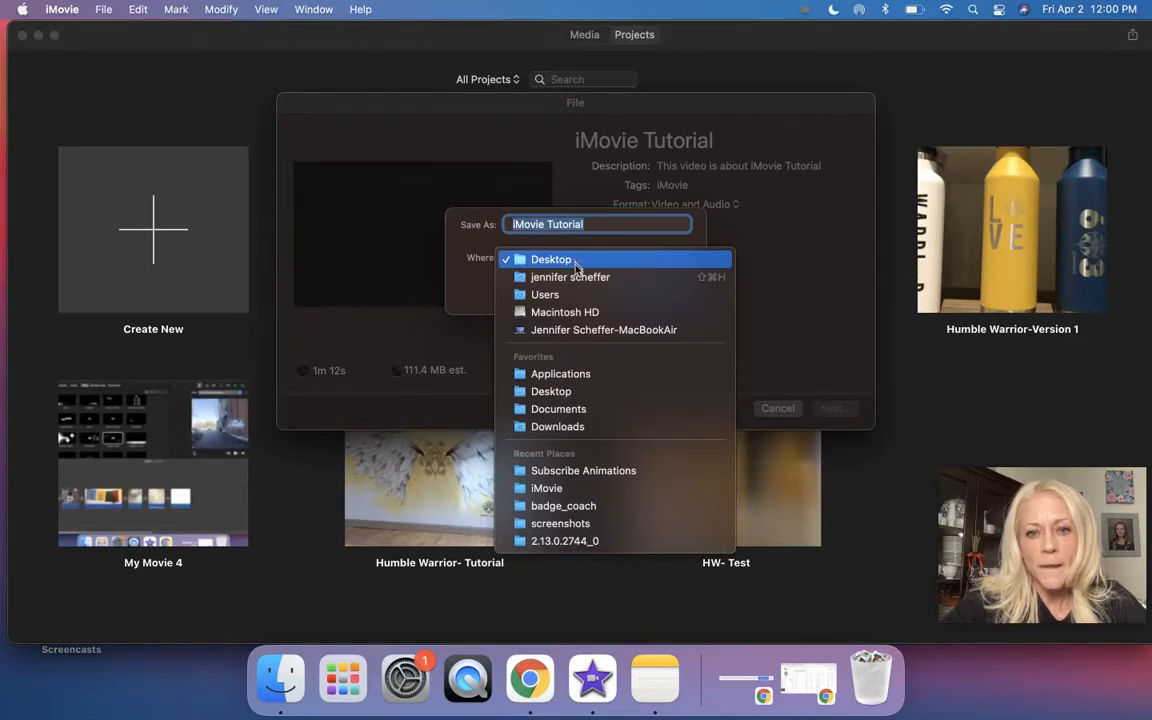
left_click(553, 490)
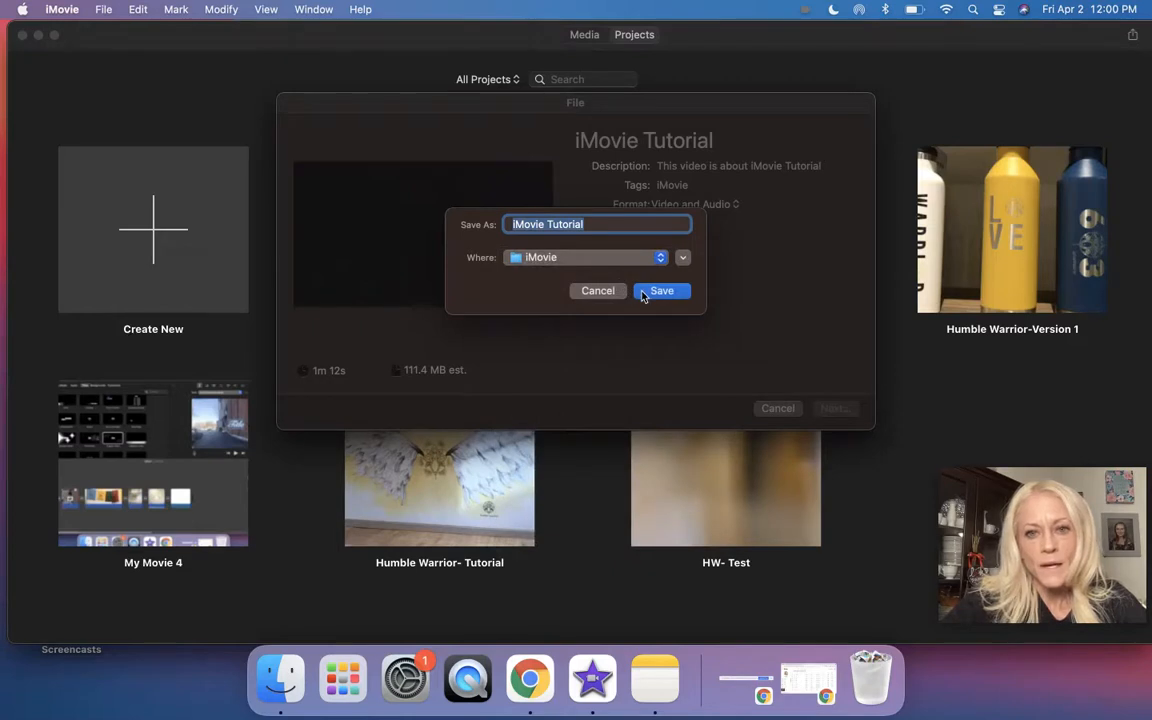
left_click(661, 291)
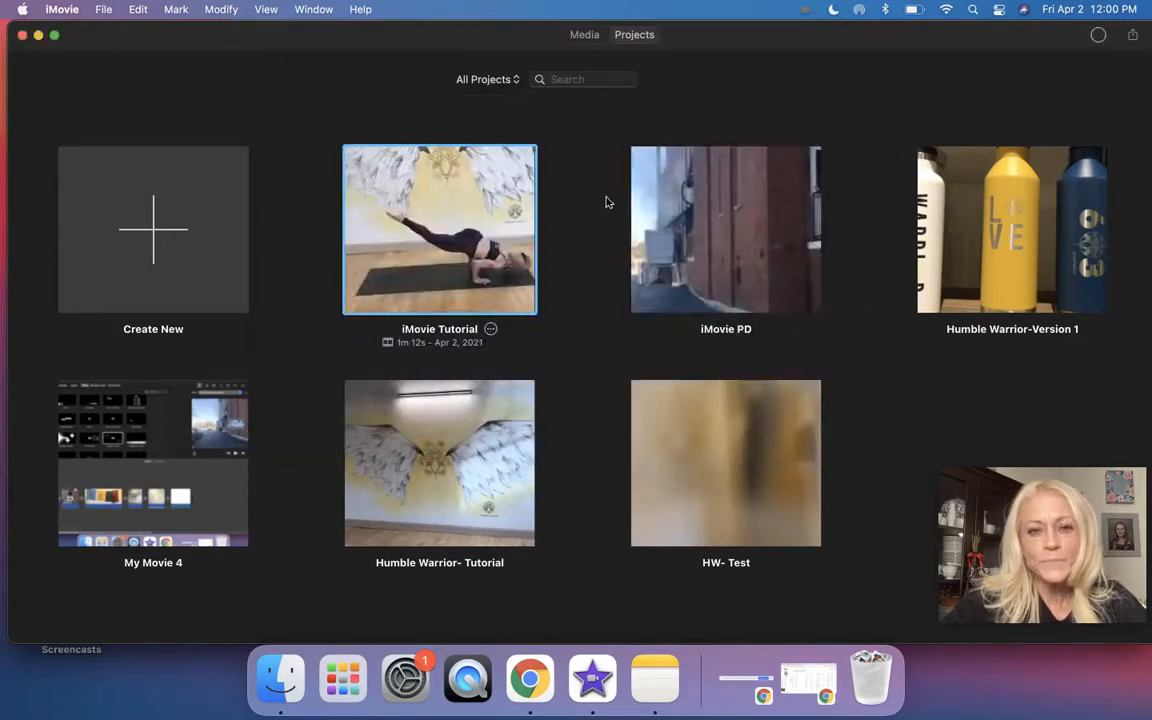